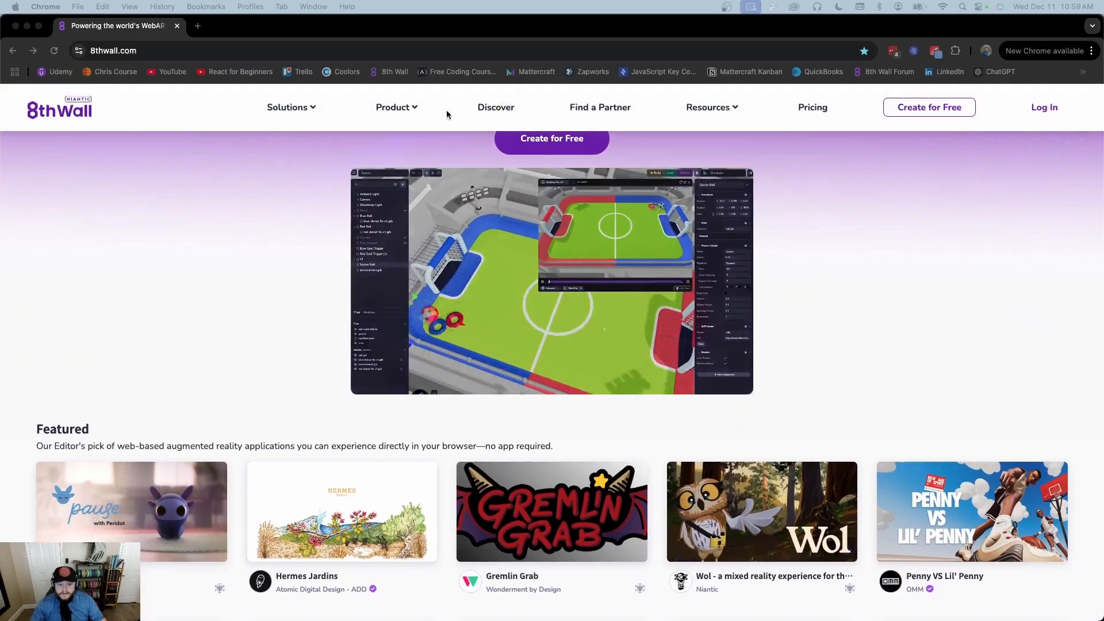
Start a free 8th Wall account by signing in with a Google account
scroll(848, 295, "down", 1)
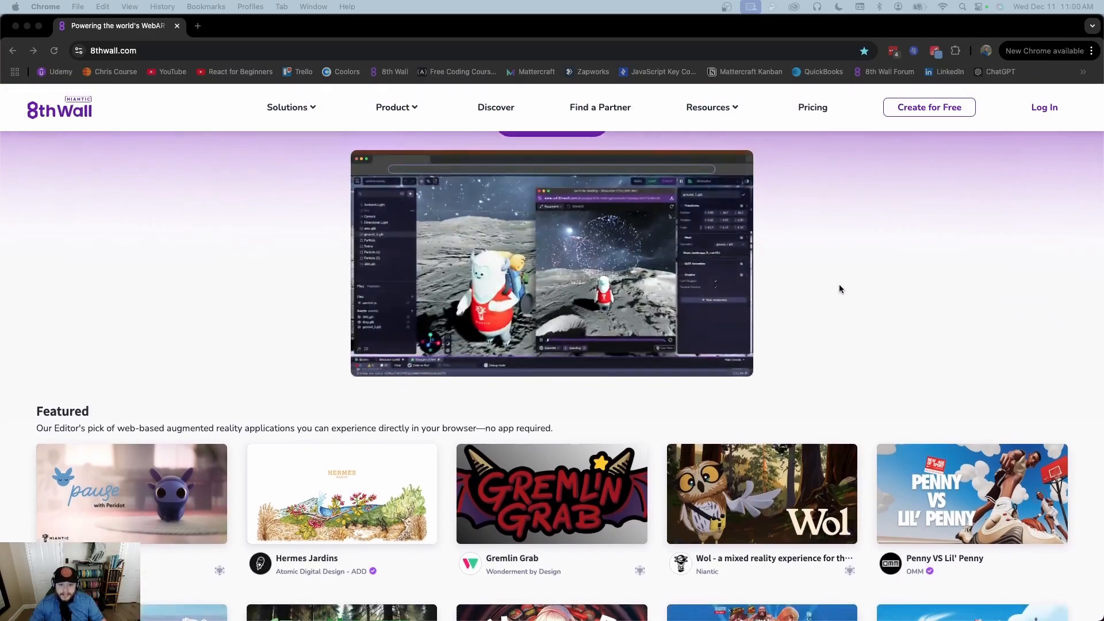
scroll(840, 289, "up", 2)
scroll(839, 288, "down", 8)
scroll(840, 288, "down", 9)
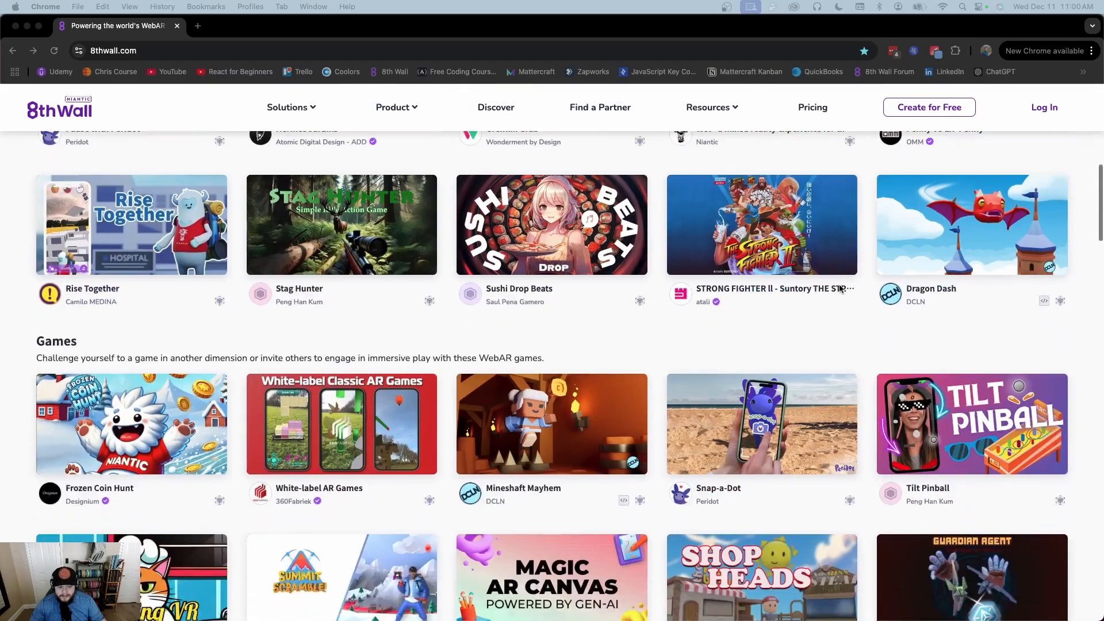
scroll(840, 289, "down", 2)
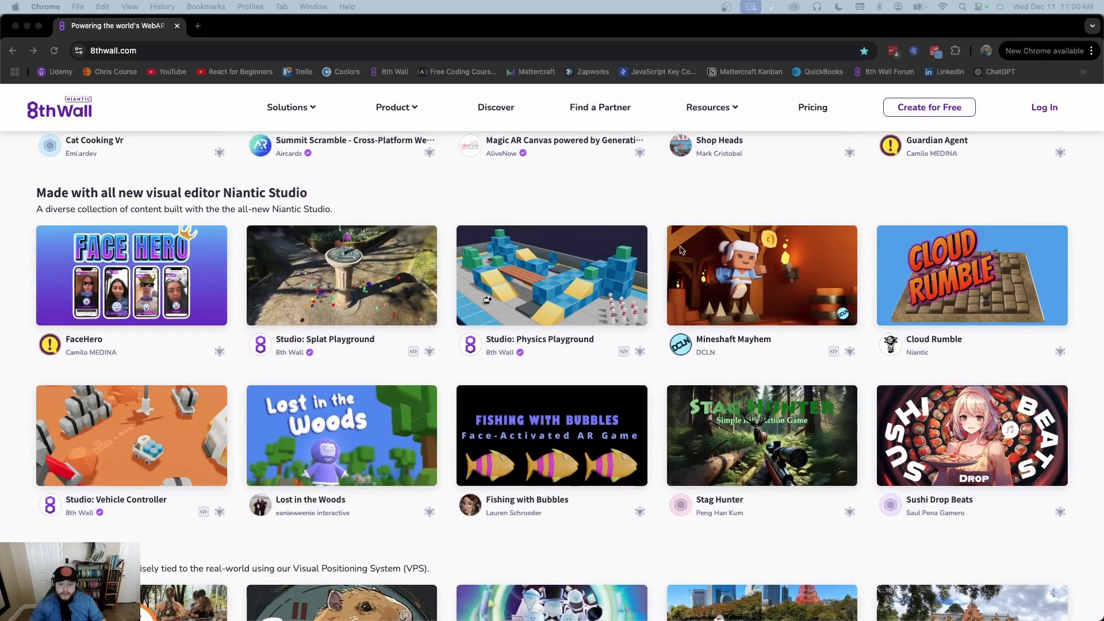
scroll(680, 249, "up", 15)
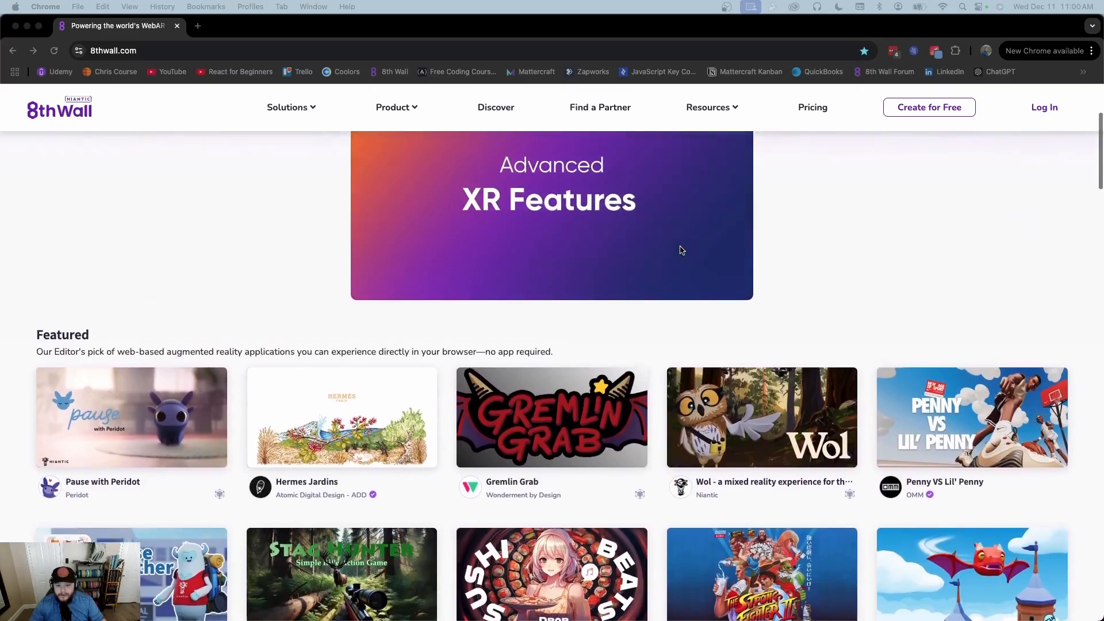
scroll(680, 250, "up", 4)
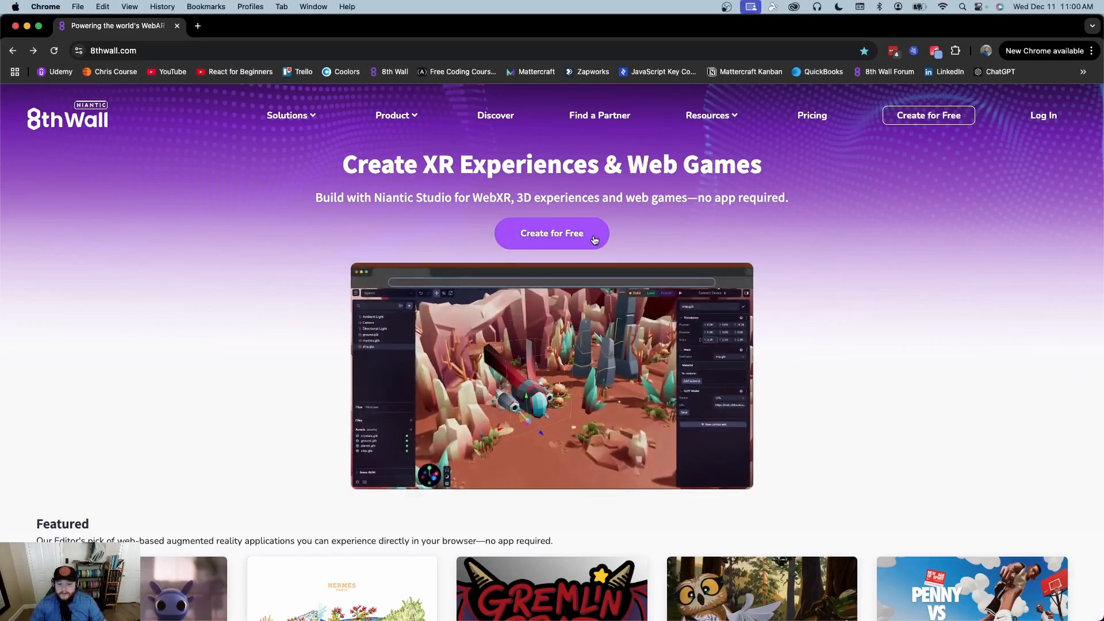
left_click(594, 240)
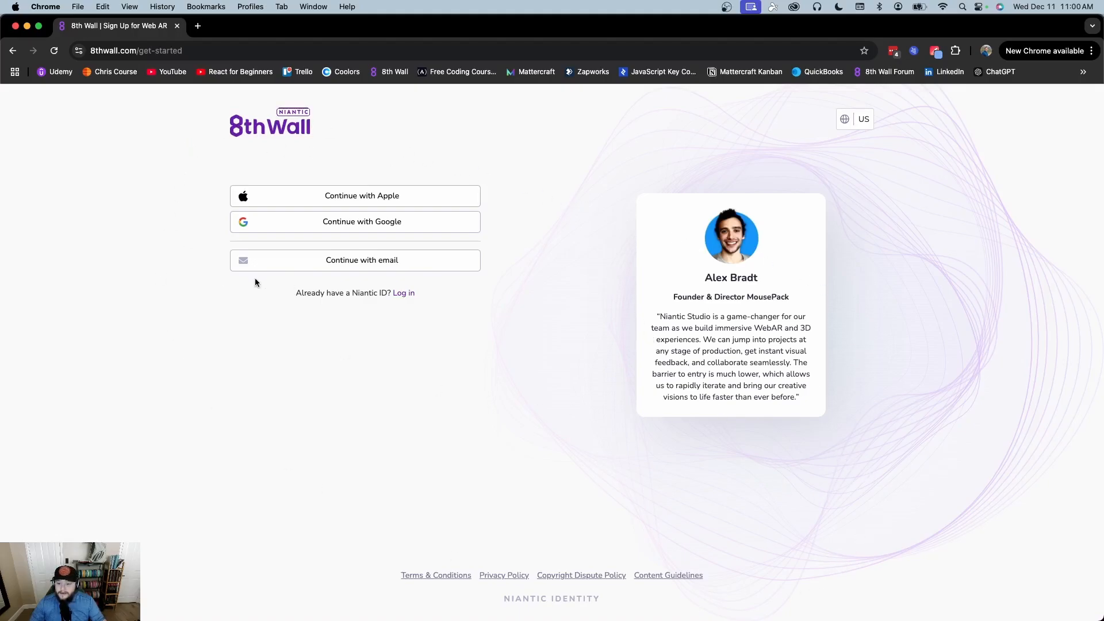
left_click(371, 225)
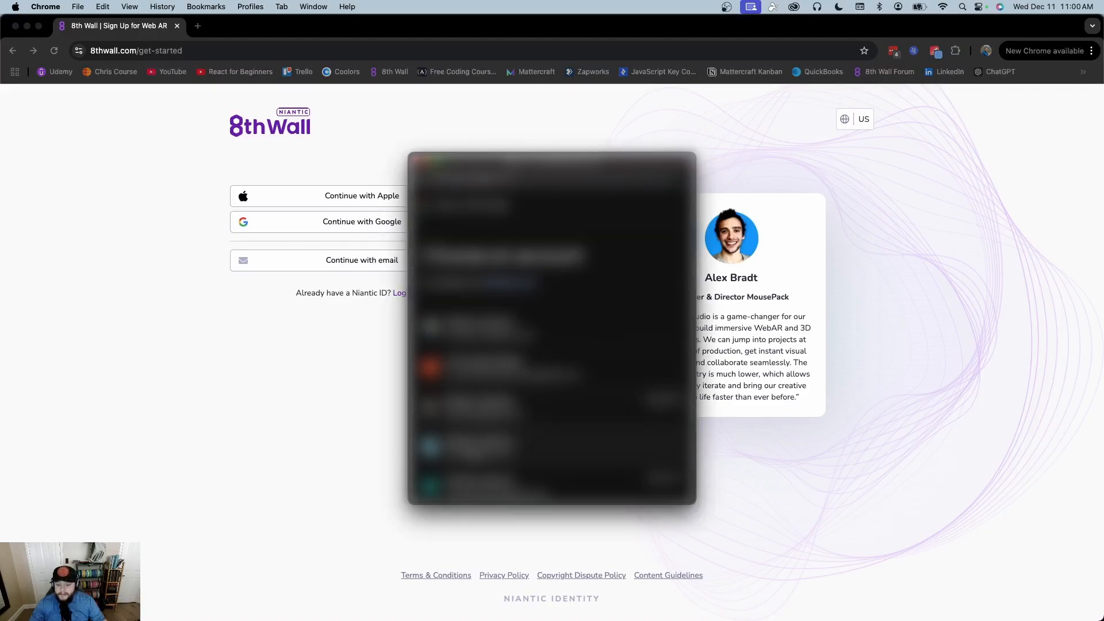
left_click(530, 447)
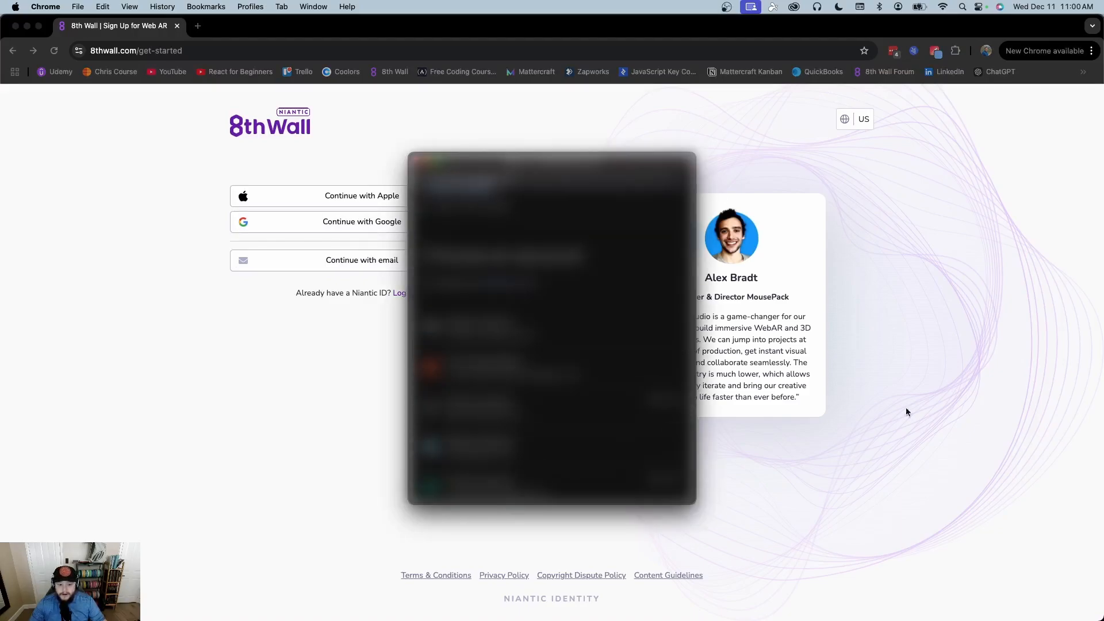
left_click(620, 408)
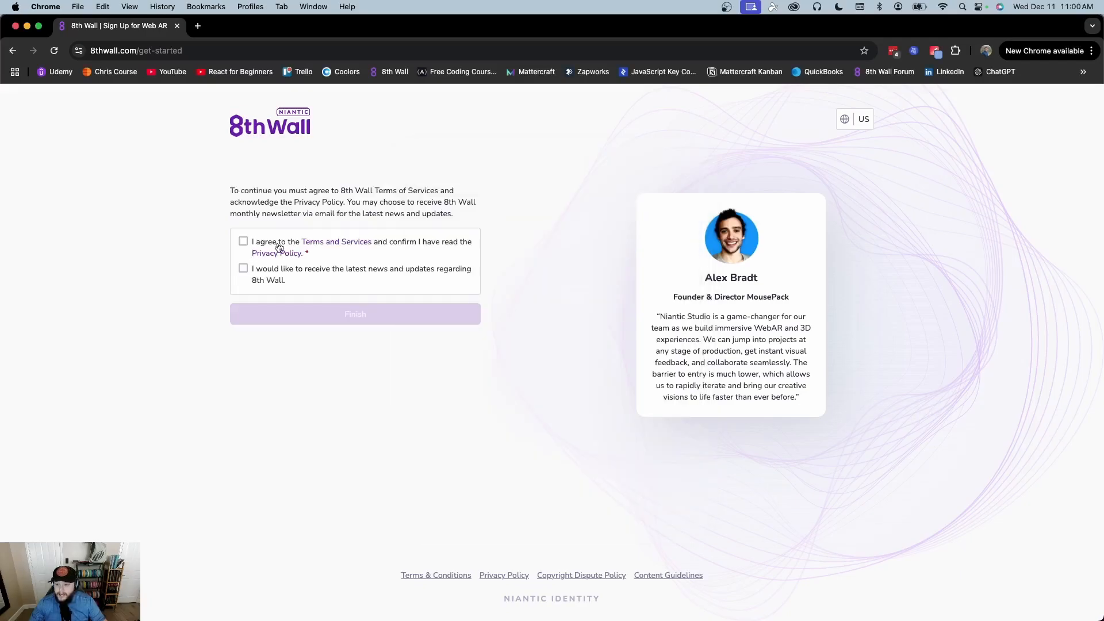
Accept the terms of service, opt in to the newsletter, and finish sign-up
left_click(243, 241)
left_click(243, 268)
left_click(413, 315)
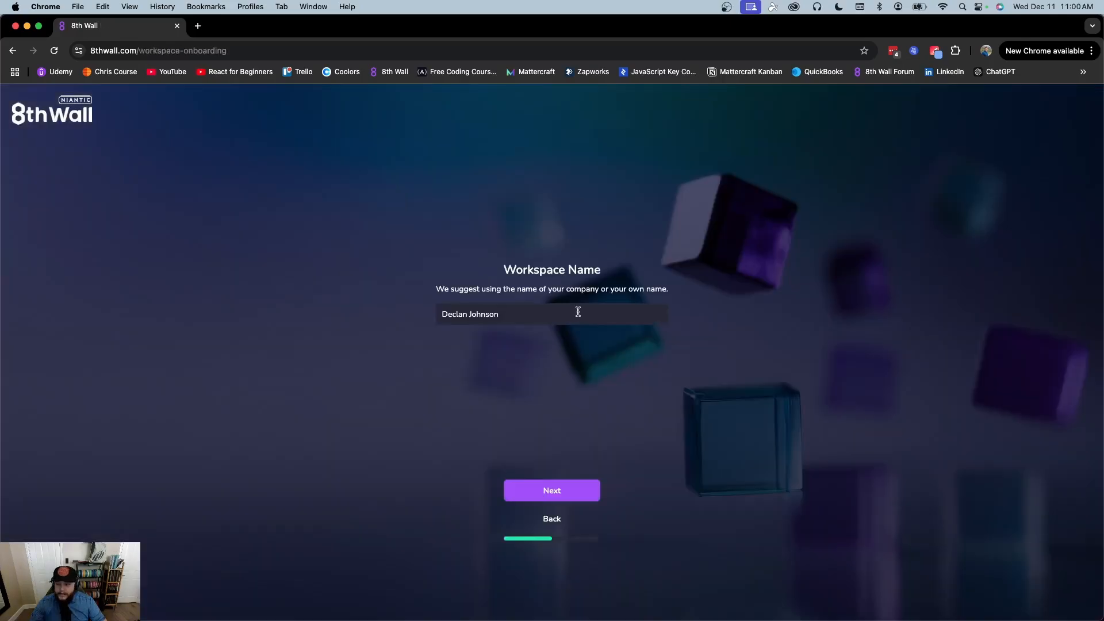
Name the workspace DCLNXR and claim its dclnxr public URL
left_click(641, 315)
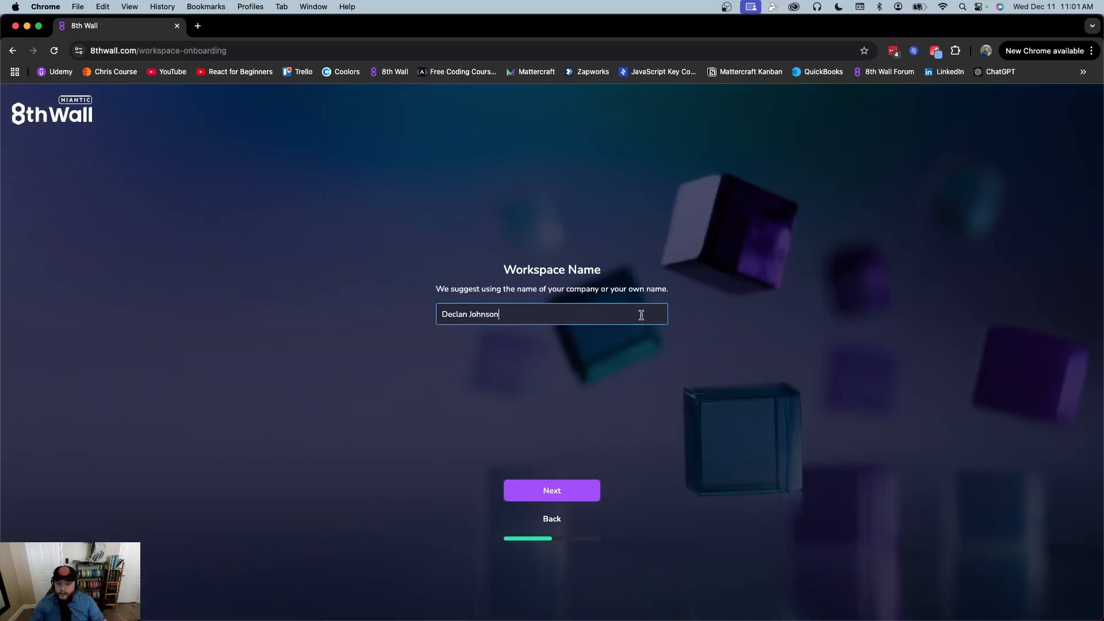
key("super+a")
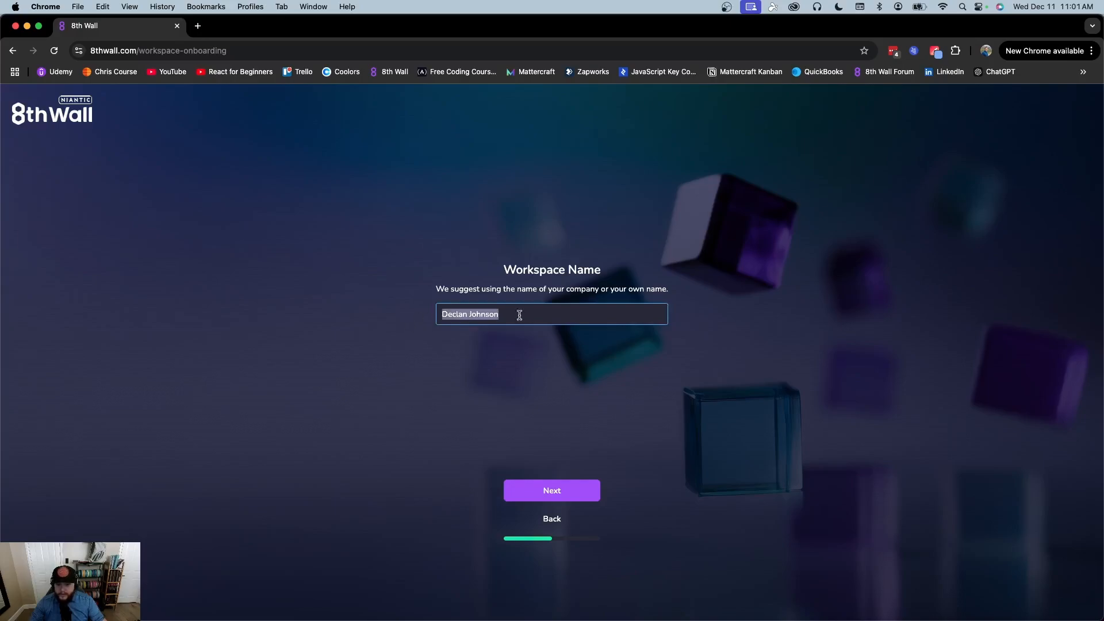
key("BackSpace")
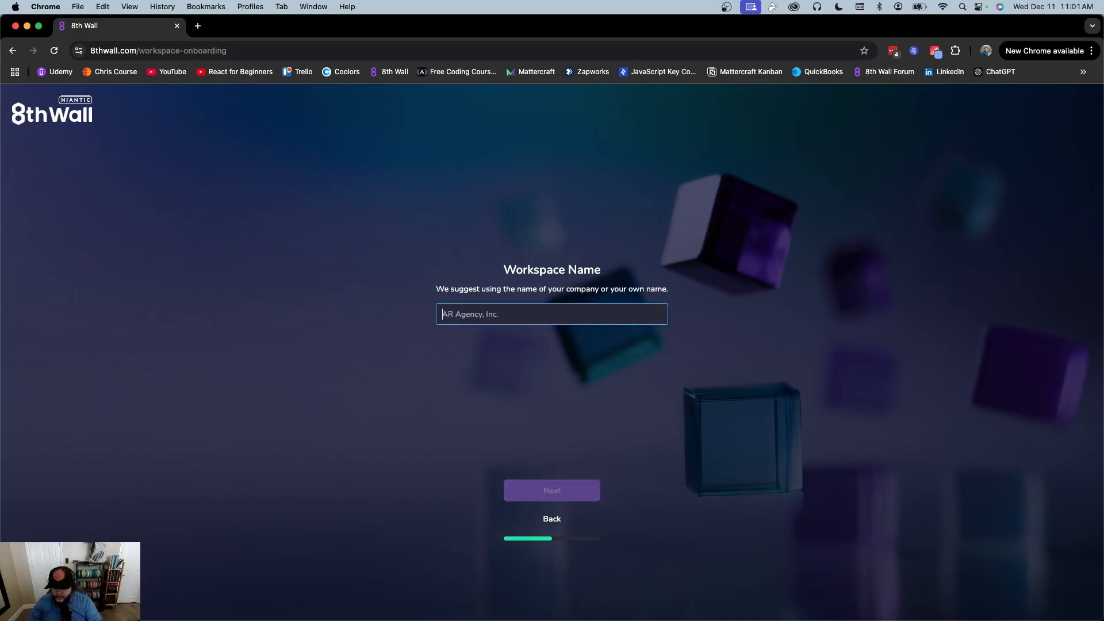
type("DCLN")
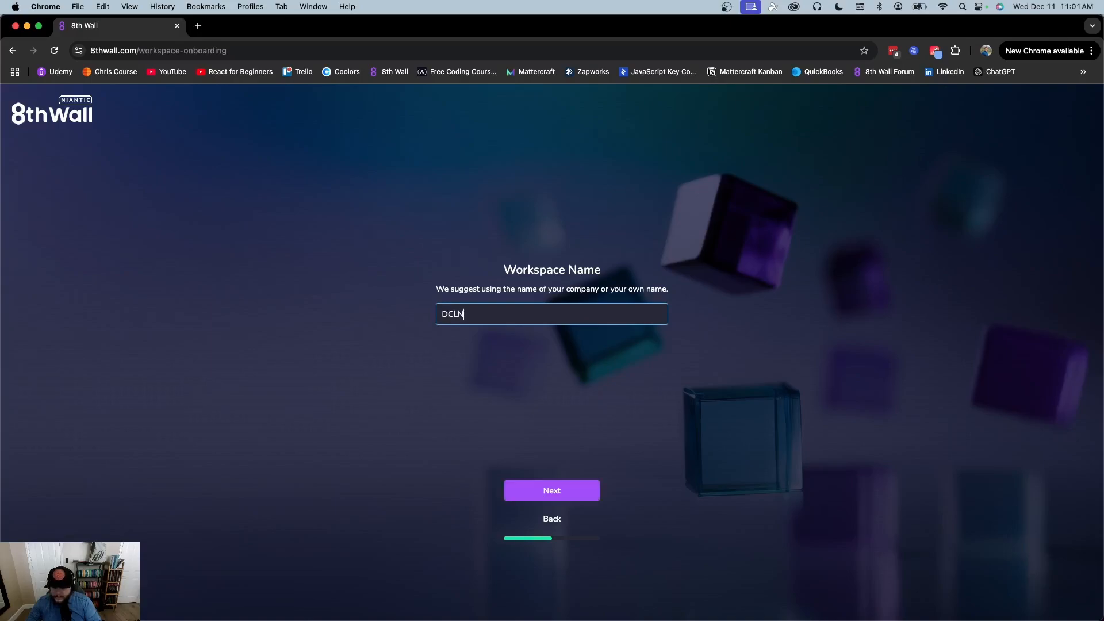
type("XR")
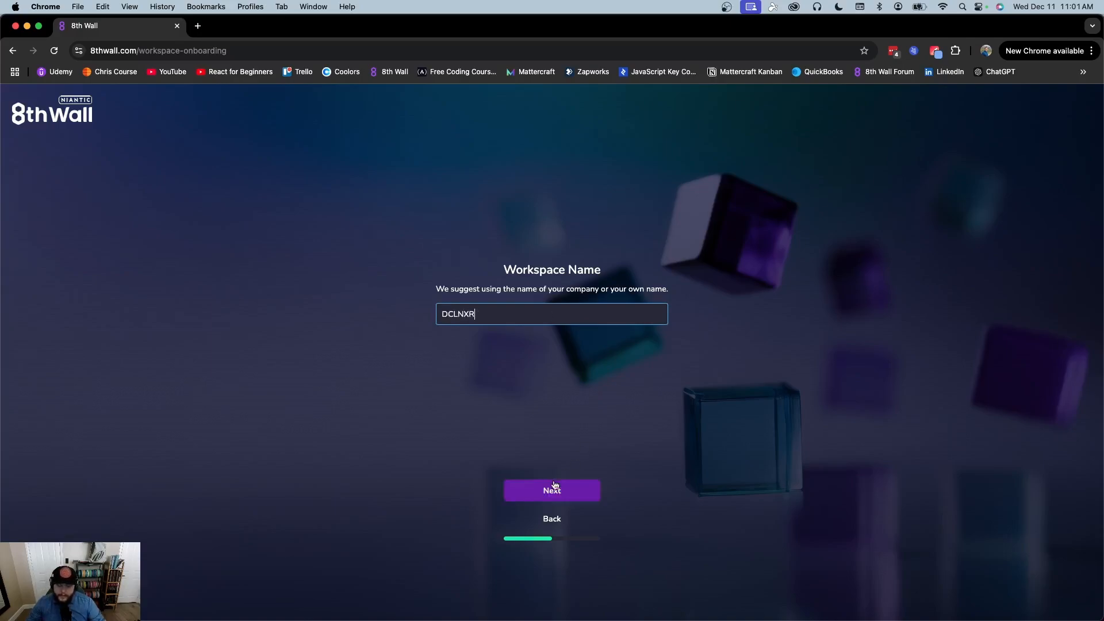
left_click(552, 490)
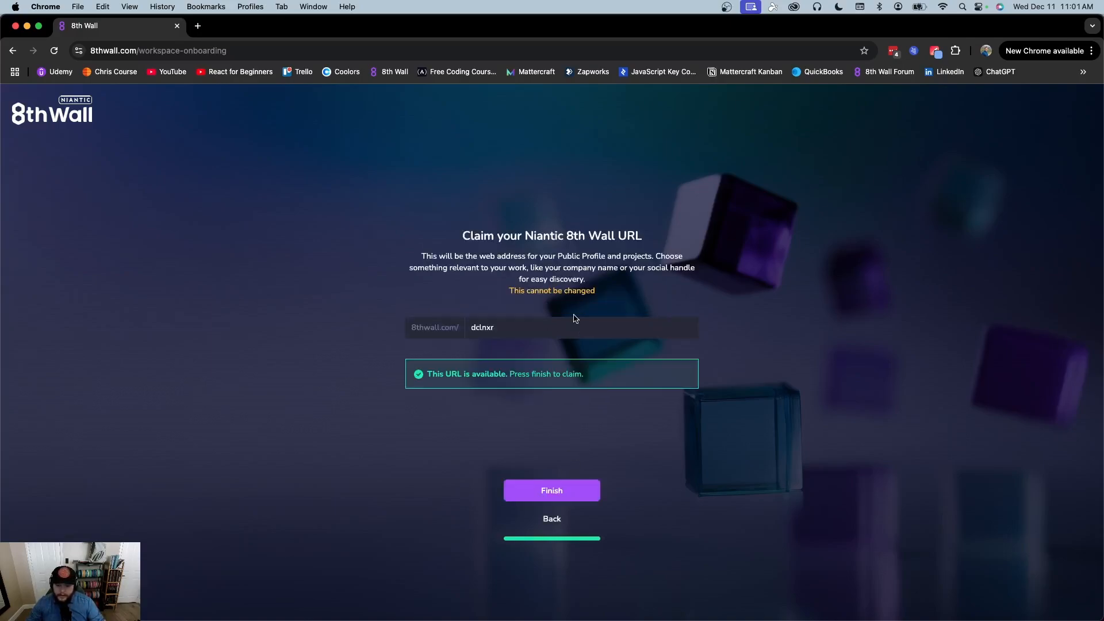
left_click(555, 488)
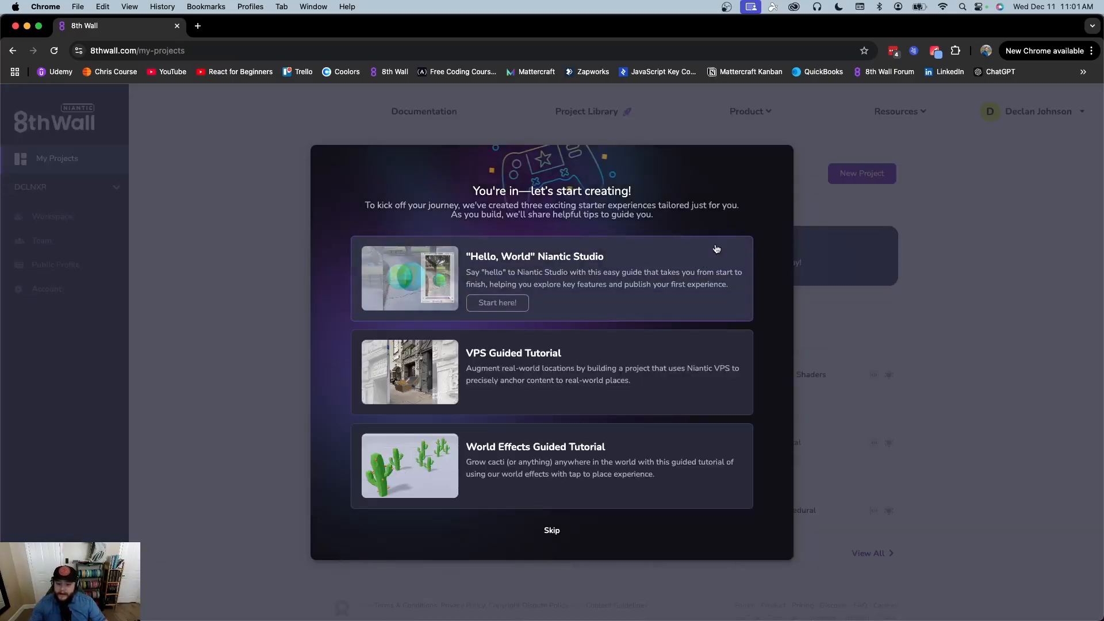
Skip the three-tutorial starter welcome to reveal the six Studio sample projects
mouse_move(530, 492)
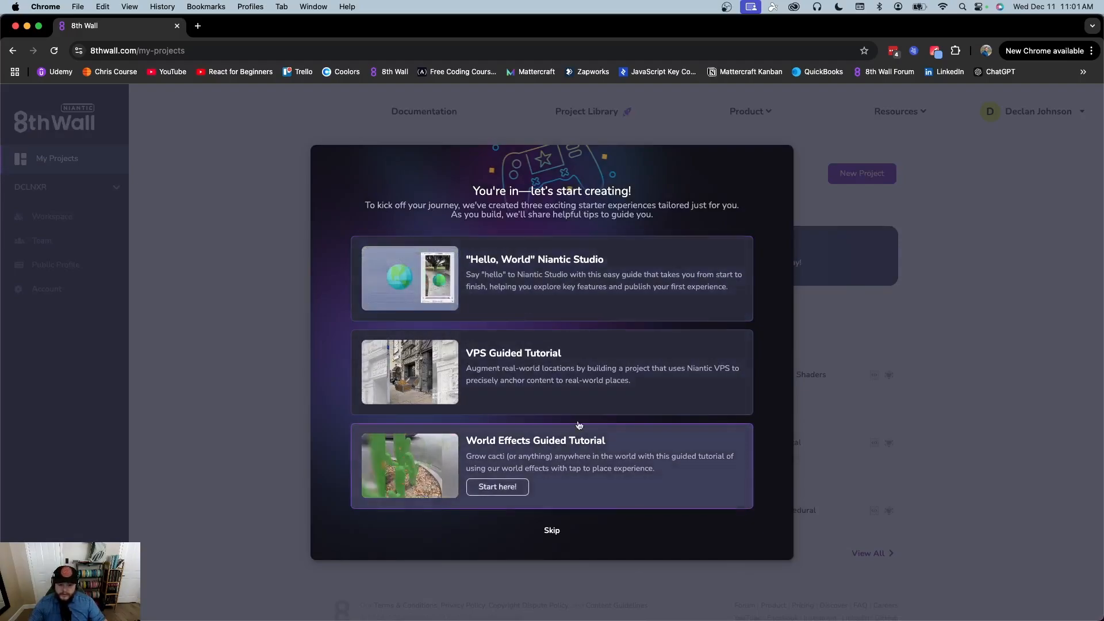
mouse_move(595, 274)
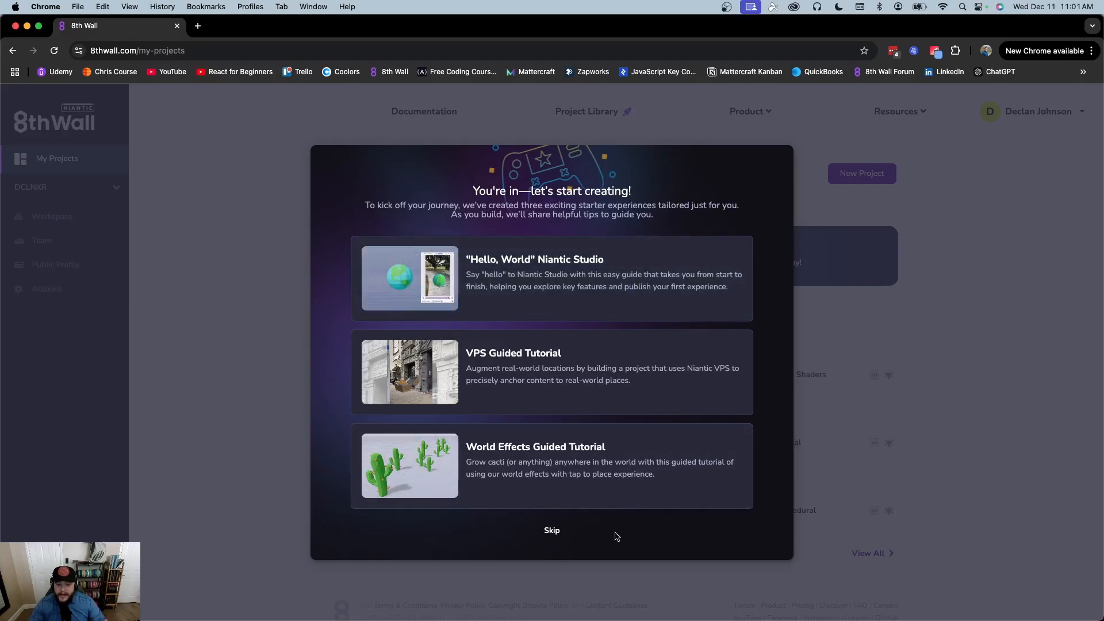
left_click(552, 531)
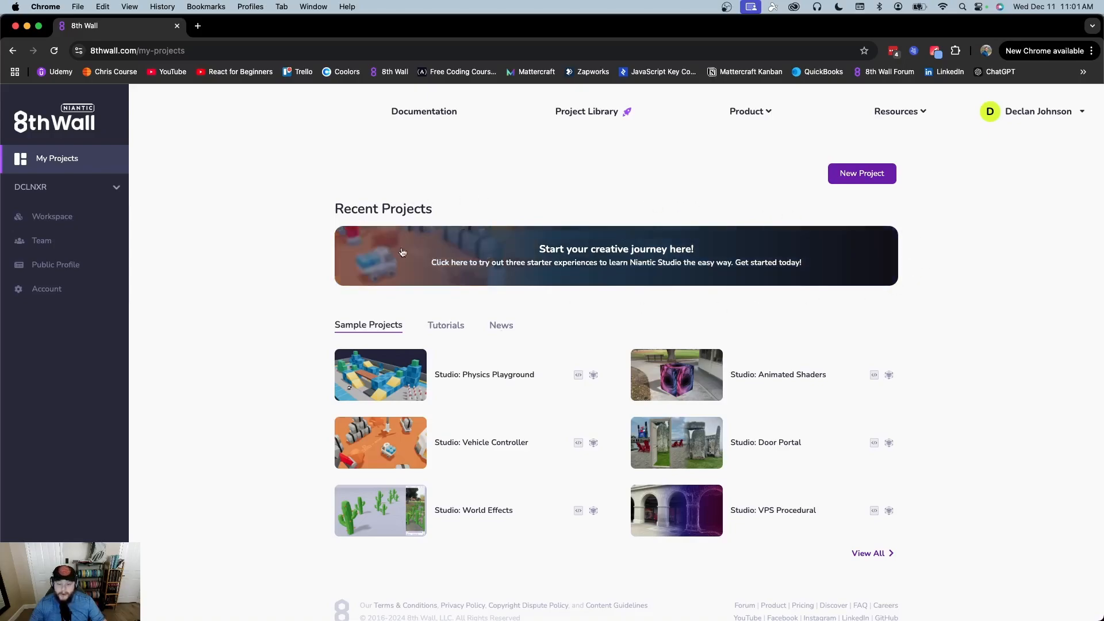
left_click(437, 118)
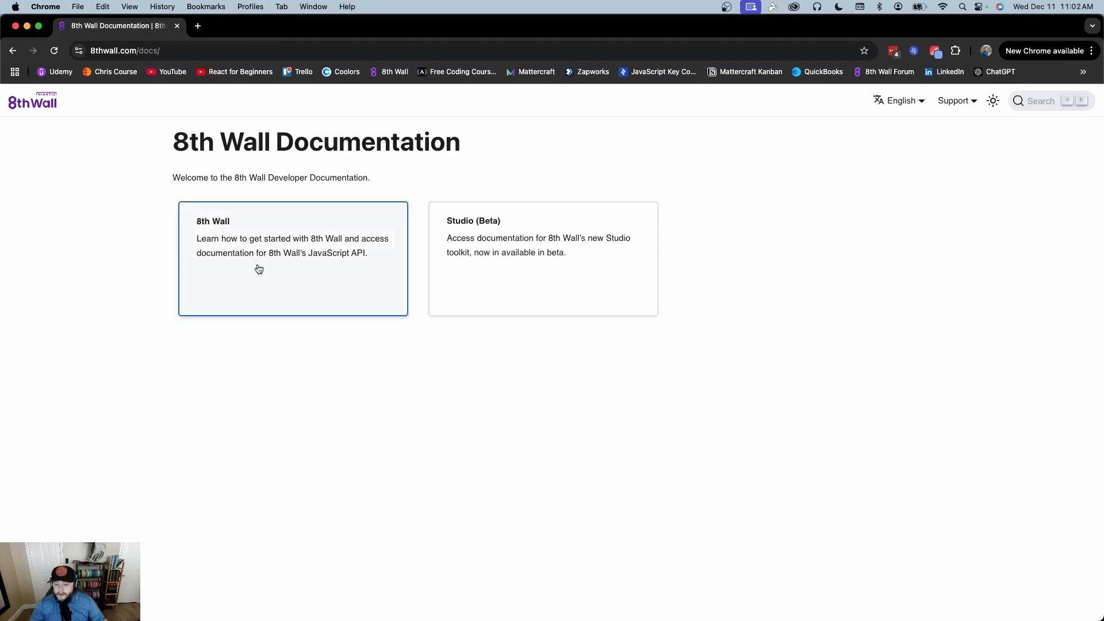
left_click(566, 252)
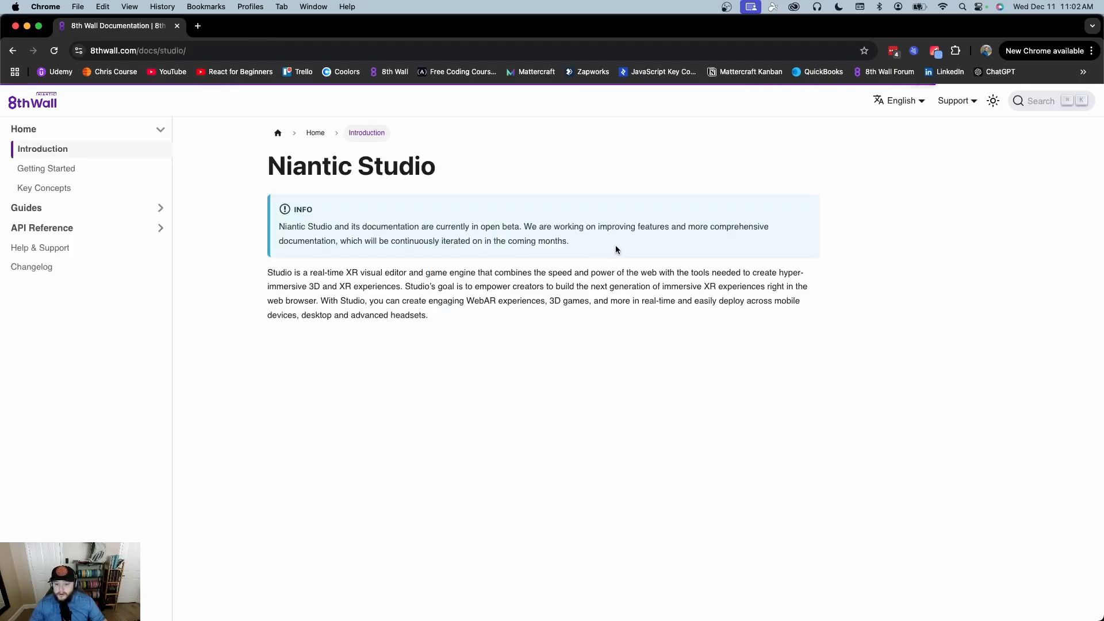
scroll(618, 298, "down", 3)
scroll(617, 299, "up", 3)
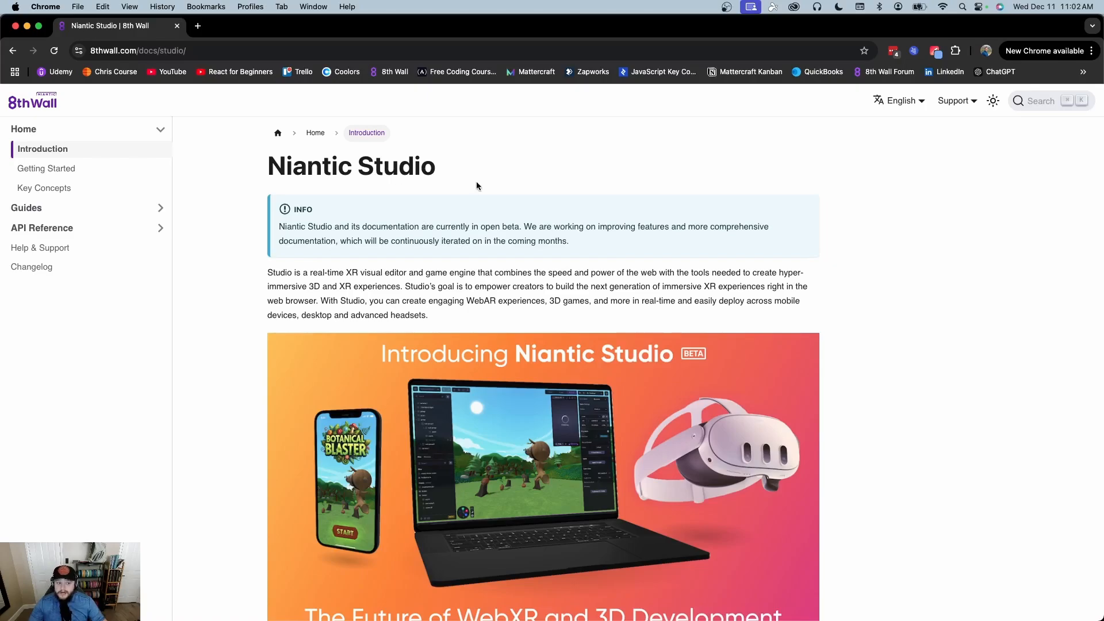
left_click(11, 51)
left_click(12, 51)
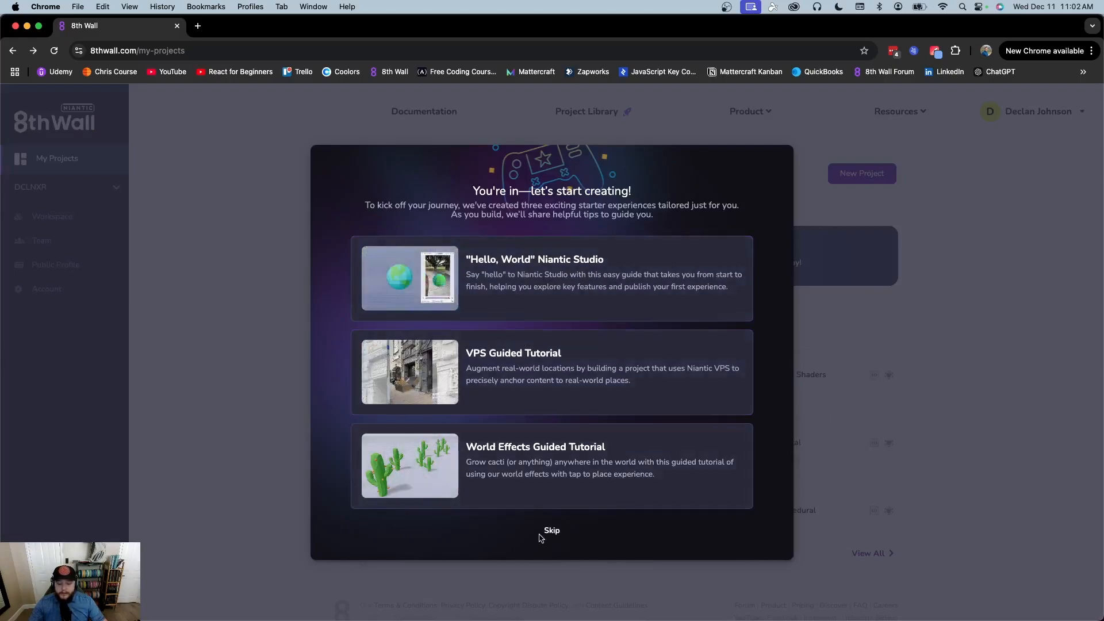
Dismiss the welcome again and scroll through the Project Library of sample projects
left_click(552, 531)
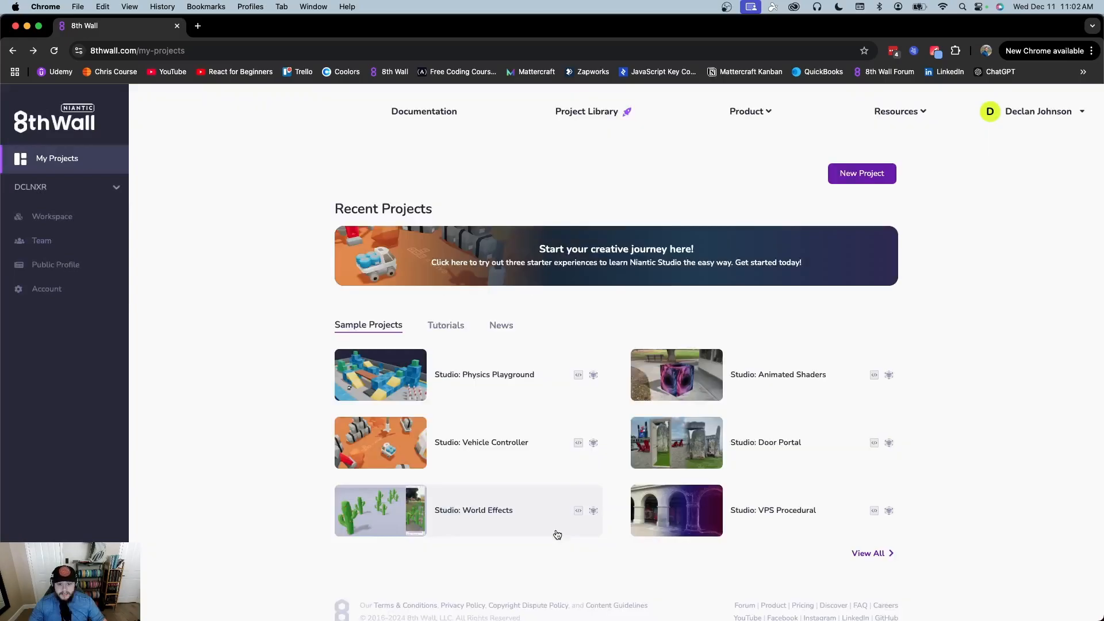
left_click(598, 117)
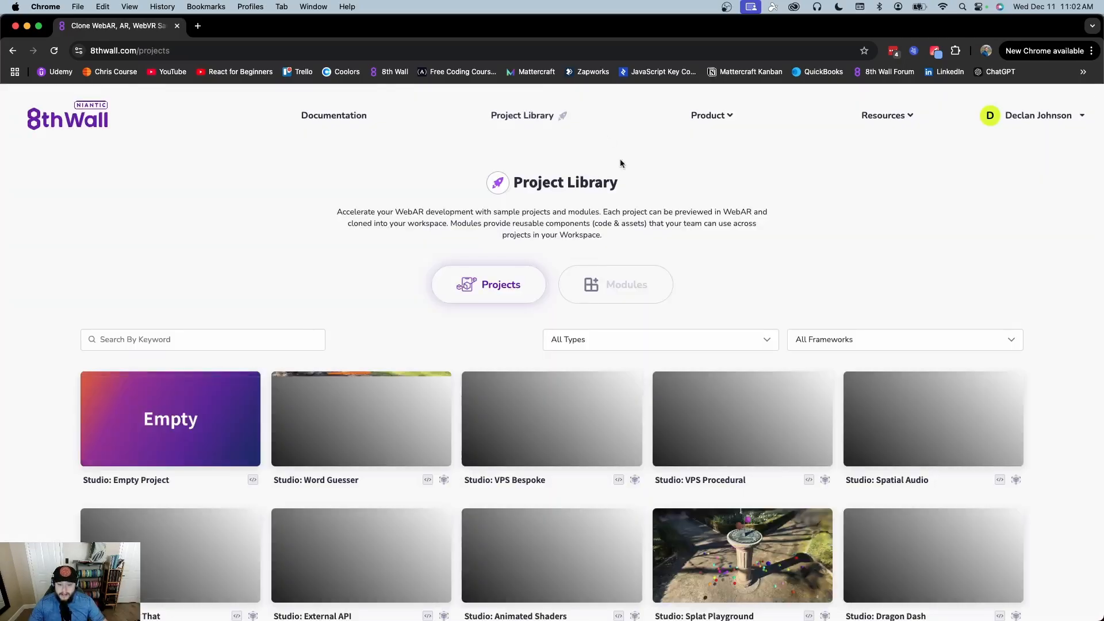
scroll(686, 184, "down", 12)
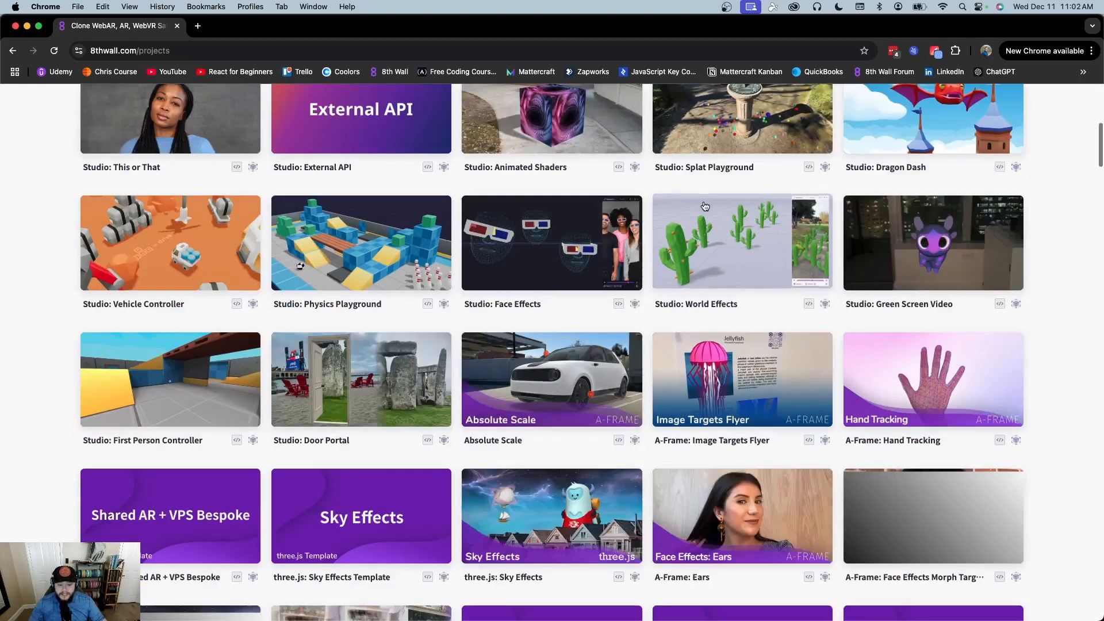
scroll(705, 206, "up", 15)
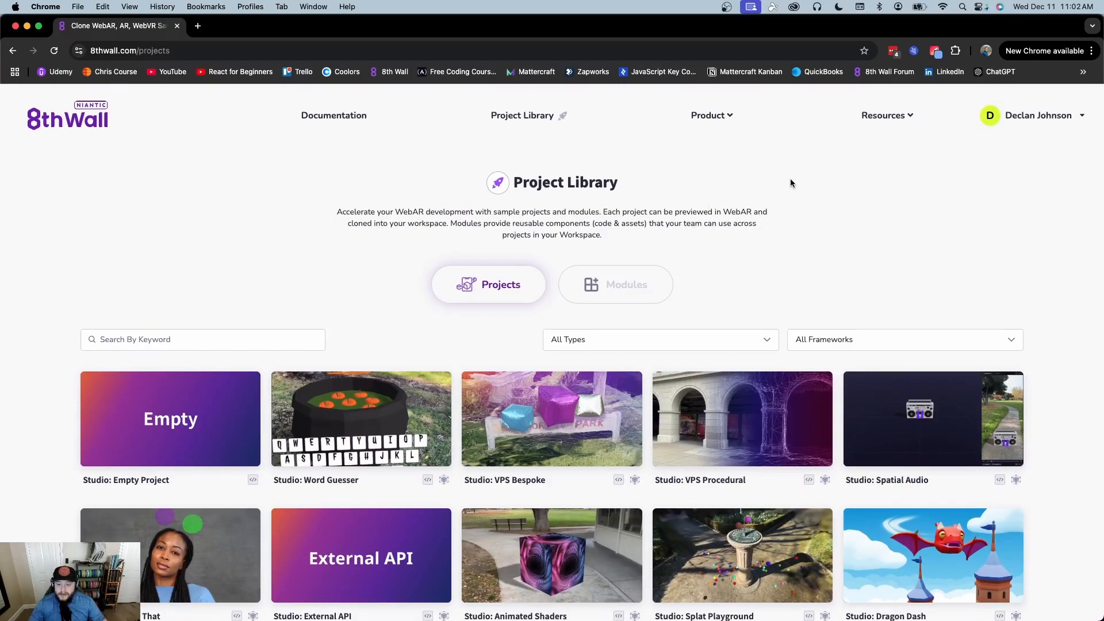
scroll(791, 183, "down", 3)
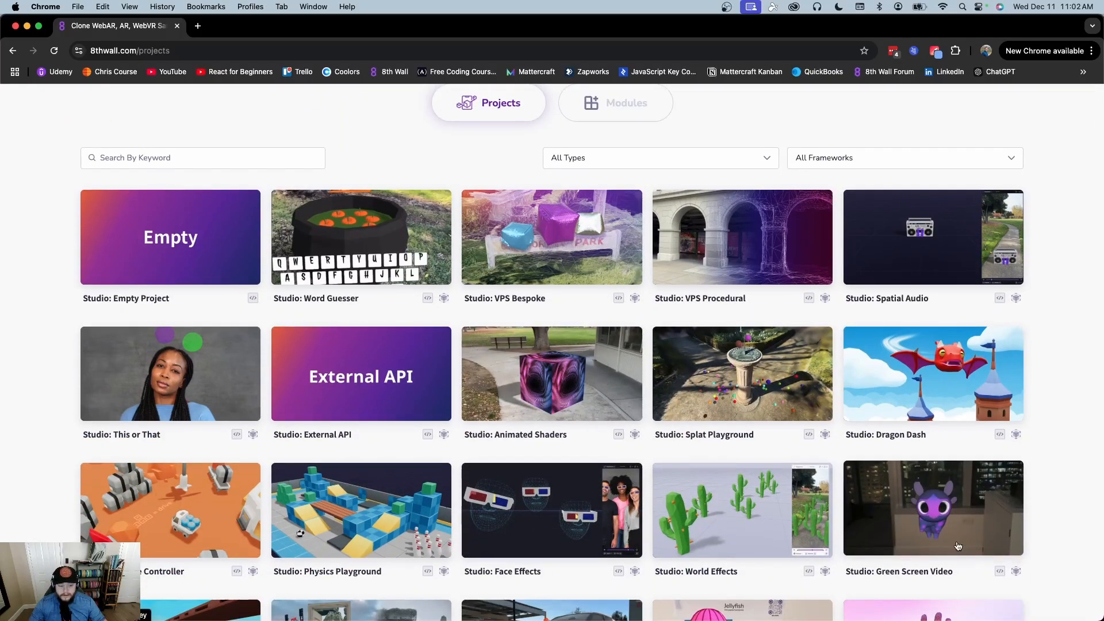
scroll(958, 526, "down", 3)
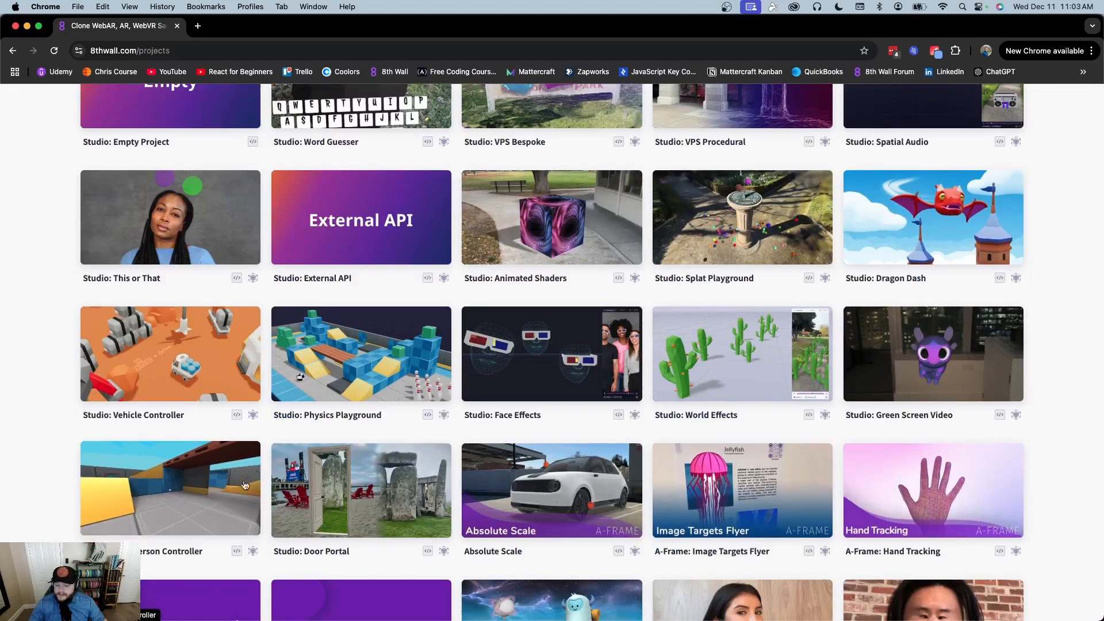
scroll(713, 471, "down", 5)
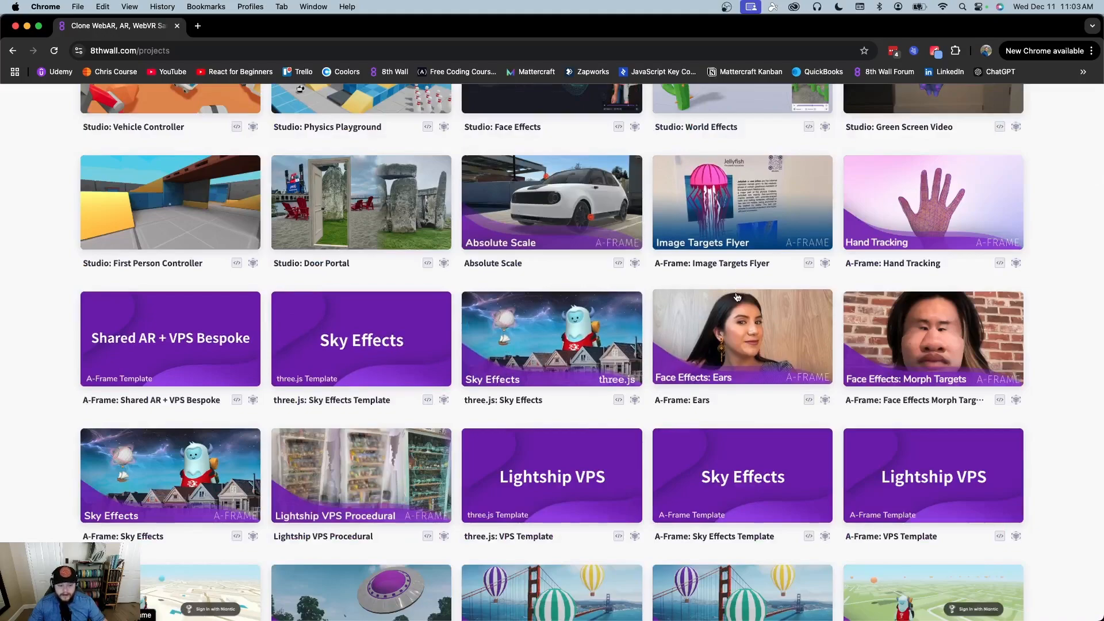
scroll(737, 297, "down", 4)
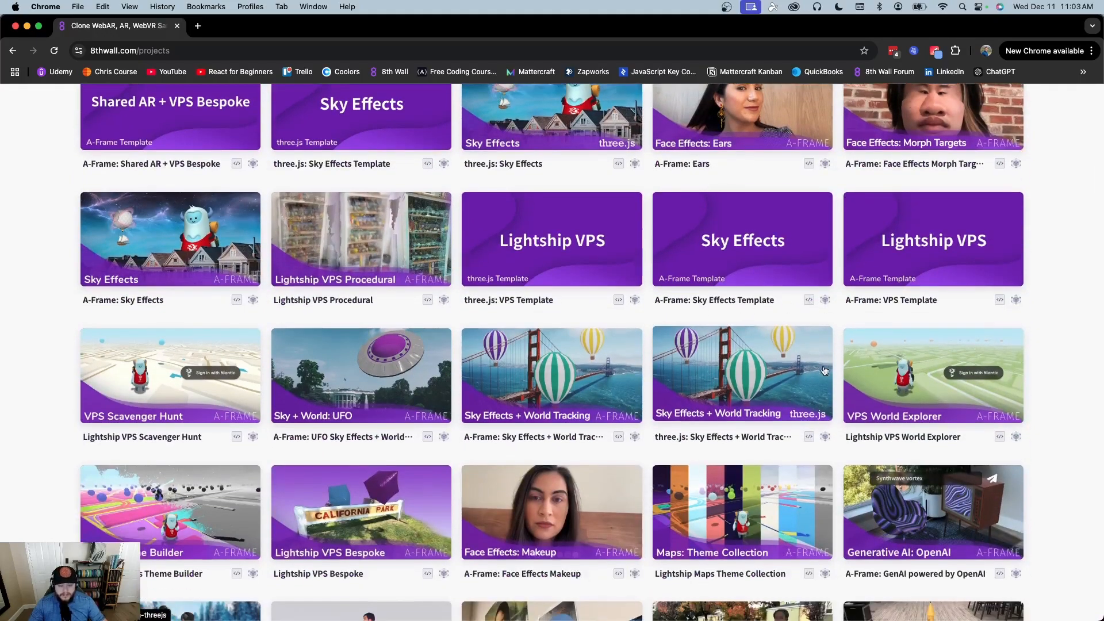
scroll(784, 301, "up", 10)
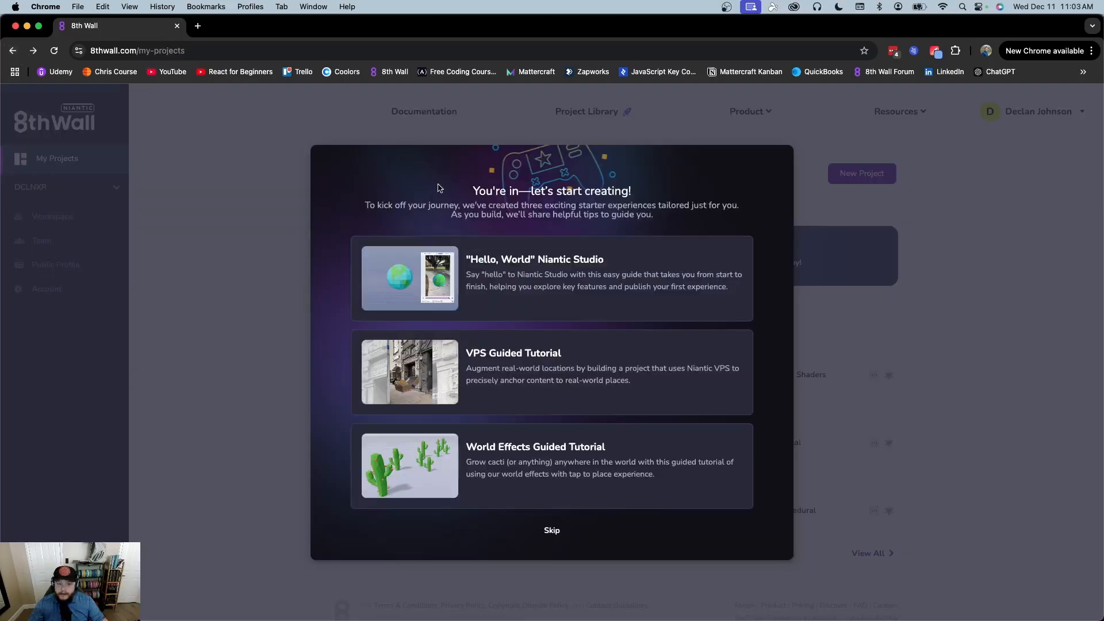
Skip the starter welcome and go to Resources > Tutorials
left_click(553, 531)
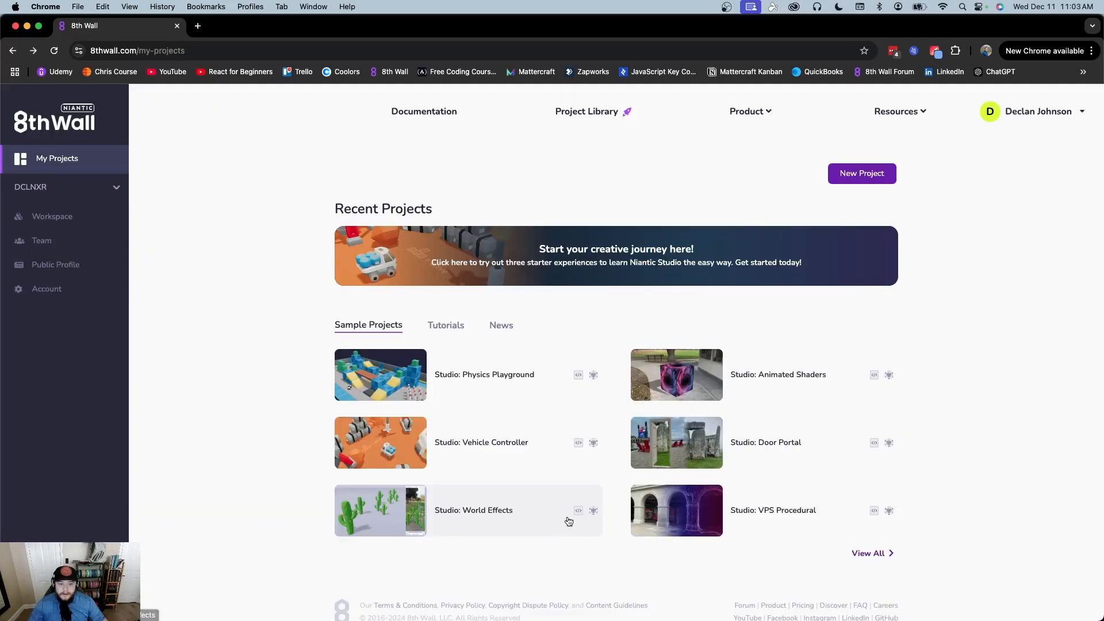
mouse_move(771, 113)
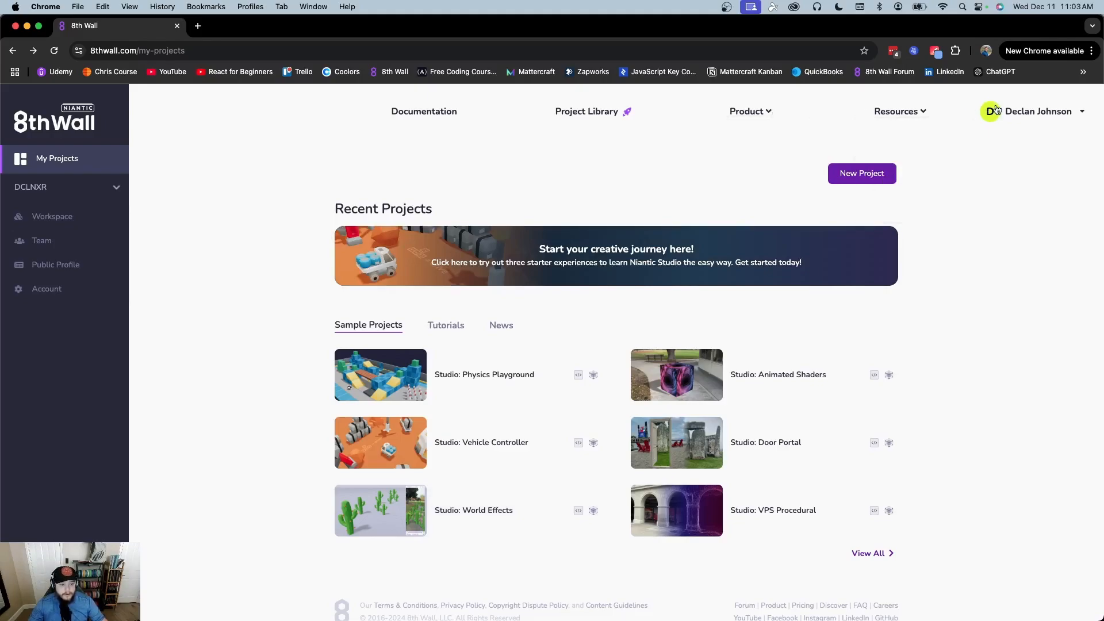
mouse_move(900, 111)
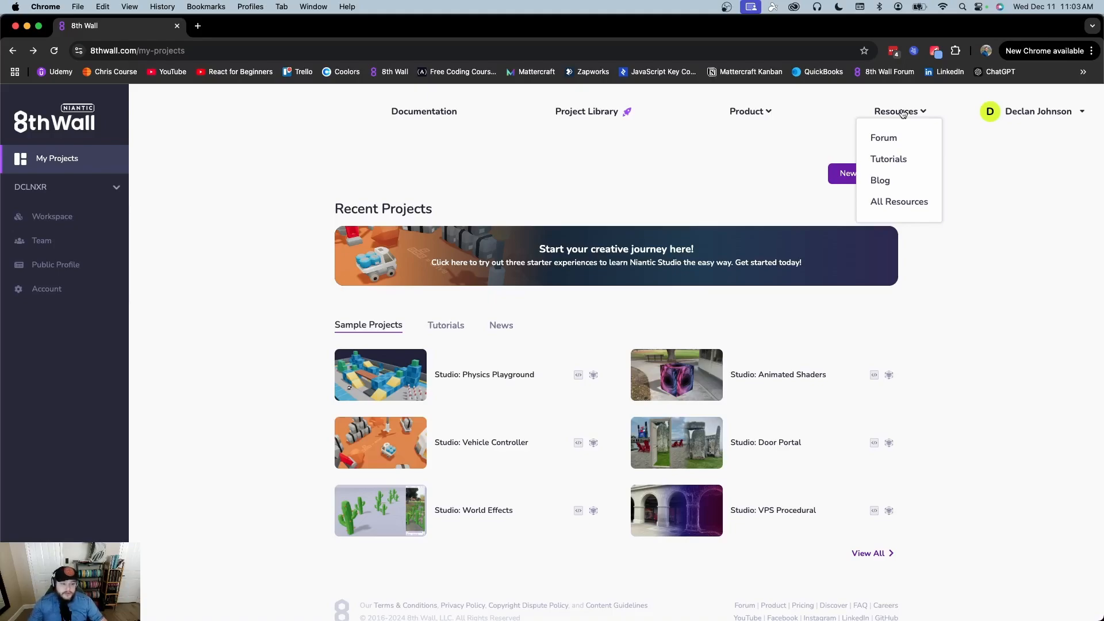
left_click(888, 159)
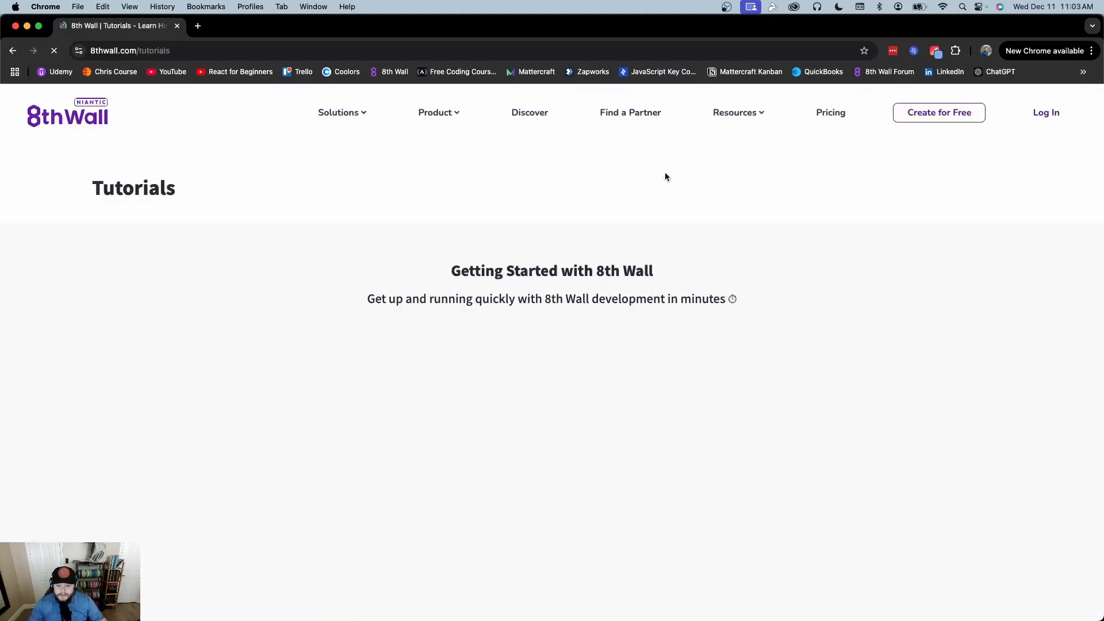
Scroll through the Studio, World Effects, Face Effects and Quick Tip videos, then go back
scroll(421, 222, "down", 2)
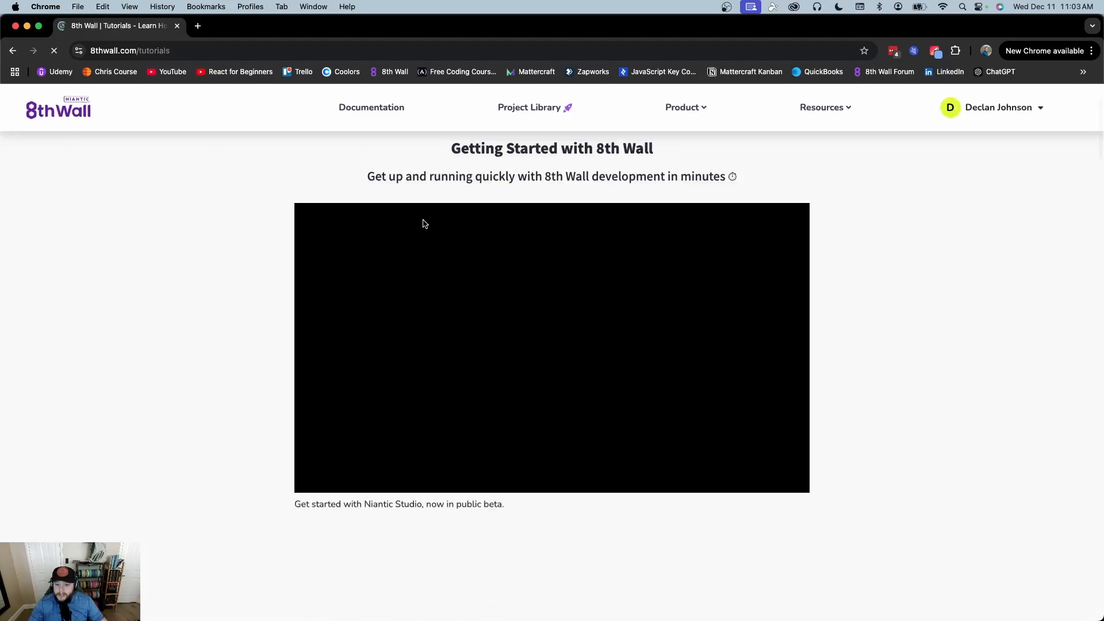
scroll(292, 152, "down", 3)
scroll(292, 152, "up", 5)
scroll(290, 152, "down", 2)
scroll(247, 184, "down", 5)
left_click_drag(488, 260, 295, 260)
left_click(222, 241)
scroll(268, 272, "down", 6)
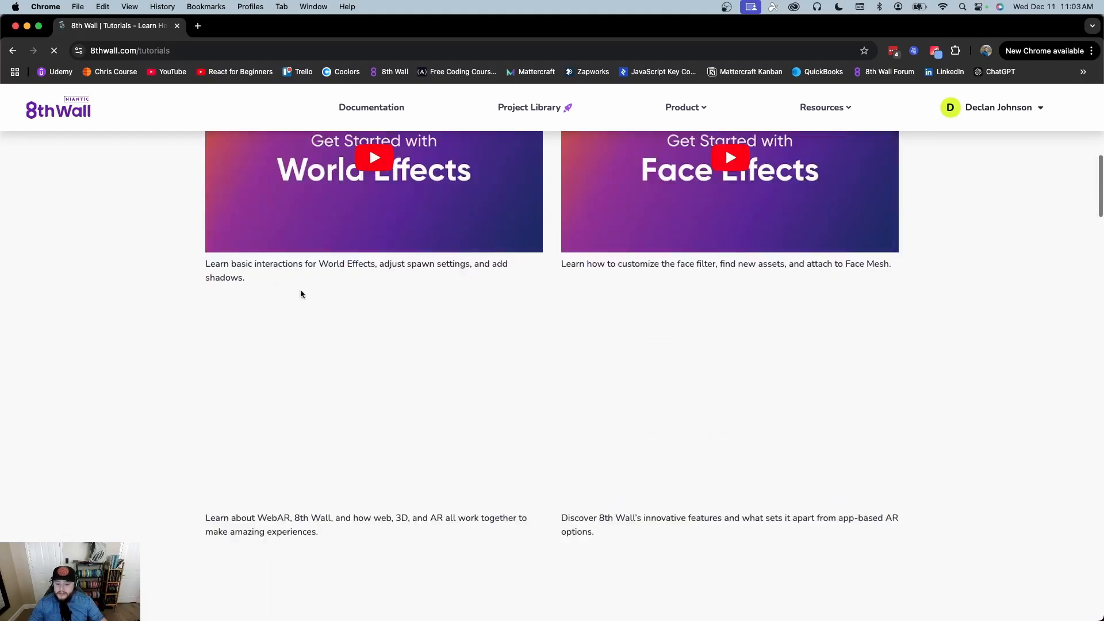
scroll(164, 273, "down", 1)
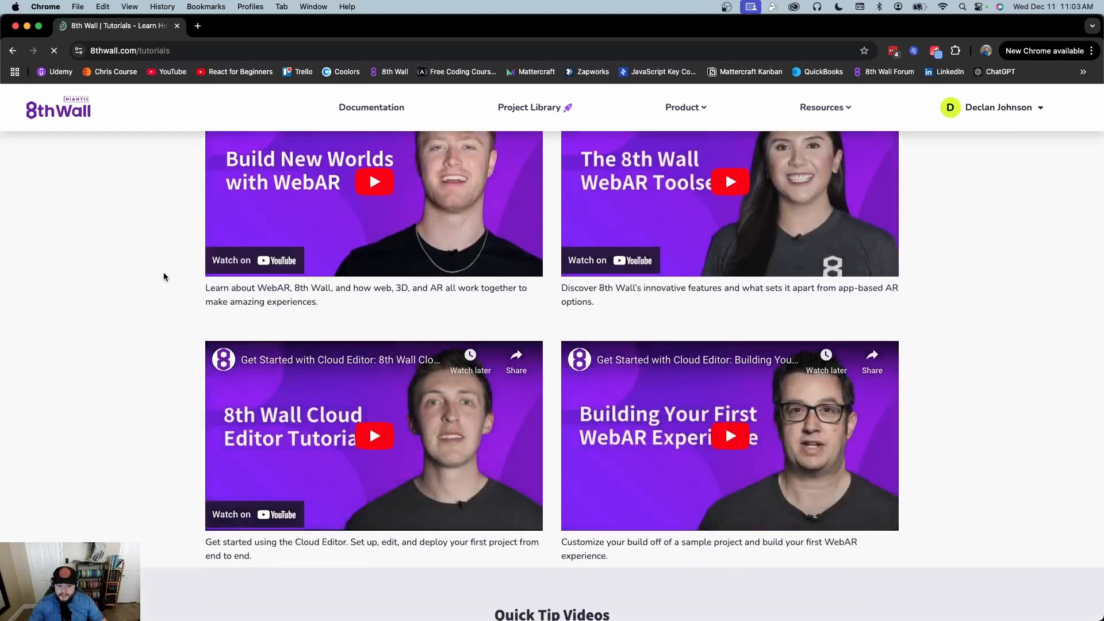
scroll(164, 273, "up", 1)
scroll(163, 276, "up", 6)
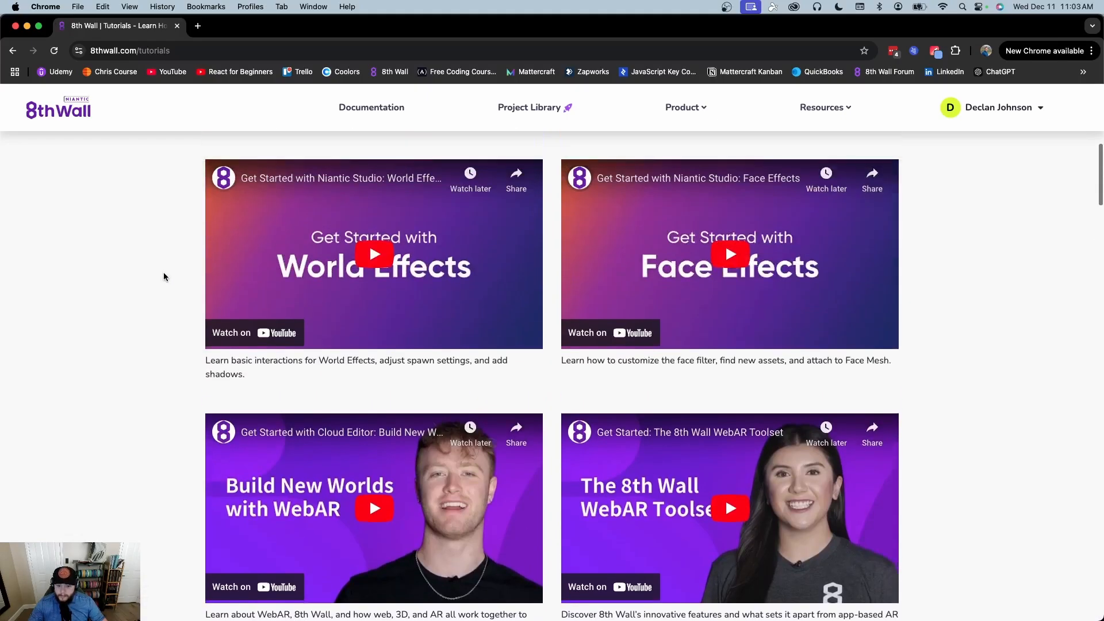
scroll(163, 276, "up", 1)
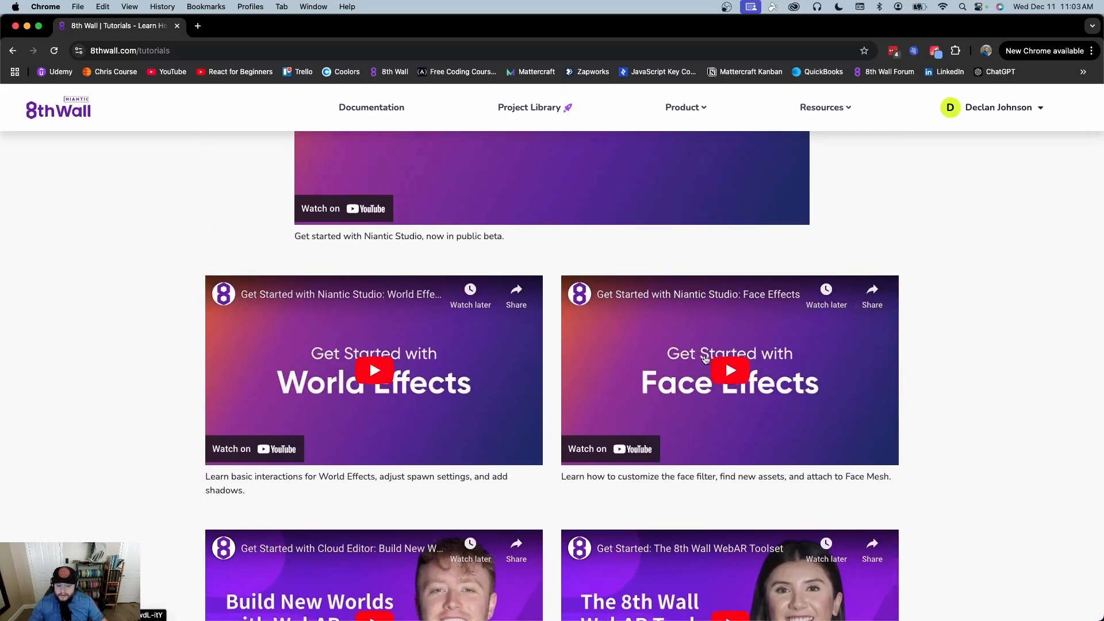
scroll(680, 432, "down", 2)
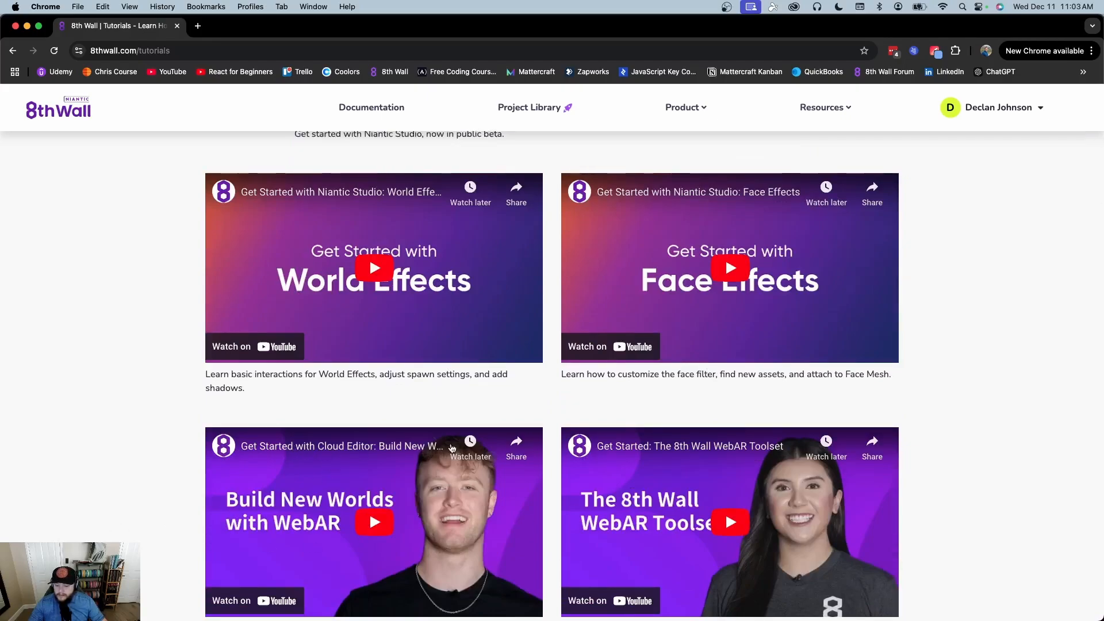
scroll(144, 258, "up", 2)
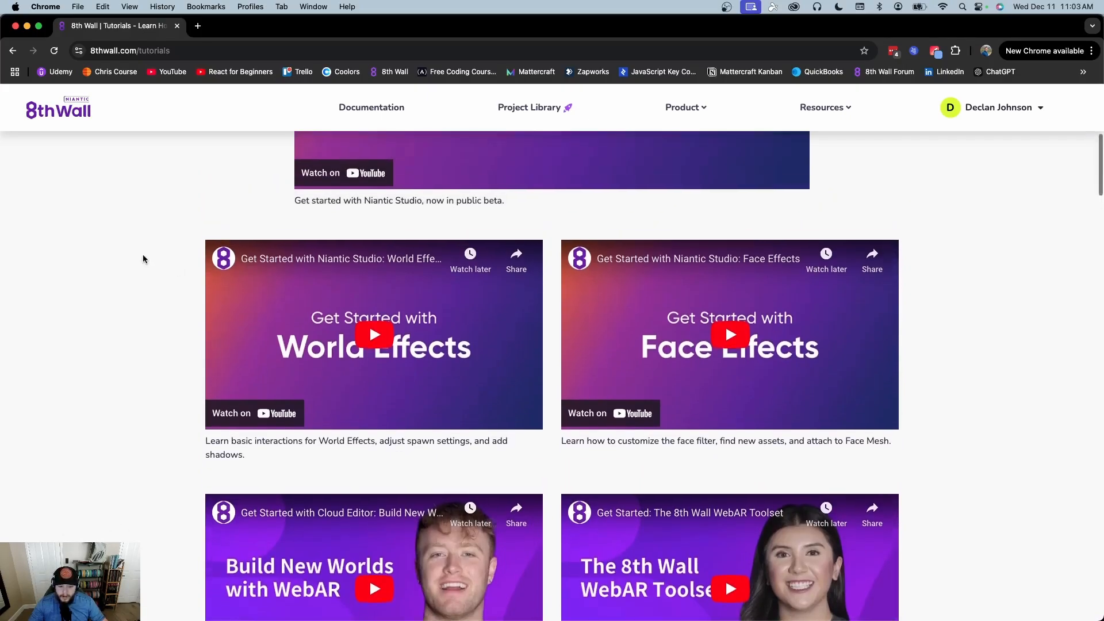
scroll(144, 259, "up", 4)
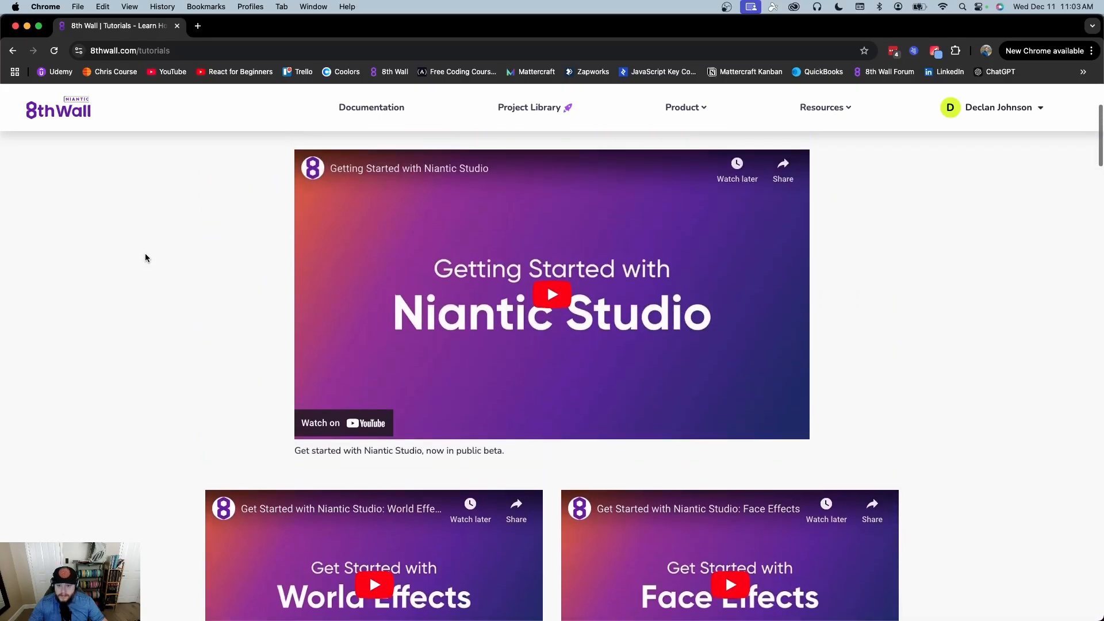
scroll(184, 311, "down", 5)
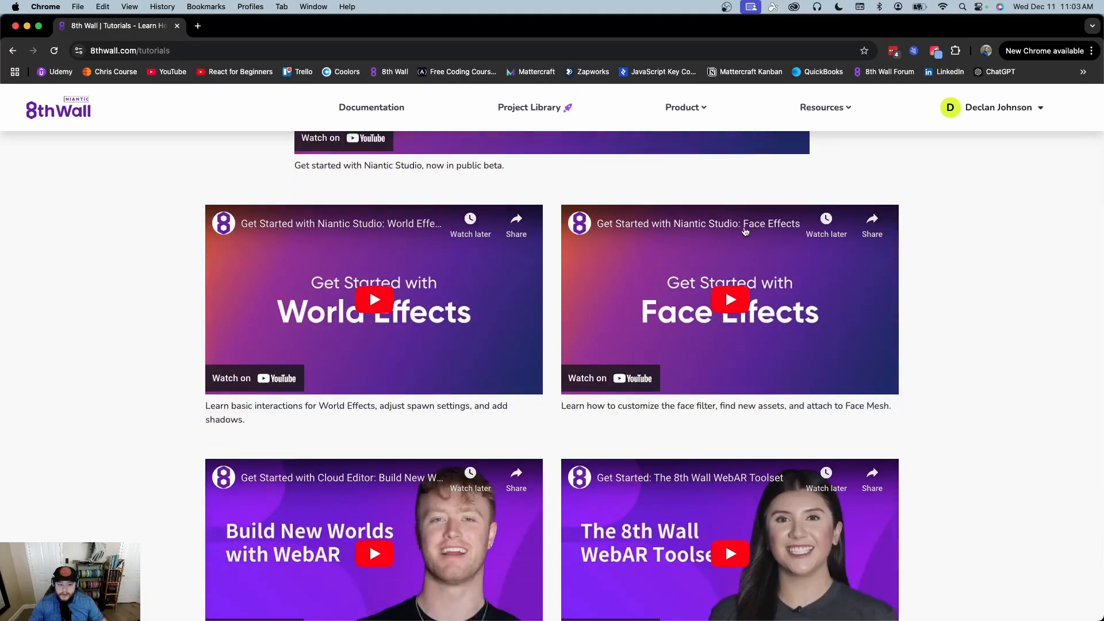
scroll(187, 177, "down", 7)
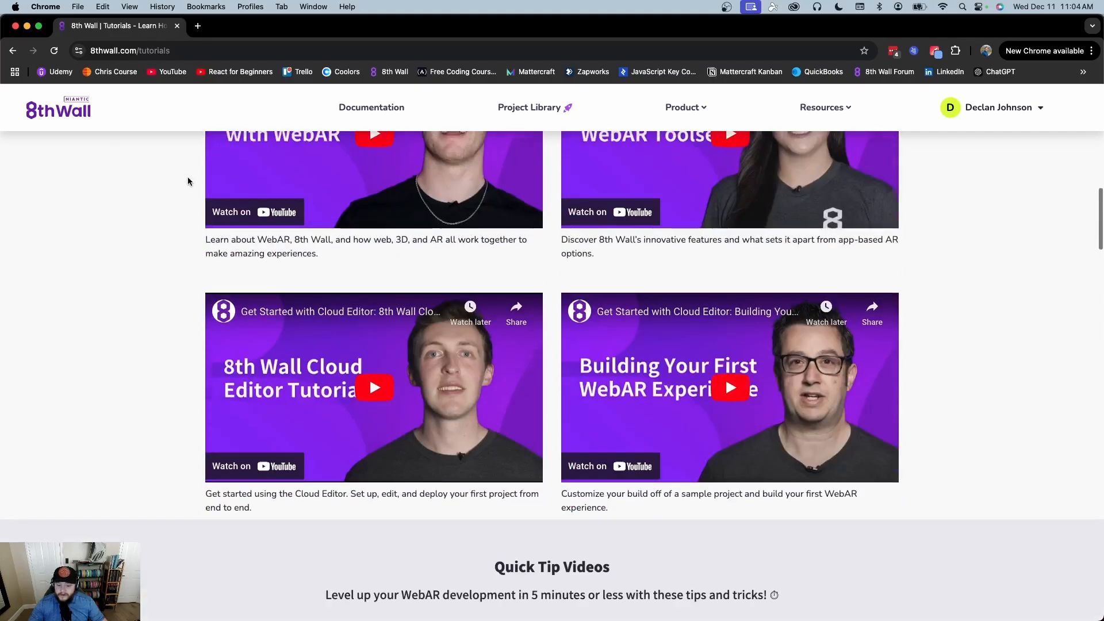
scroll(63, 176, "up", 4)
scroll(65, 175, "down", 8)
scroll(65, 175, "up", 15)
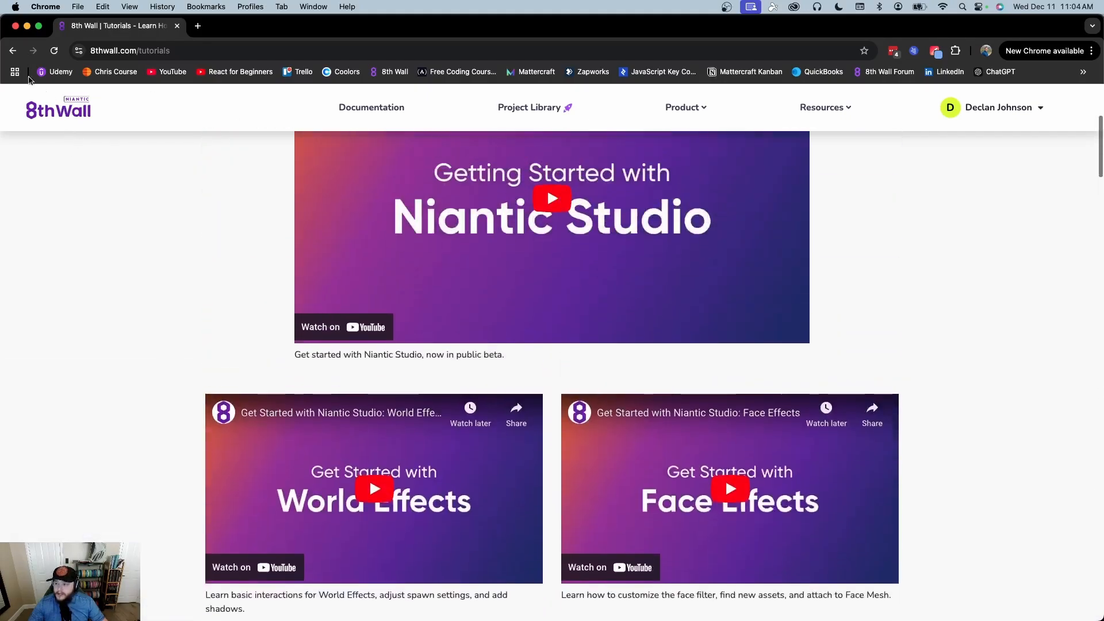
left_click(14, 55)
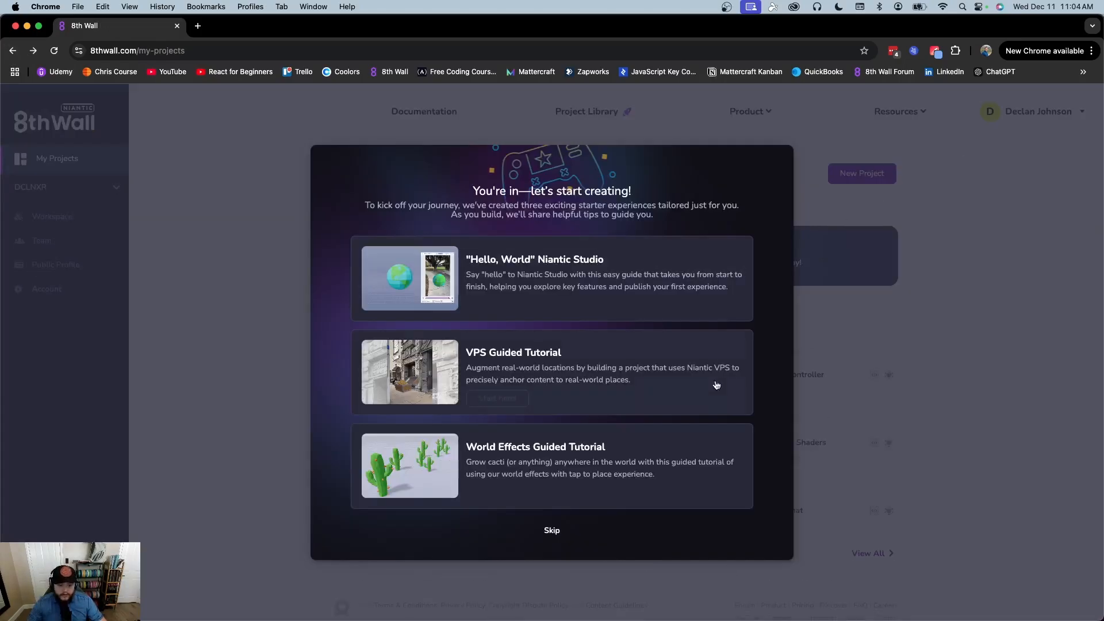
Skip the starter experiences welcome on the My Projects page
left_click(546, 531)
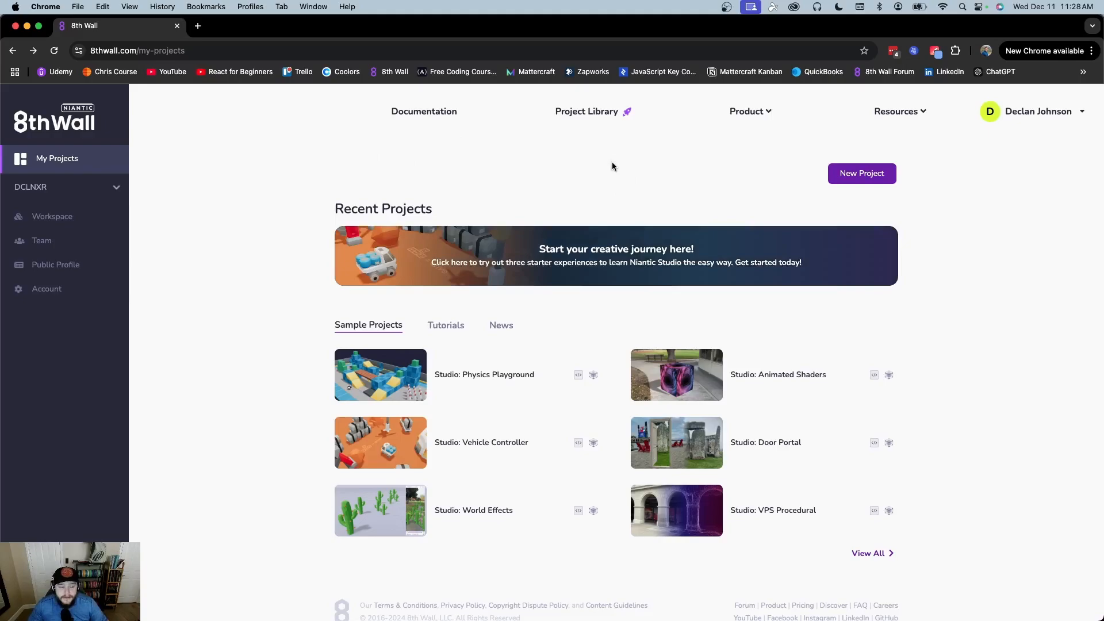
Start a new project with URL 'blank' and title 'Blank'
left_click(884, 172)
left_click(526, 232)
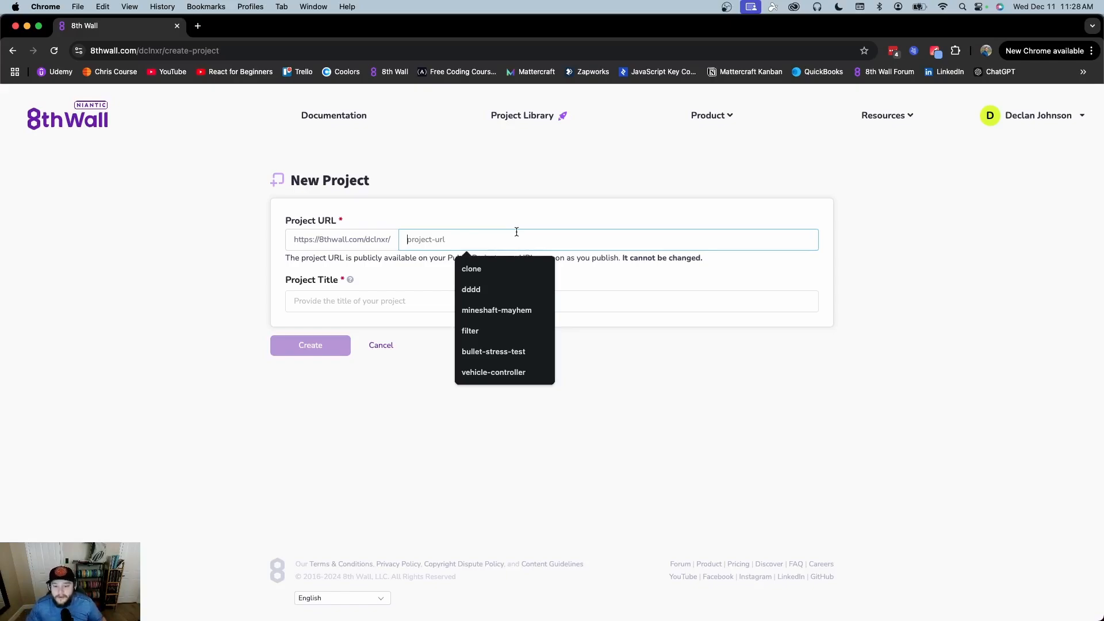
type("blank")
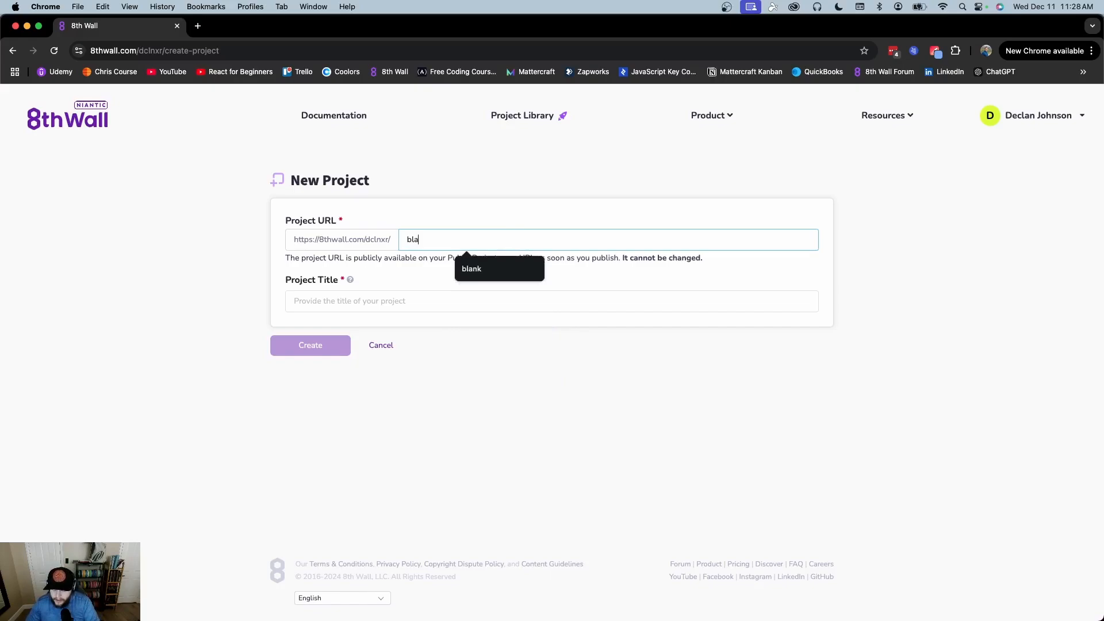
left_click(452, 296)
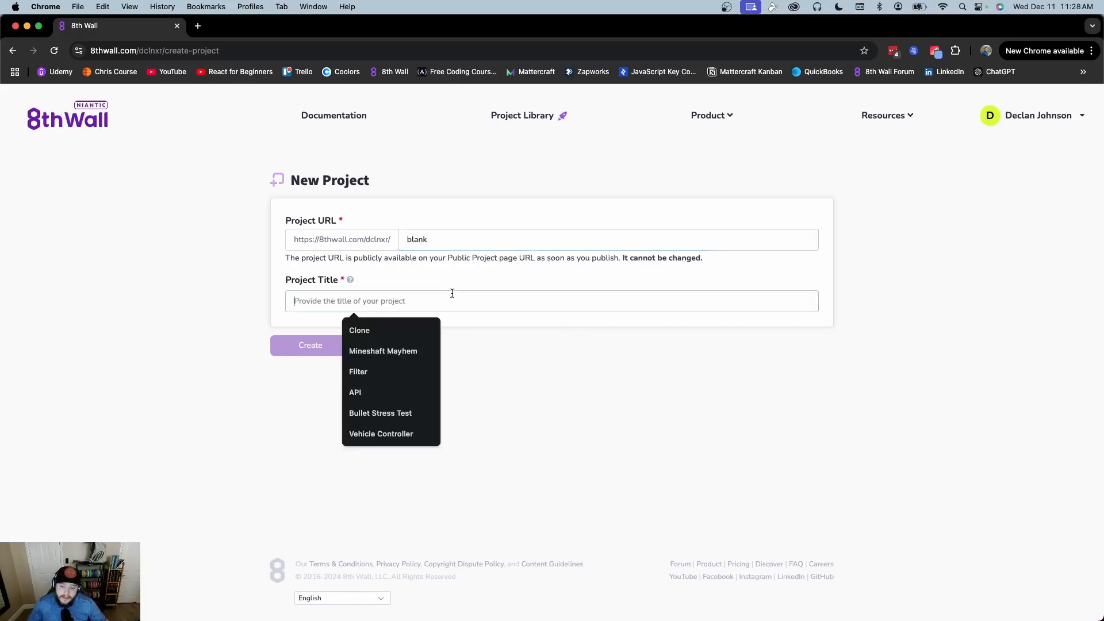
type("Blank")
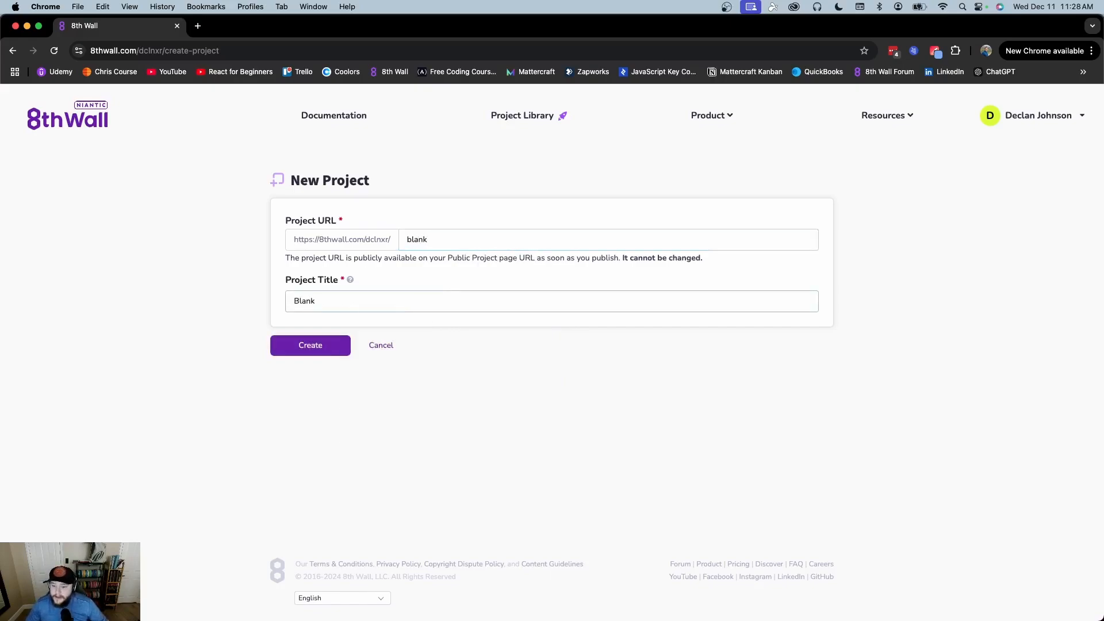
Double-check the 'blank' URL and 'Blank' title, then create the project
left_click(288, 216)
left_click_drag(441, 240, 346, 242)
left_click(305, 221)
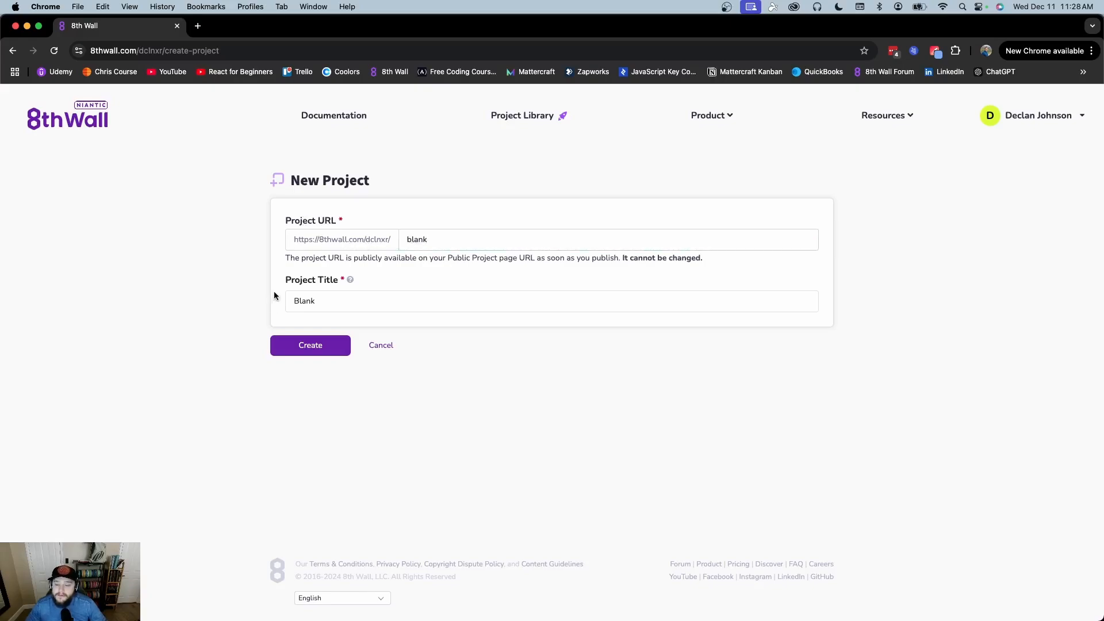
left_click_drag(290, 301, 350, 303)
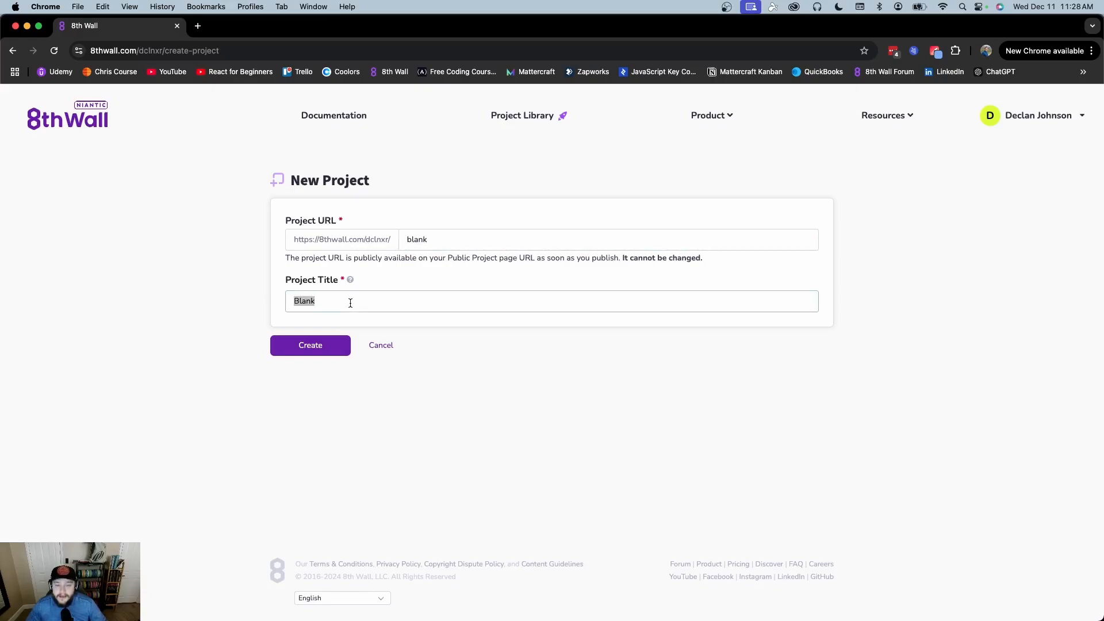
left_click(305, 221)
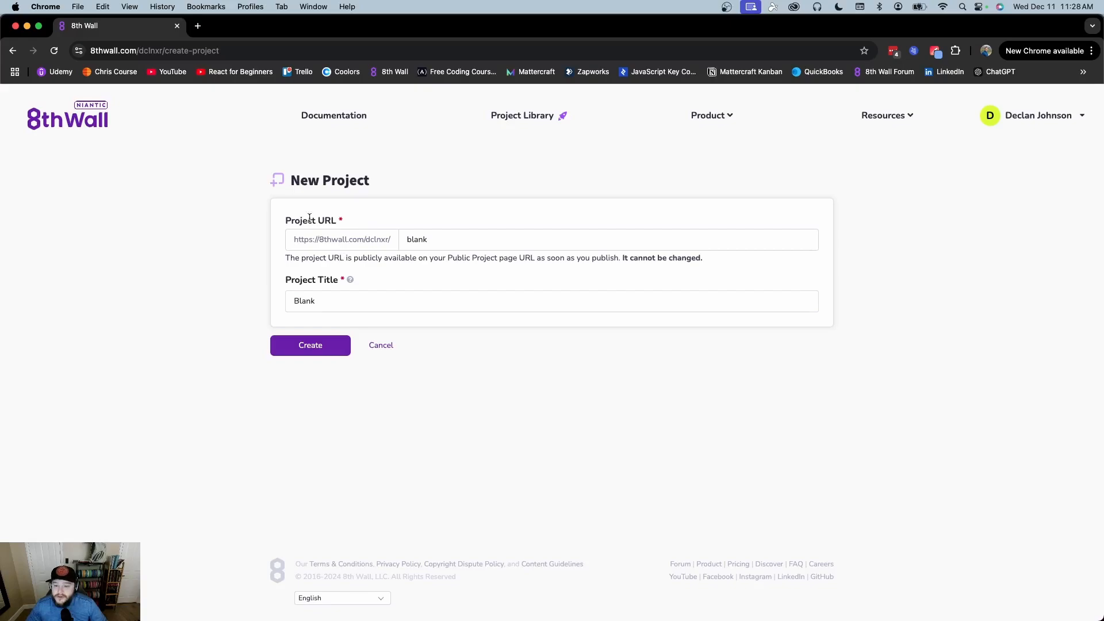
left_click_drag(291, 220, 394, 219)
left_click(463, 238)
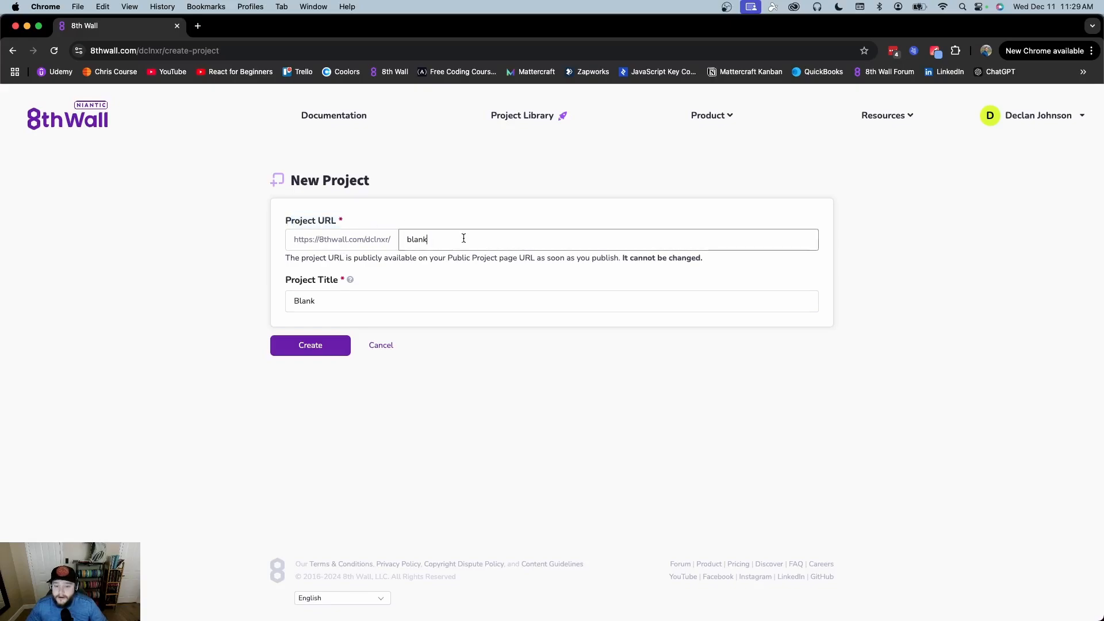
double_click(335, 299)
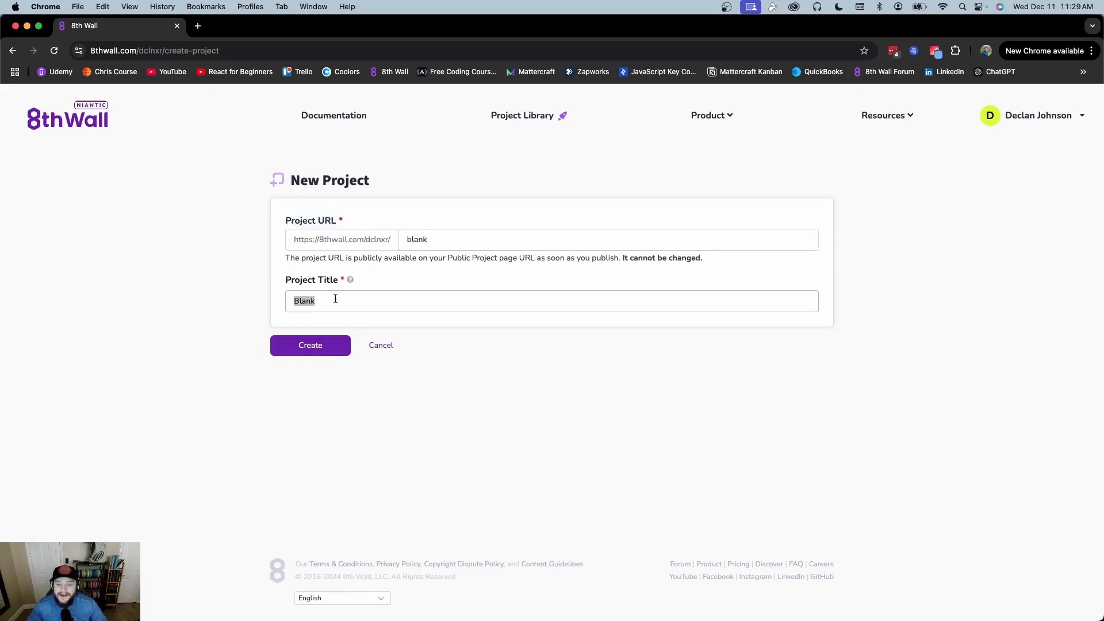
left_click(405, 236)
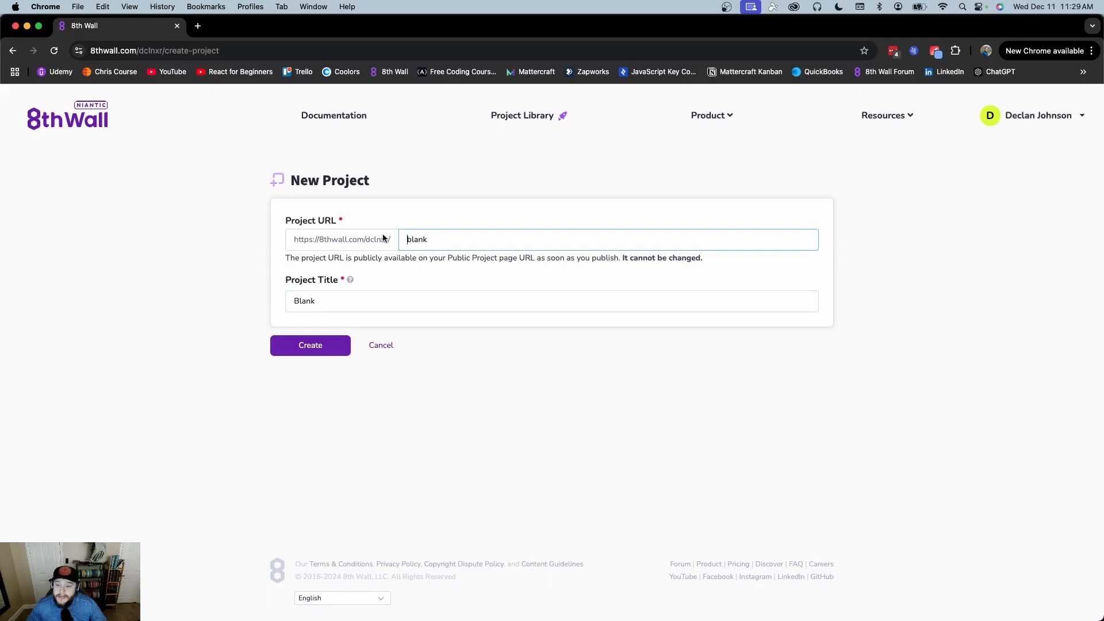
left_click(282, 222)
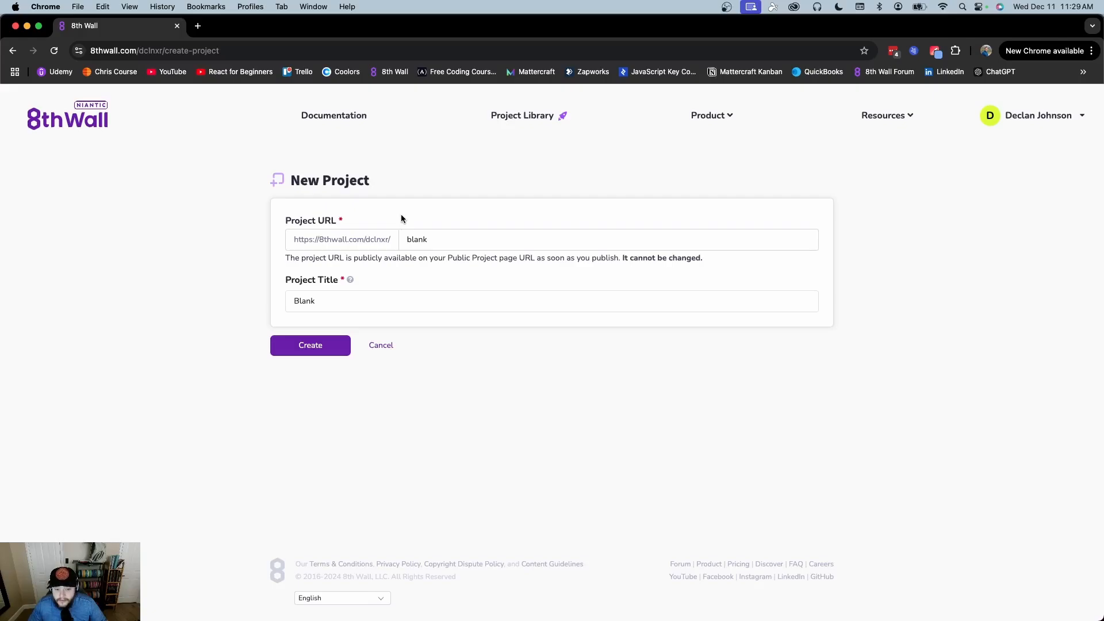
left_click(320, 346)
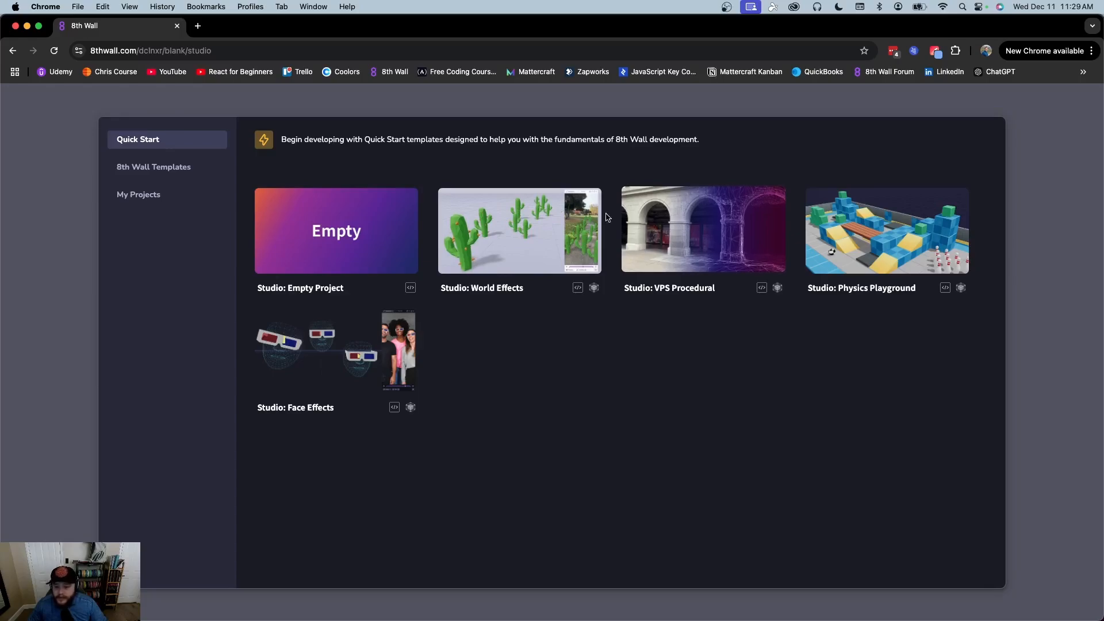
Scroll the full 8th Wall Templates gallery and open the Studio: Dragon Dash template
left_click(152, 167)
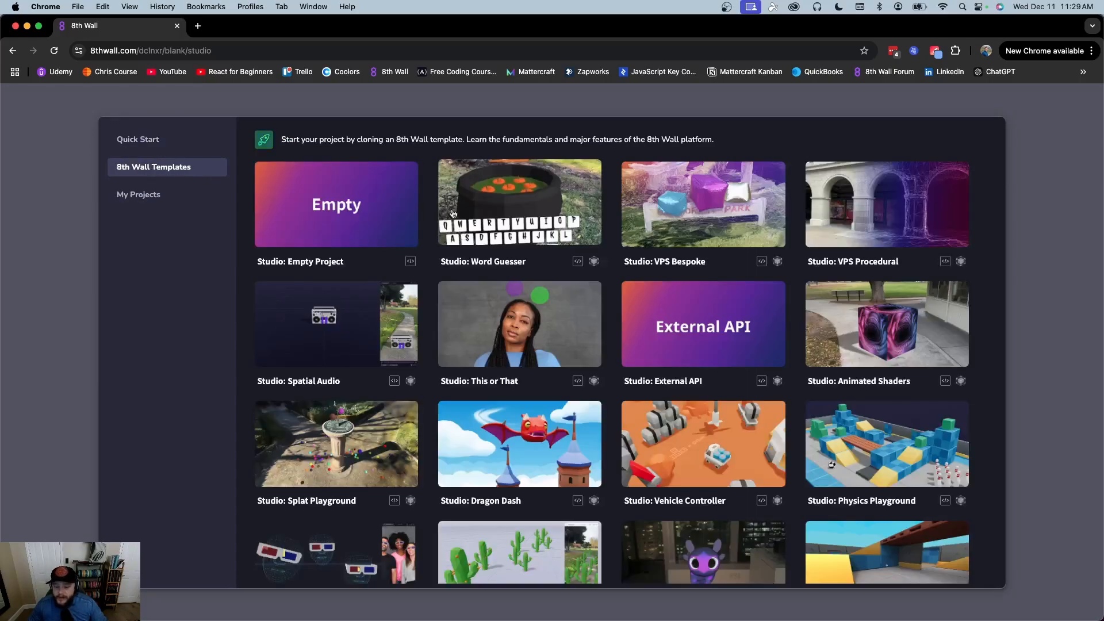
scroll(598, 260, "down", 5)
scroll(599, 259, "up", 3)
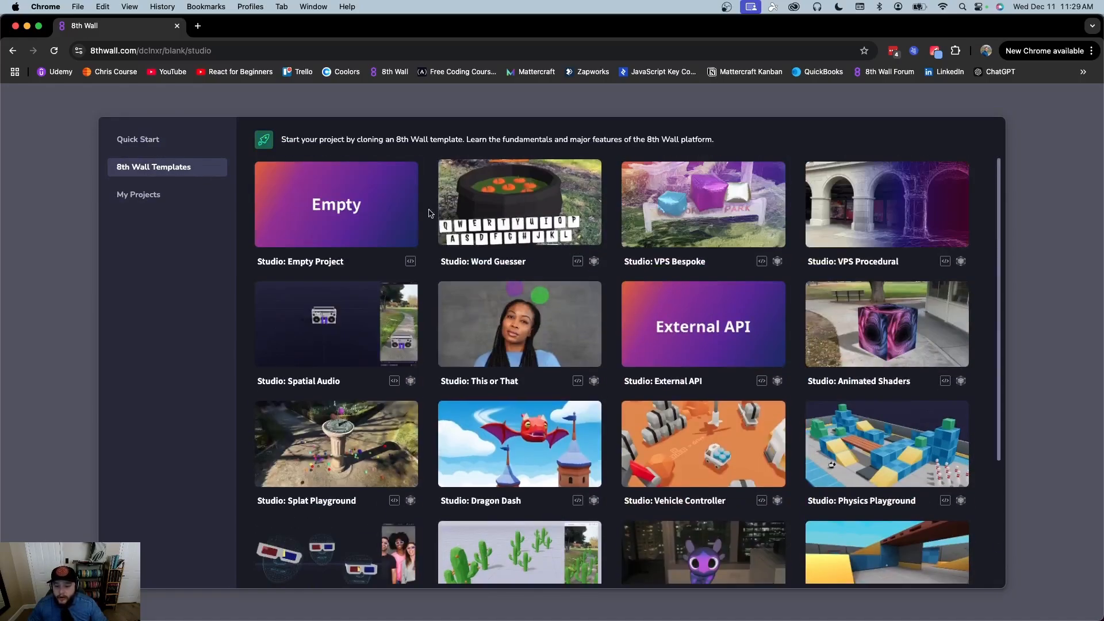
scroll(774, 358, "down", 3)
scroll(774, 358, "up", 3)
scroll(918, 416, "down", 3)
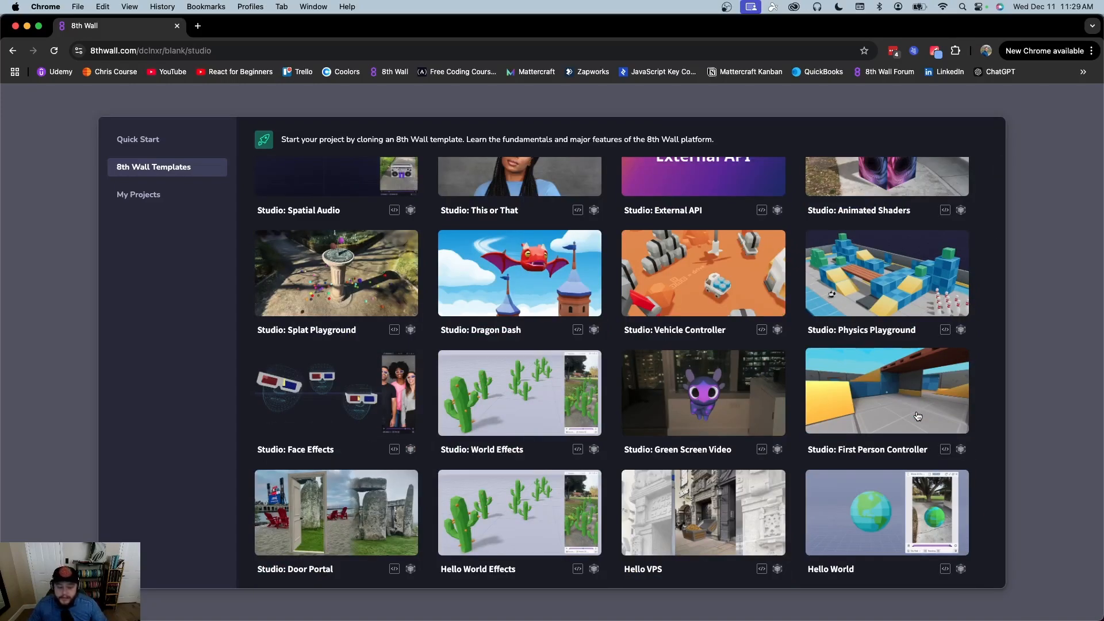
scroll(918, 416, "up", 3)
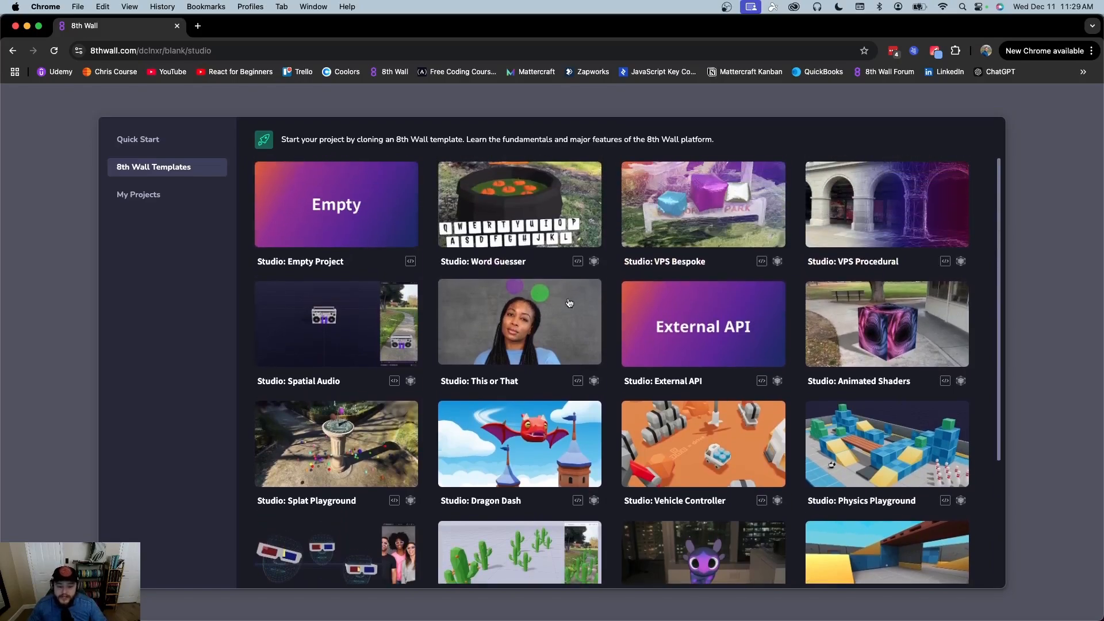
scroll(642, 314, "down", 3)
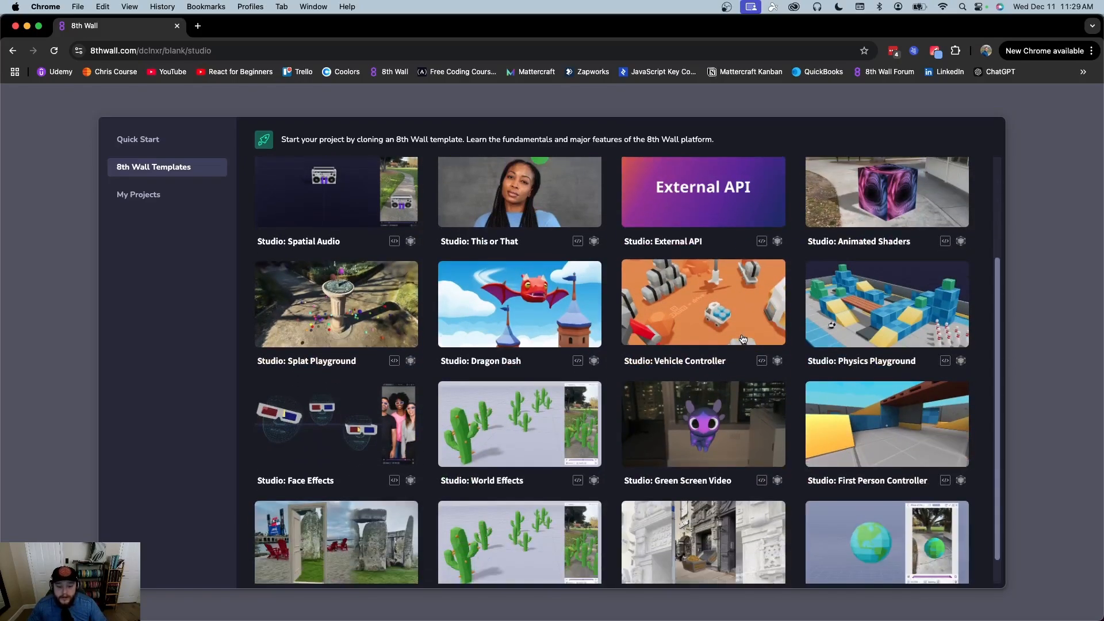
left_click(588, 320)
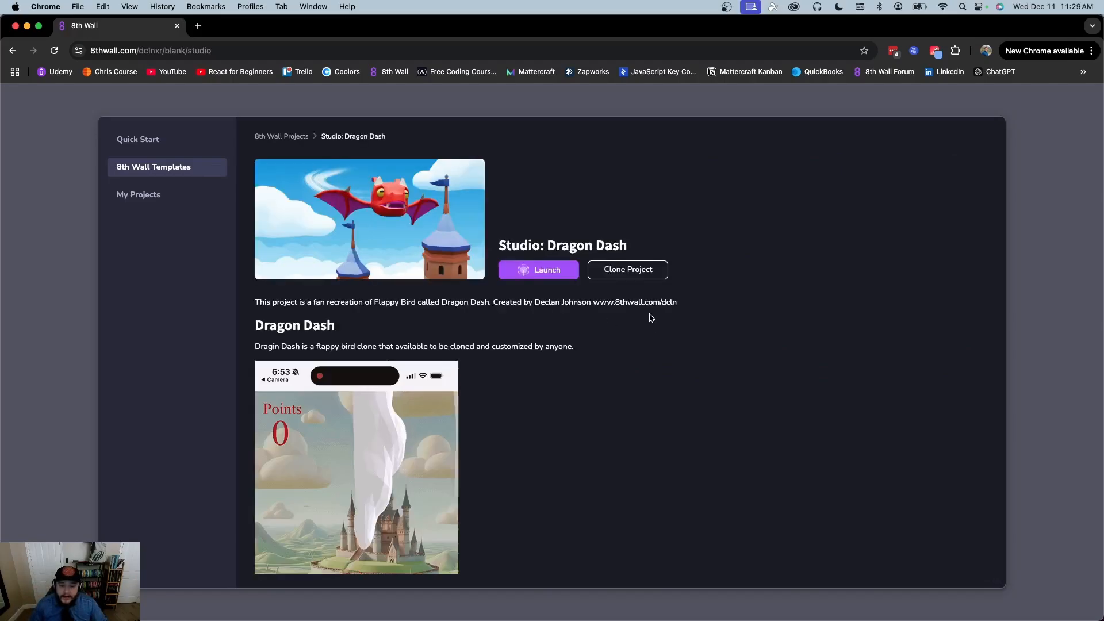
Scroll the Dragon Dash page to read its Flappy Bird description and gameplay preview
scroll(641, 389, "down", 10)
scroll(641, 387, "up", 8)
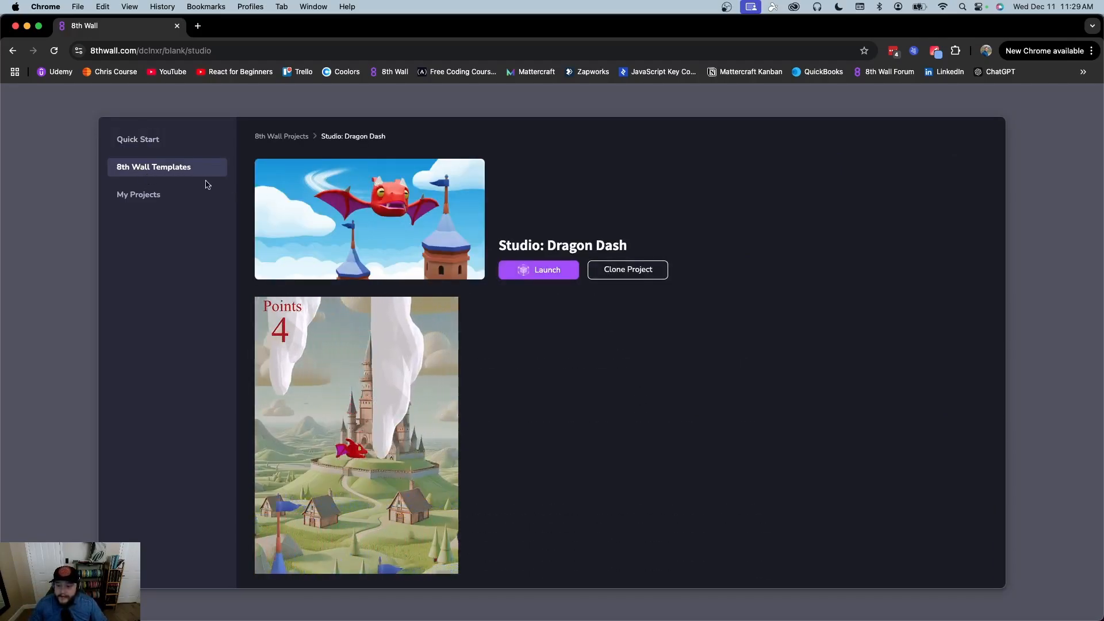
scroll(571, 350, "down", 5)
scroll(447, 344, "up", 5)
scroll(447, 344, "up", 2)
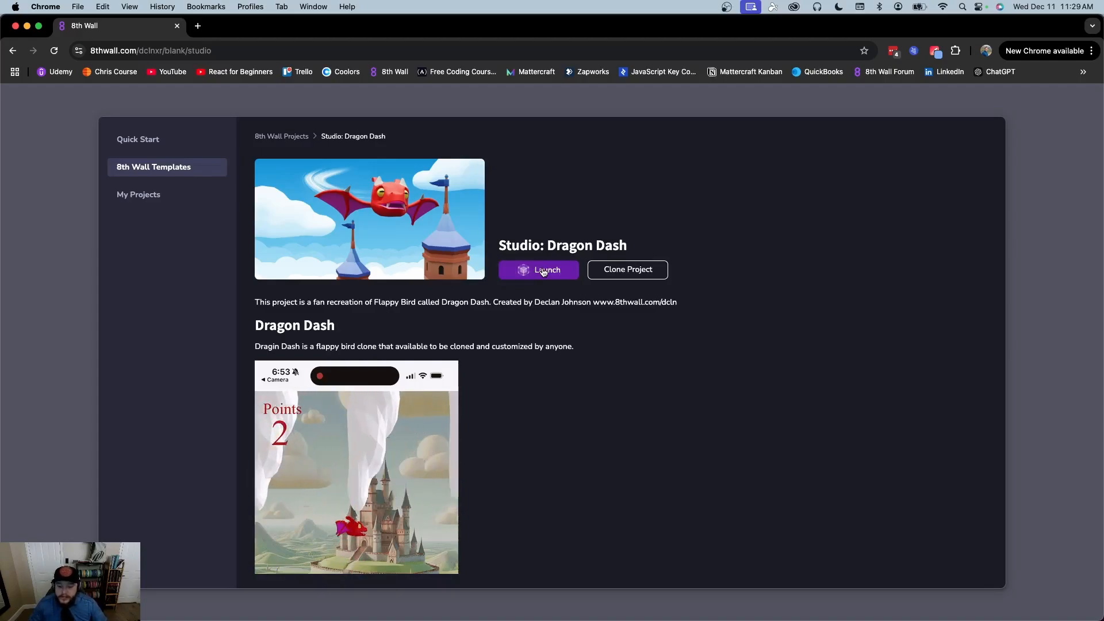
Browse the full 8th Wall Templates list once more
left_click(138, 139)
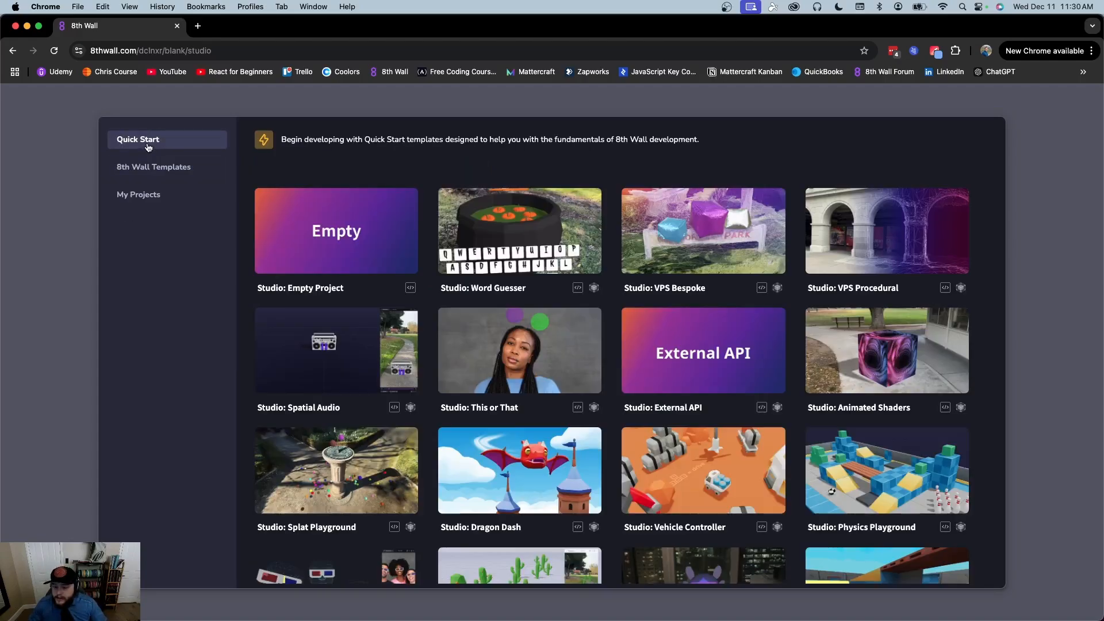
left_click(161, 167)
scroll(752, 367, "down", 3)
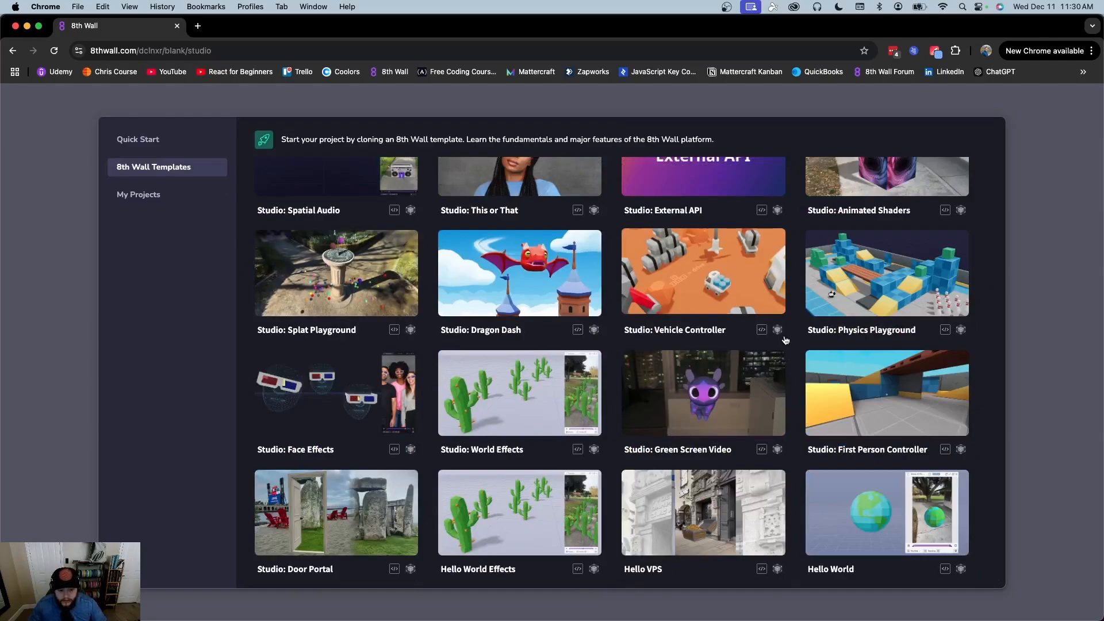
scroll(516, 276, "up", 3)
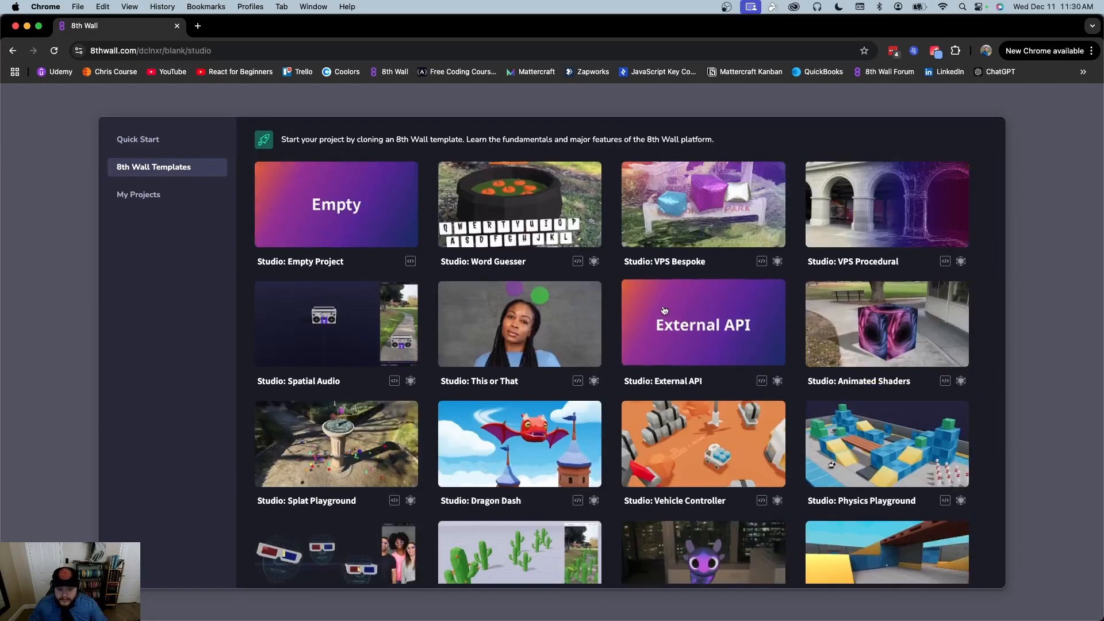
scroll(613, 265, "down", 3)
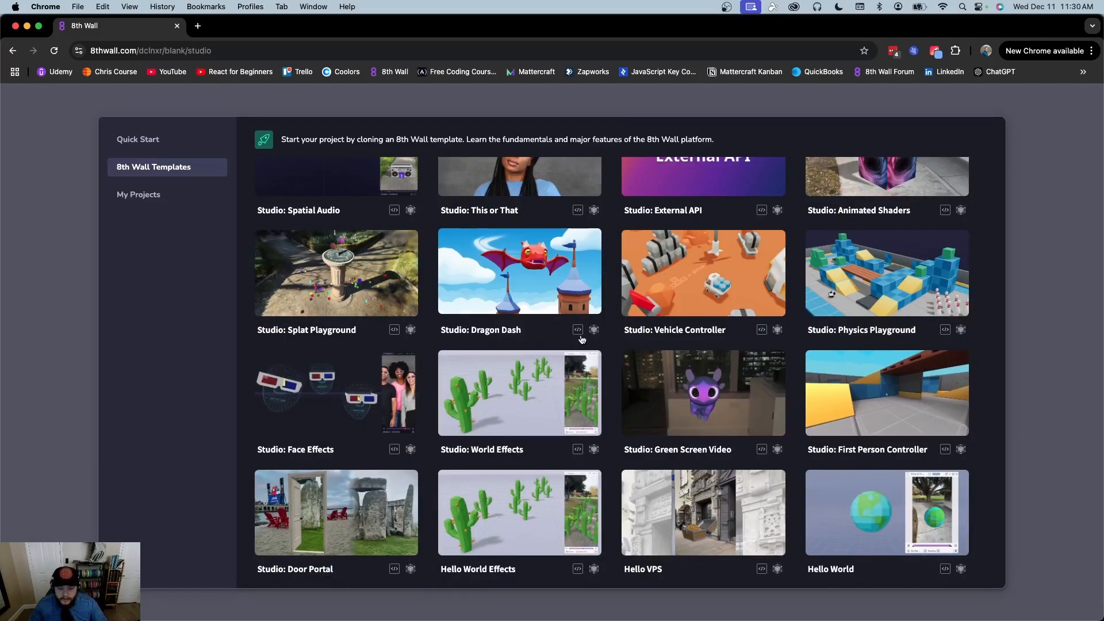
scroll(613, 340, "up", 3)
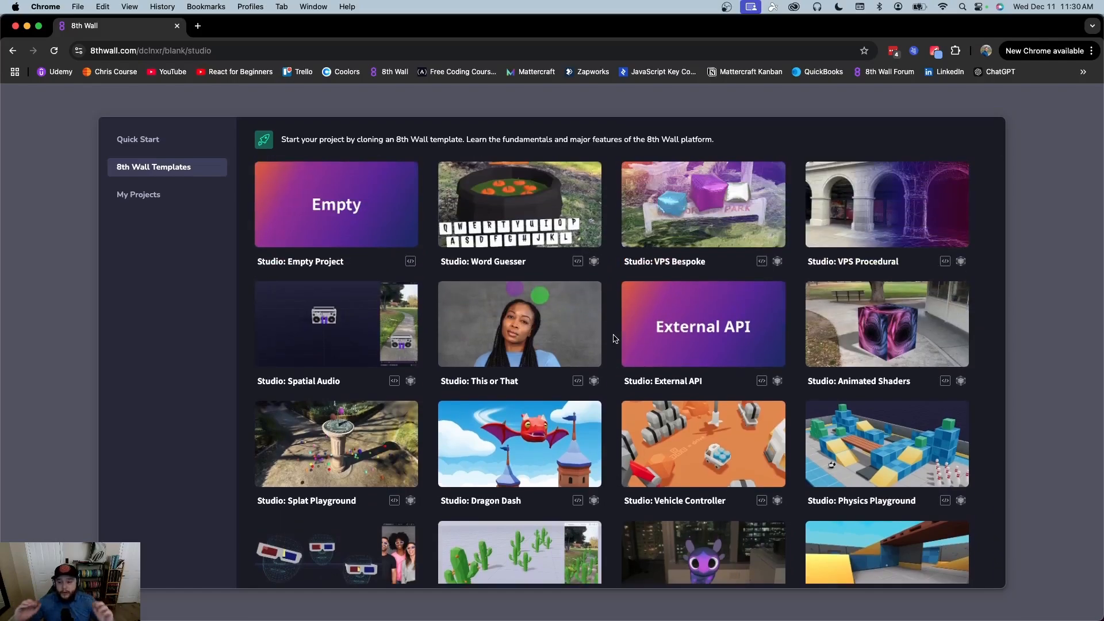
scroll(613, 339, "down", 3)
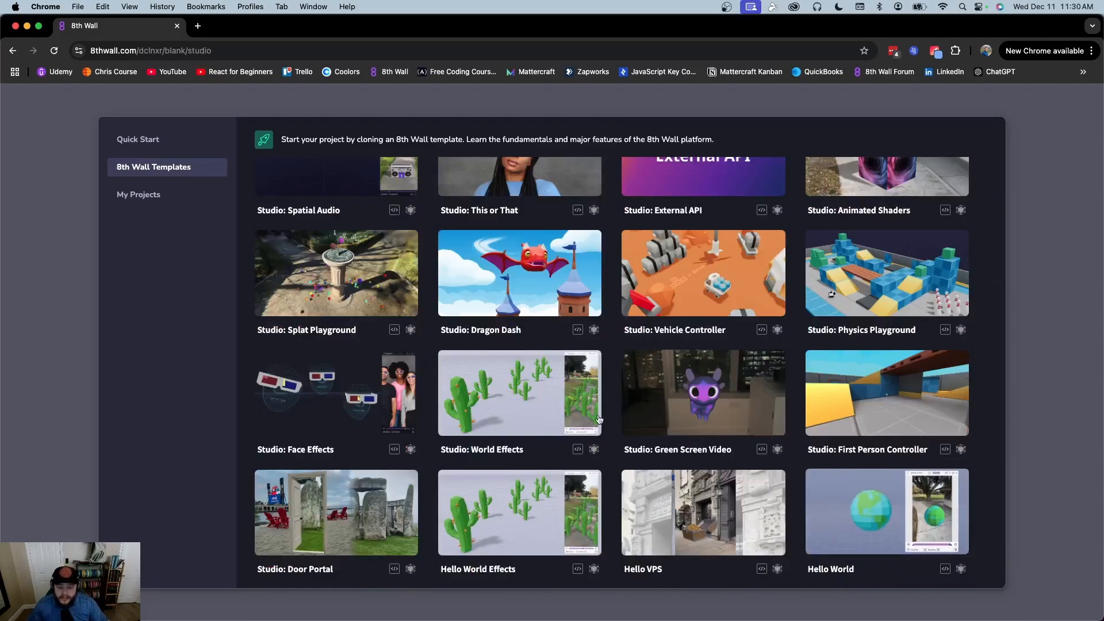
scroll(518, 345, "up", 3)
Confirm My Projects has nothing to clone, then open the Empty Project starter
left_click(144, 193)
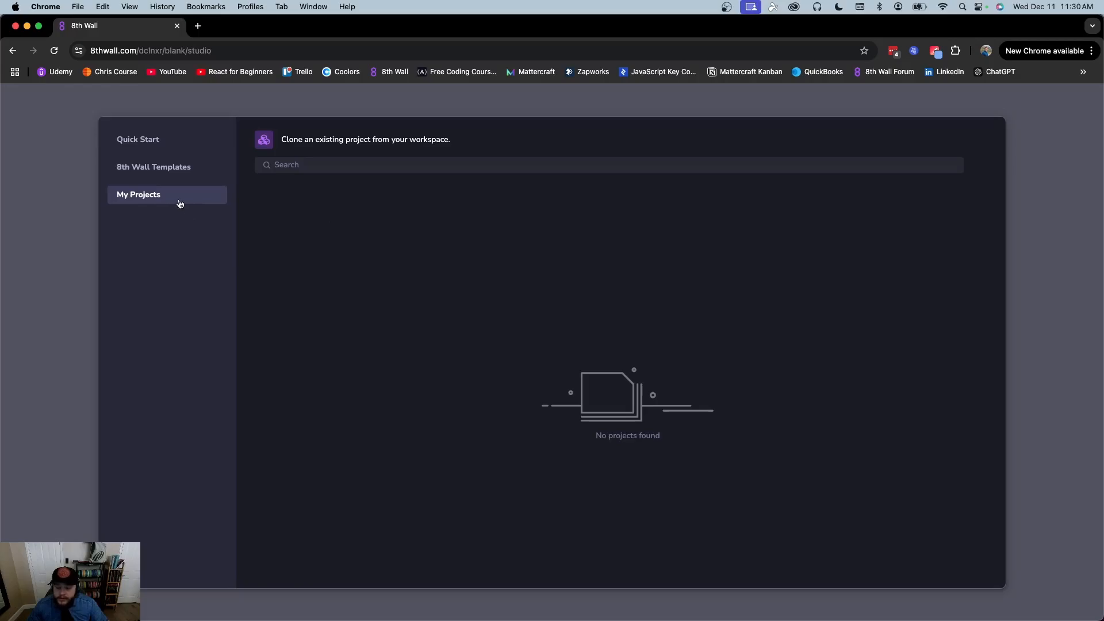
left_click(174, 147)
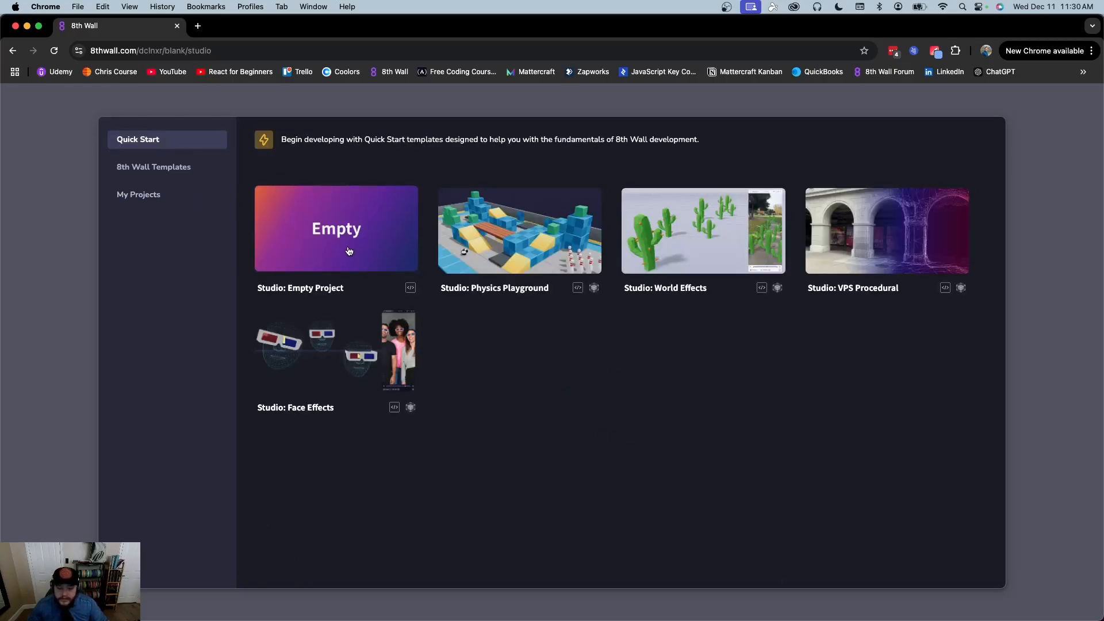
left_click(349, 250)
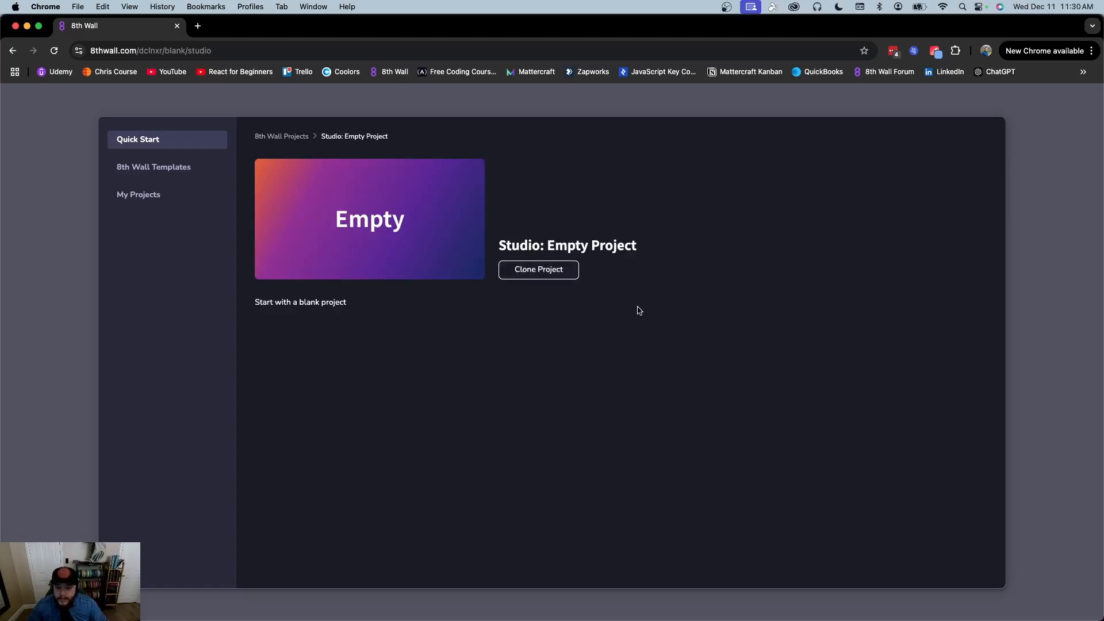
Clone the Empty Project starter into the Blank project to open it in the editor
left_click(560, 274)
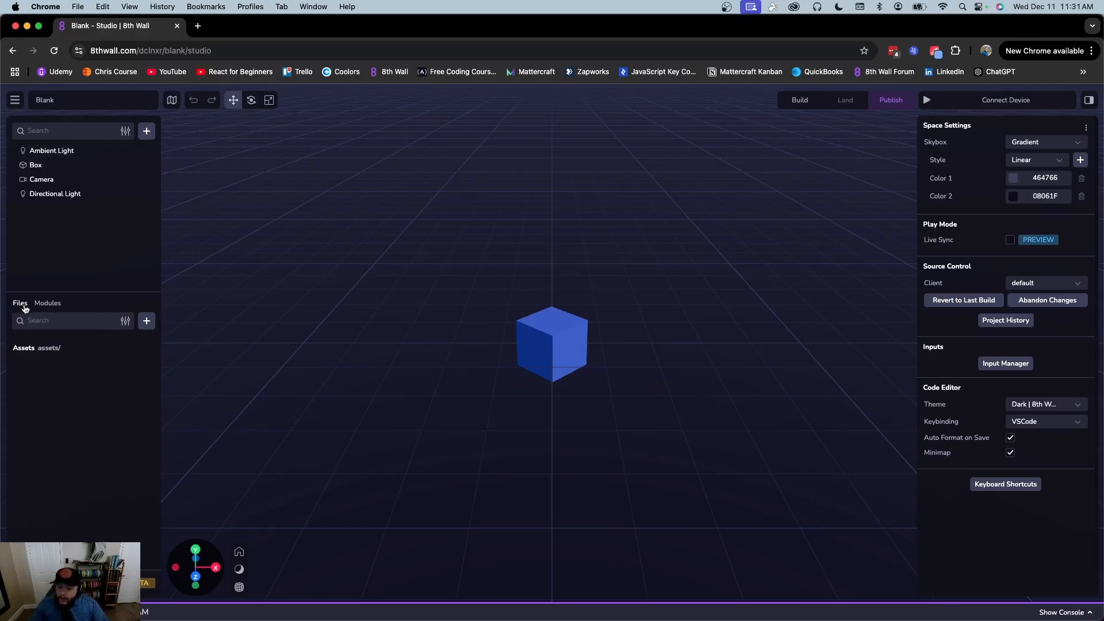
left_click(147, 321)
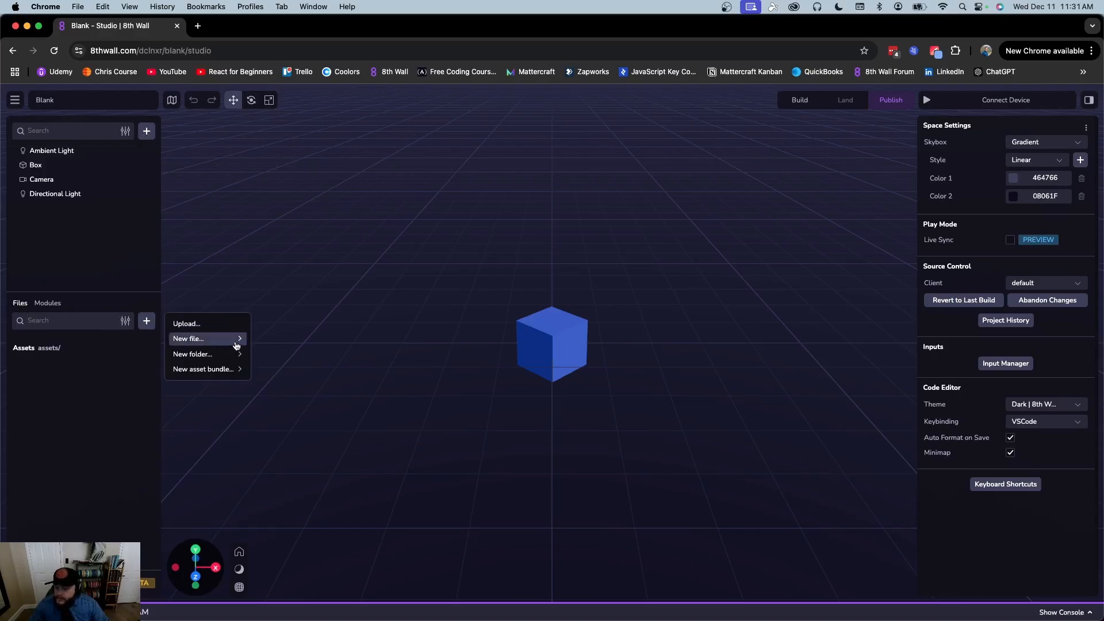
mouse_move(218, 355)
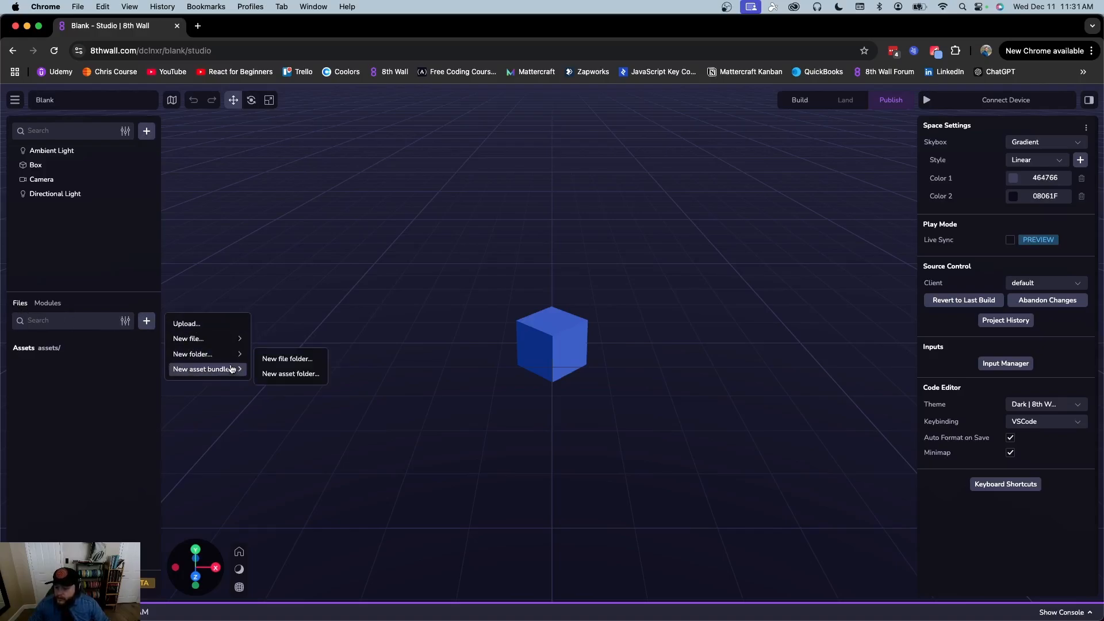
left_click(124, 353)
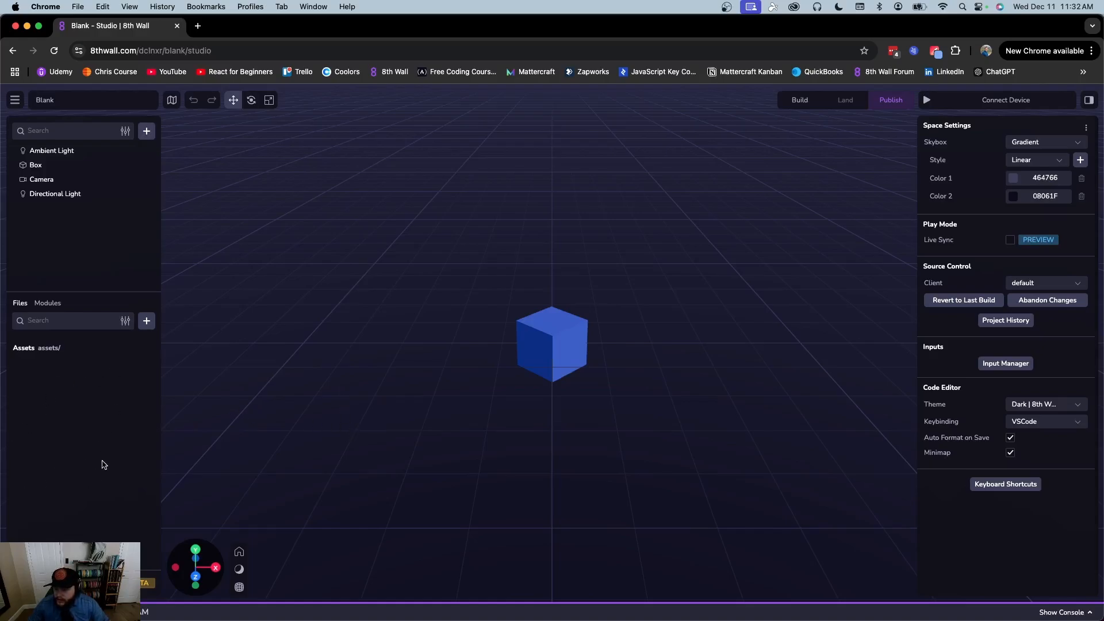
left_click(53, 303)
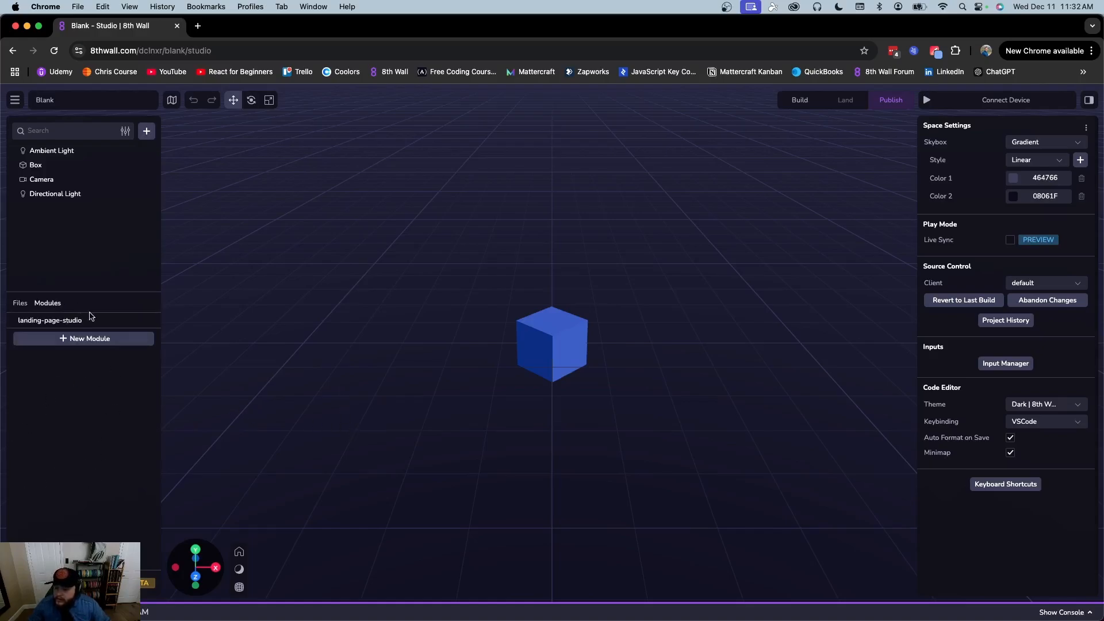
left_click(22, 303)
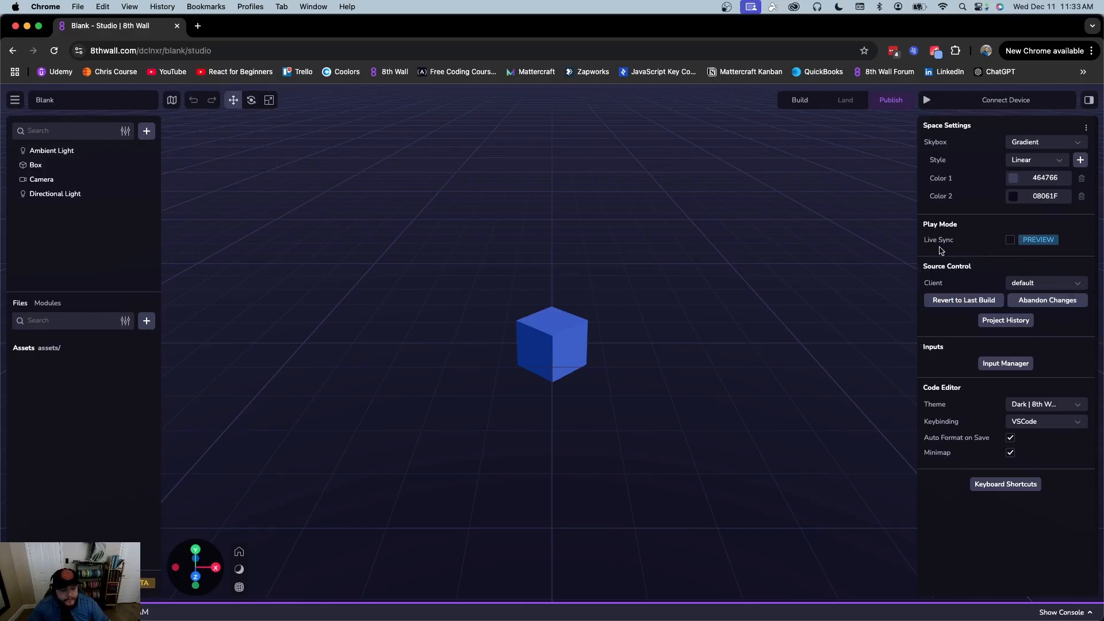
Check the source control clients and change history, keeping the default client, then open the Input Manager
left_click(1028, 281)
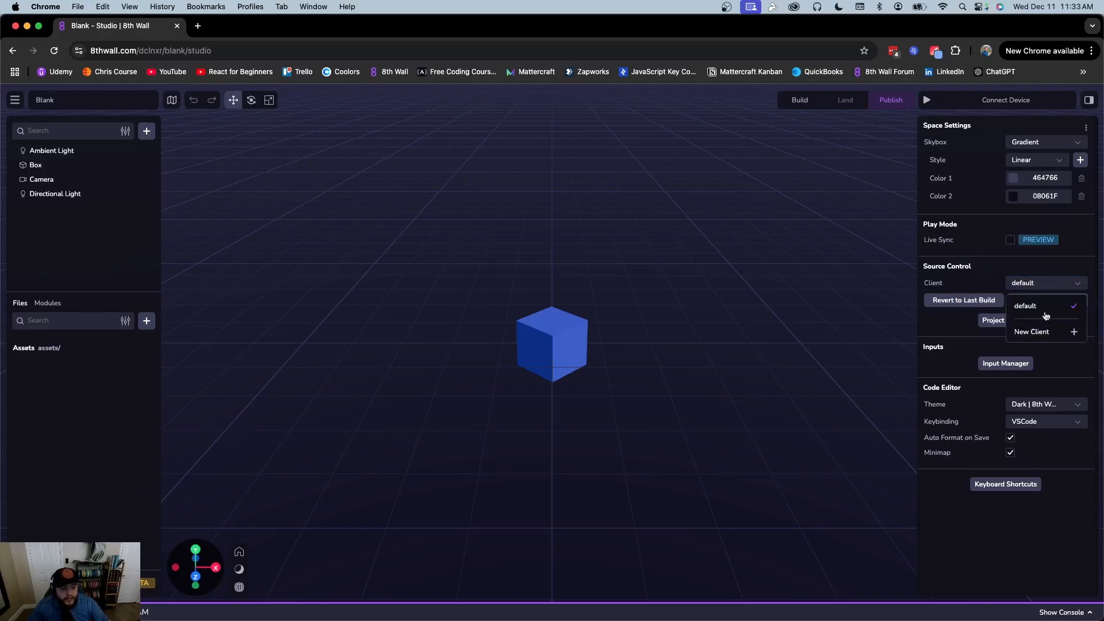
left_click(1019, 264)
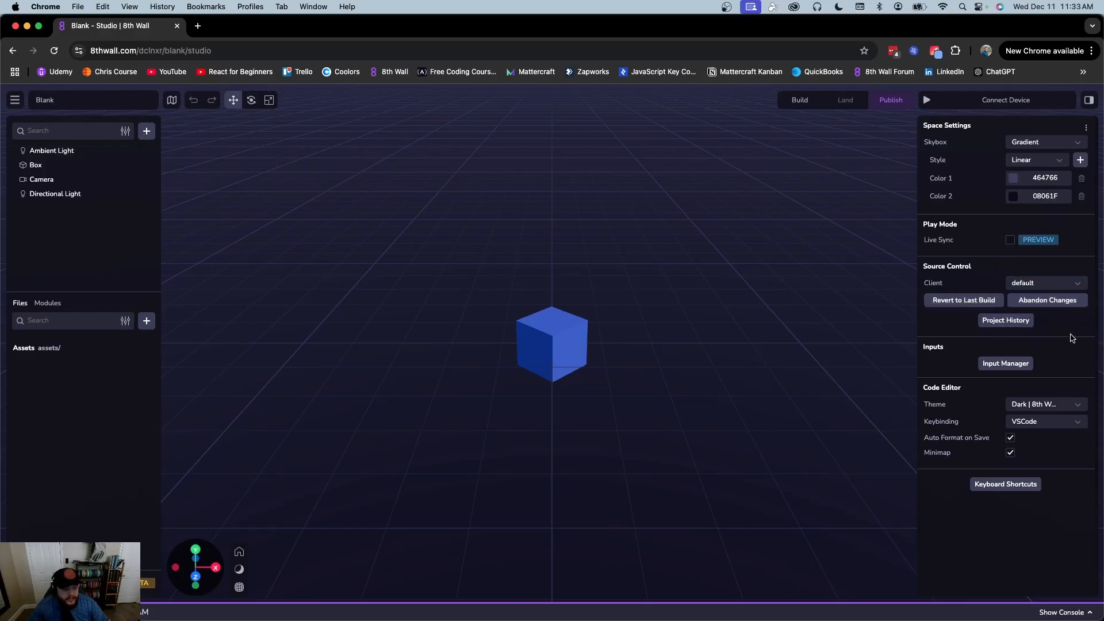
left_click(1021, 326)
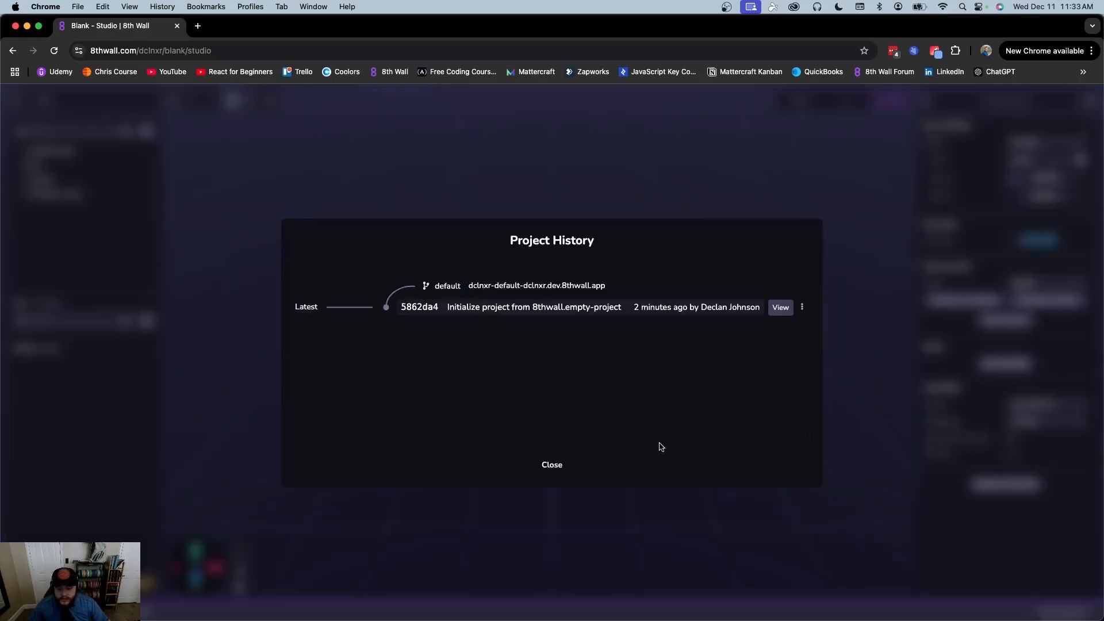
left_click(548, 466)
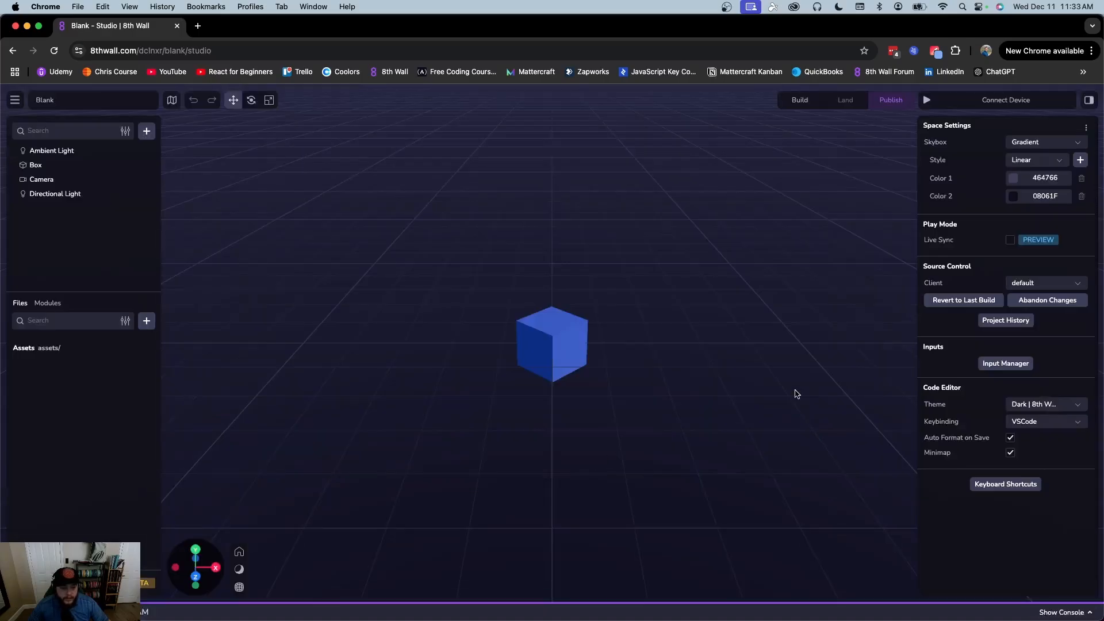
left_click(1011, 364)
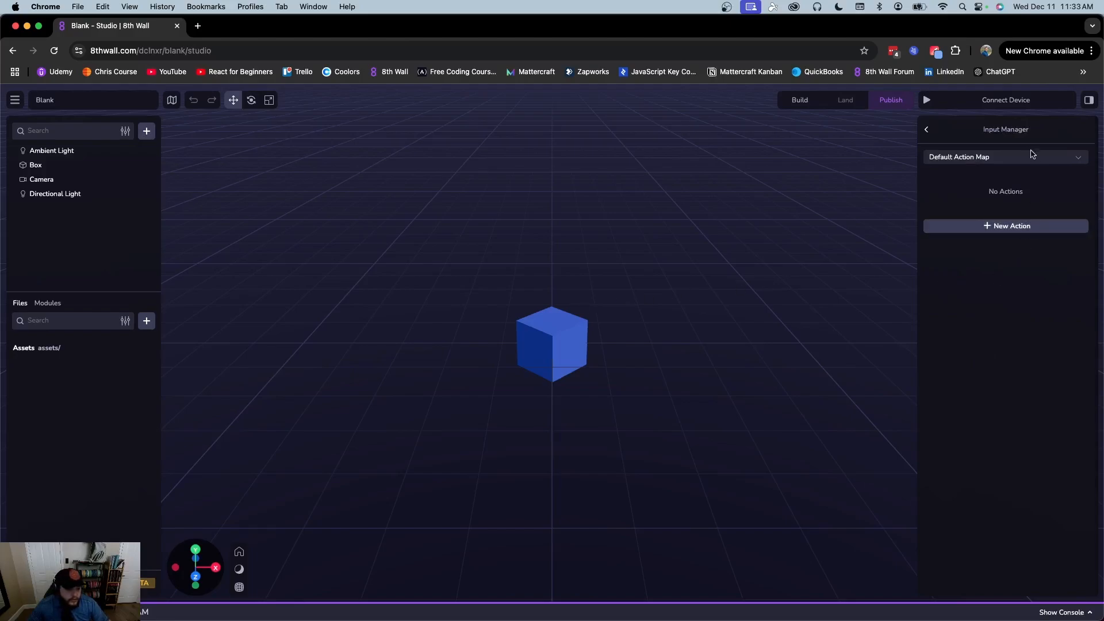
Create a new action named 'Jump' in the Default Action Map
left_click(1013, 232)
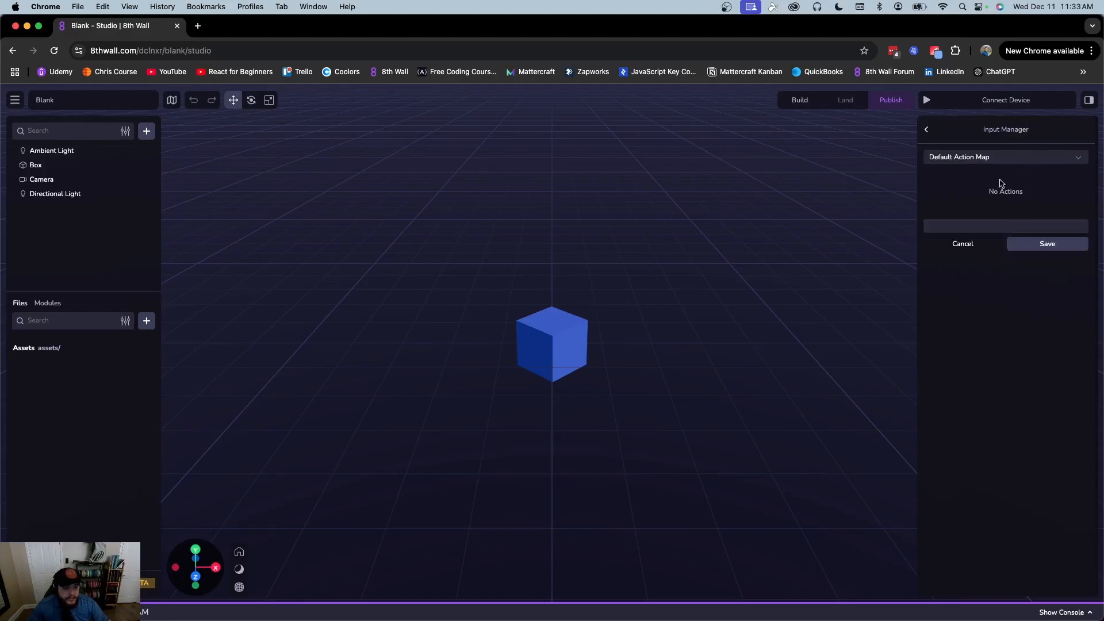
left_click(1002, 157)
left_click(1016, 312)
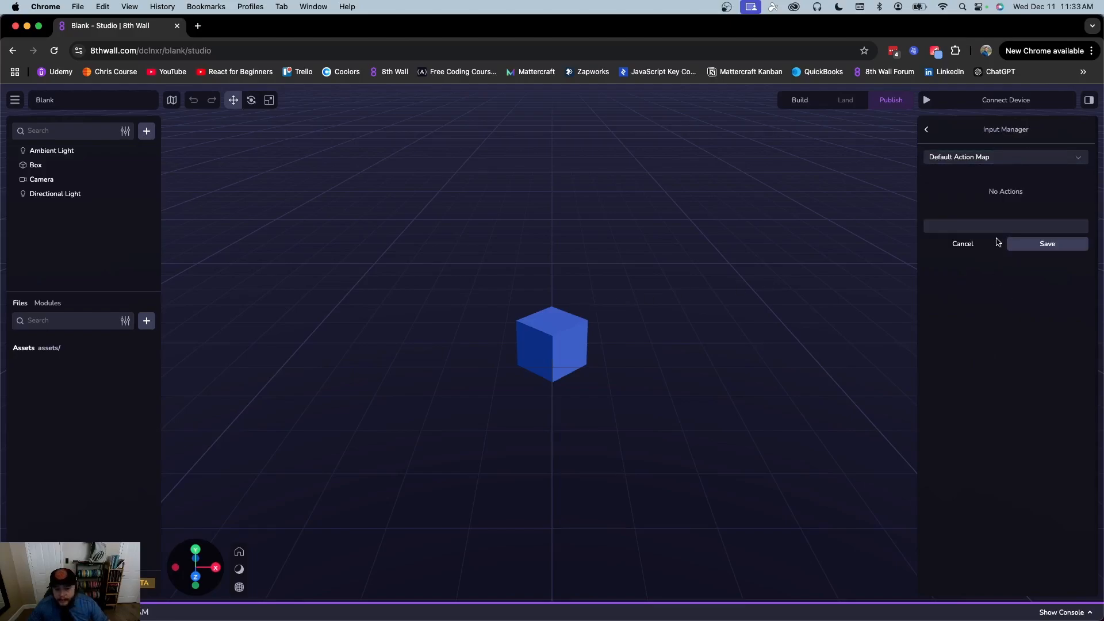
left_click(985, 224)
type("Jump")
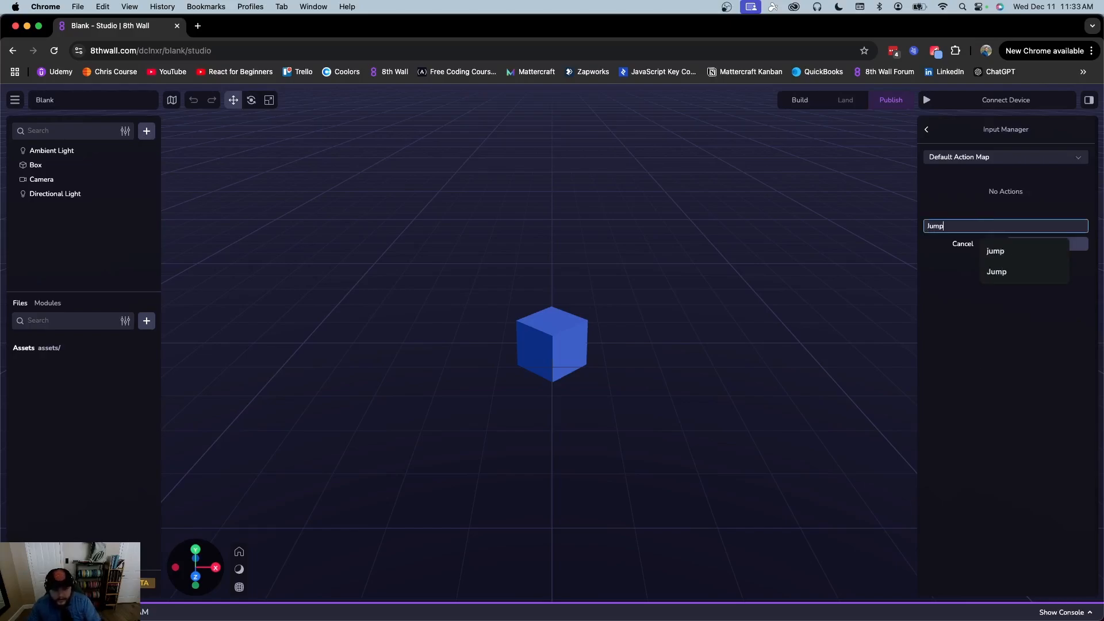
key("Return")
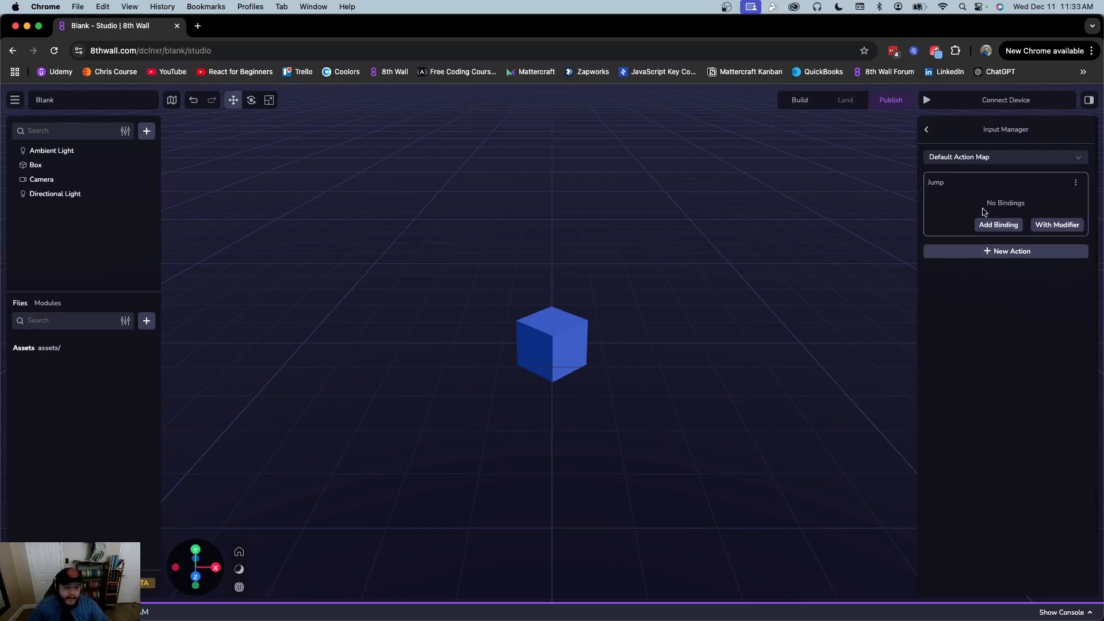
Bind Jump to the gamepad Start button and the keyboard Left arrow key
left_click(996, 224)
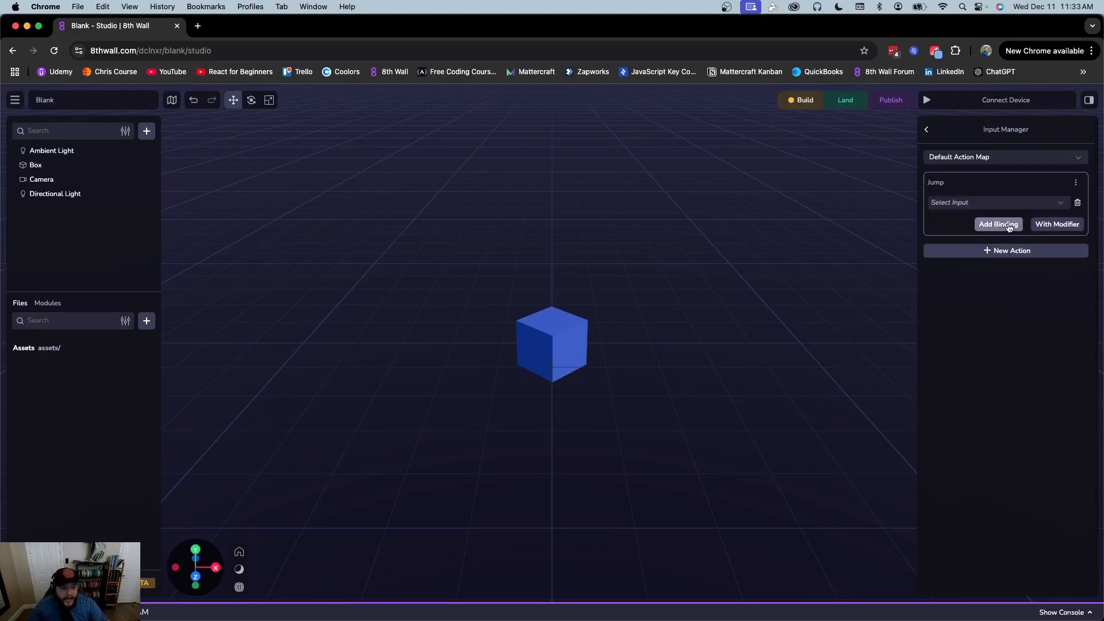
left_click(976, 207)
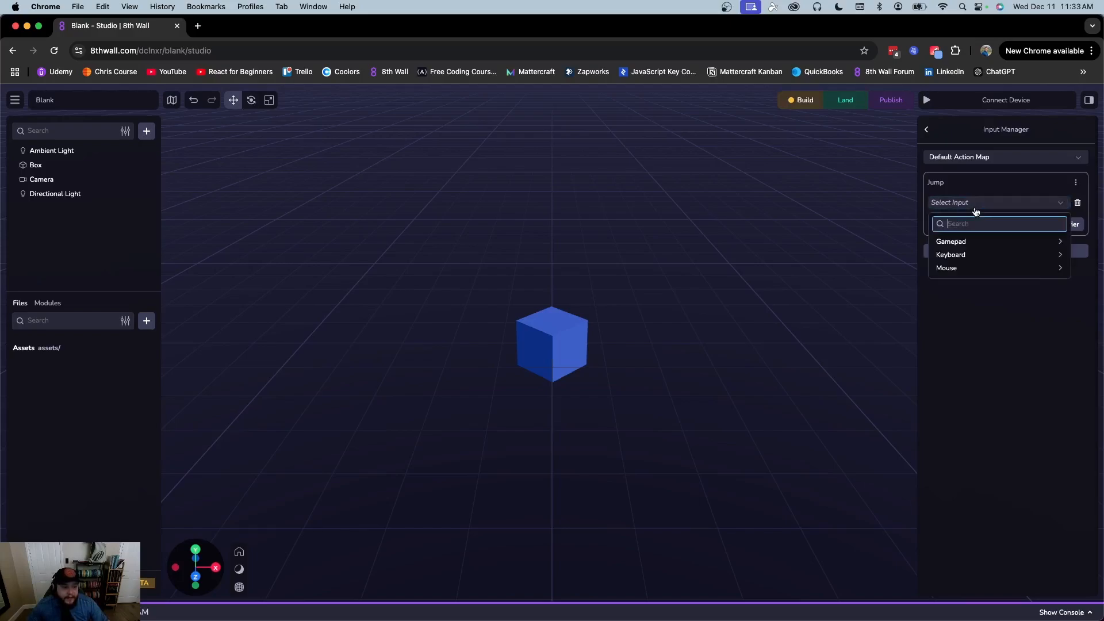
left_click(955, 242)
scroll(1003, 340, "down", 3)
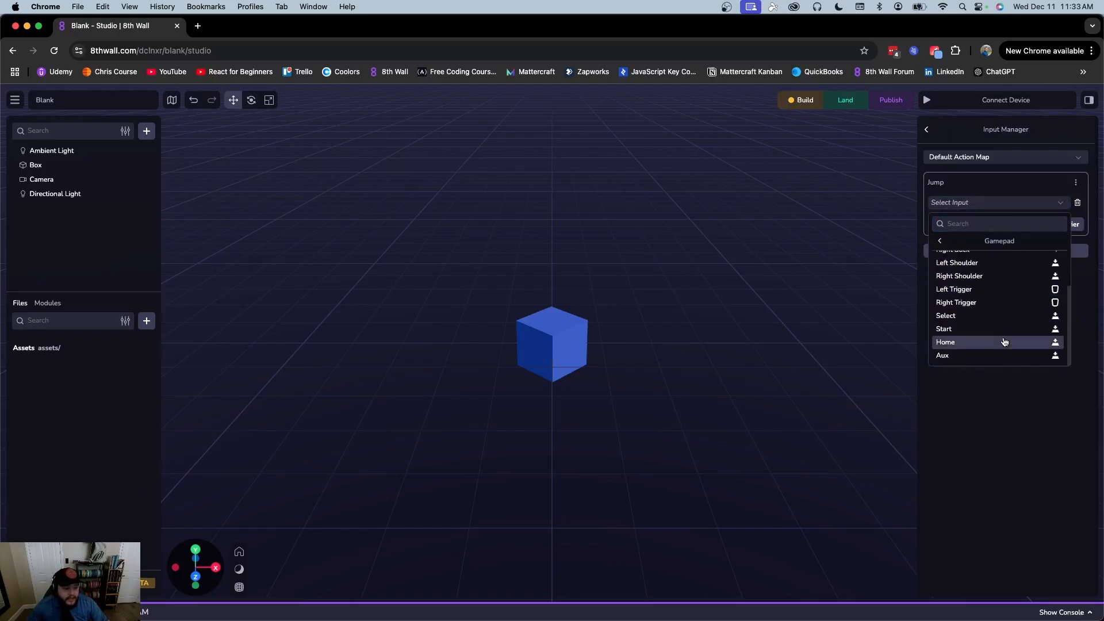
left_click(980, 325)
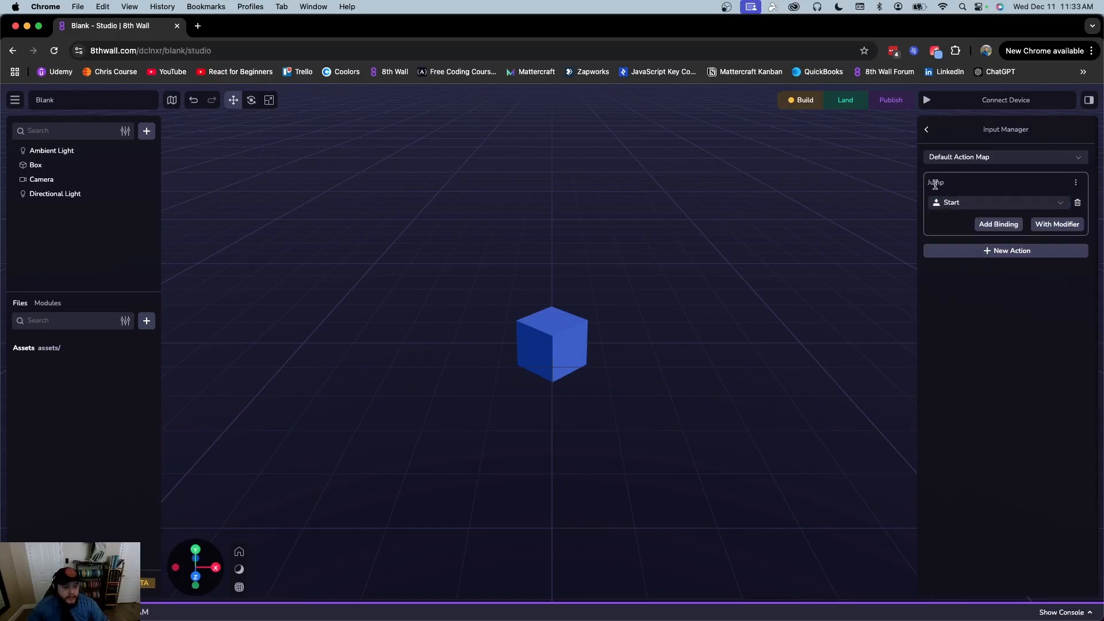
left_click(998, 224)
left_click(982, 224)
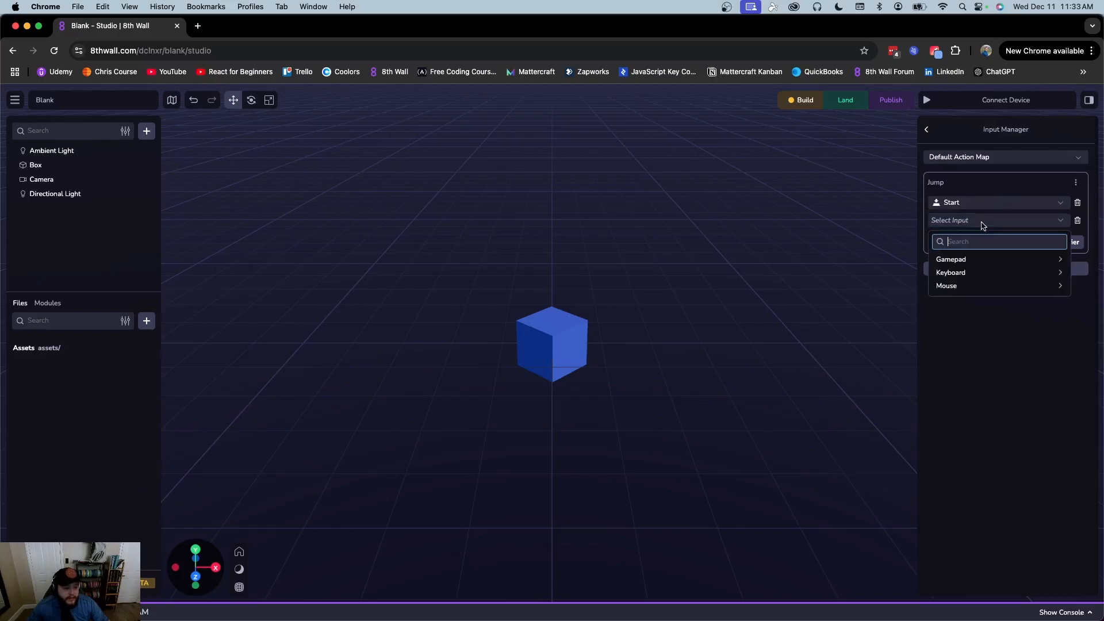
left_click(975, 272)
left_click(993, 332)
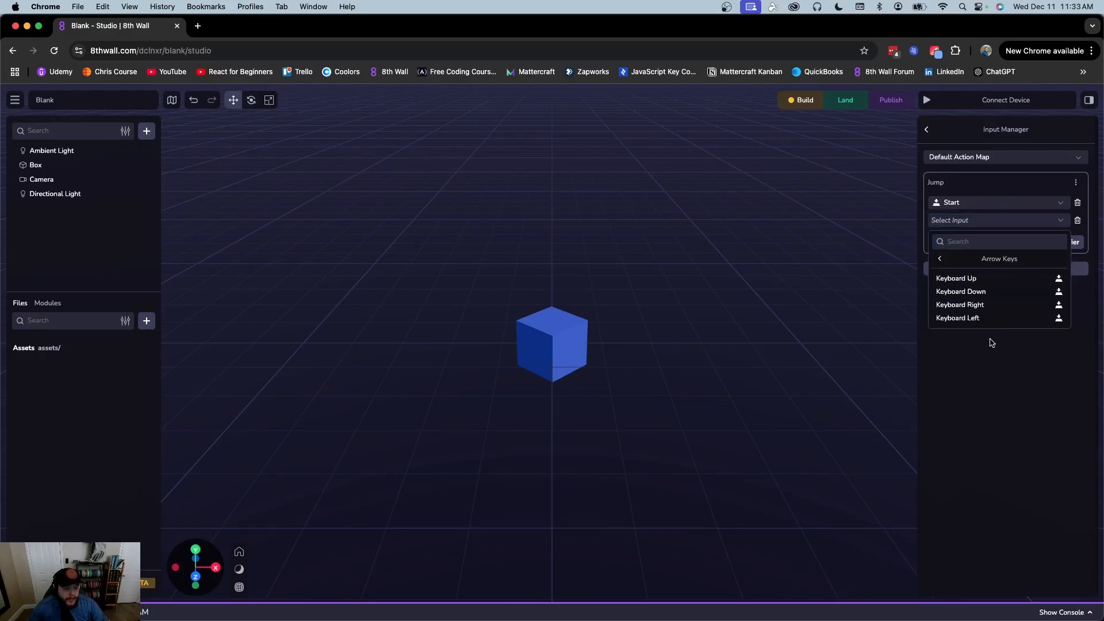
left_click(992, 316)
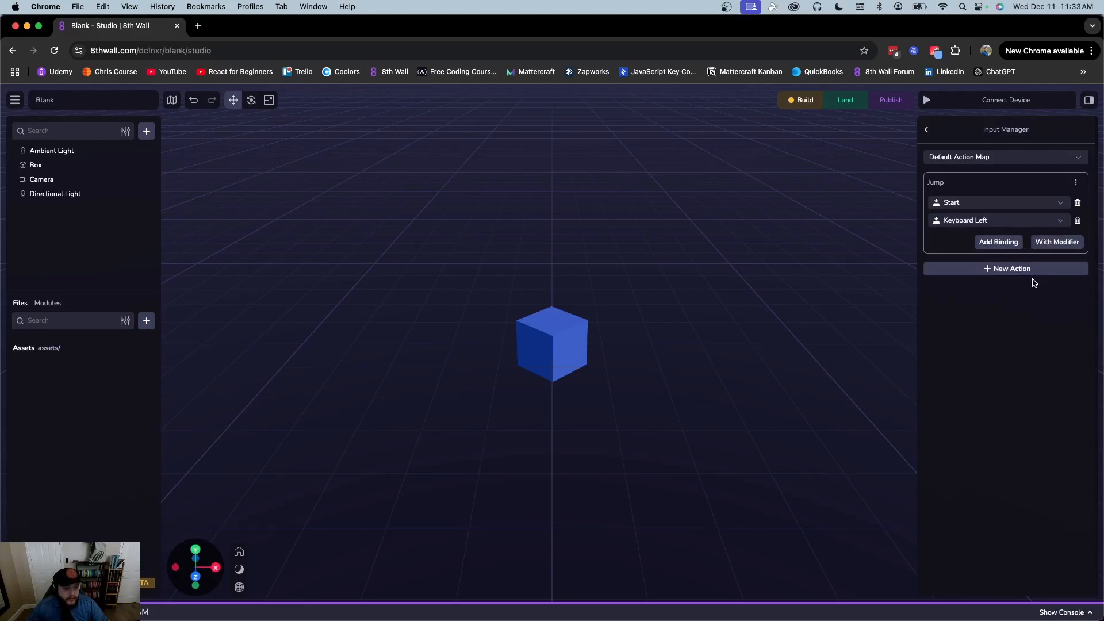
Add a 'walk left' action bound to the left mouse click
left_click(994, 268)
type("wal")
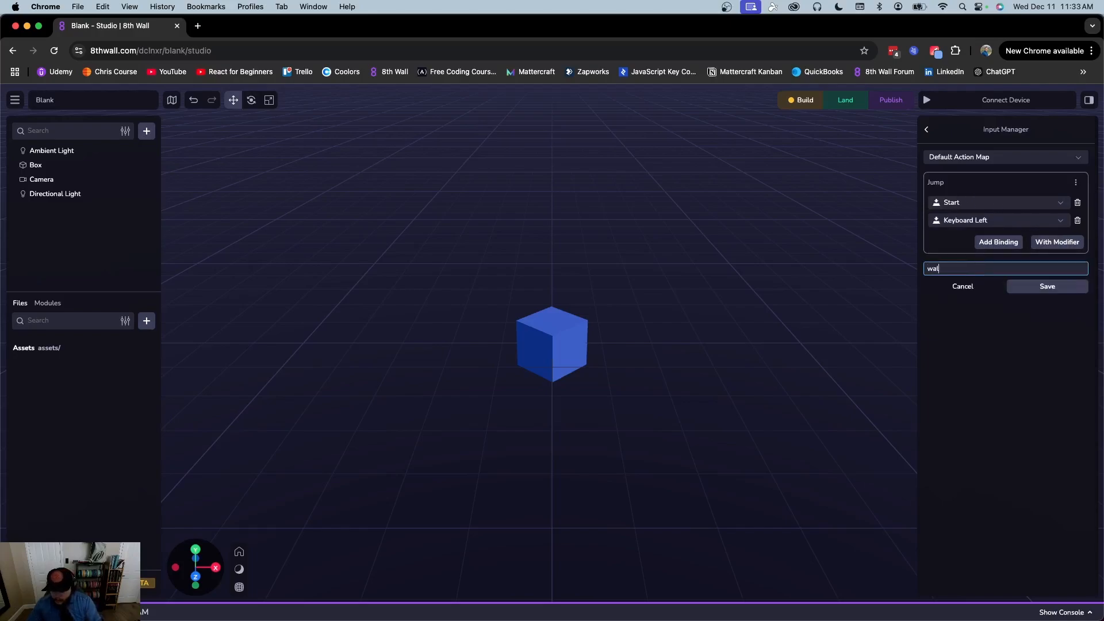
type("k left")
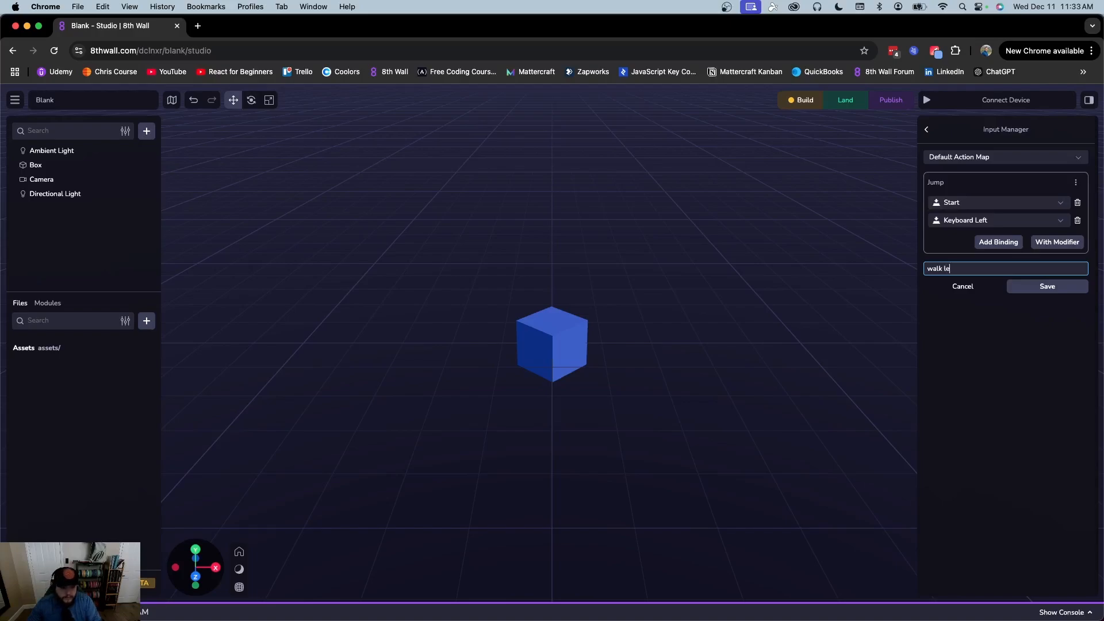
left_click(1023, 286)
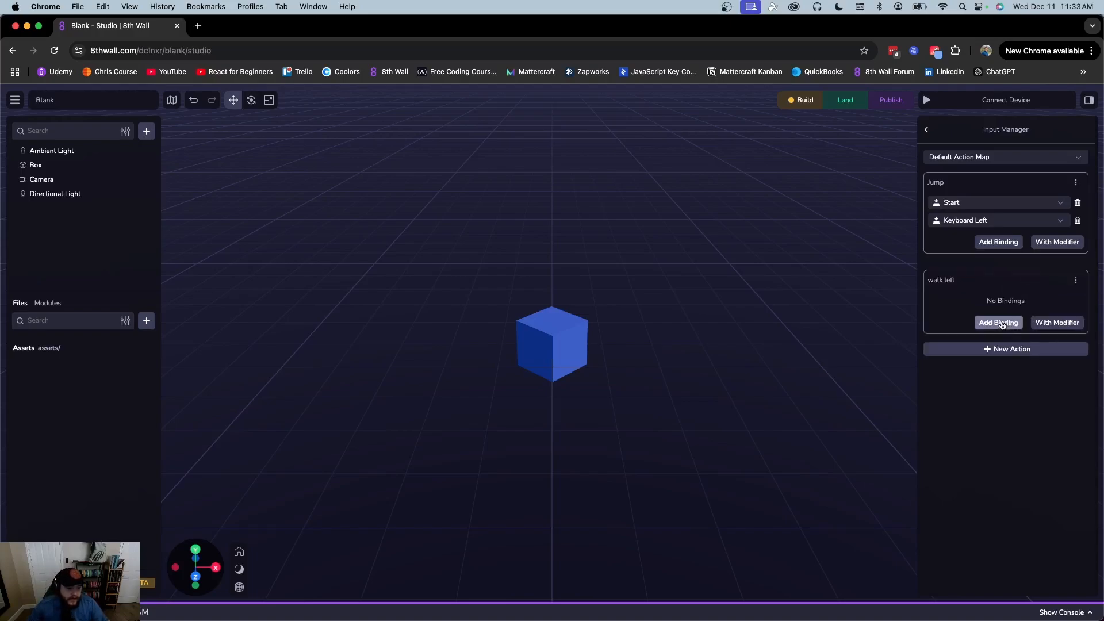
left_click(1007, 322)
left_click(979, 303)
left_click(961, 366)
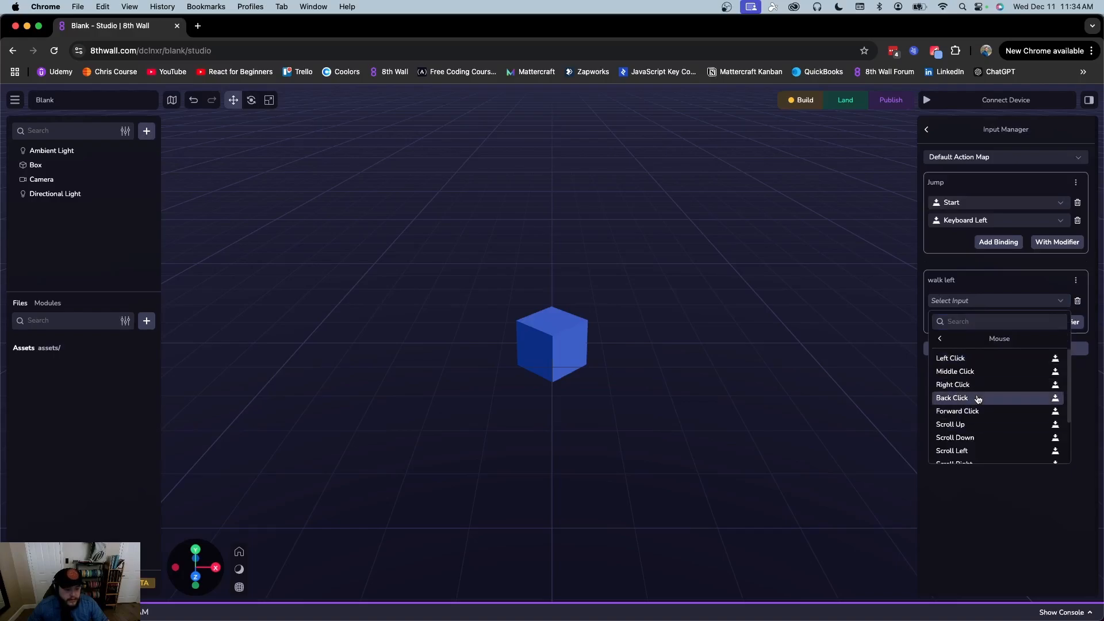
left_click(966, 358)
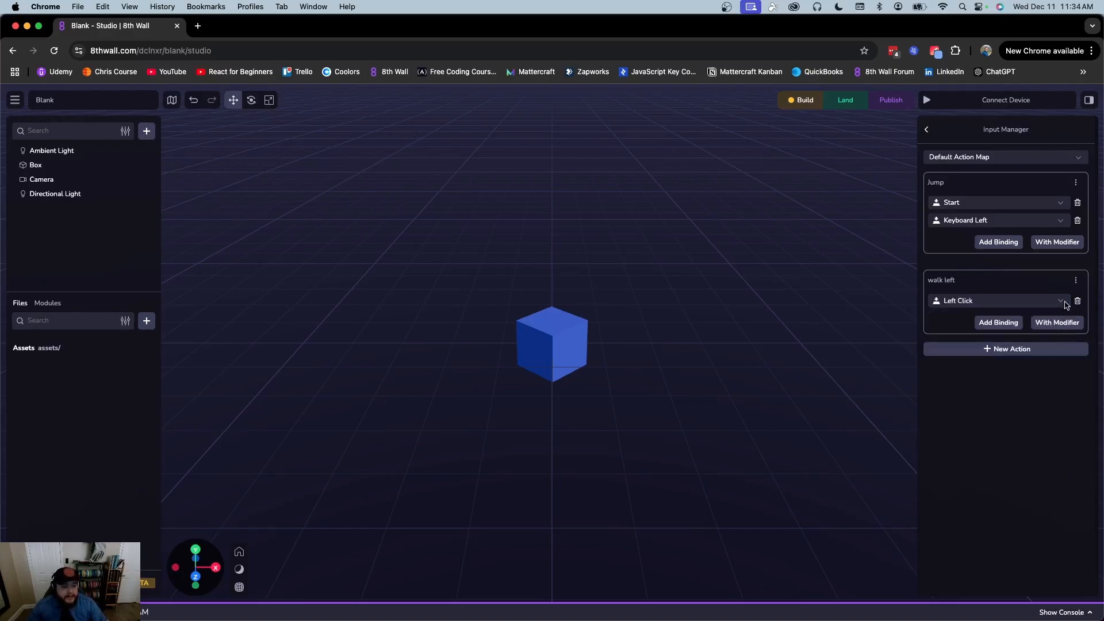
Delete the walk left and Jump actions and return to the scene settings
left_click(1074, 281)
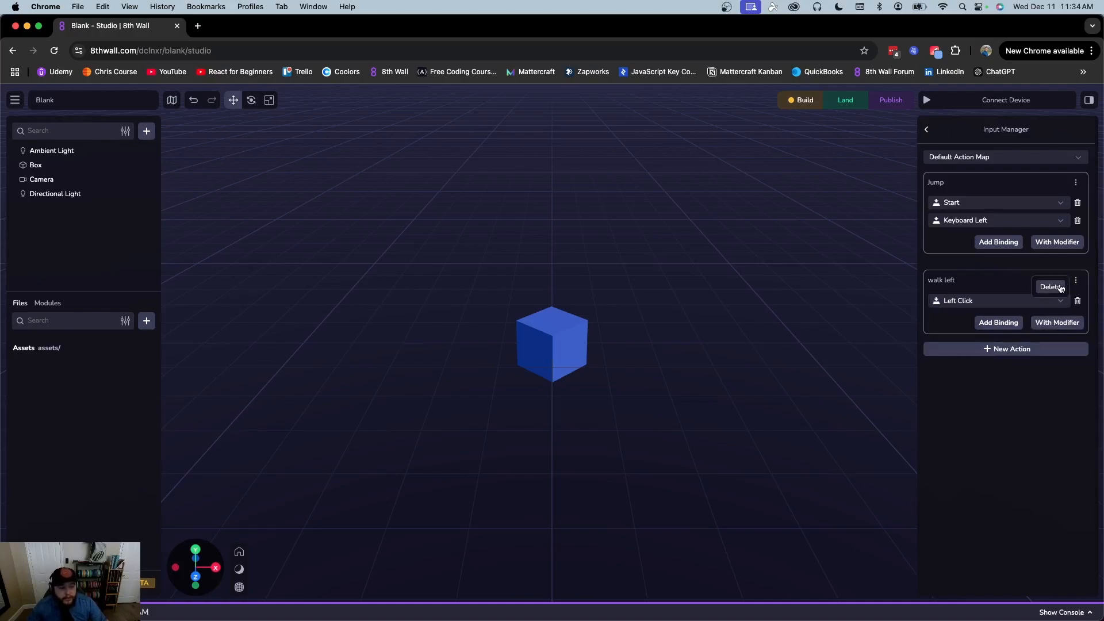
left_click(1051, 287)
left_click(1074, 185)
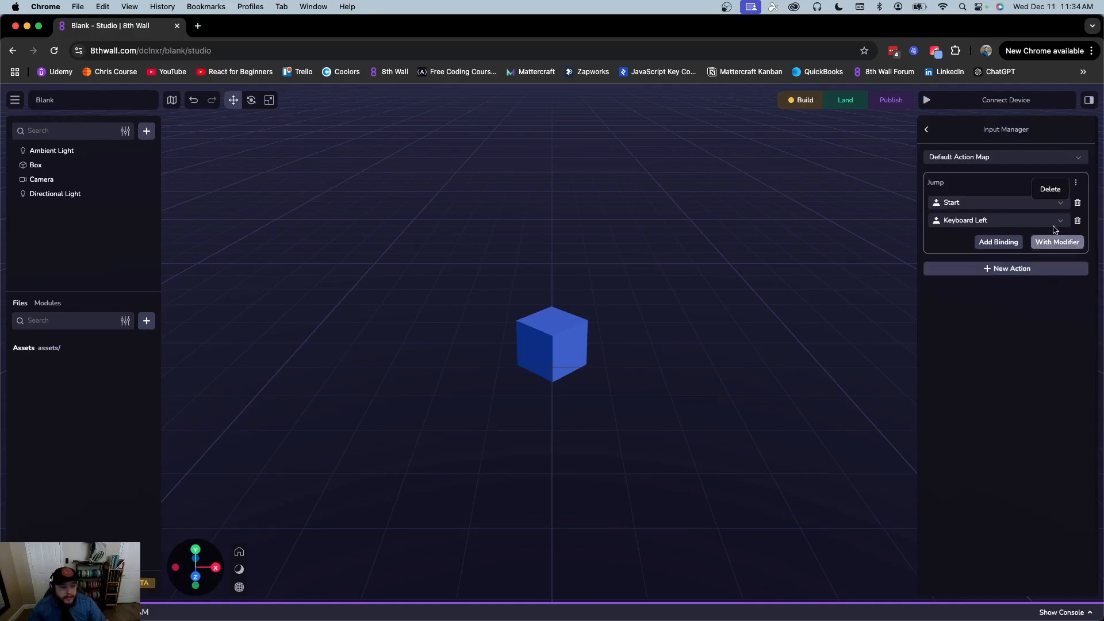
left_click(1051, 193)
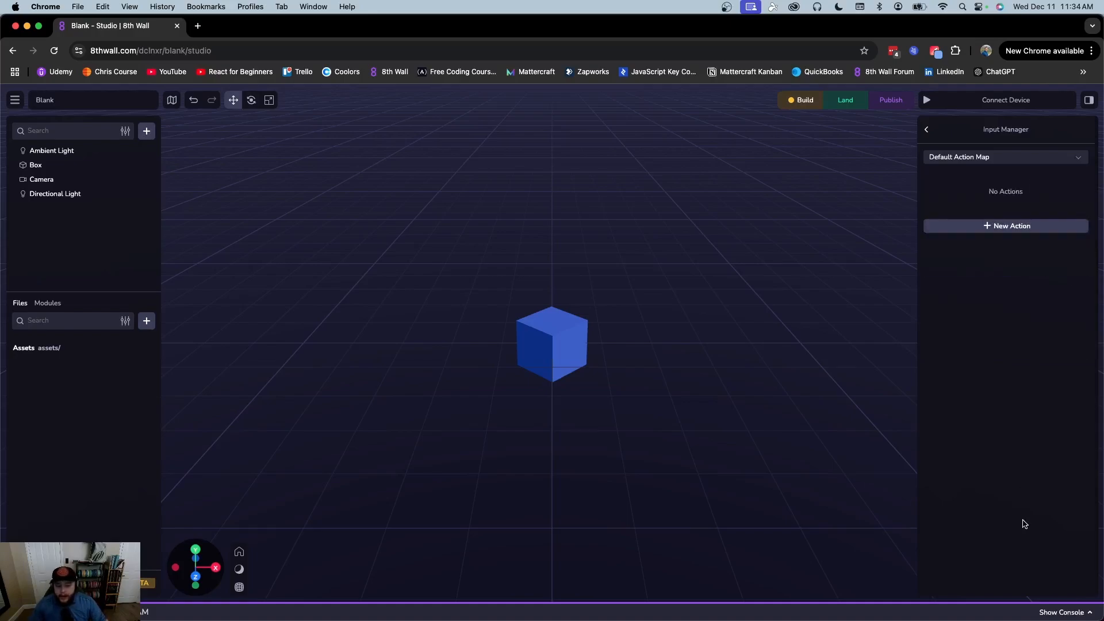
left_click(927, 130)
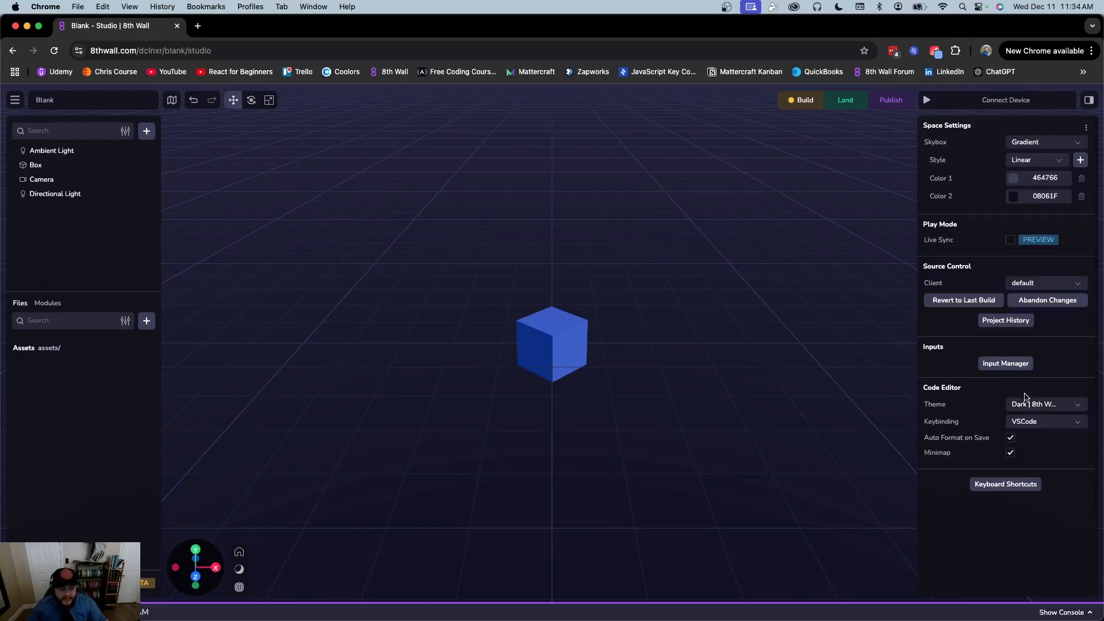
Review the code editor Theme and Keybinding choices, keeping VSCode, then select the blue Box
left_click(1053, 405)
left_click(982, 397)
left_click(1043, 423)
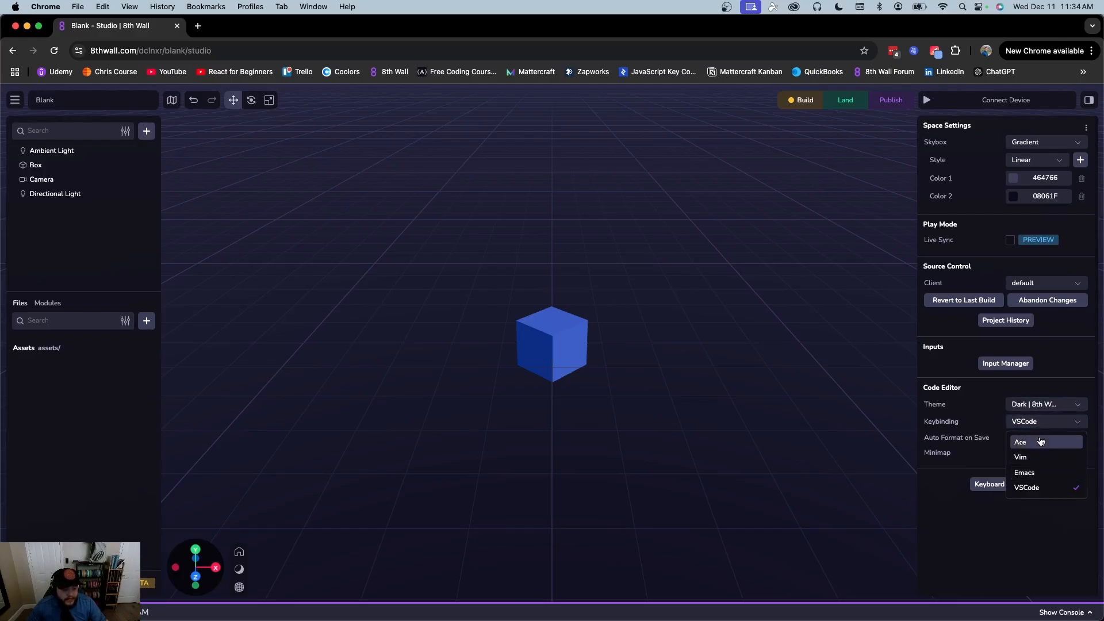
left_click(965, 374)
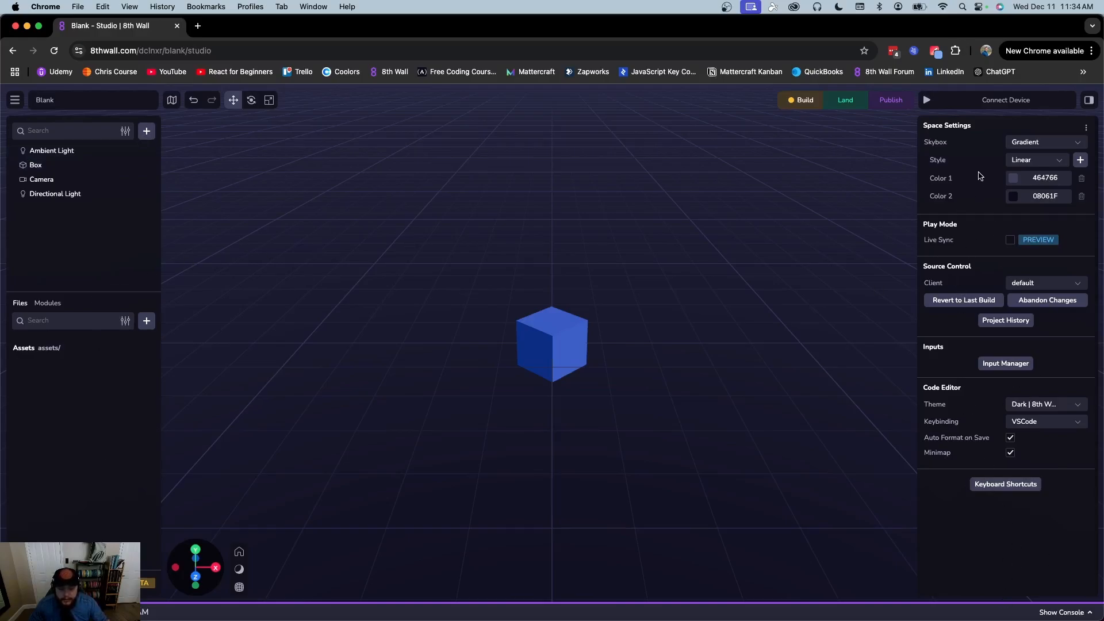
left_click(549, 340)
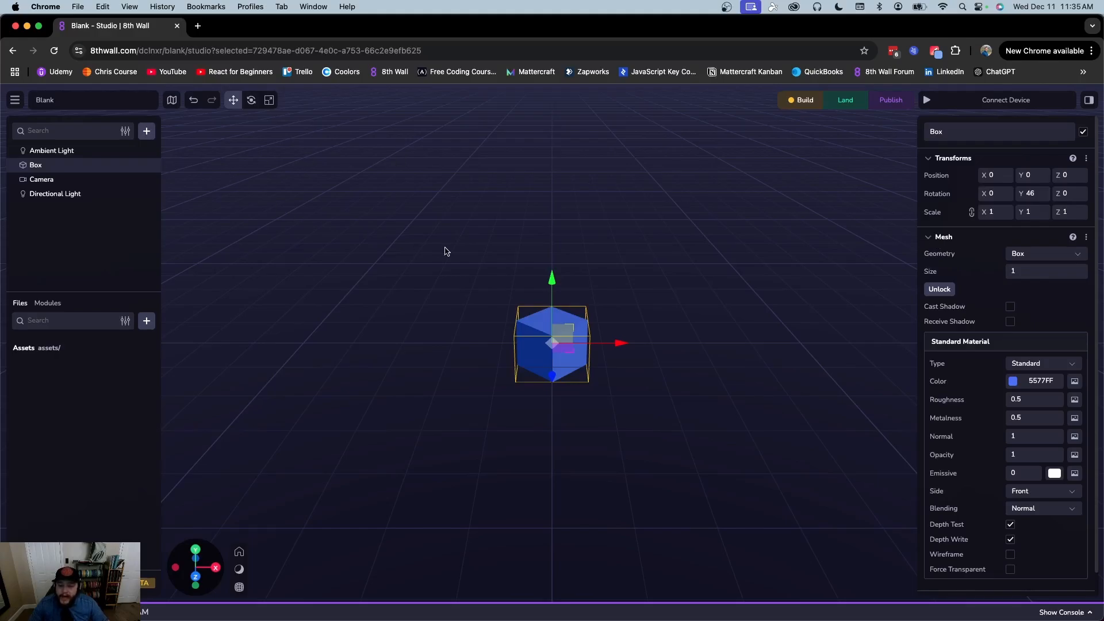
Inspect the Ambient Light, Box, Camera and Directional Light, framing the view on the Directional Light
scroll(441, 246, "down", 10)
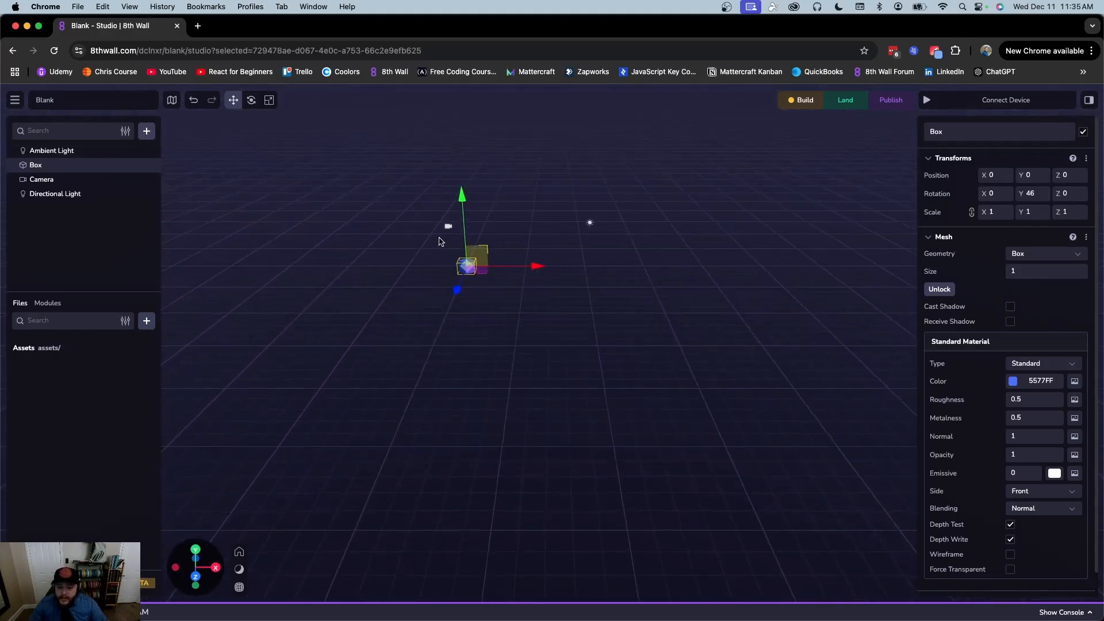
right_click_drag(423, 203, 461, 267)
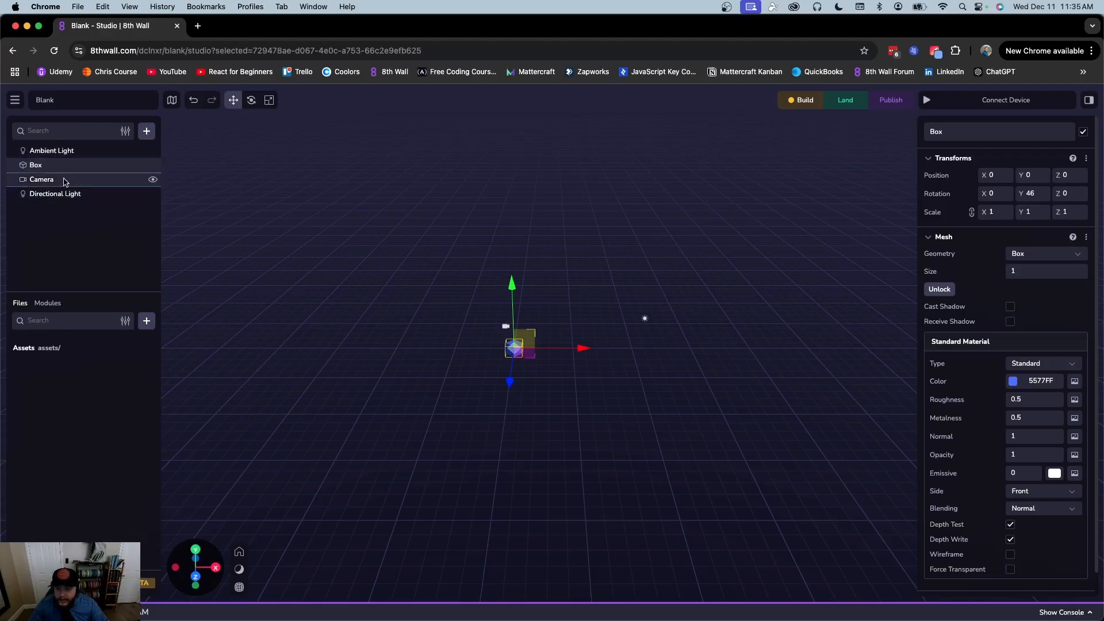
left_click(49, 154)
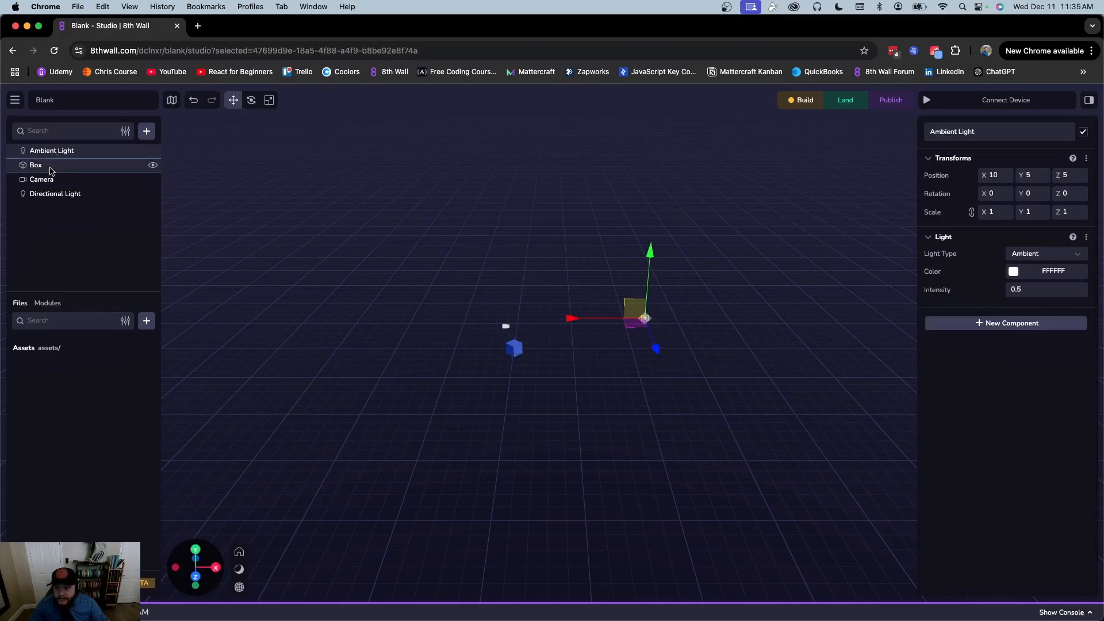
left_click(50, 169)
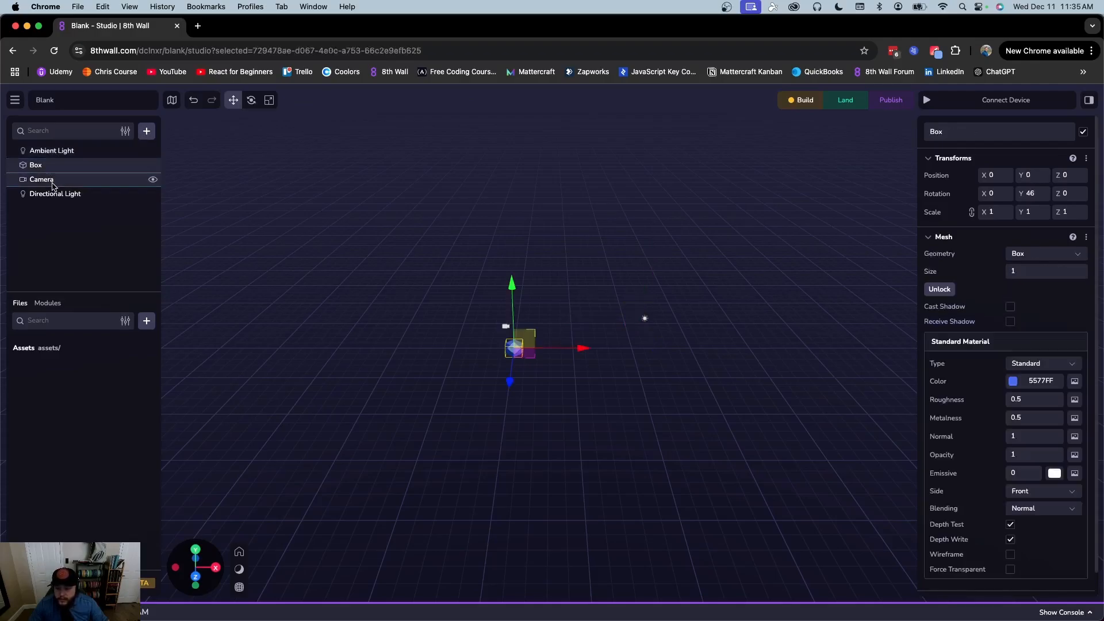
left_click(52, 183)
left_click(51, 216)
left_click(58, 195)
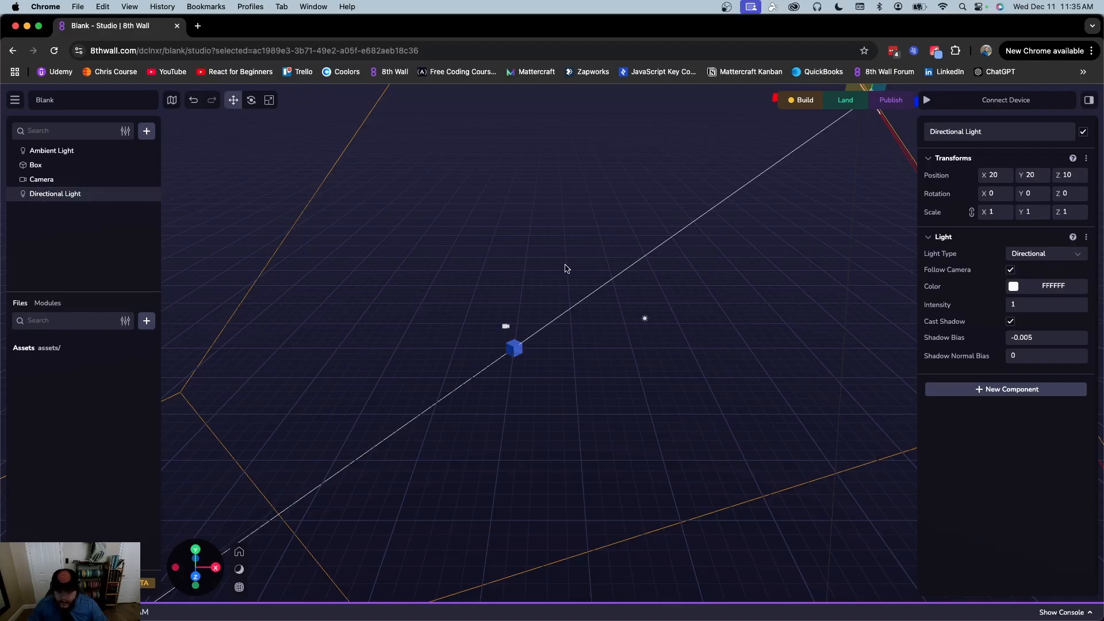
key("f")
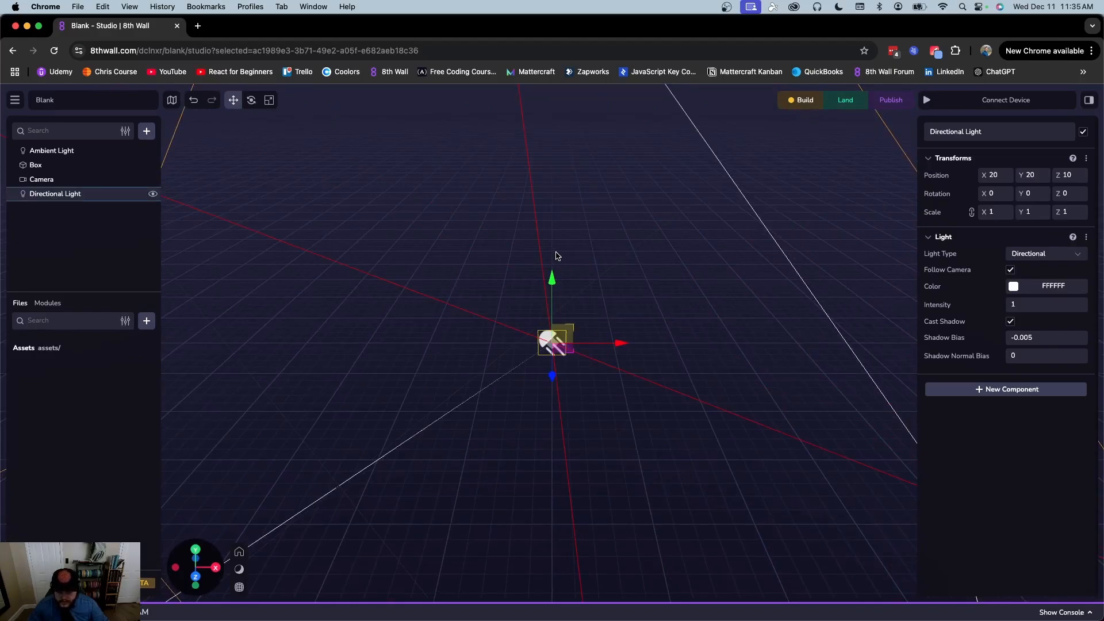
Select the Box, frame it, and zoom out and pan to centre it
scroll(556, 256, "down", 10)
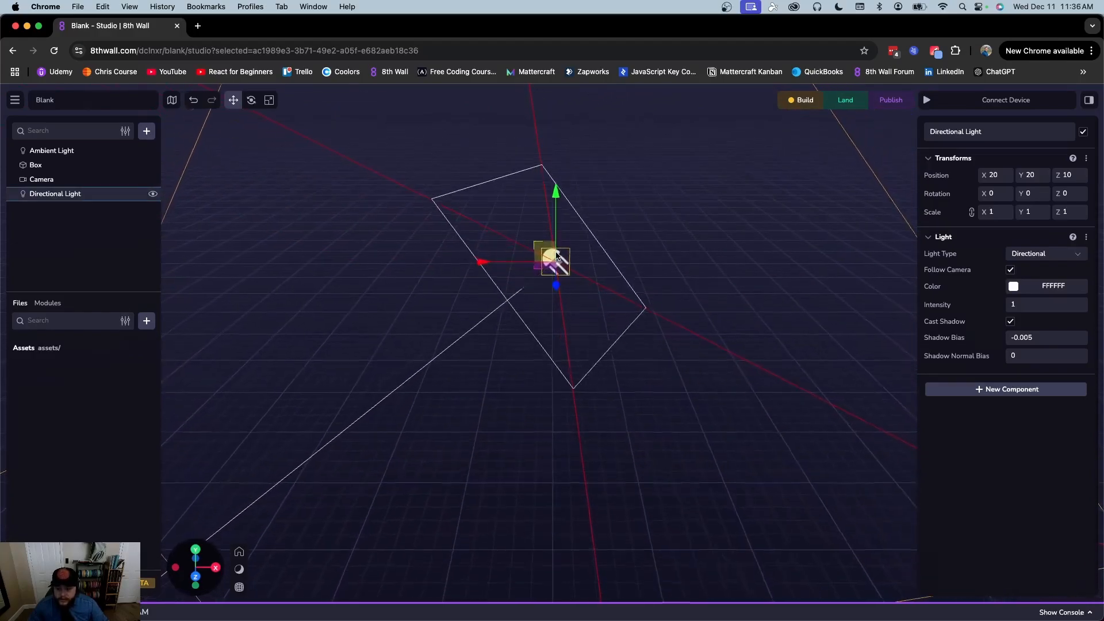
left_click(35, 164)
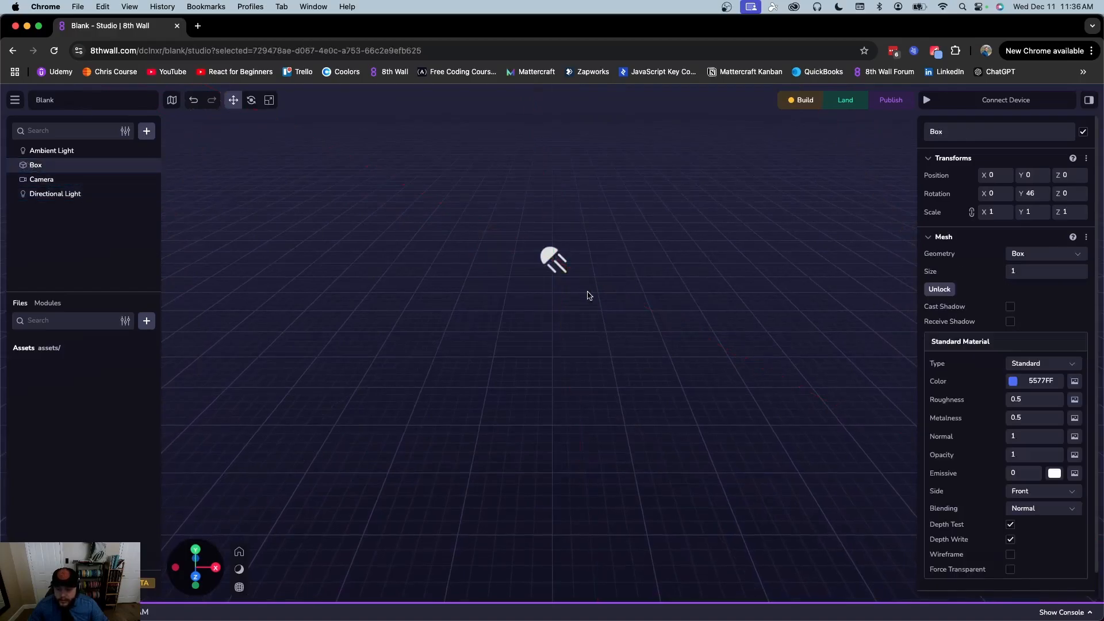
key("f")
scroll(586, 296, "down", 5)
scroll(586, 296, "down", 10)
right_click_drag(714, 218, 691, 268)
scroll(690, 268, "down", 5)
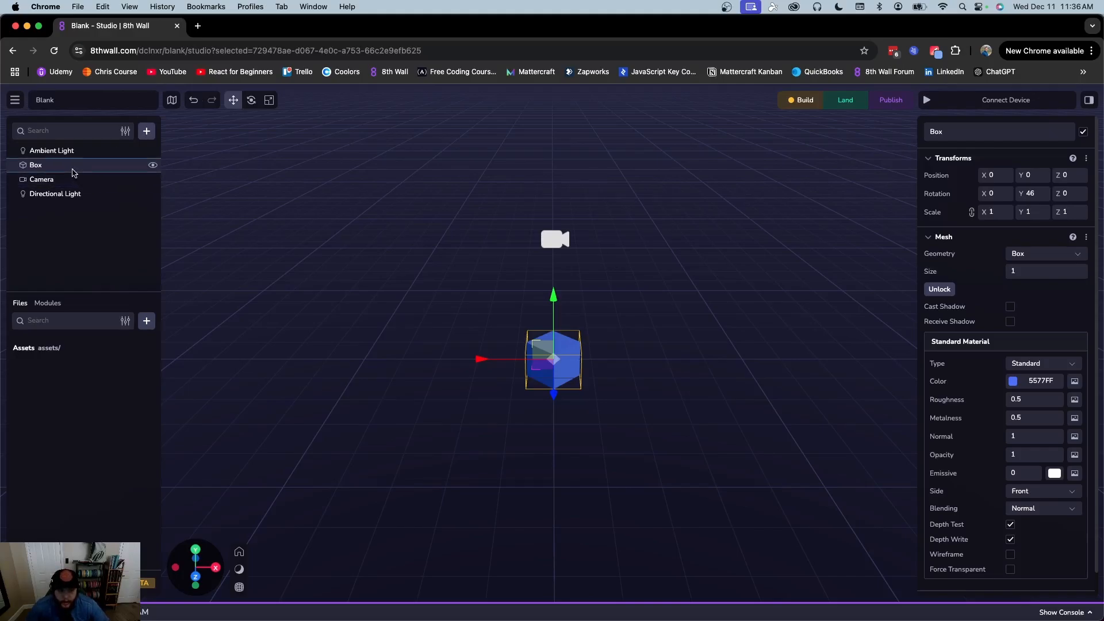
Switch the Box's mesh geometry to a Cone primitive, then to a Circle
scroll(996, 262, "down", 1)
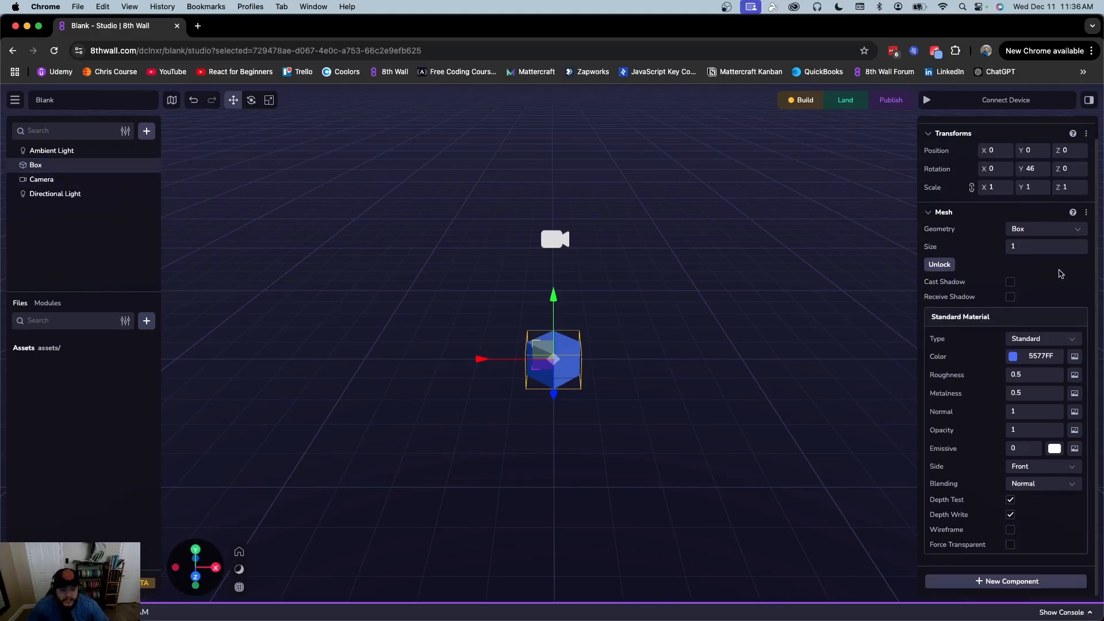
left_click(1023, 230)
left_click(1040, 268)
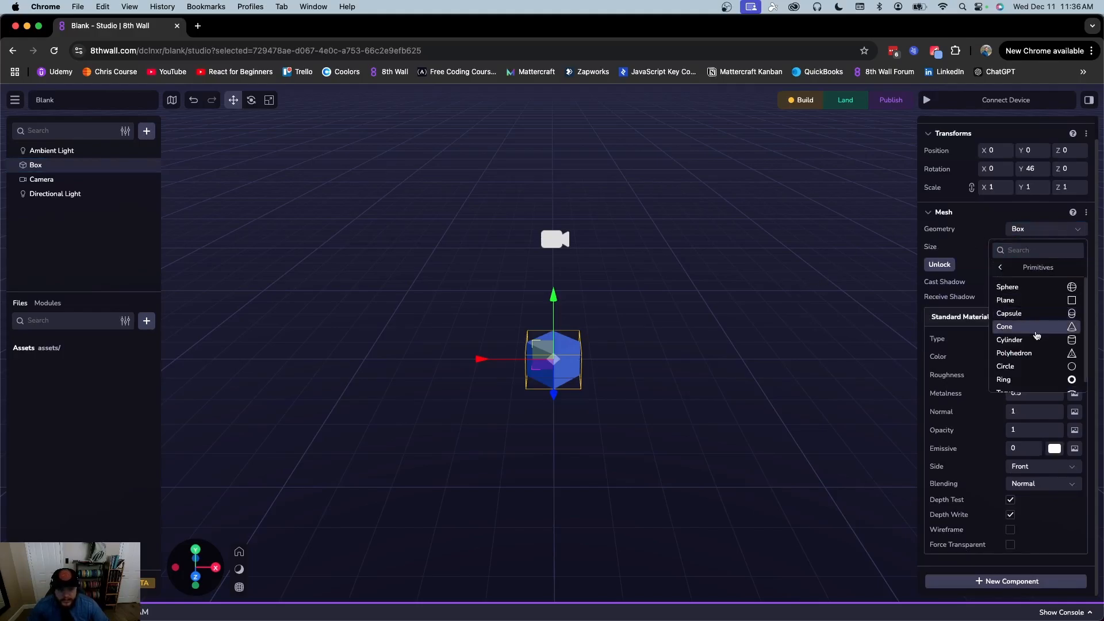
left_click(1035, 332)
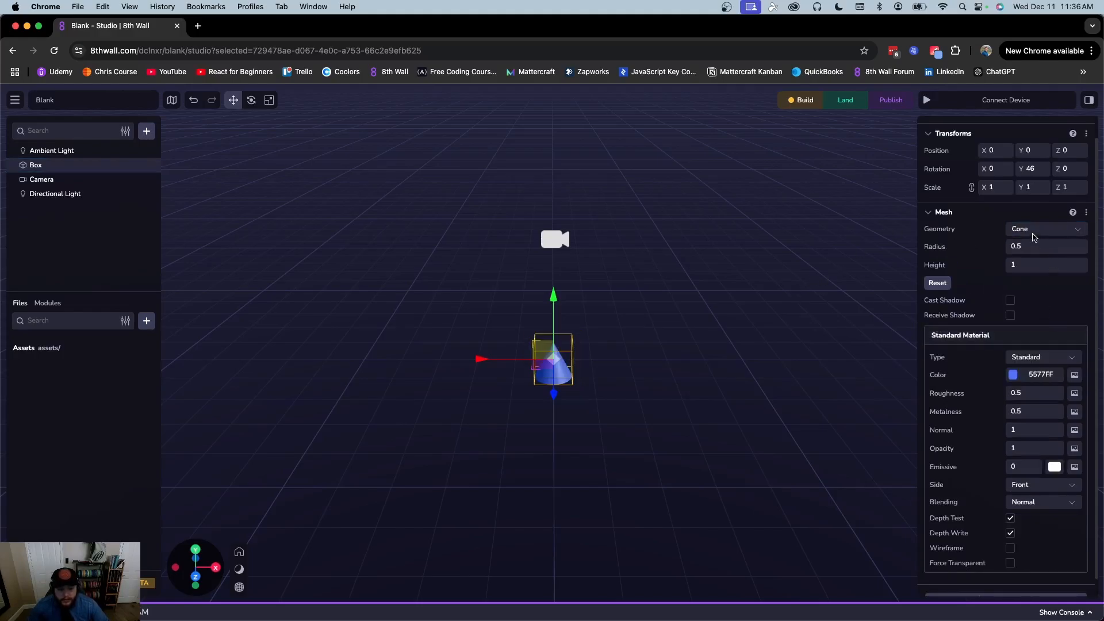
left_click(1034, 232)
left_click(1029, 268)
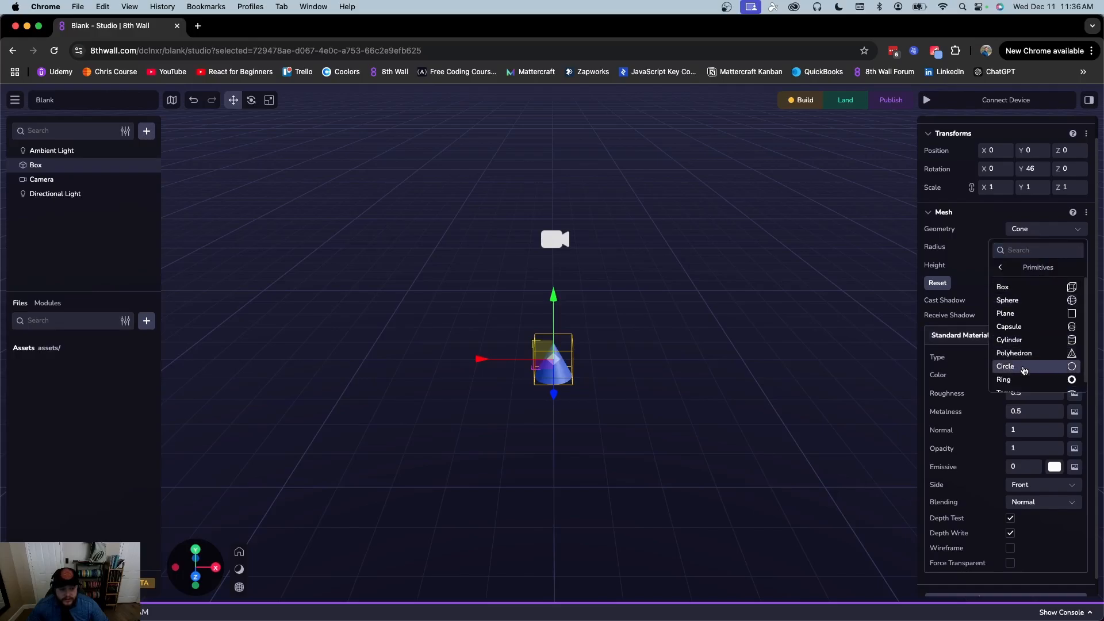
left_click(1022, 366)
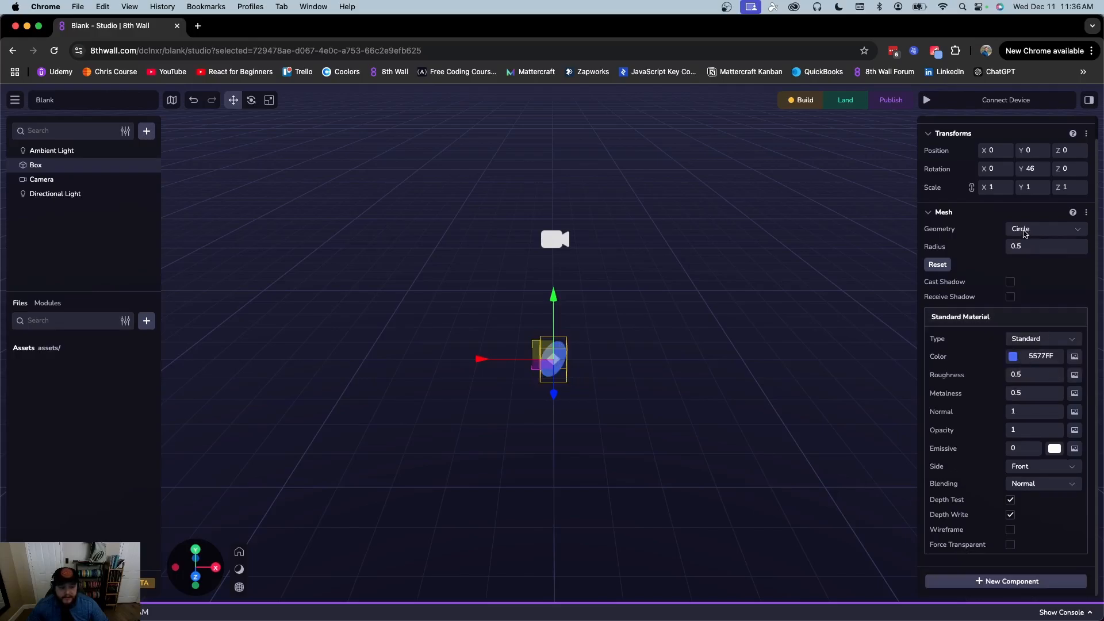
left_click(1024, 230)
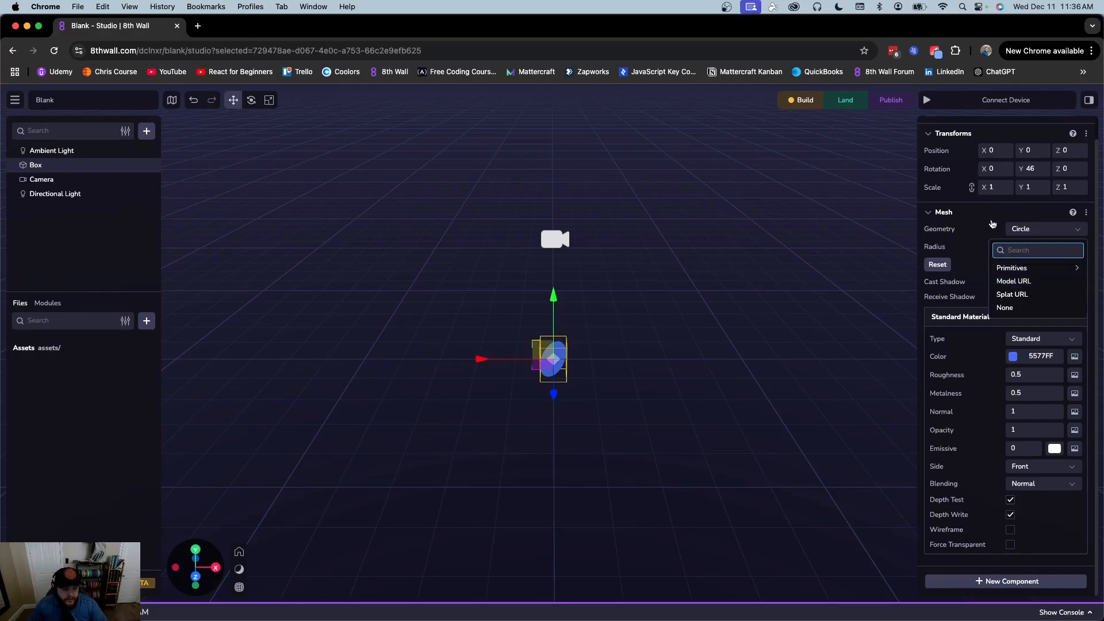
Turn on wireframe, set the mesh colour to F2F2F2, and change the geometry to a Sphere
left_click(1010, 530)
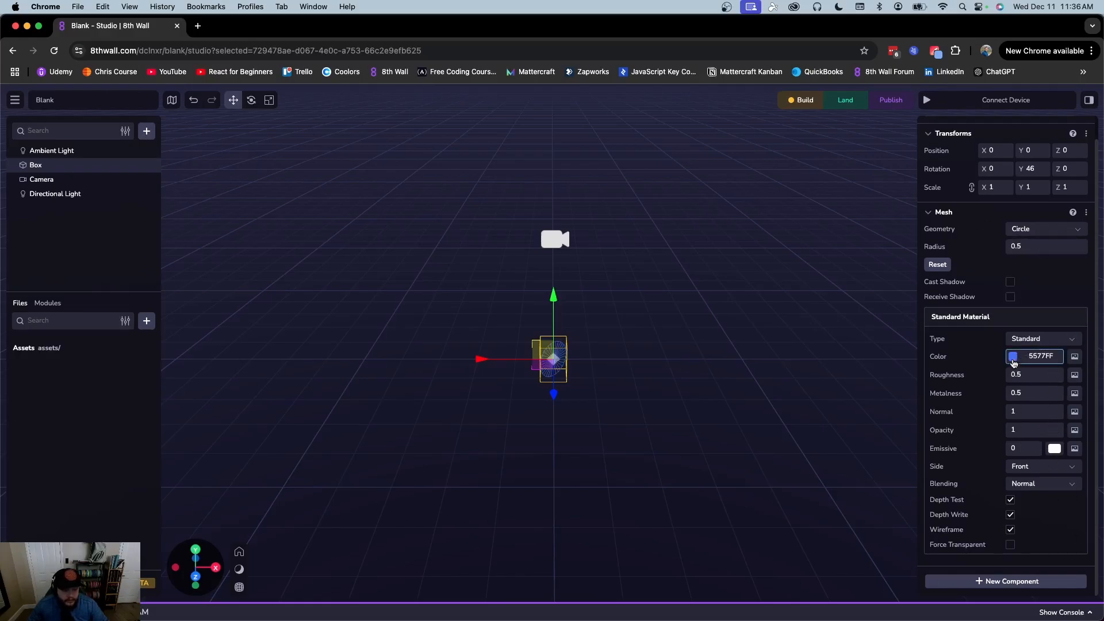
left_click(1013, 357)
left_click_drag(946, 438, 857, 377)
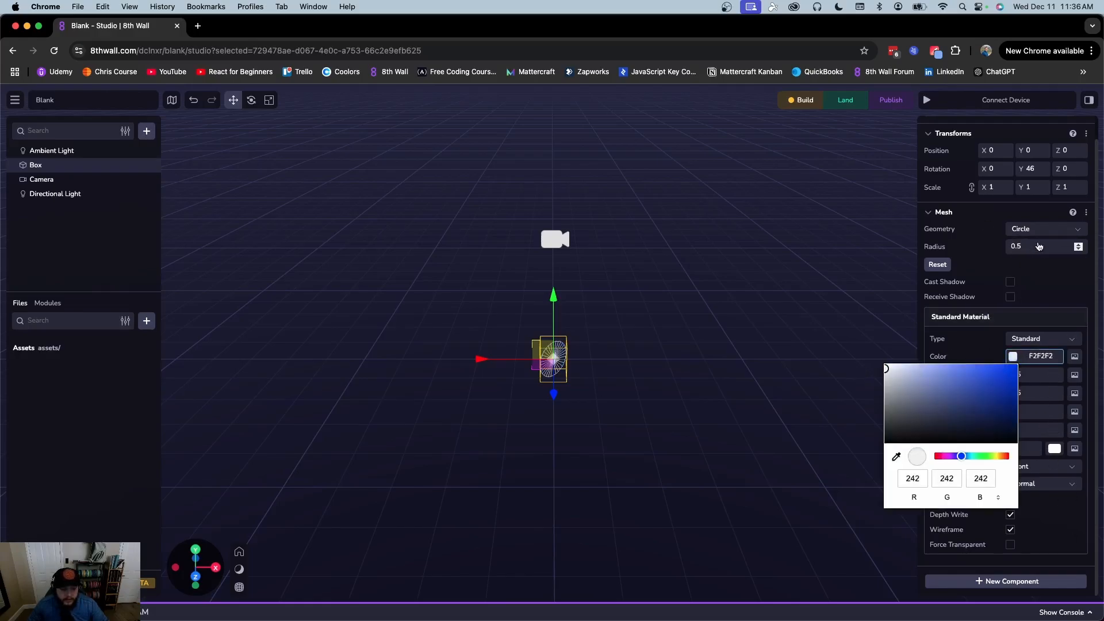
left_click(1040, 229)
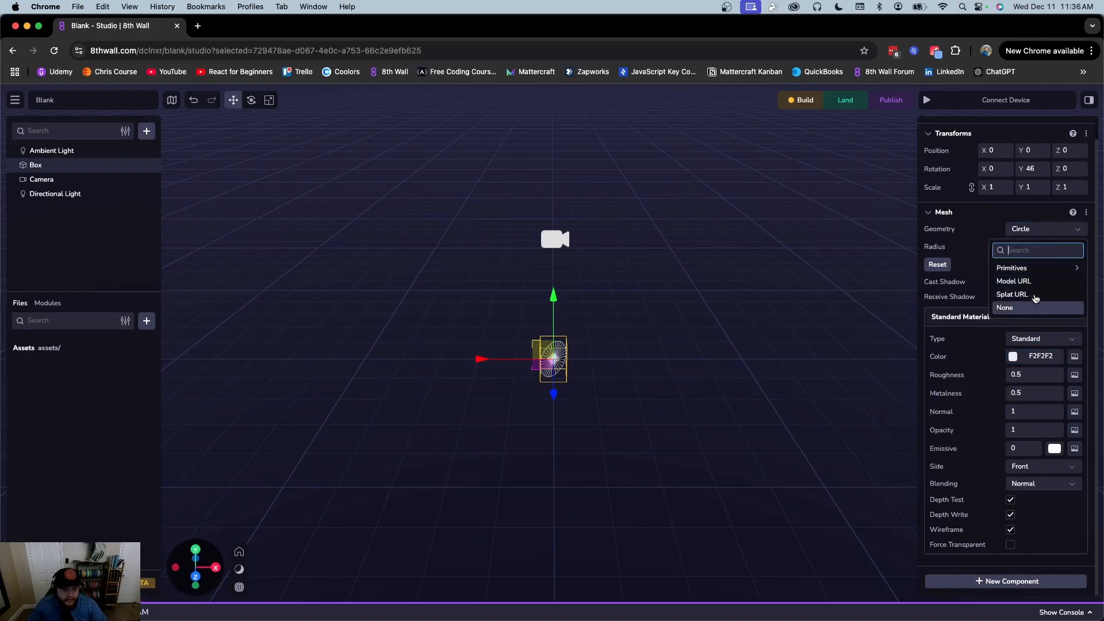
left_click(1029, 269)
left_click(1034, 300)
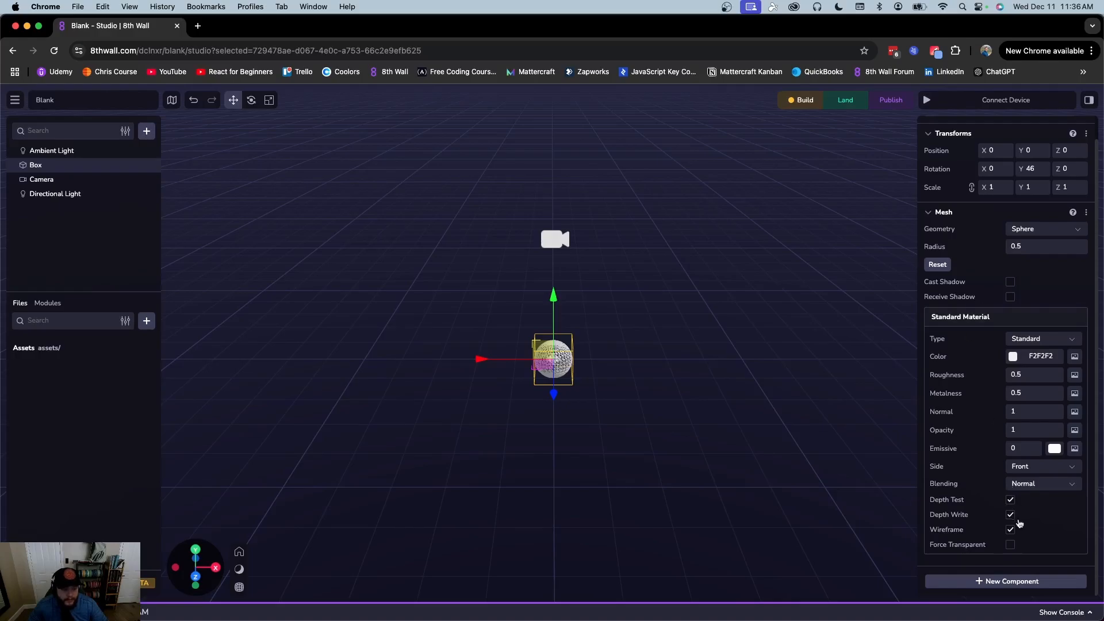
Toggle wireframe until the sphere is solid, and centre the sphere in the view
left_click(1011, 532)
left_click(1010, 531)
left_click(1010, 531)
left_click(1010, 531)
scroll(699, 463, "up", 5)
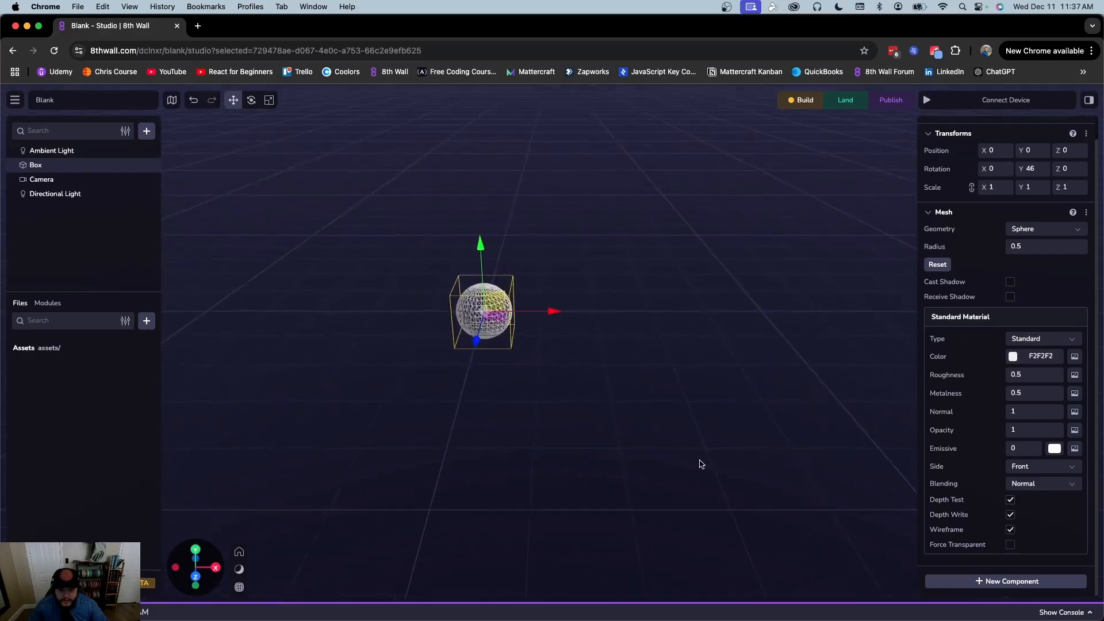
scroll(561, 346, "down", 1)
right_click_drag(561, 346, 677, 394)
scroll(614, 369, "up", 10)
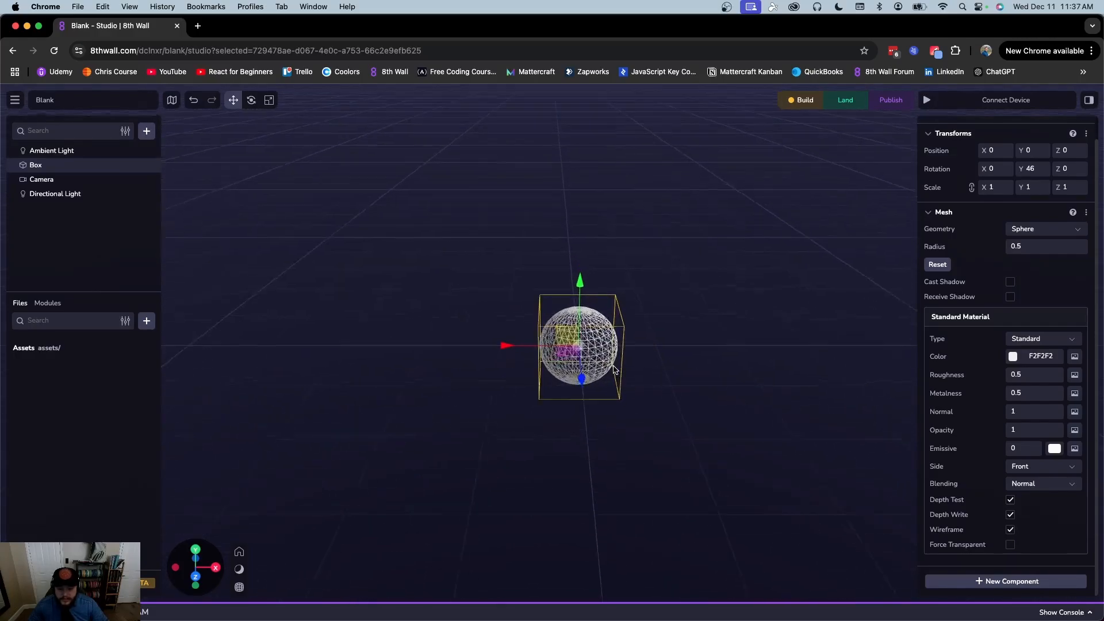
right_click_drag(729, 332, 754, 346)
scroll(754, 346, "up", 1)
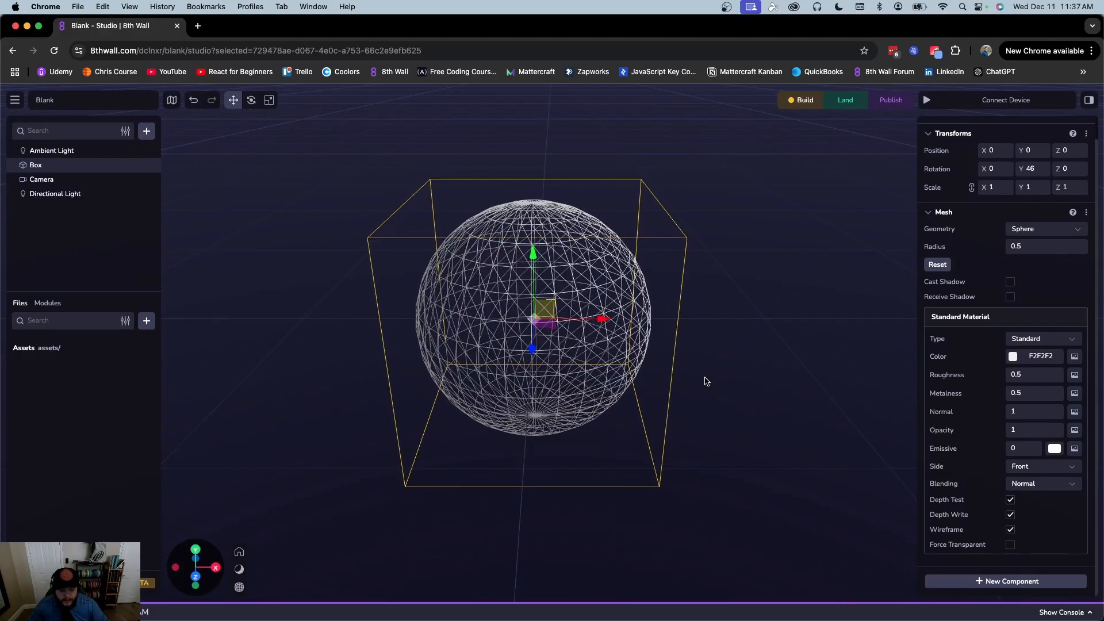
left_click(1012, 533)
scroll(776, 316, "down", 10)
scroll(775, 313, "down", 2)
right_click_drag(767, 304, 676, 316)
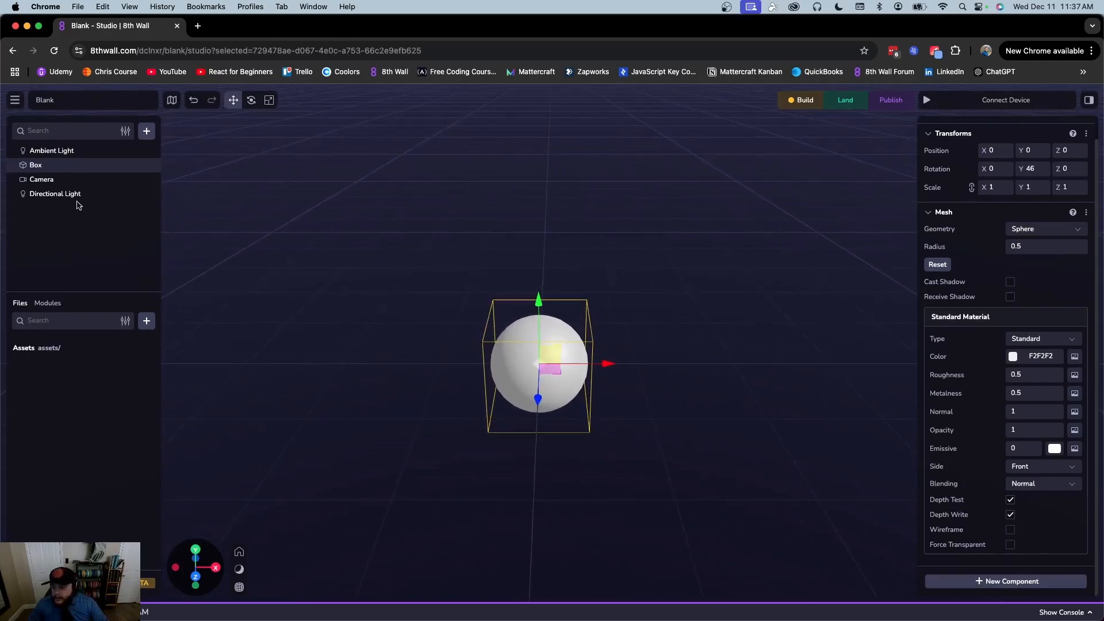
left_click(46, 151)
left_click(36, 165)
left_click(38, 181)
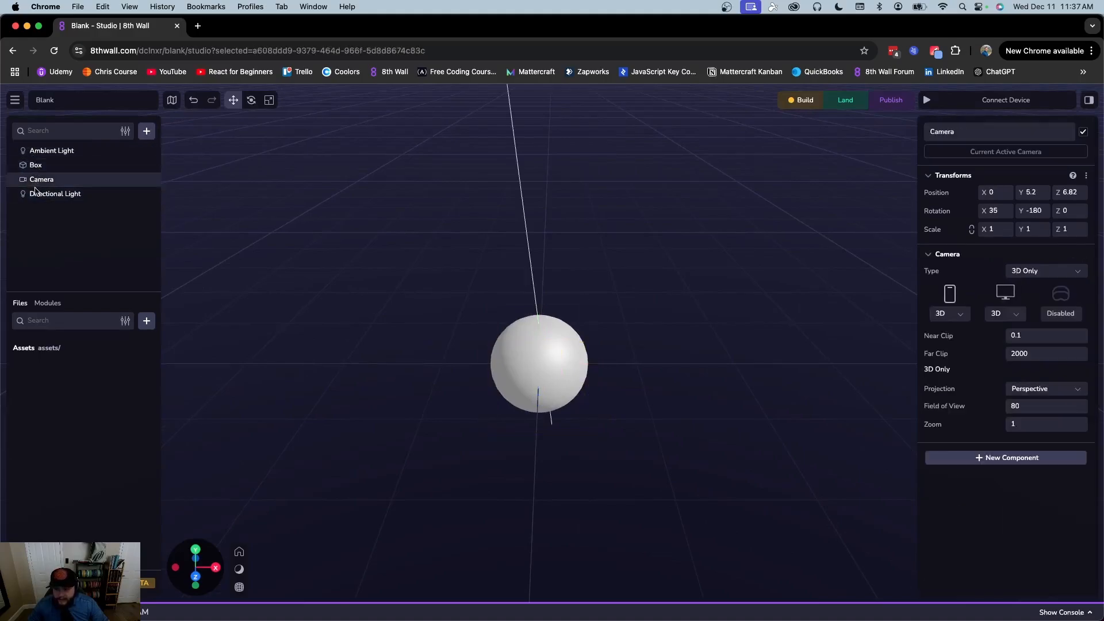
left_click(36, 193)
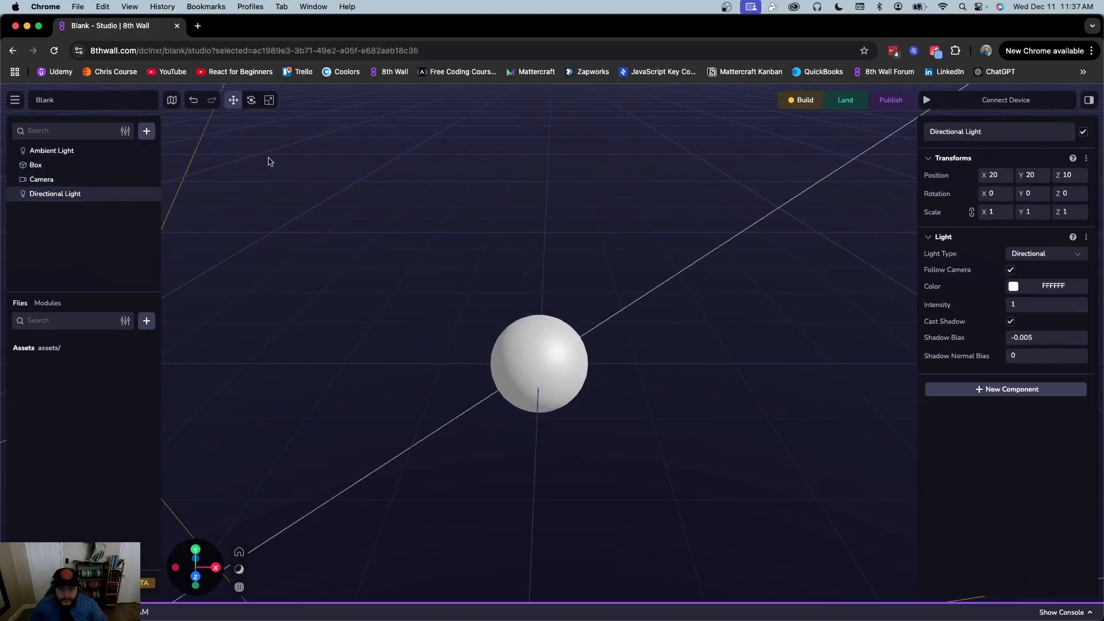
left_click(147, 131)
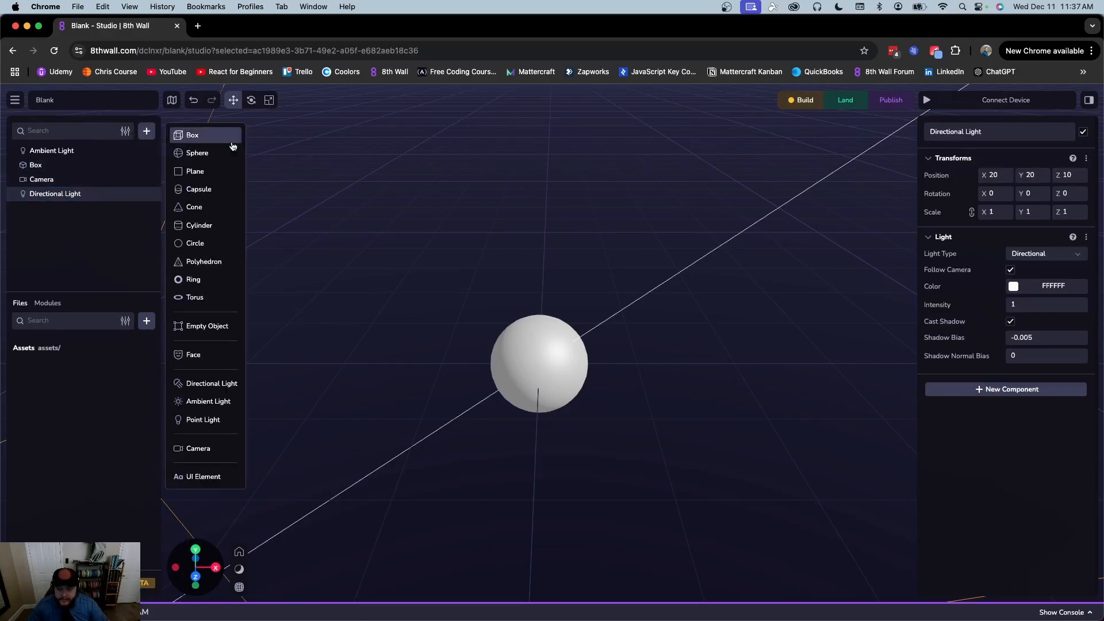
left_click(230, 331)
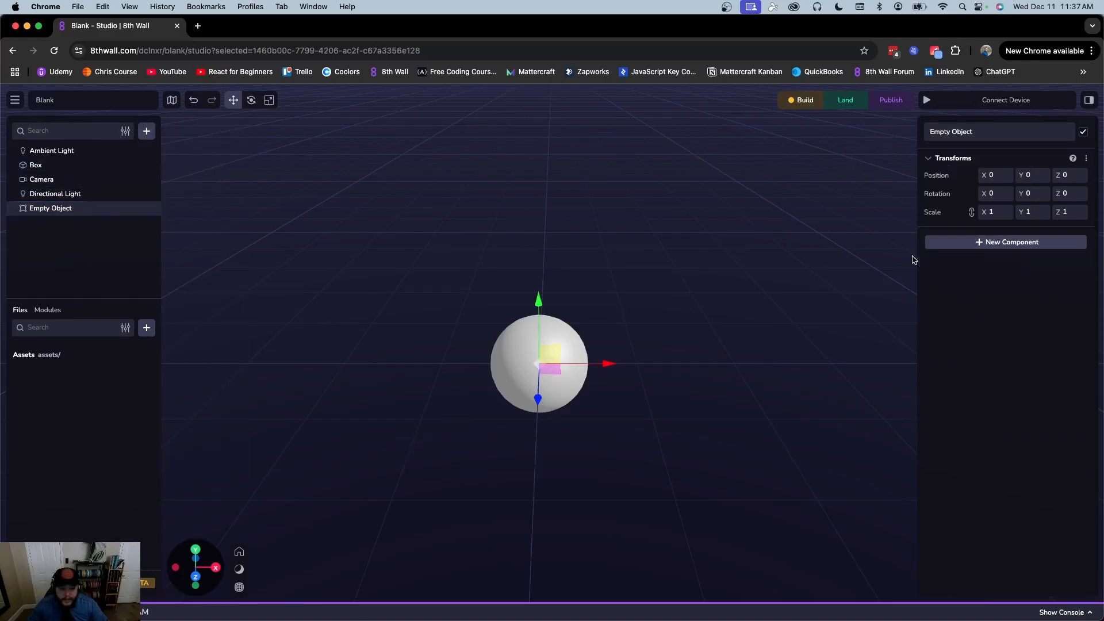
scroll(855, 288, "down", 6)
left_click(976, 244)
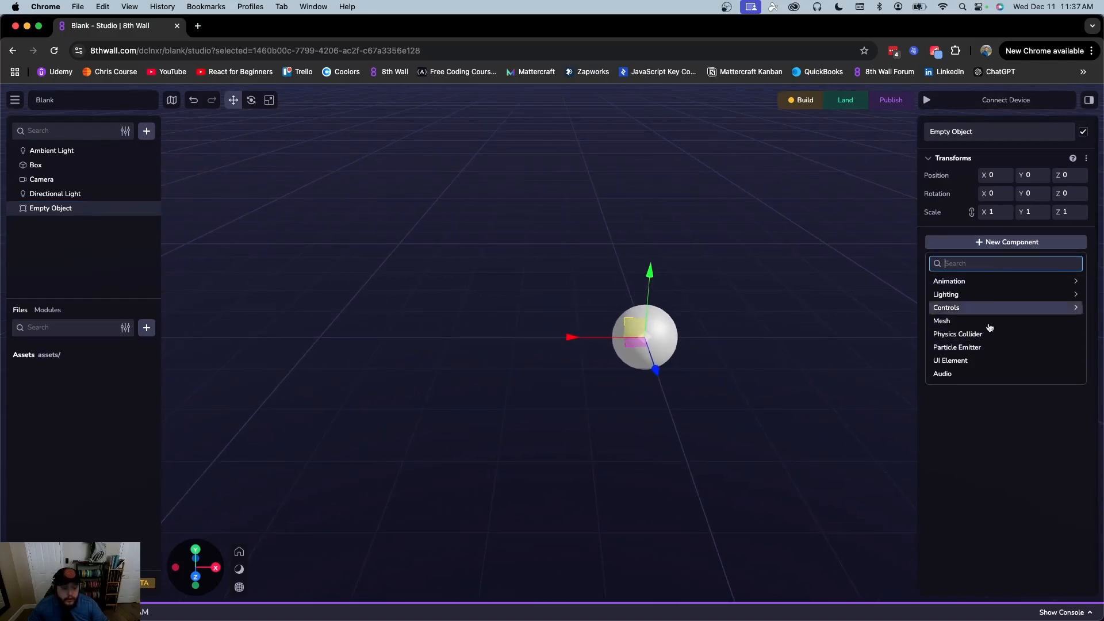
left_click(971, 284)
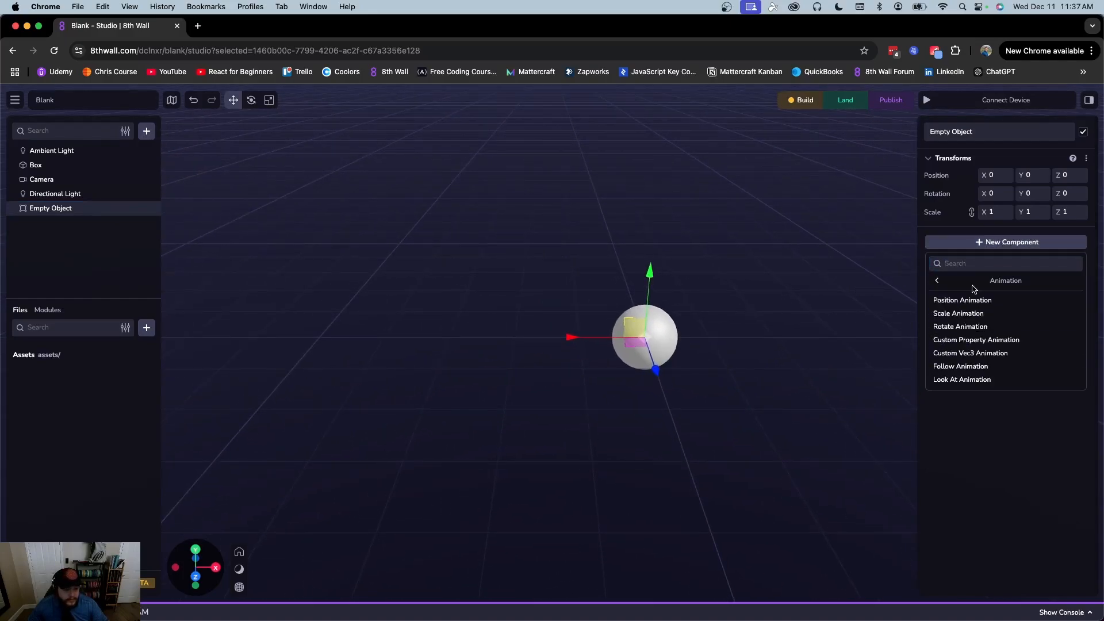
left_click(934, 282)
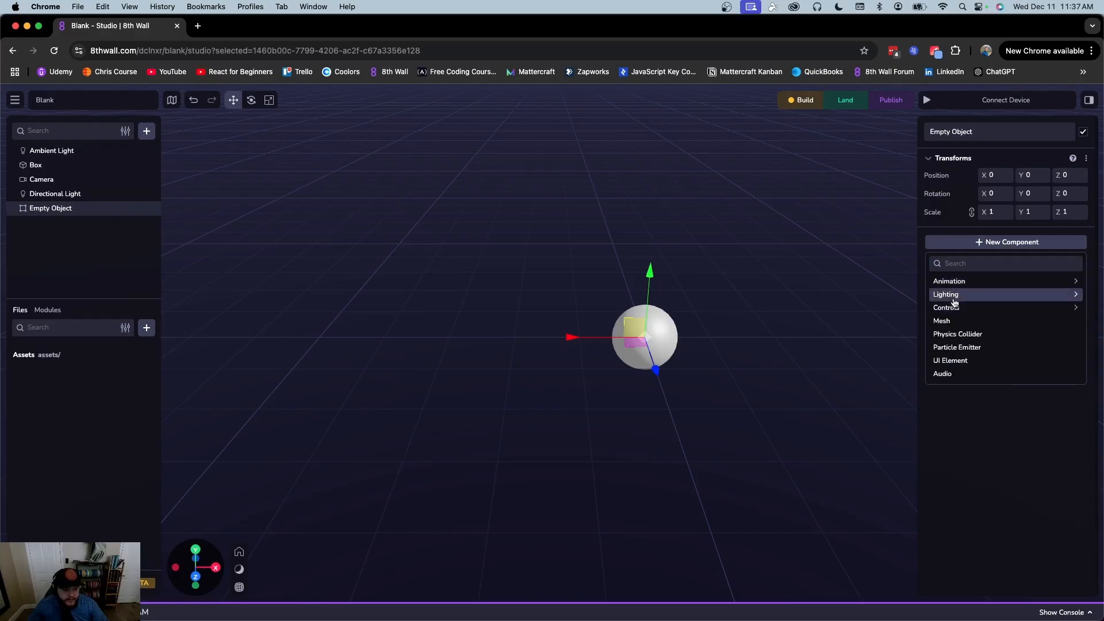
left_click(948, 297)
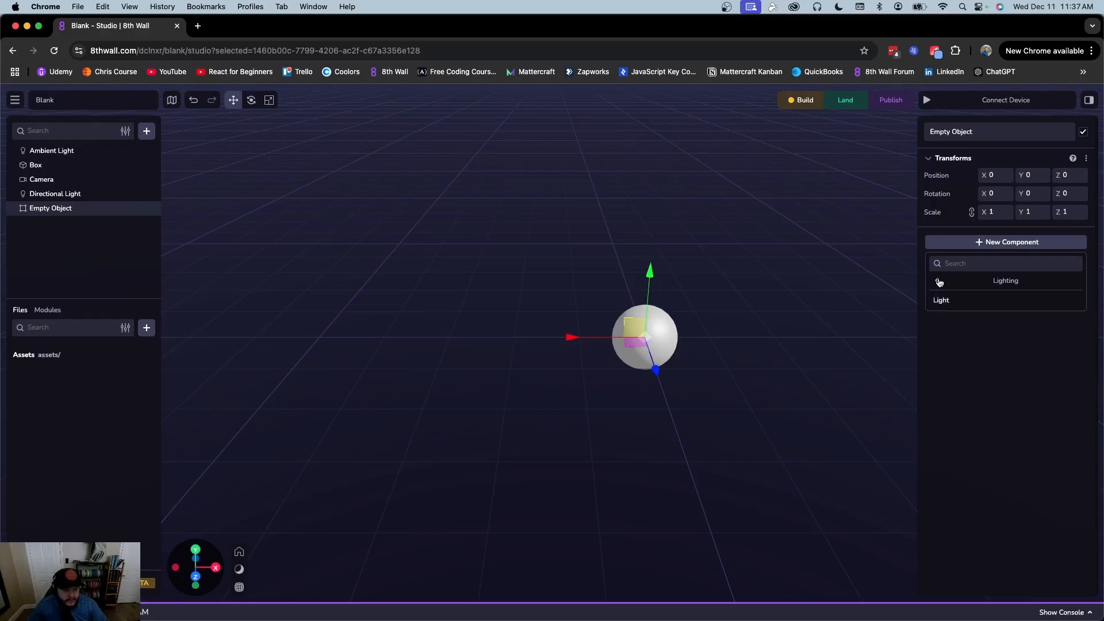
left_click(938, 282)
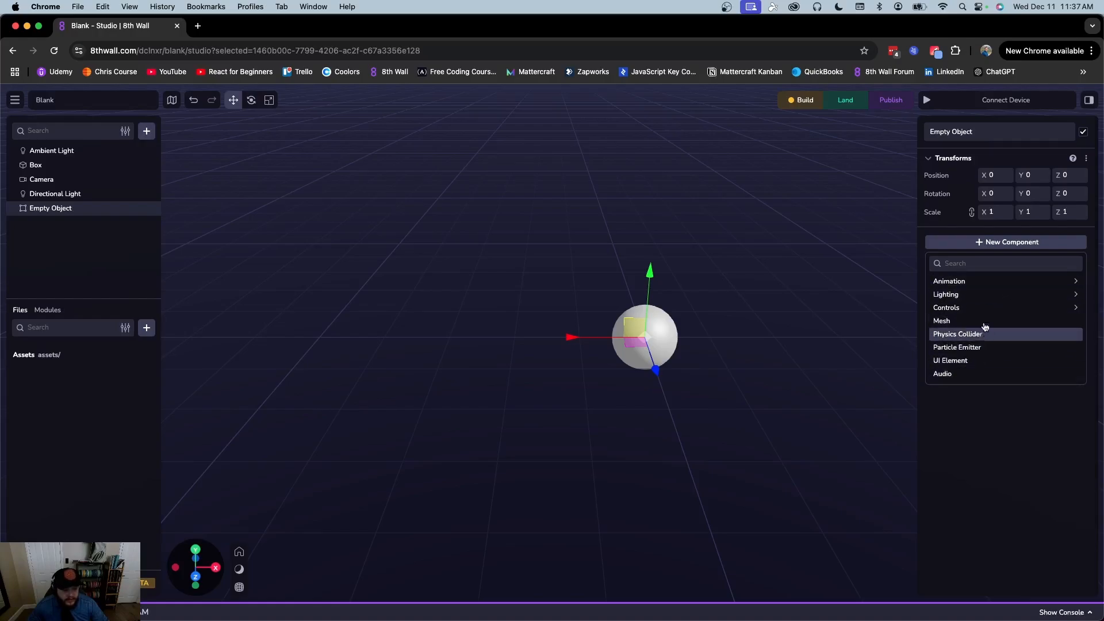
left_click(99, 219)
key("Delete")
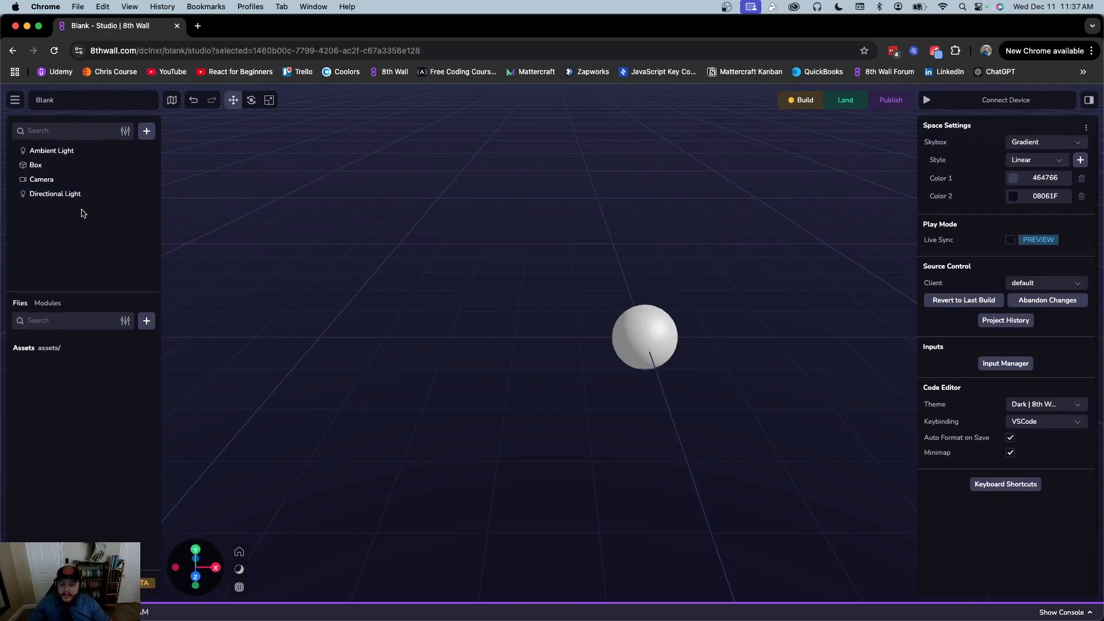
left_click(146, 320)
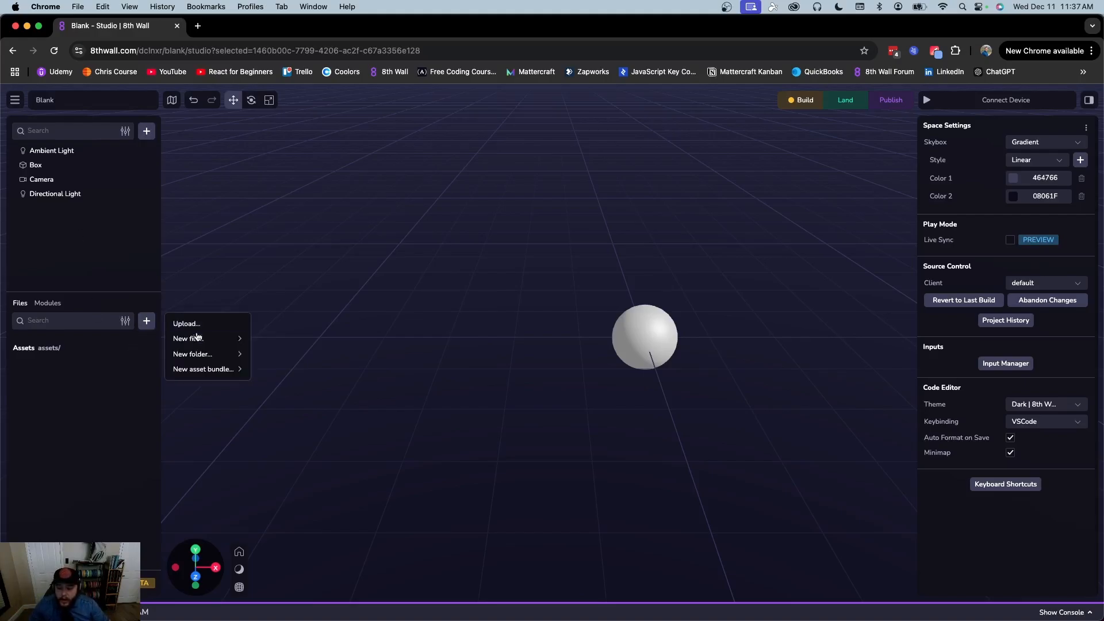
mouse_move(206, 339)
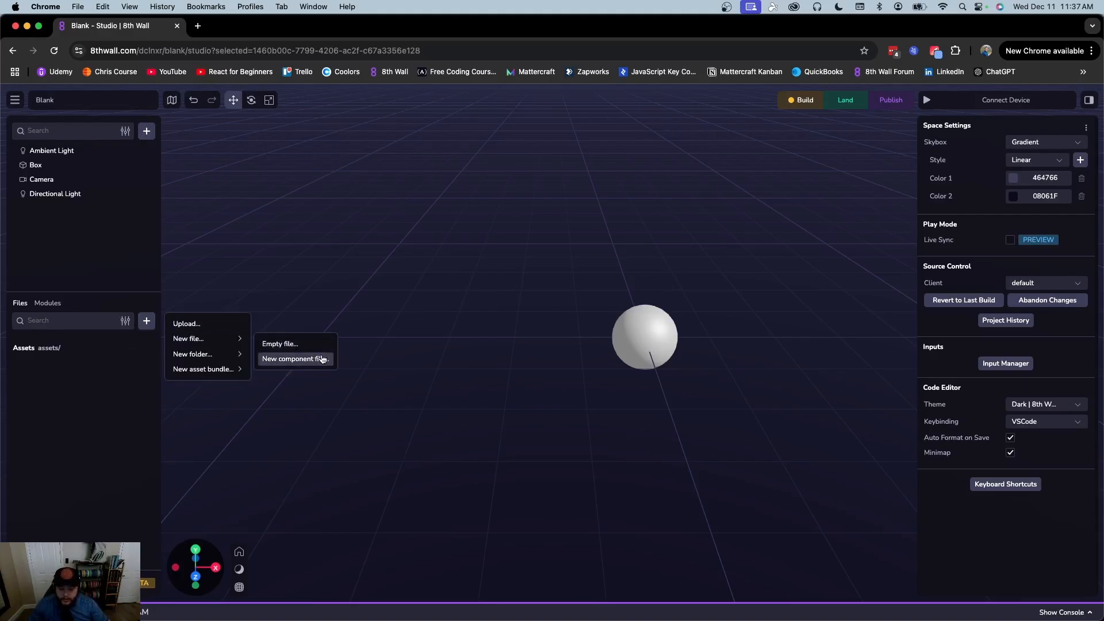
left_click(106, 258)
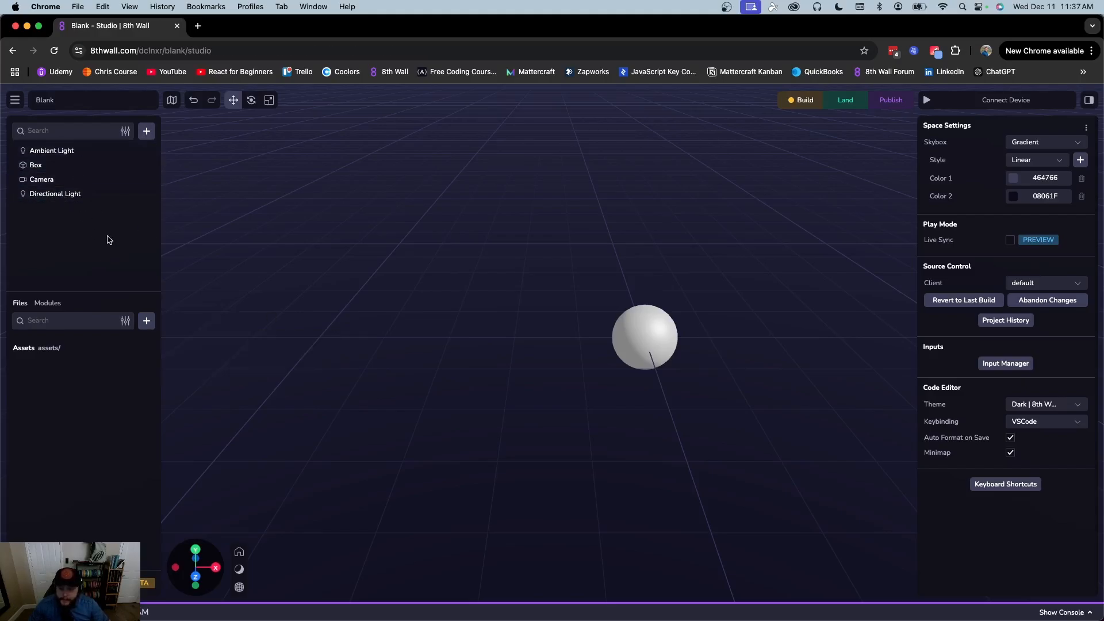
right_click_drag(740, 276, 657, 270)
scroll(657, 270, "down", 10)
right_click_drag(710, 230, 644, 271)
scroll(643, 271, "down", 8)
right_click_drag(716, 235, 683, 256)
scroll(683, 254, "up", 8)
right_click_drag(659, 308, 679, 252)
scroll(685, 238, "down", 2)
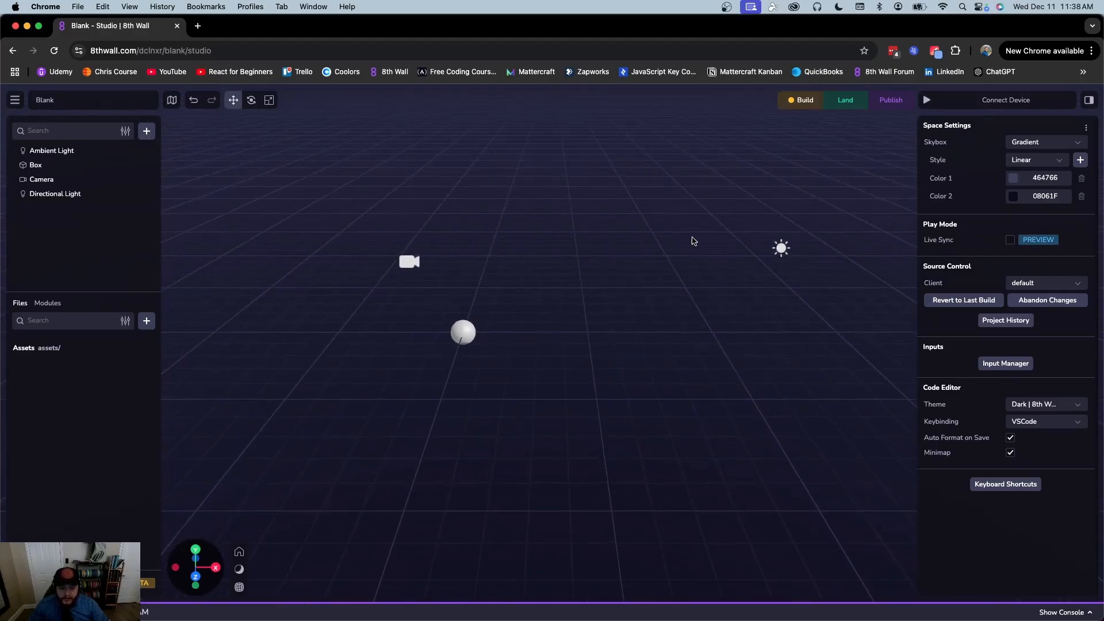
Add a Cone entity from the + entity list and select it in the hierarchy
left_click(465, 334)
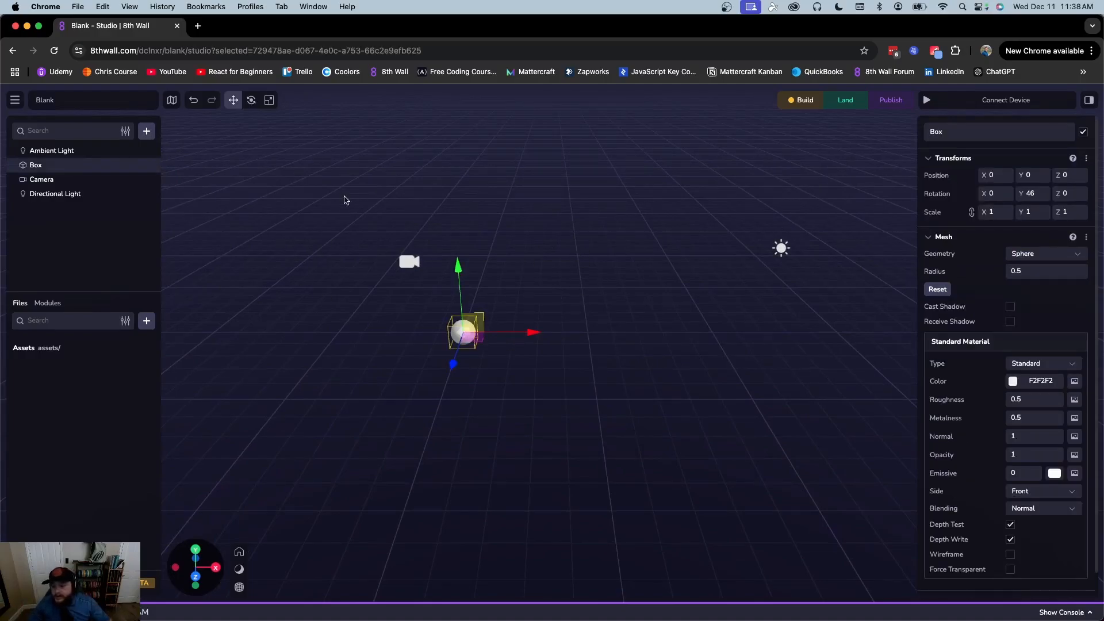
left_click(146, 131)
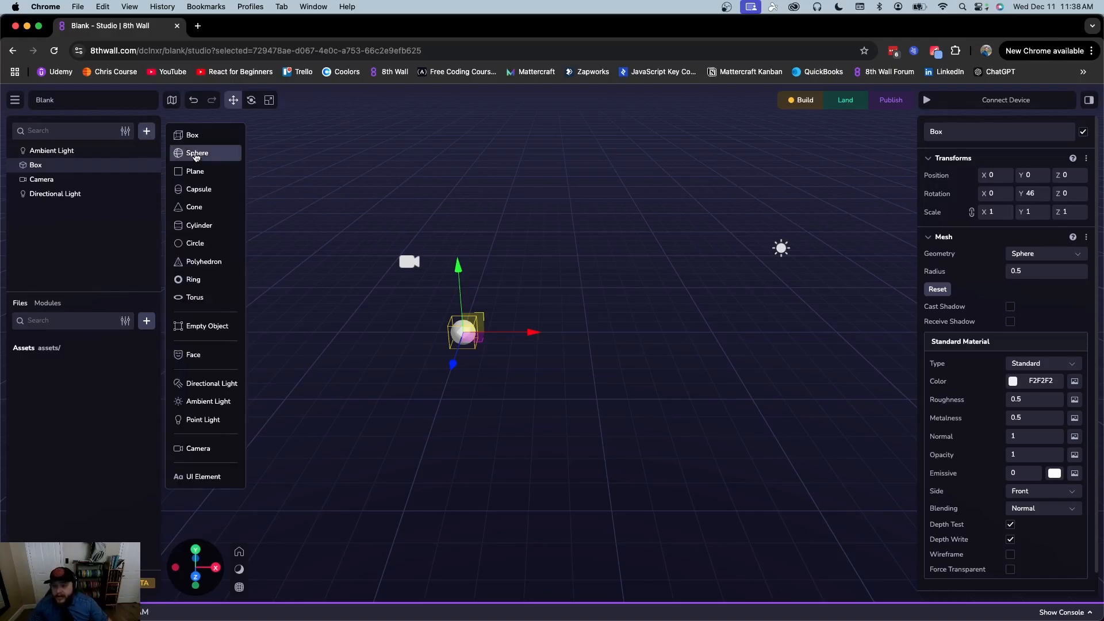
left_click(202, 210)
left_click(667, 410)
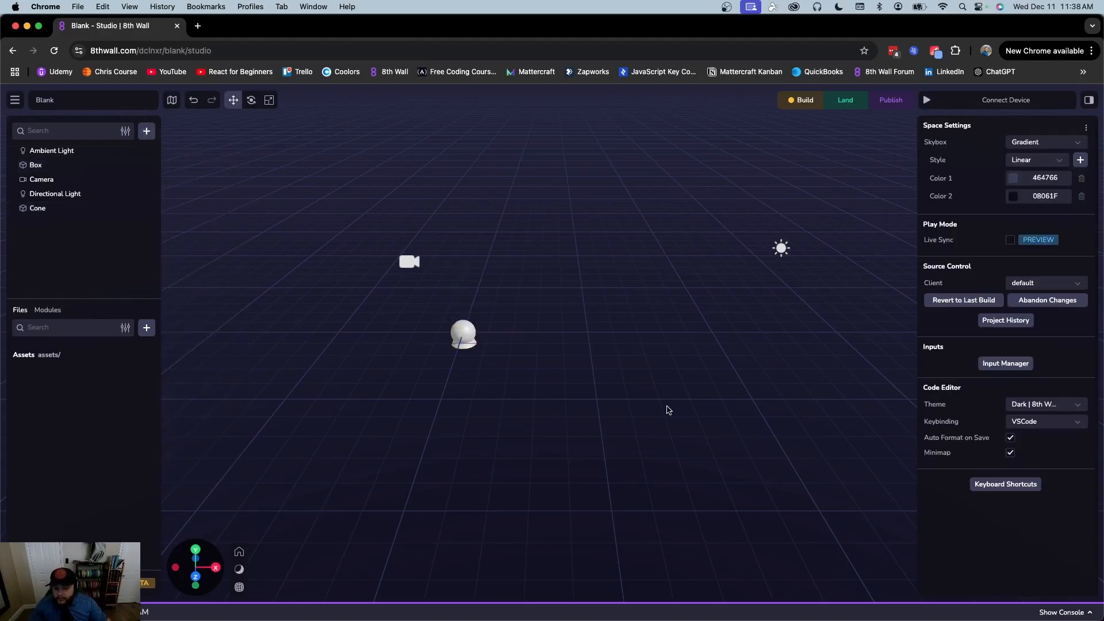
left_click(72, 208)
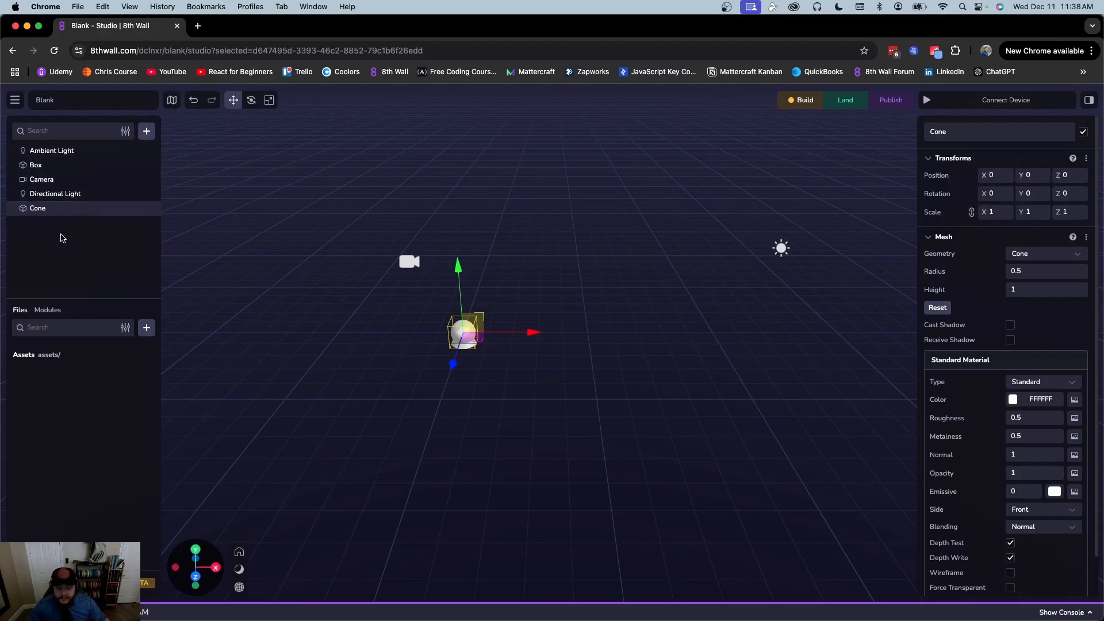
left_click(81, 251)
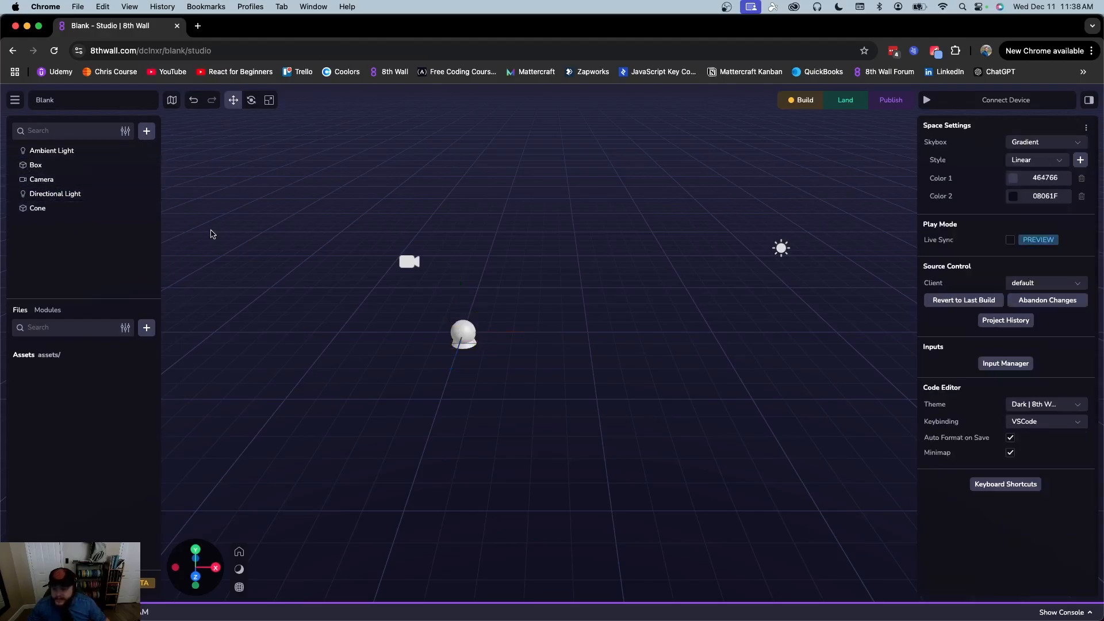
left_click(46, 210)
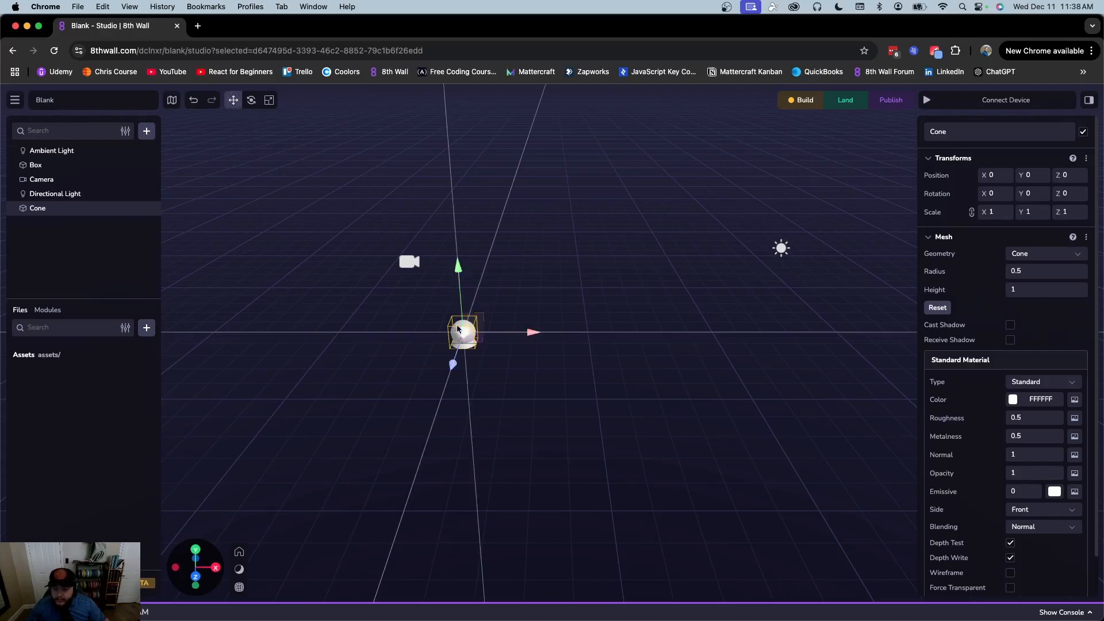
Drag the cone around with the move gizmo along X, Y and Z
left_click_drag(533, 332, 648, 370)
left_click_drag(486, 337, 340, 326)
left_click_drag(490, 335, 692, 347)
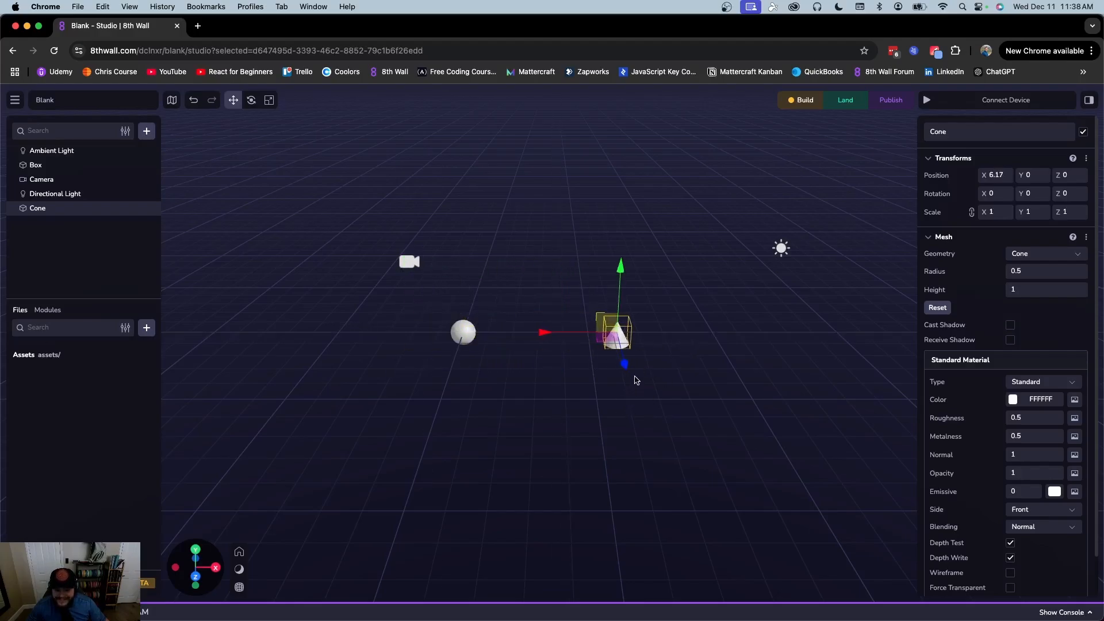
left_click_drag(554, 338, 389, 318)
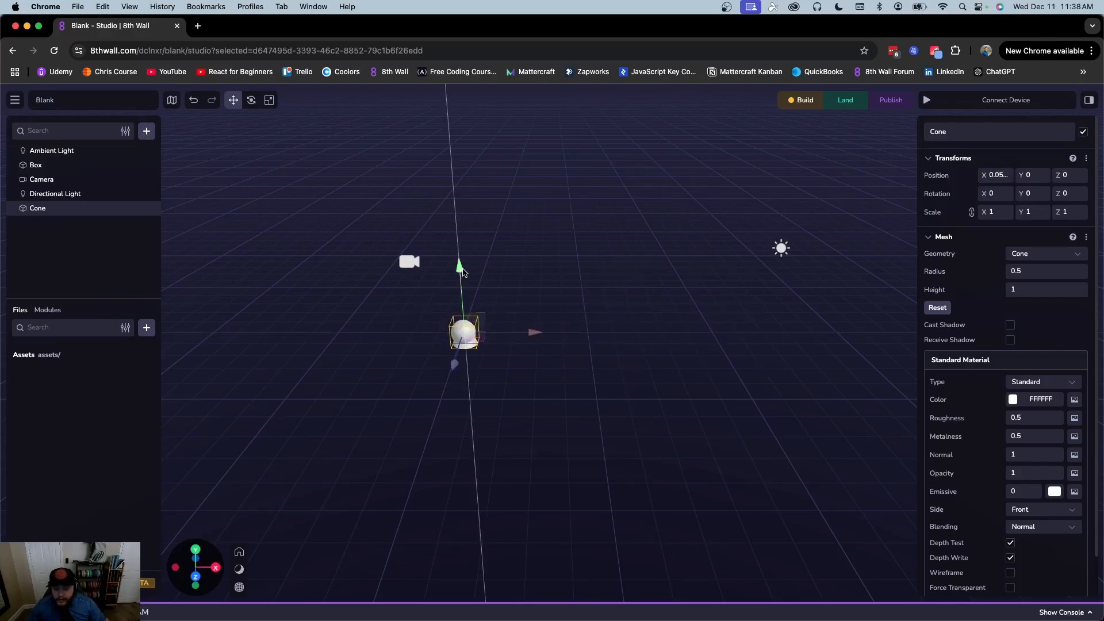
left_click_drag(461, 273, 461, 249)
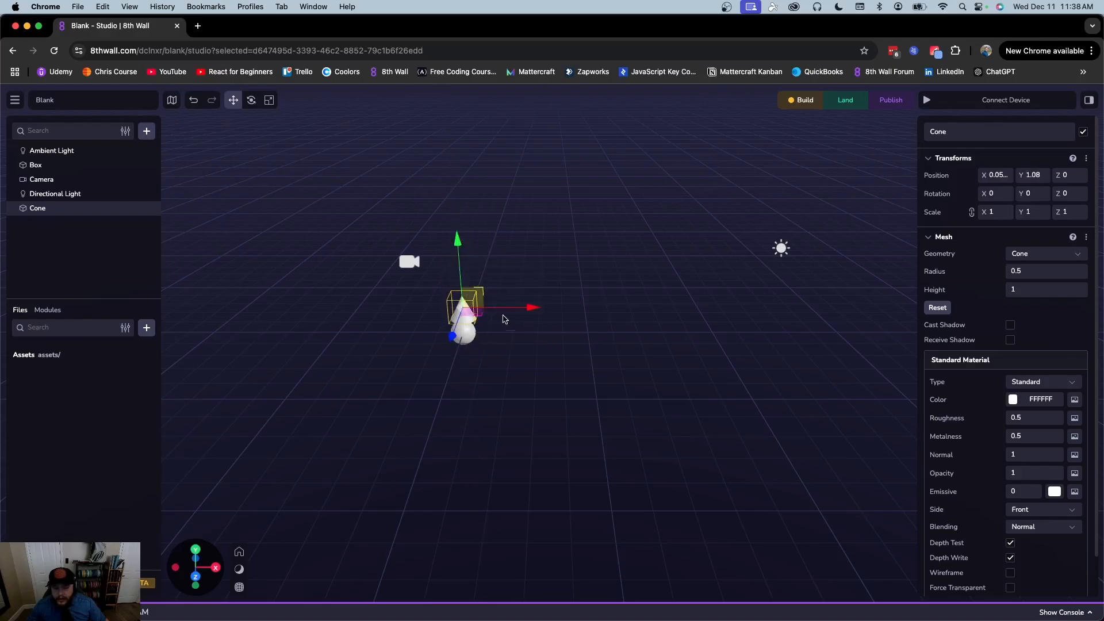
left_click_drag(533, 307, 581, 315)
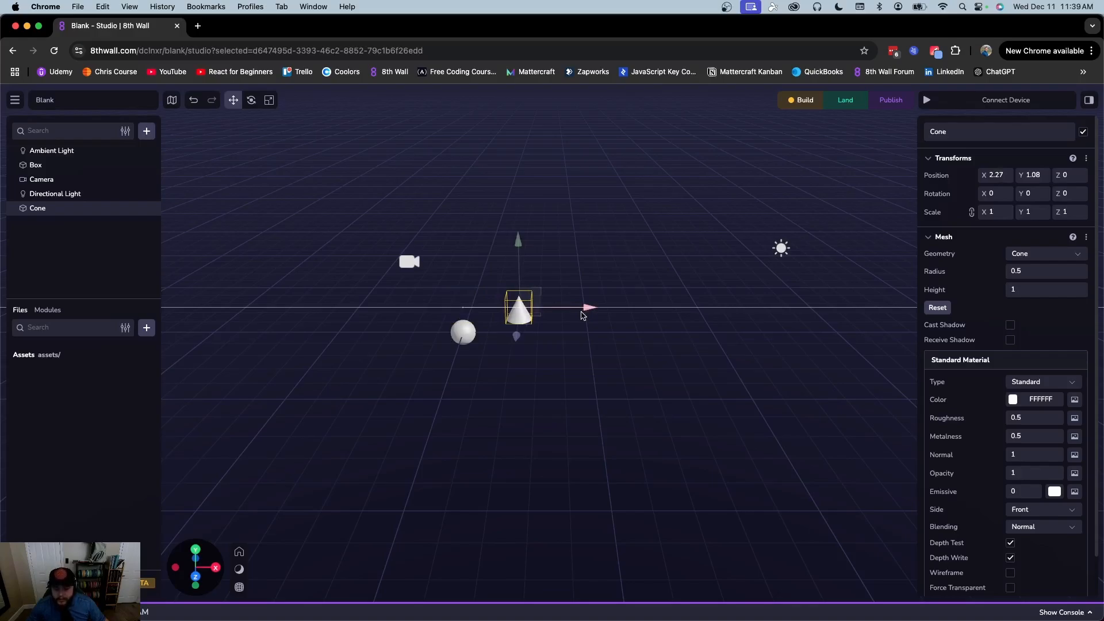
left_click_drag(582, 315, 609, 318)
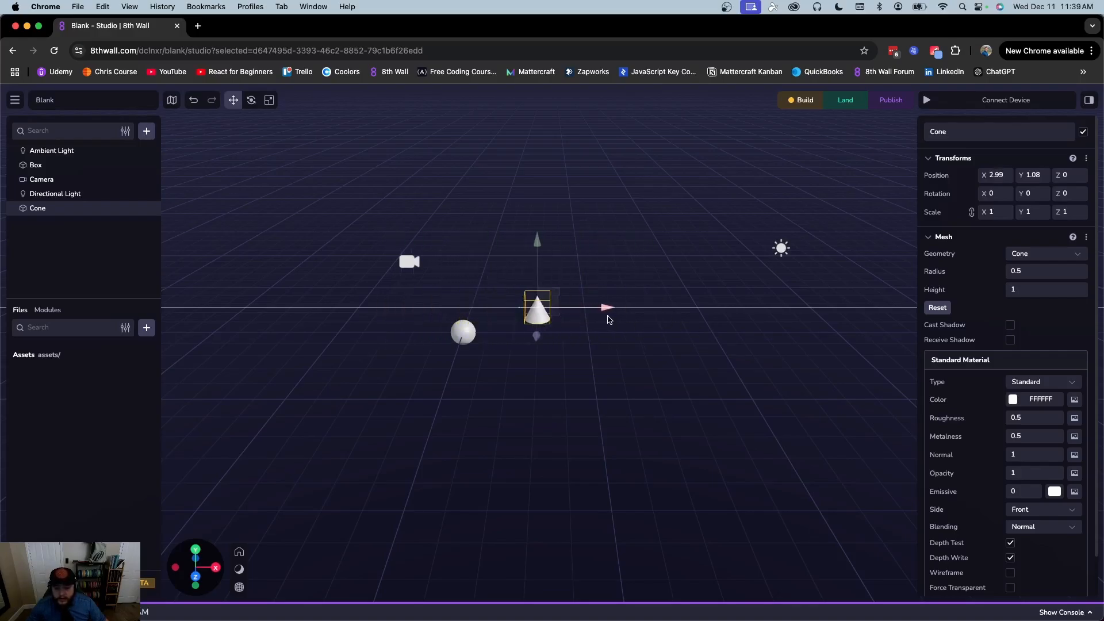
left_click_drag(533, 341, 557, 316)
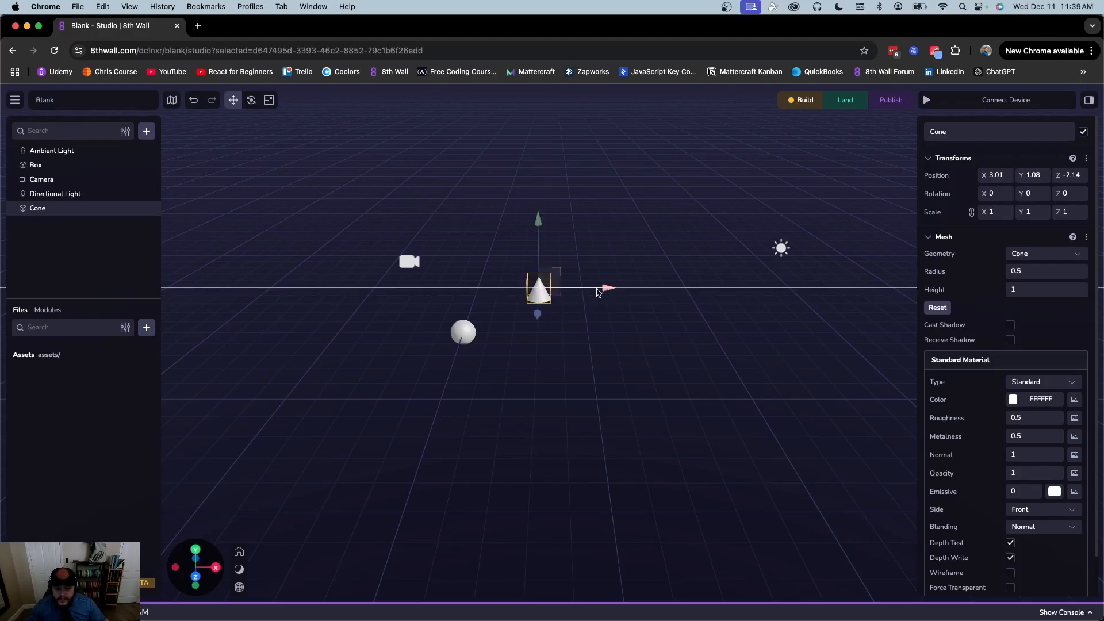
left_click_drag(550, 299, 549, 326)
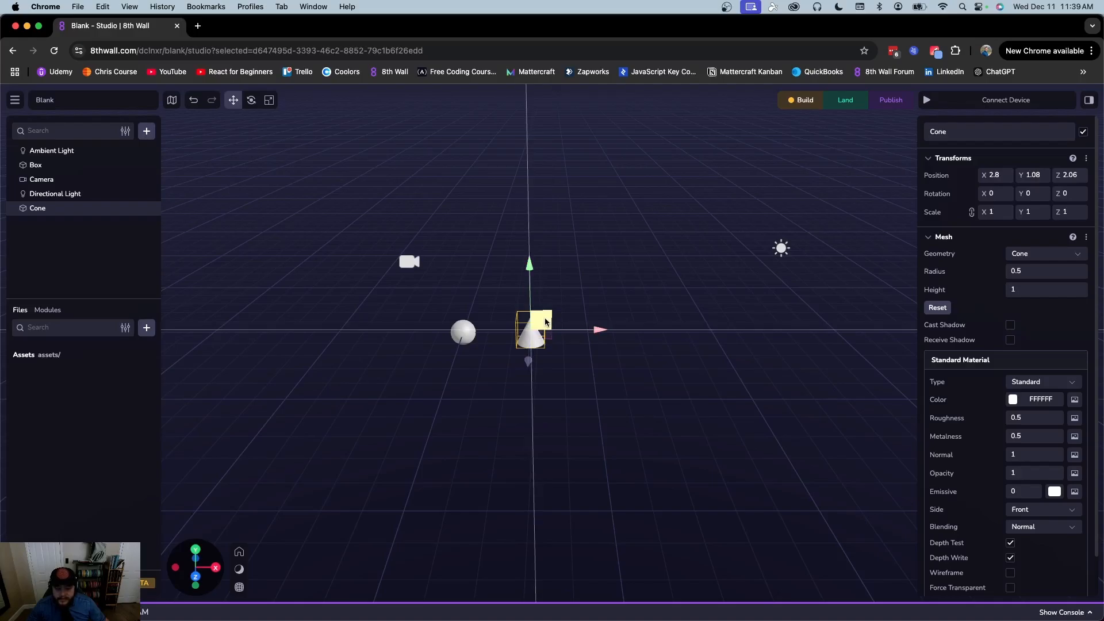
left_click_drag(545, 321, 553, 259)
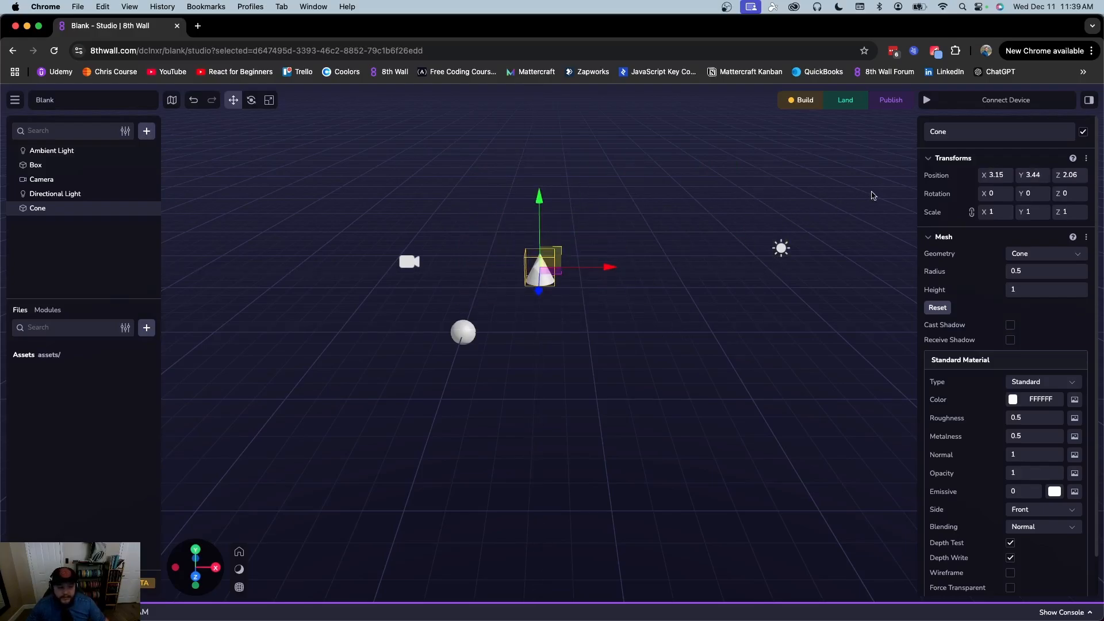
Reset the cone's Position to X 0, Y 0, Z 0
left_click(998, 175)
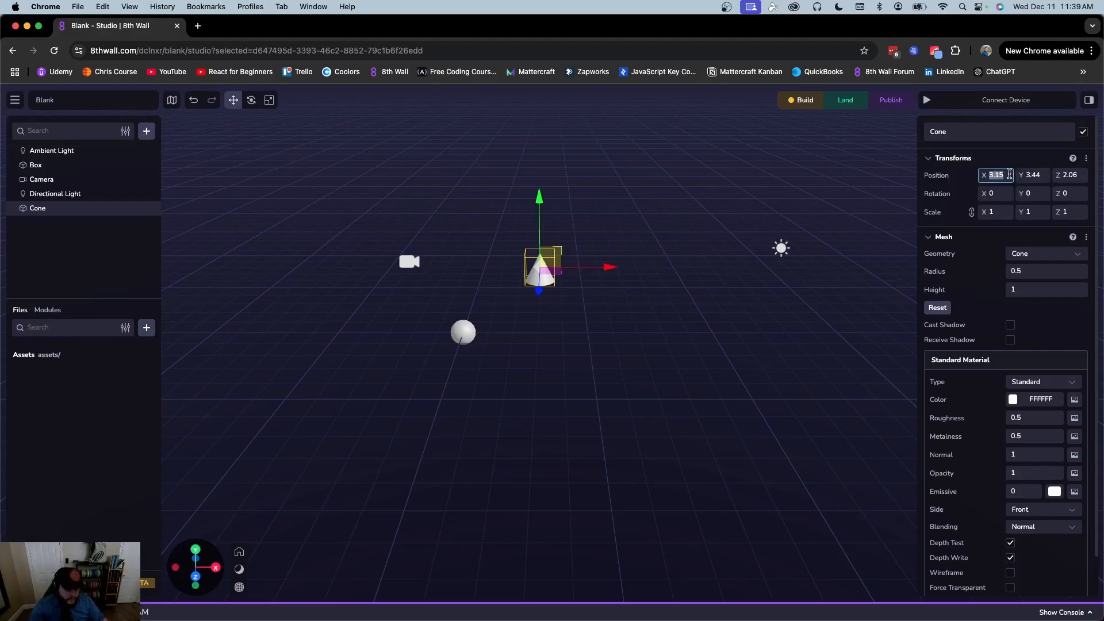
type("0")
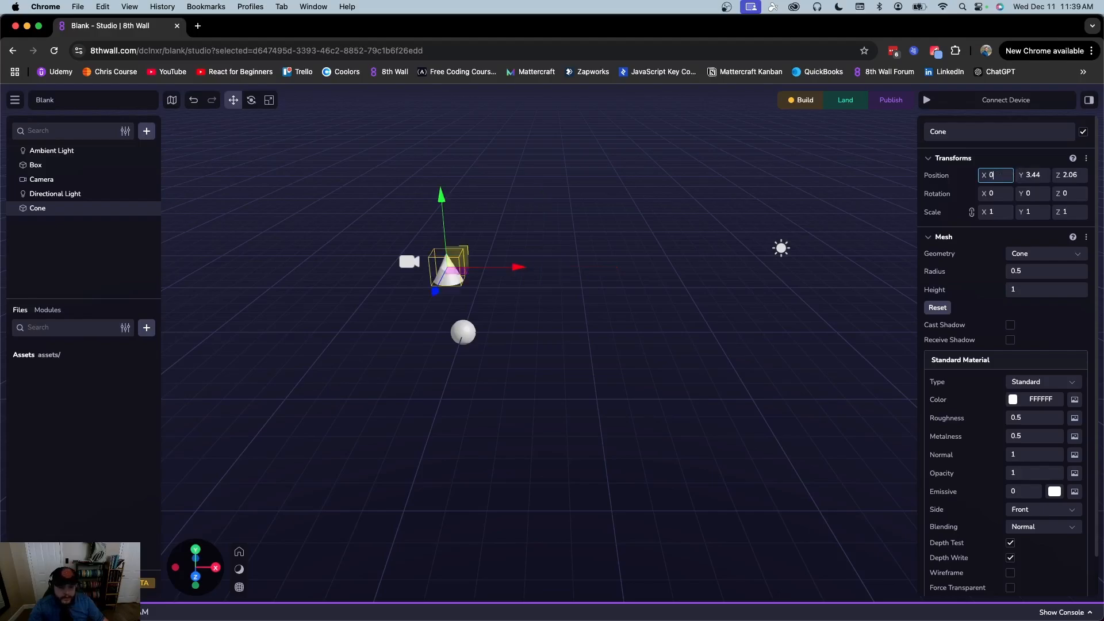
left_click(1036, 175)
type("0")
left_click(1083, 174)
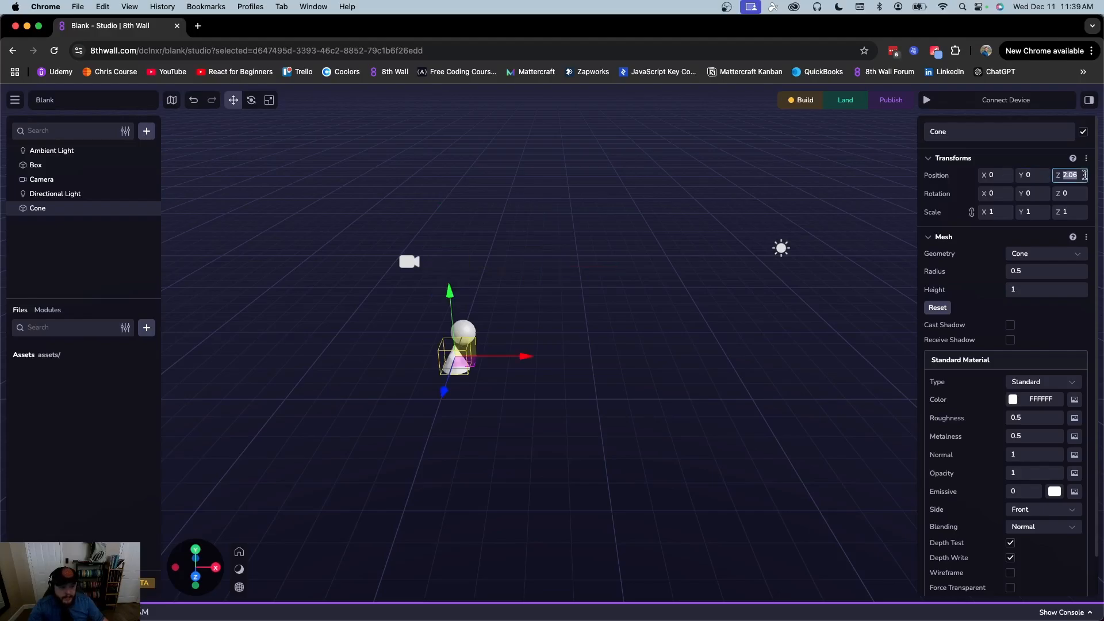
type("0")
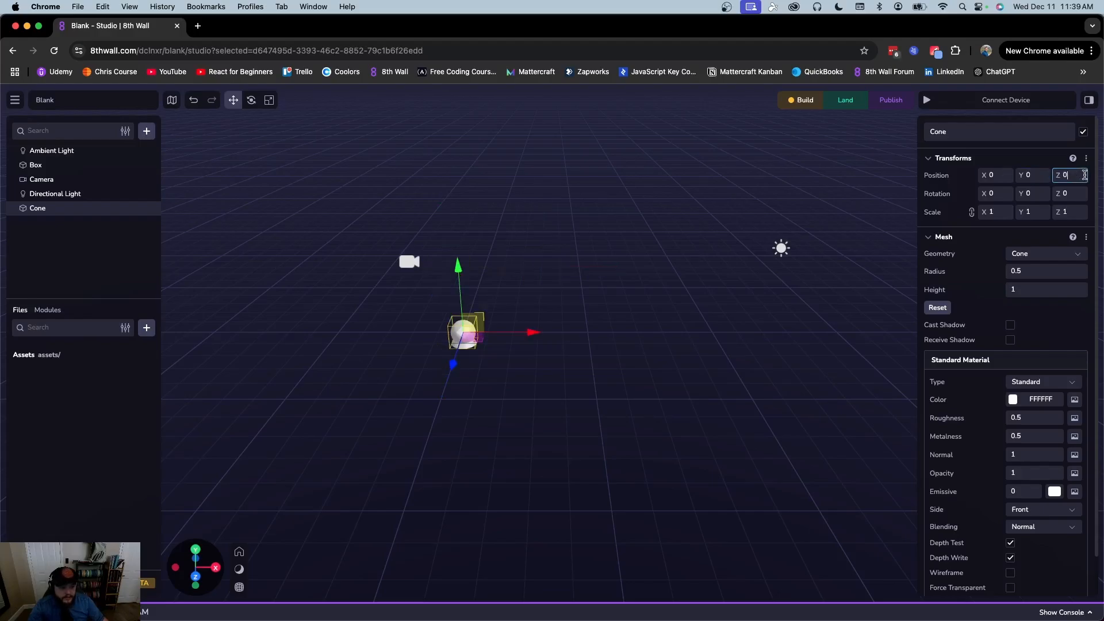
Move the cone in front and right of the sphere, to about X 3.4, Z 3.04
left_click(597, 344)
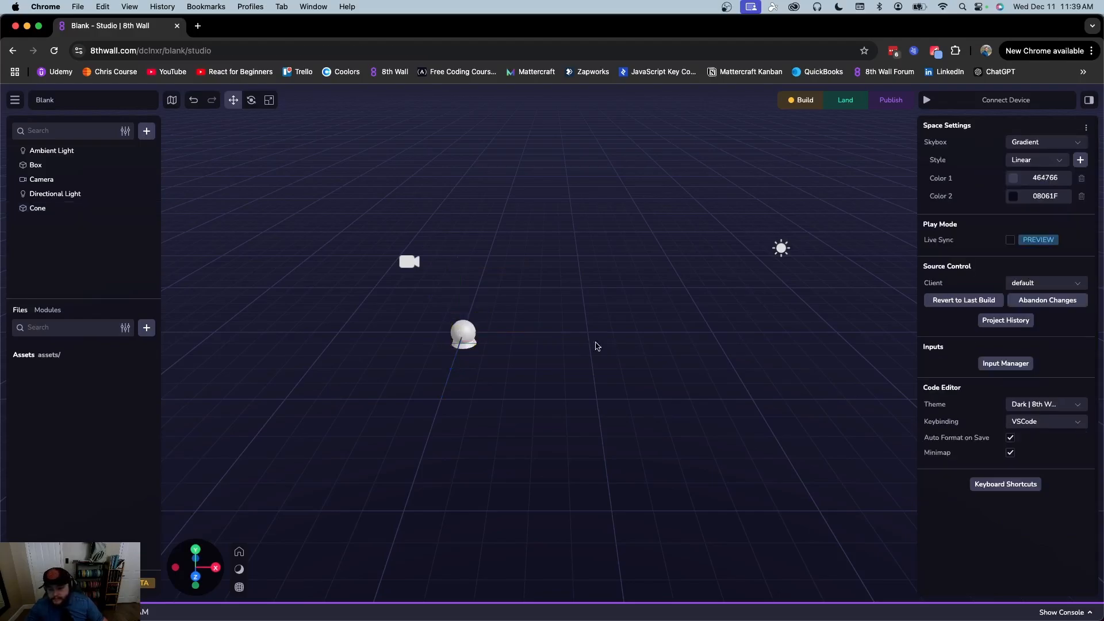
left_click(36, 209)
left_click_drag(474, 344, 563, 380)
left_click(632, 322)
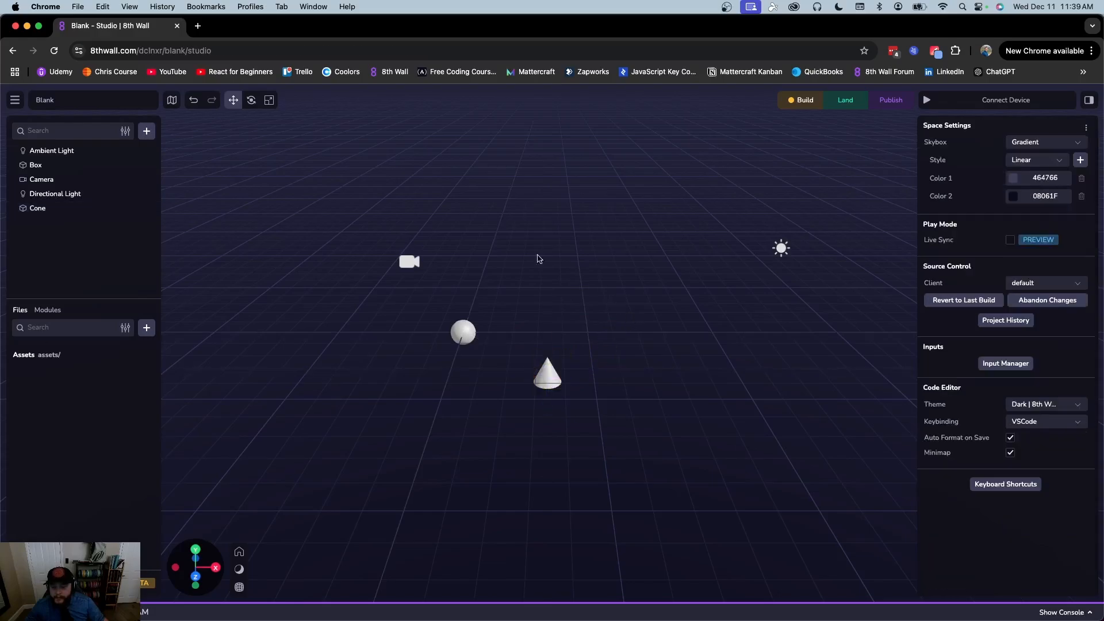
left_click(252, 101)
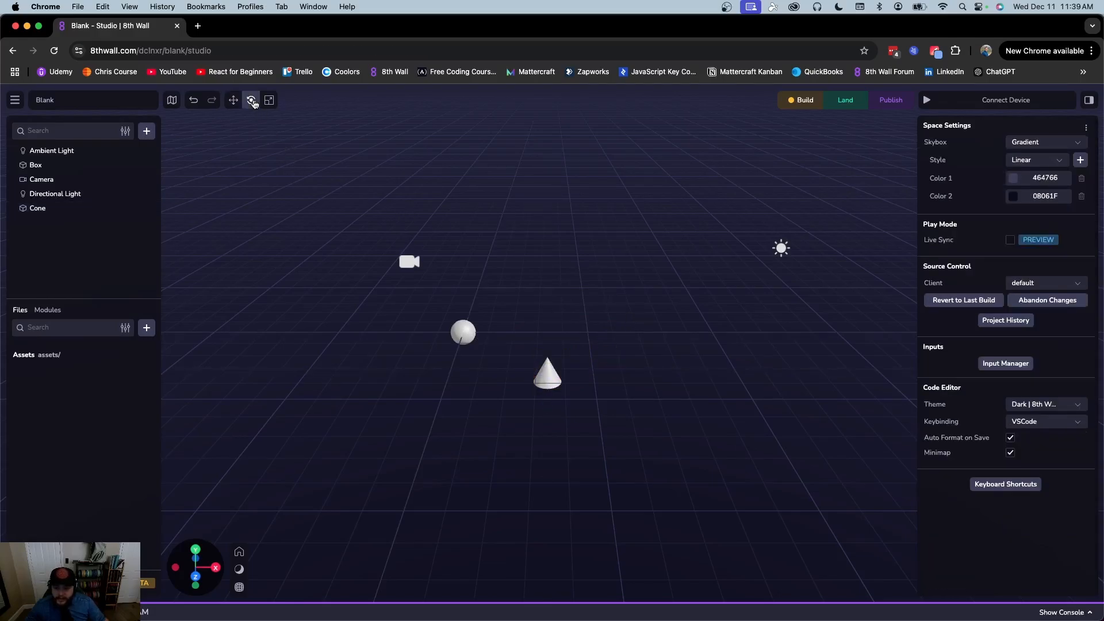
Rotate the cone onto its side, to about X 36, Y 143, Z -93
left_click(547, 384)
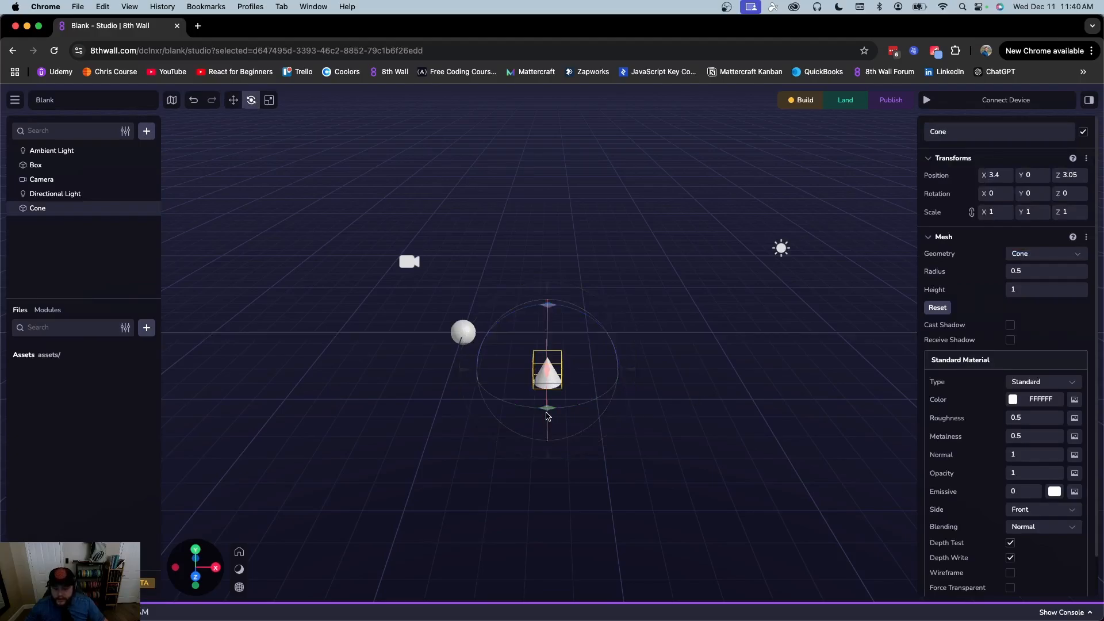
left_click_drag(547, 415, 518, 405)
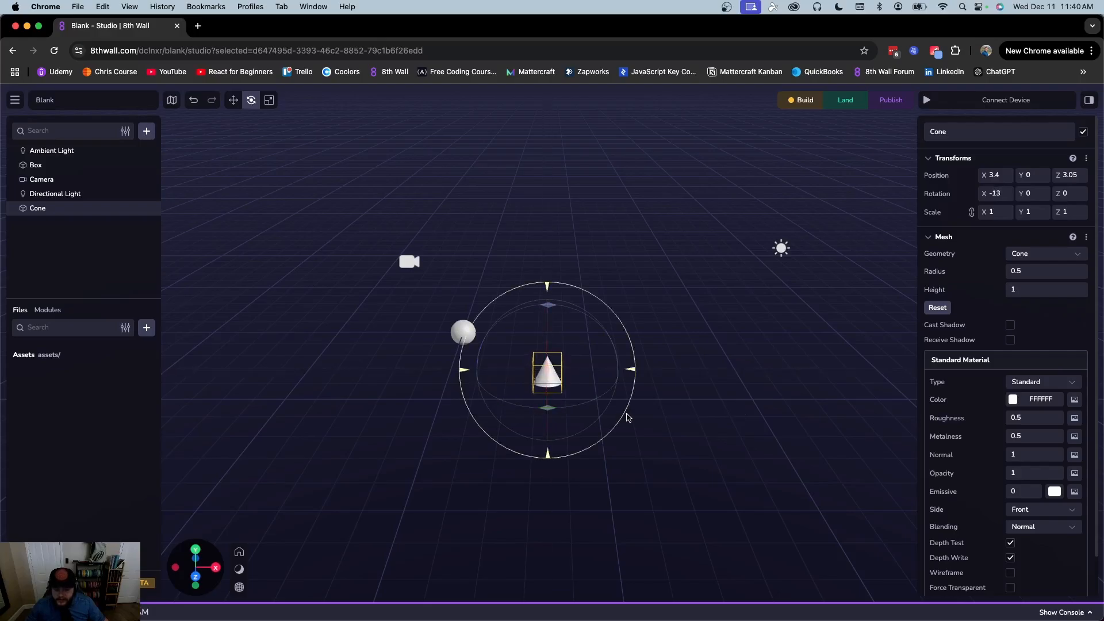
key("super+z")
key("super+z")
key("super+z")
scroll(693, 414, "up", 5)
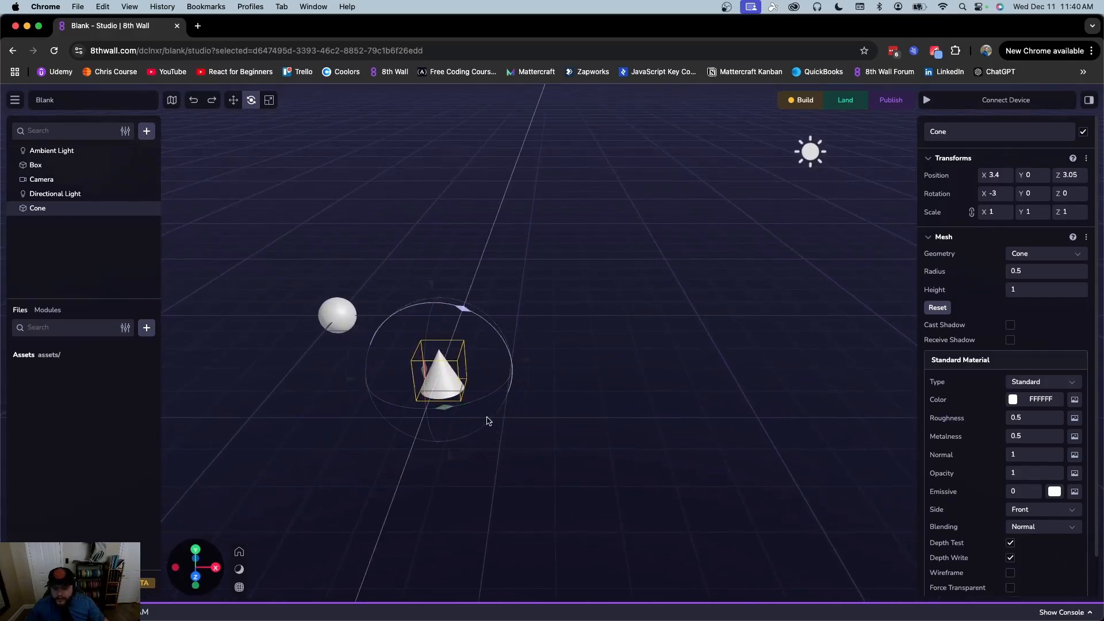
left_click_drag(450, 408, 460, 311)
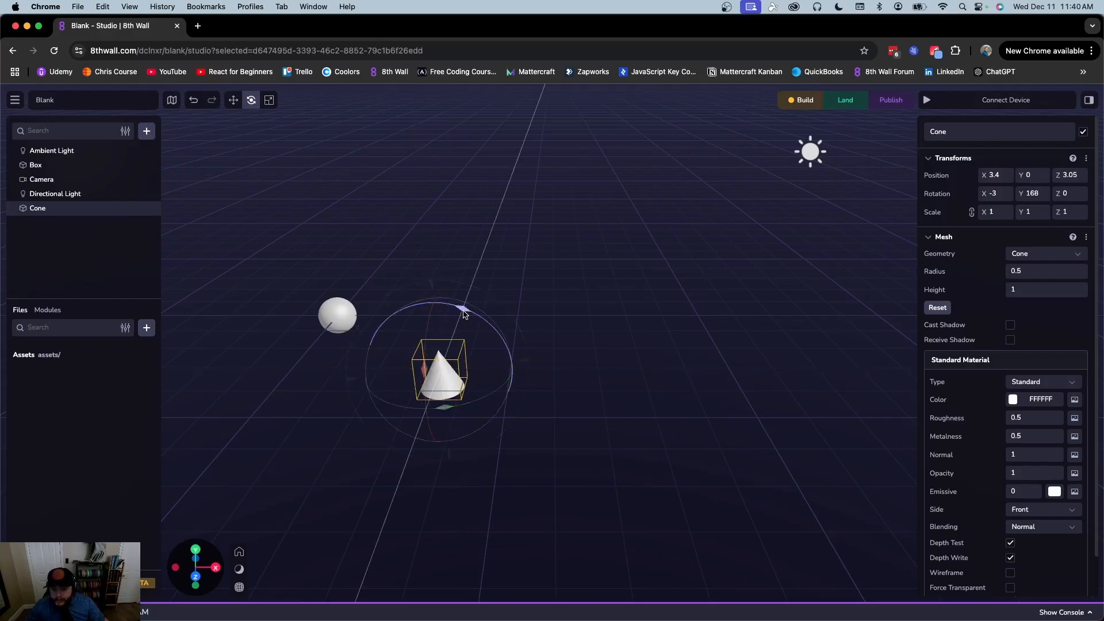
left_click_drag(465, 312, 404, 368)
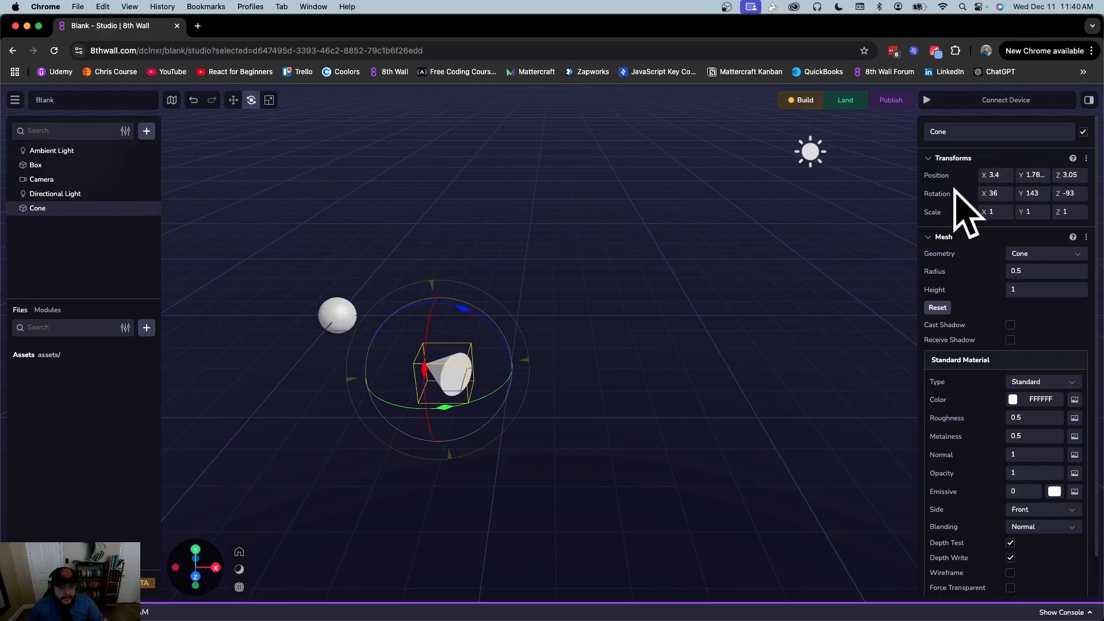
left_click(270, 101)
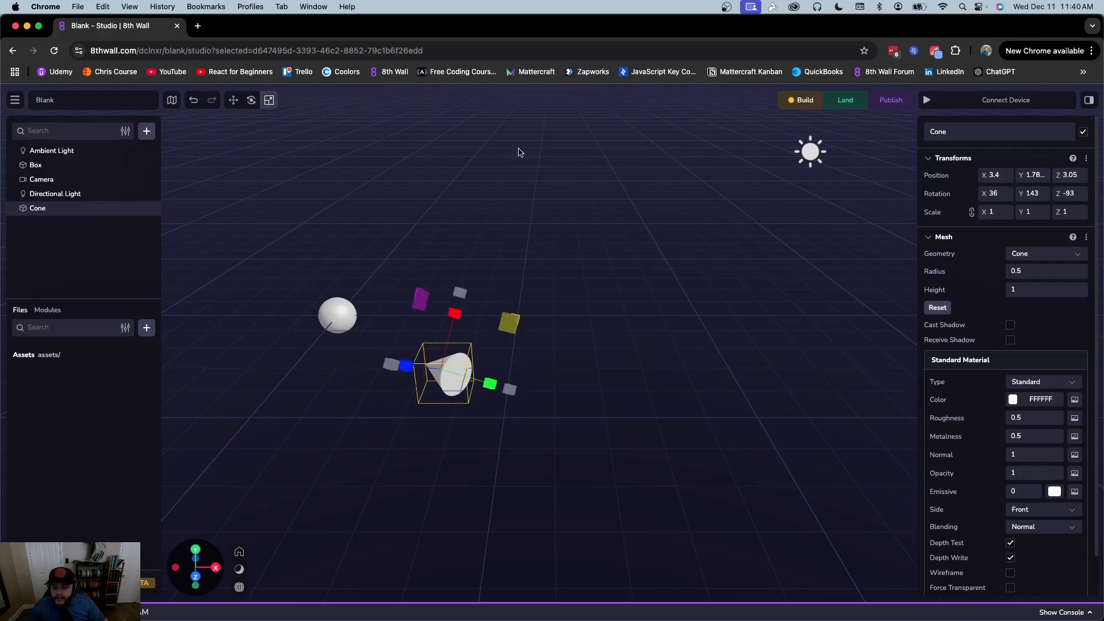
left_click(996, 193)
type("0")
left_click(1037, 192)
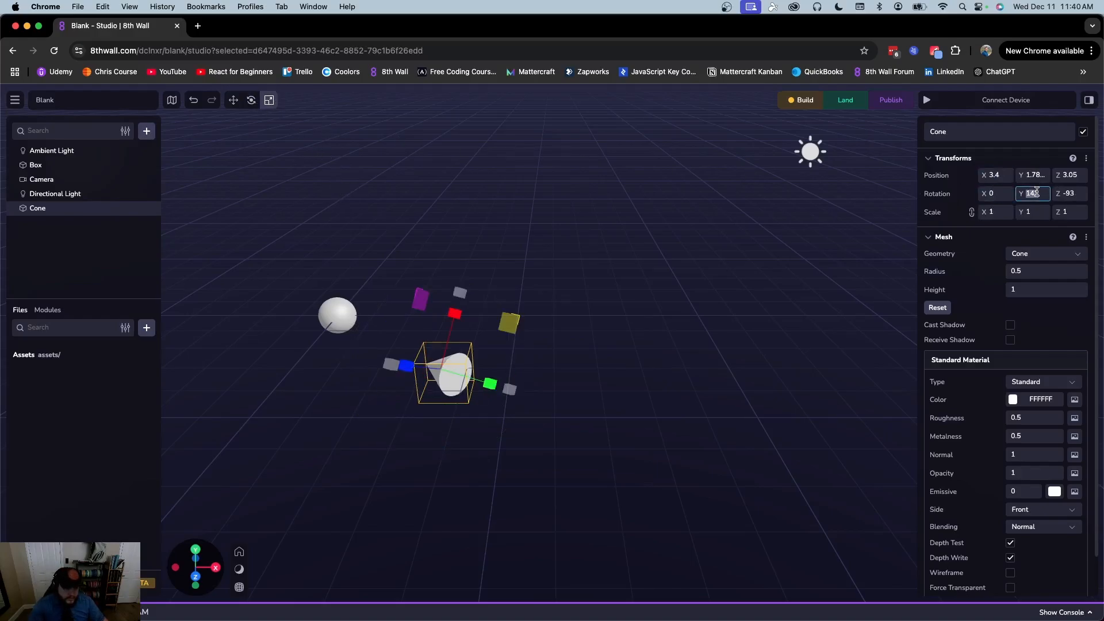
type("0")
left_click(1081, 195)
type("0")
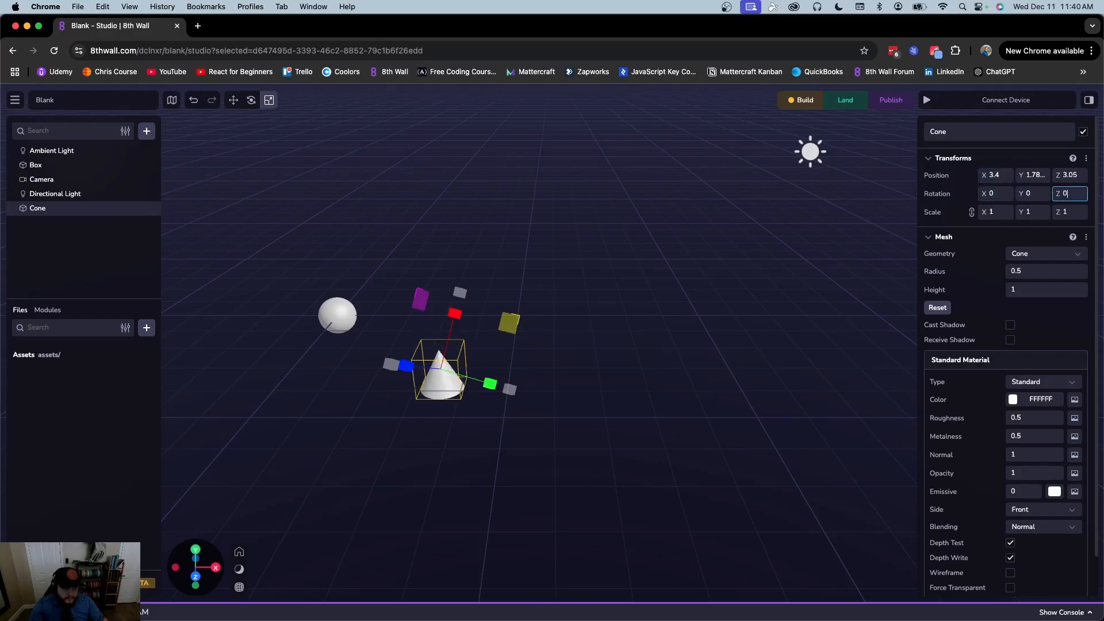
scroll(627, 335, "up", 2)
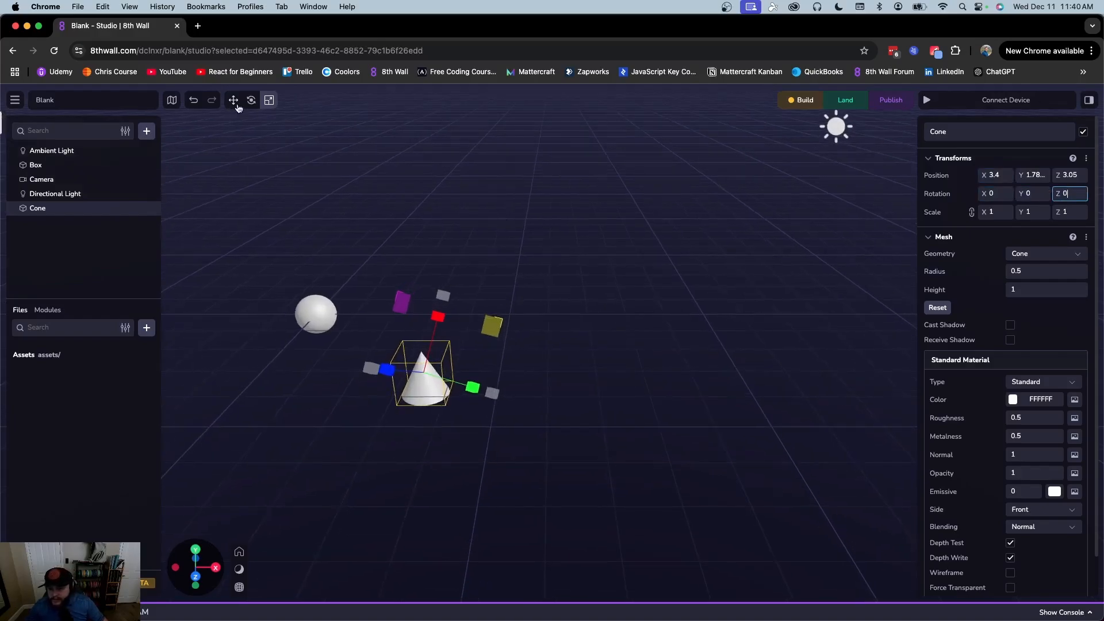
left_click(266, 102)
scroll(508, 365, "down", 5)
scroll(508, 365, "up", 5)
left_click(642, 373)
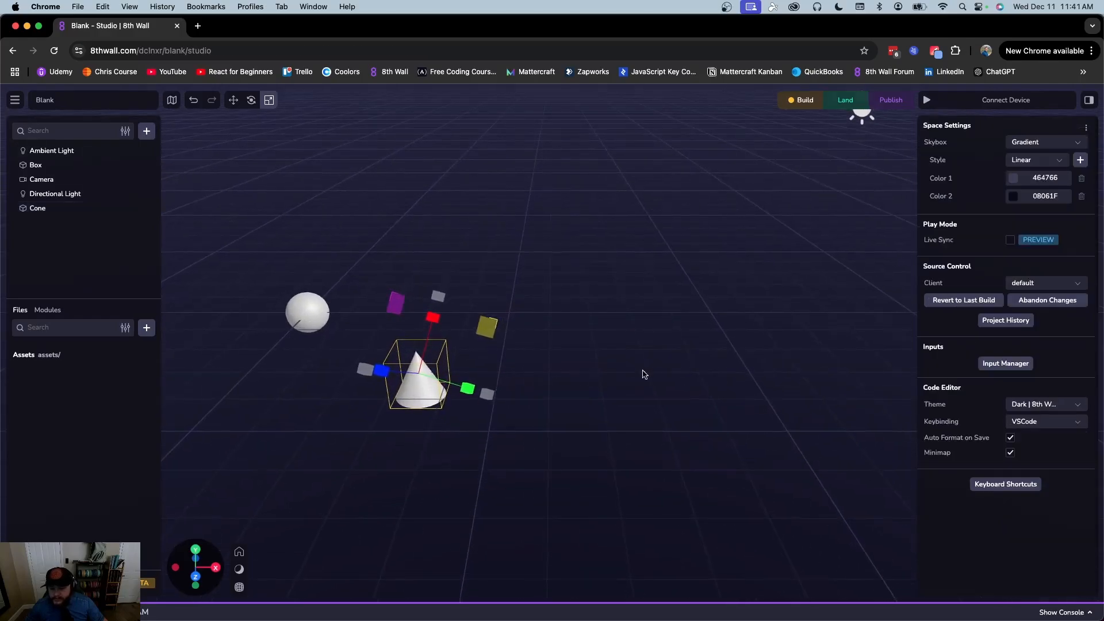
left_click(428, 389)
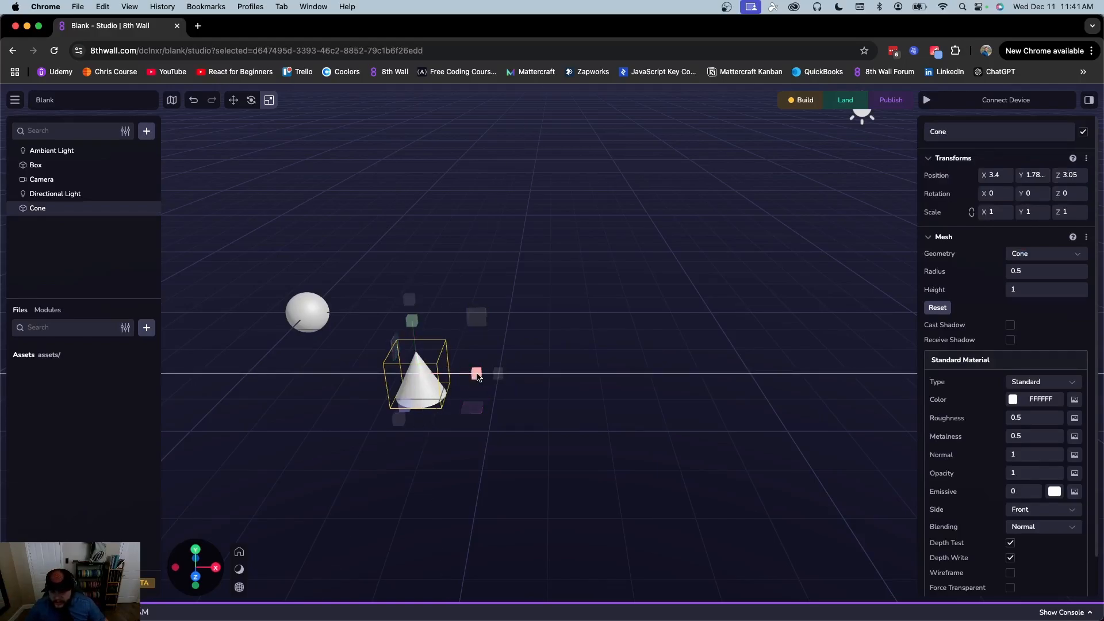
Stretch and resize the cone with the scale gizmo handles and the Scale X field
left_click_drag(476, 375, 684, 381)
left_click_drag(407, 406, 401, 463)
left_click_drag(411, 322, 404, 199)
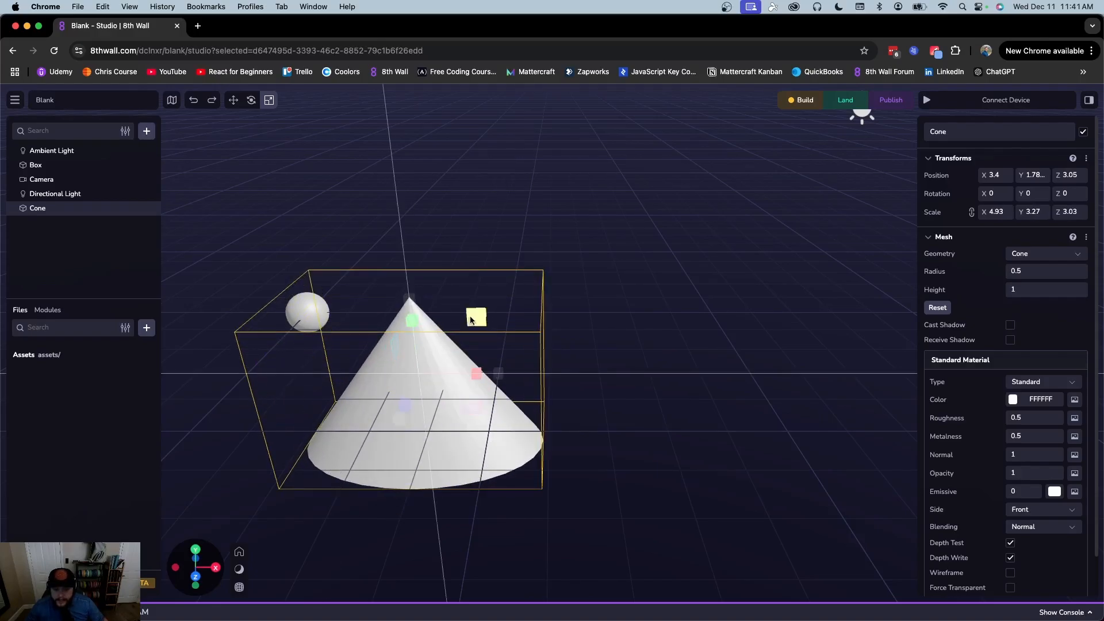
left_click_drag(470, 320, 511, 334)
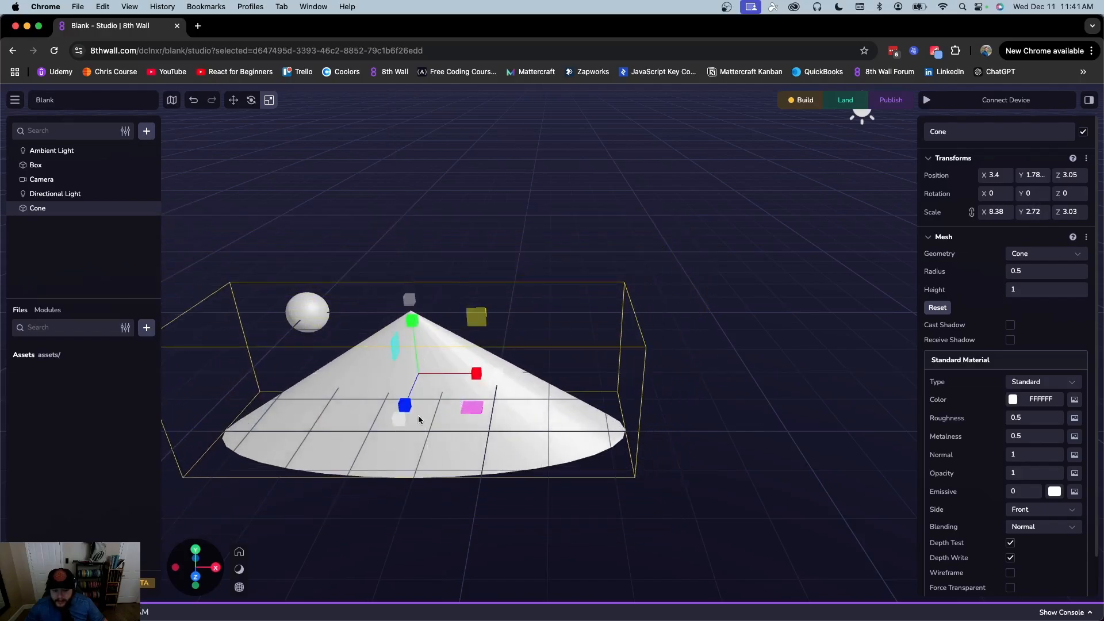
left_click_drag(464, 409, 419, 449)
left_click_drag(395, 344, 398, 292)
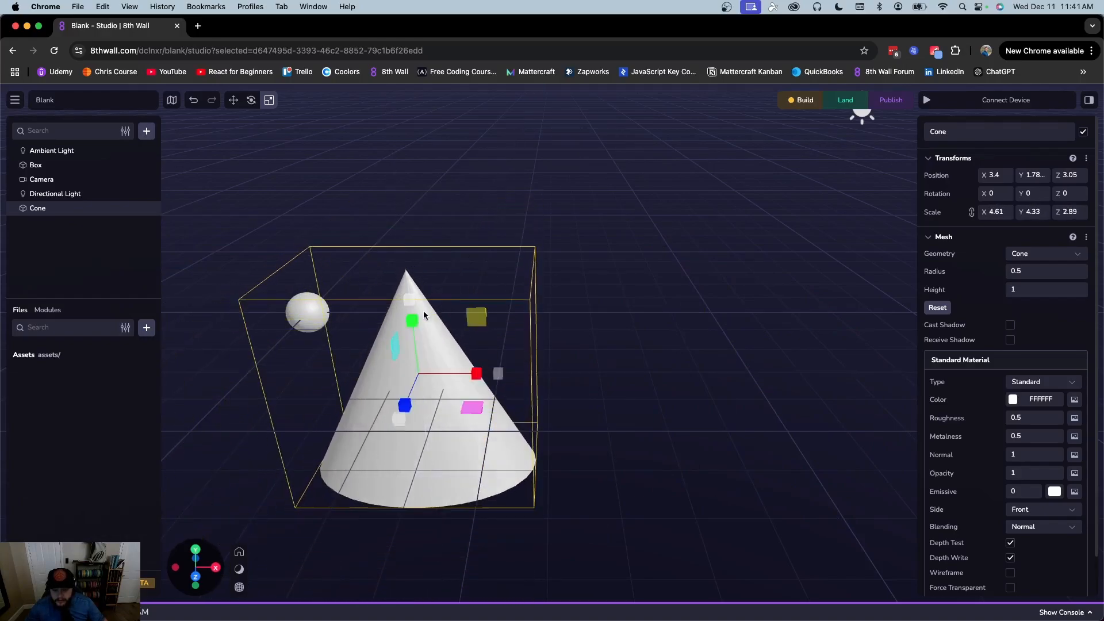
left_click_drag(401, 424, 429, 398)
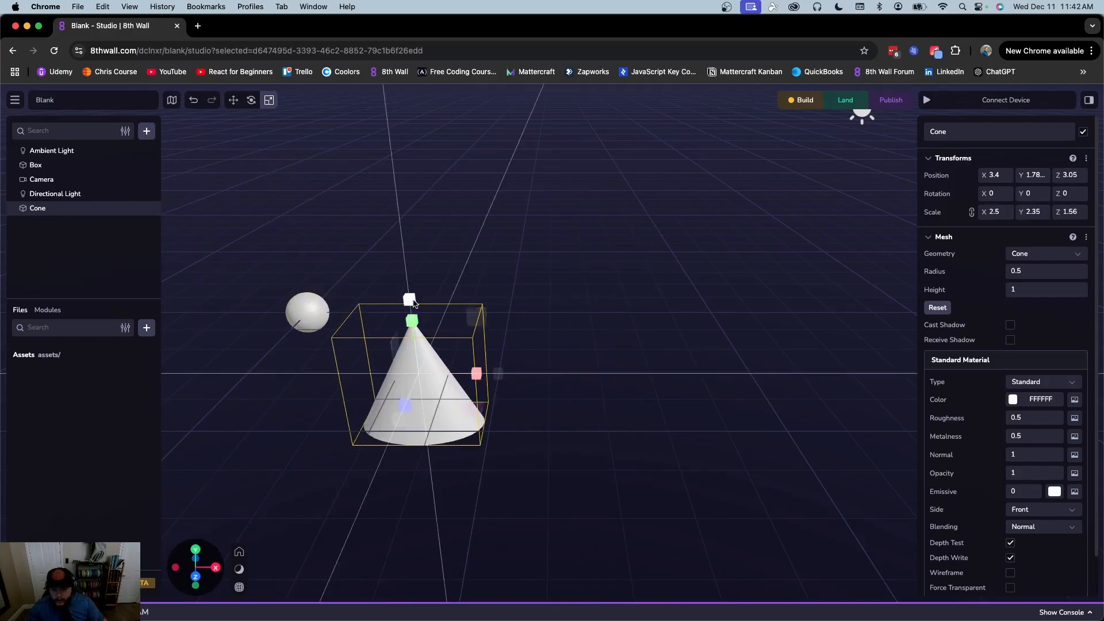
left_click_drag(498, 374, 544, 372)
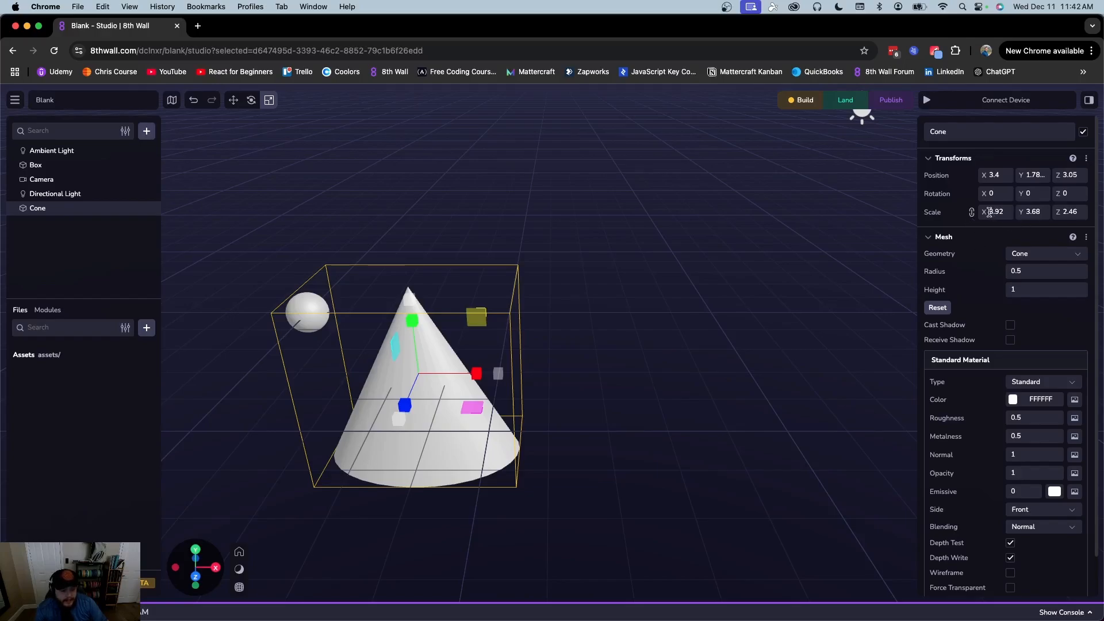
mouse_move(984, 212)
left_mouse_down()
mouse_move(1029, 212)
mouse_move(978, 212)
mouse_move(1023, 212)
mouse_move(990, 212)
left_mouse_up()
Unlink the scale axes, widen X, then set Scale X, Y and Z back to 1
left_click(972, 214)
left_click_drag(984, 212, 1040, 209)
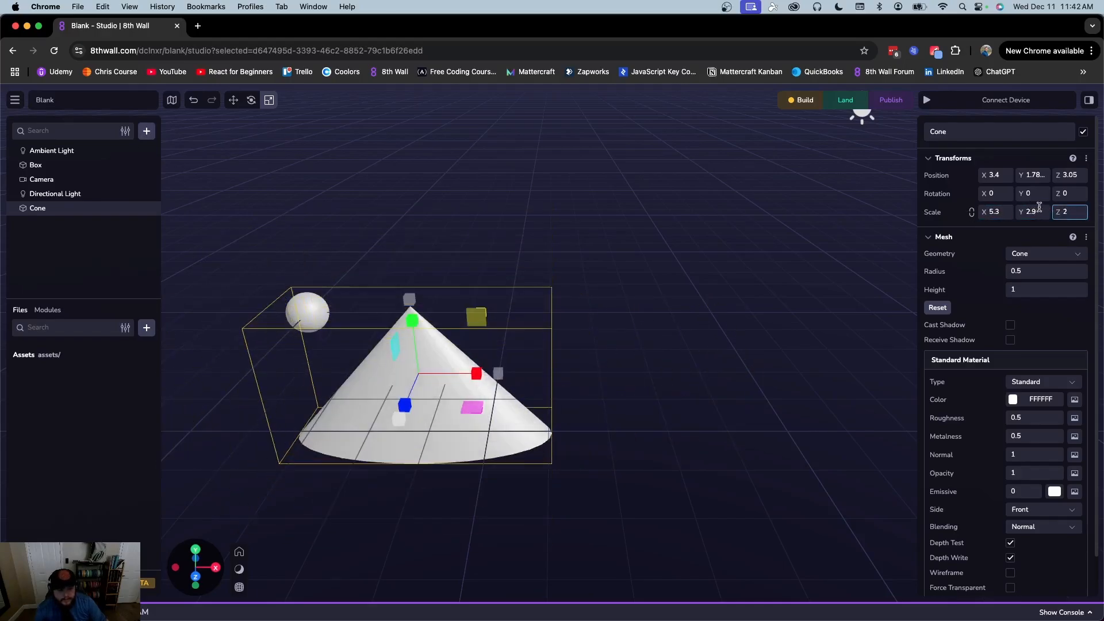
left_click(995, 213)
type("1")
left_click(1041, 211)
type("1")
left_click(1066, 212)
type("1")
key("Return")
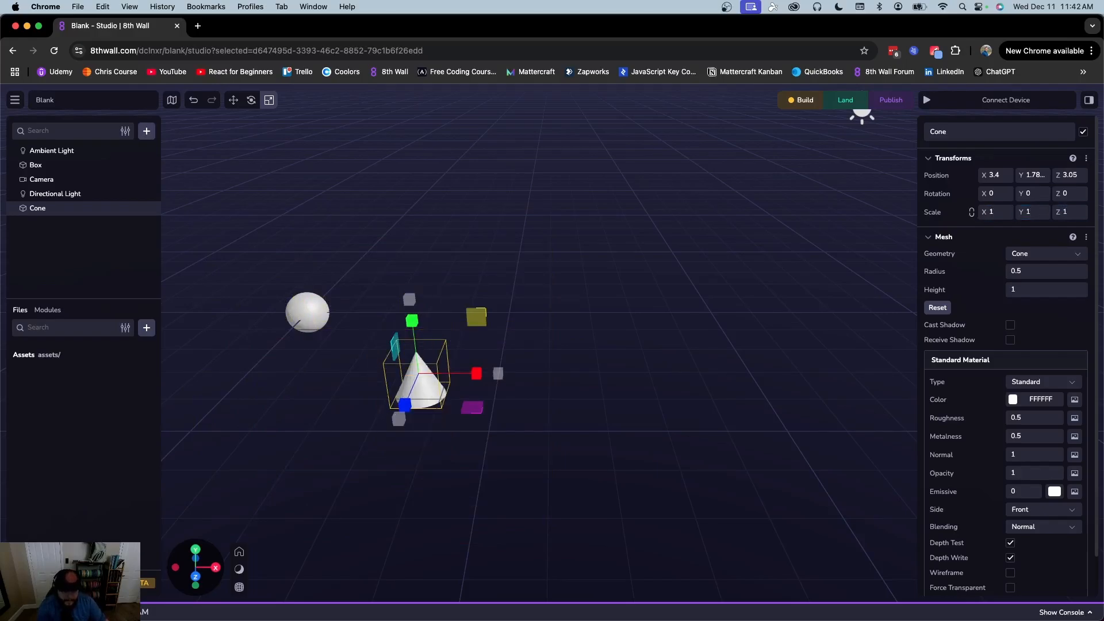
left_click(754, 285)
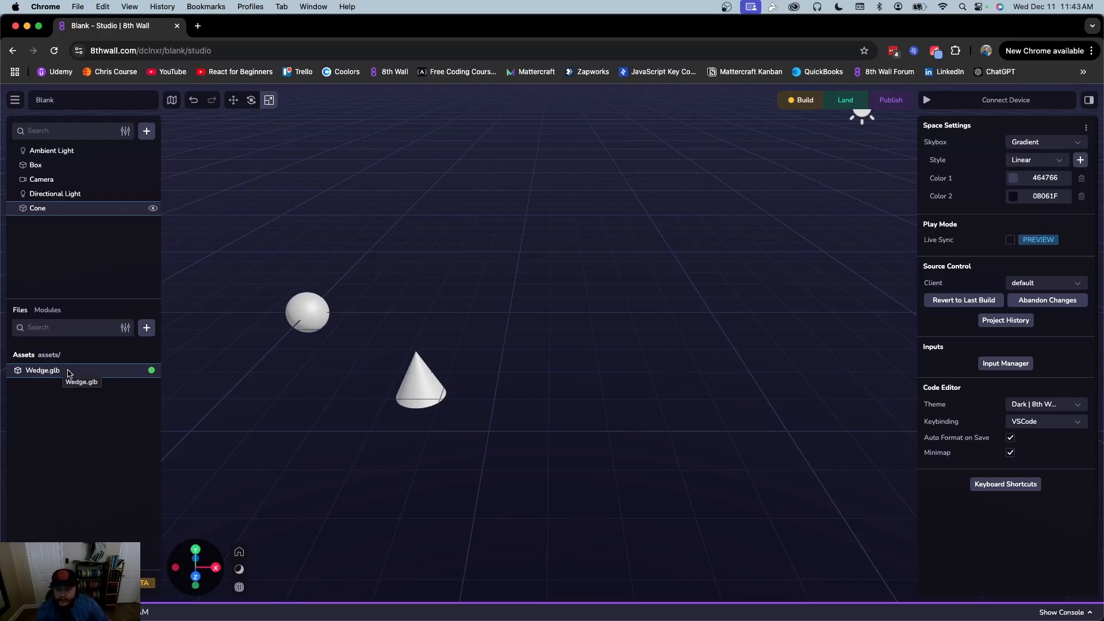
Place Wedge.glb in the scene, turn it to Y -86, and move it to X 4.52, Z 0.982
left_click_drag(43, 372, 581, 315)
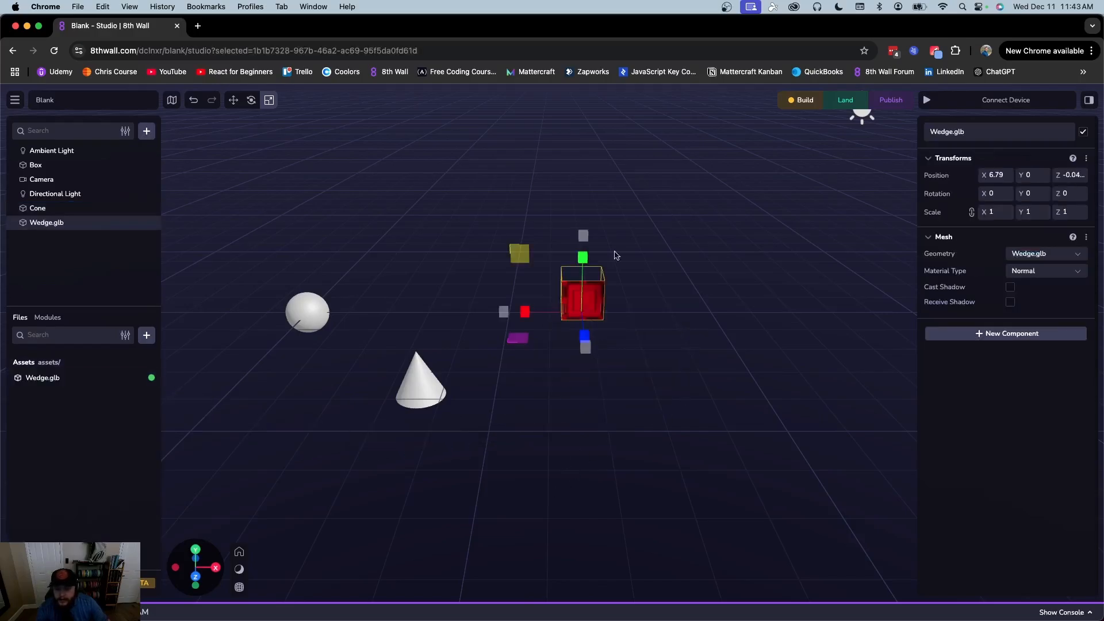
left_click(251, 100)
left_click_drag(575, 345, 537, 353)
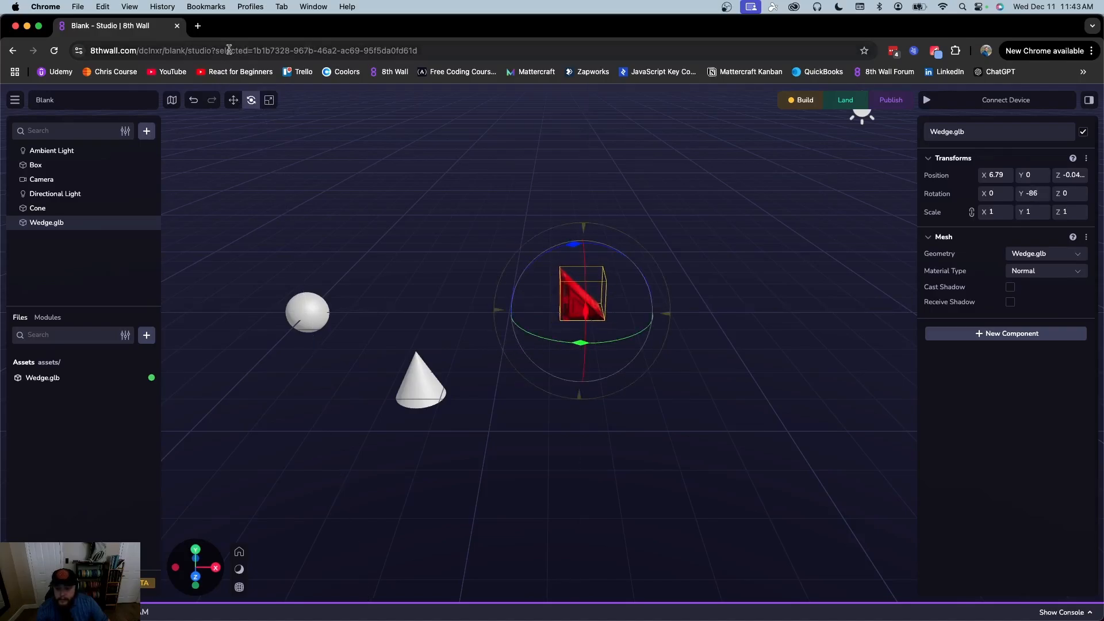
left_click(233, 100)
left_click_drag(579, 314, 485, 327)
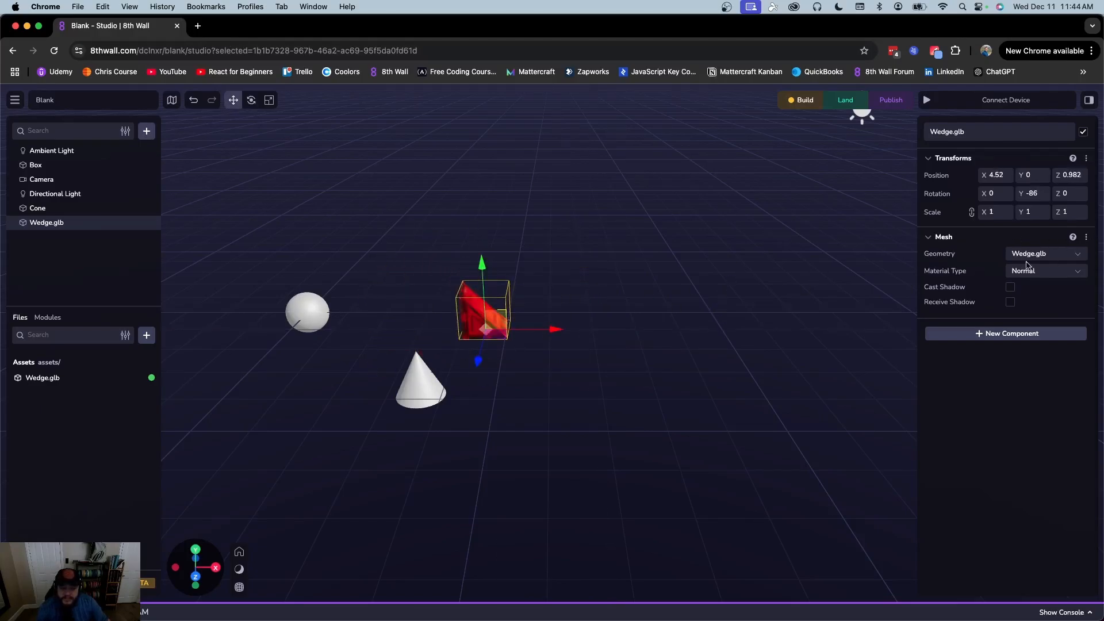
Select the red wedge and switch its geometry to the Plane primitive
left_click(420, 393)
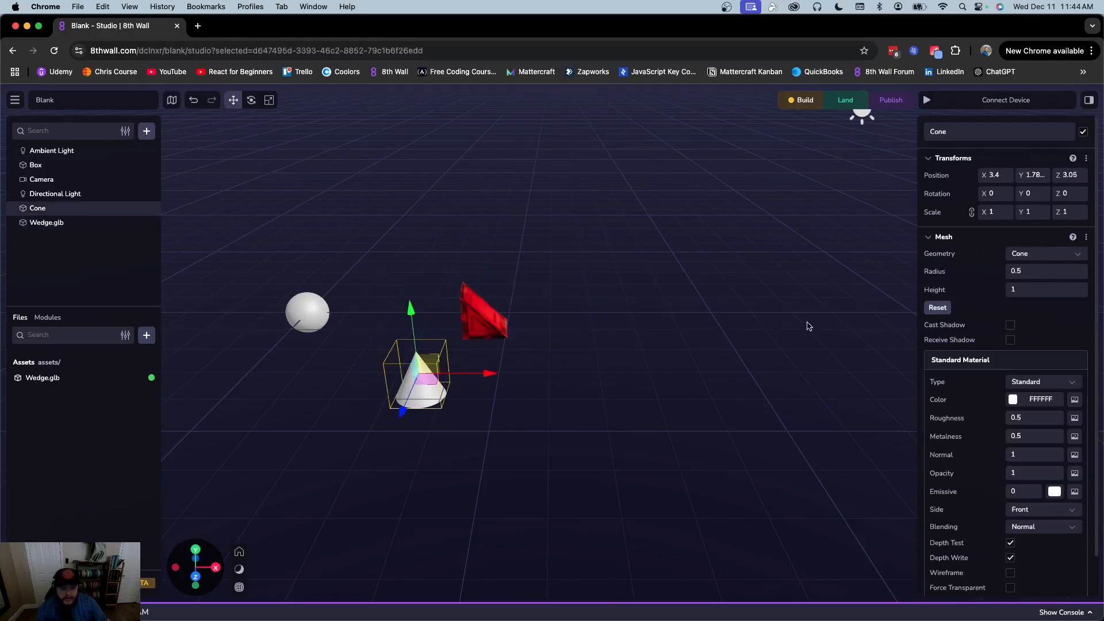
left_click(503, 325)
left_click(1043, 256)
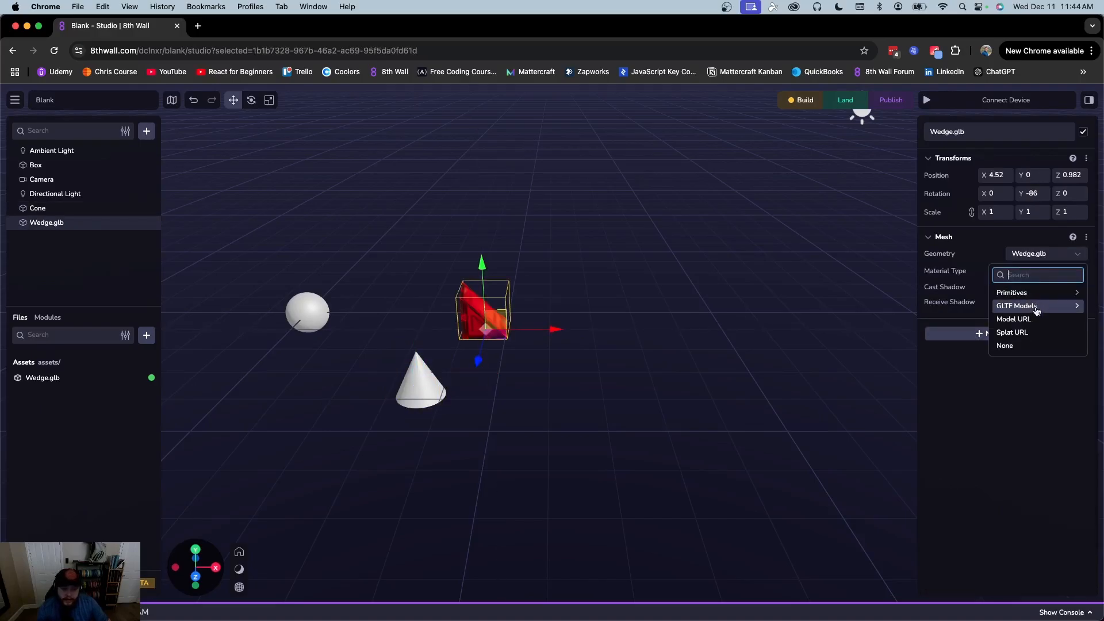
left_click(1029, 293)
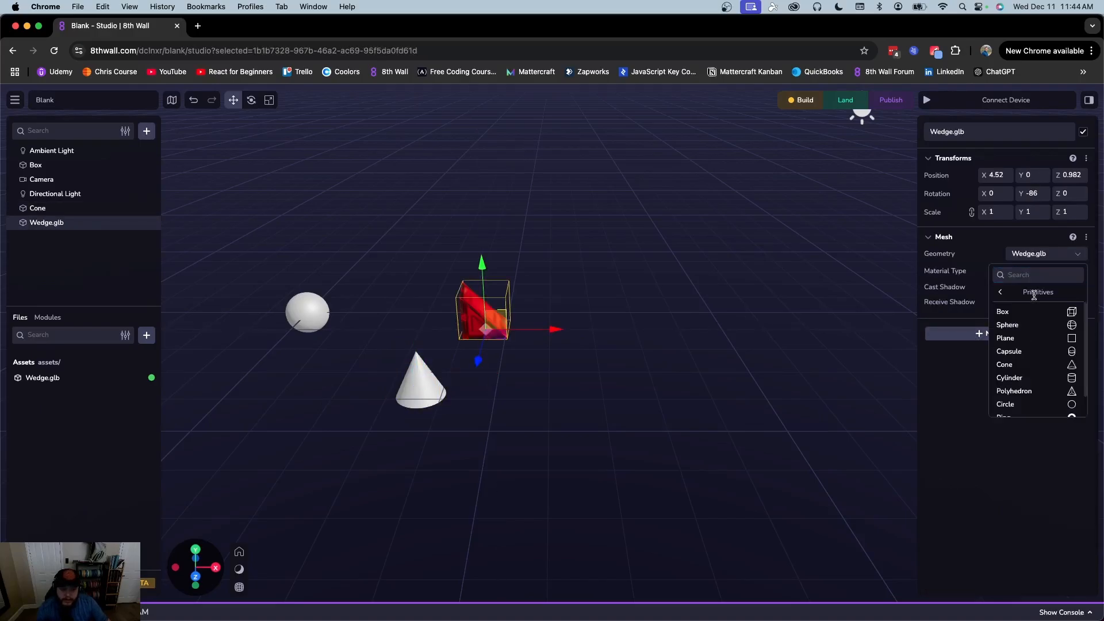
left_click(1034, 340)
Restore the wedge's Wedge.glb model geometry and keep its material type Normal
left_click(1069, 258)
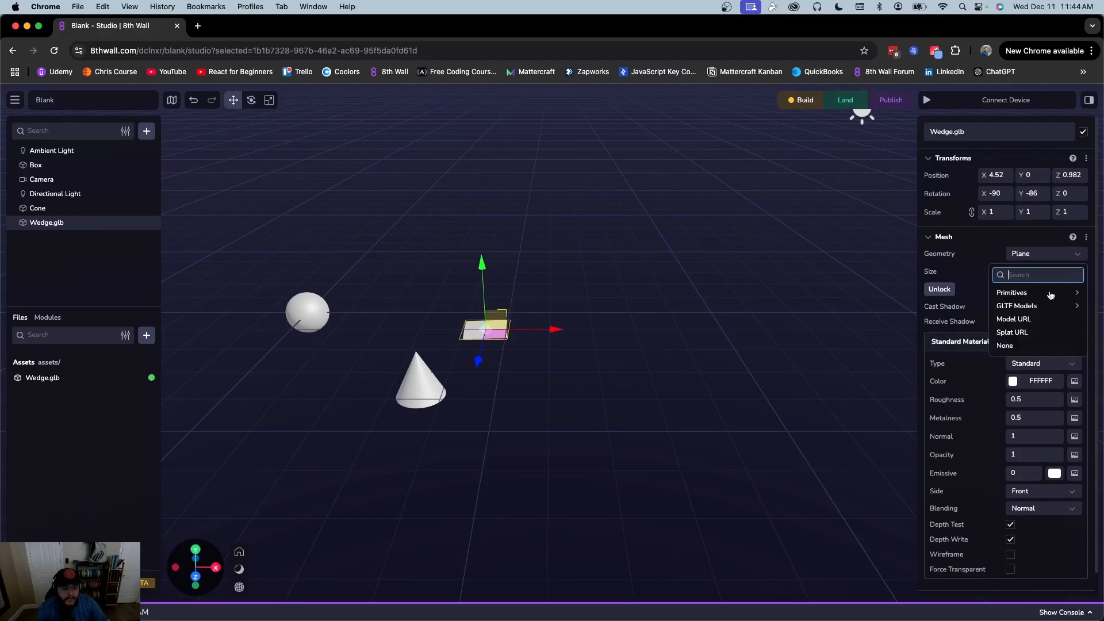
left_click(1039, 303)
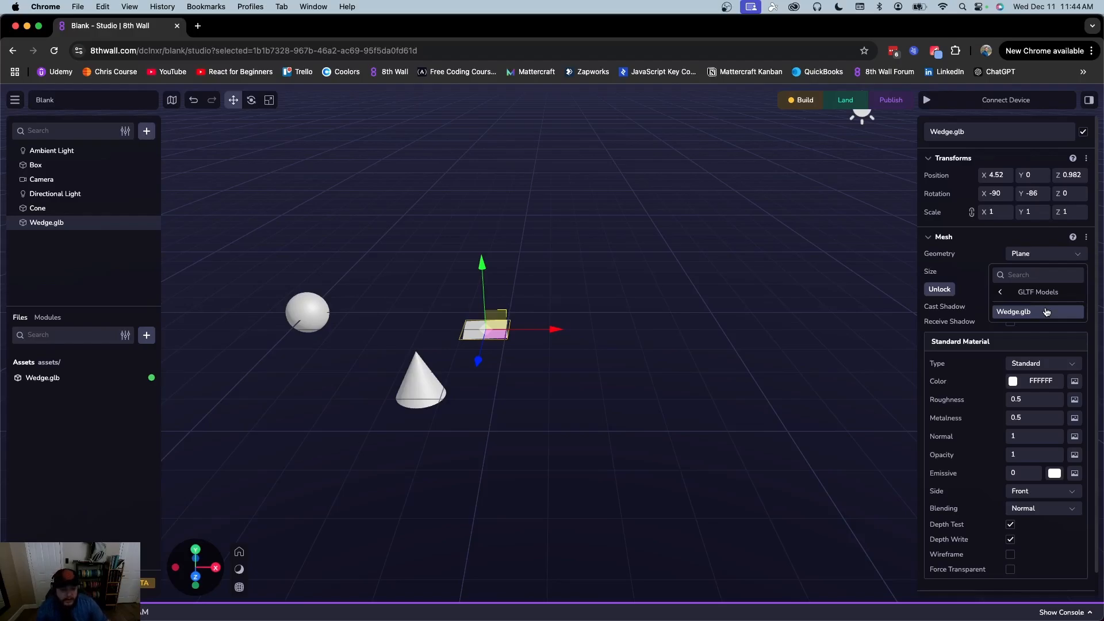
left_click(1045, 313)
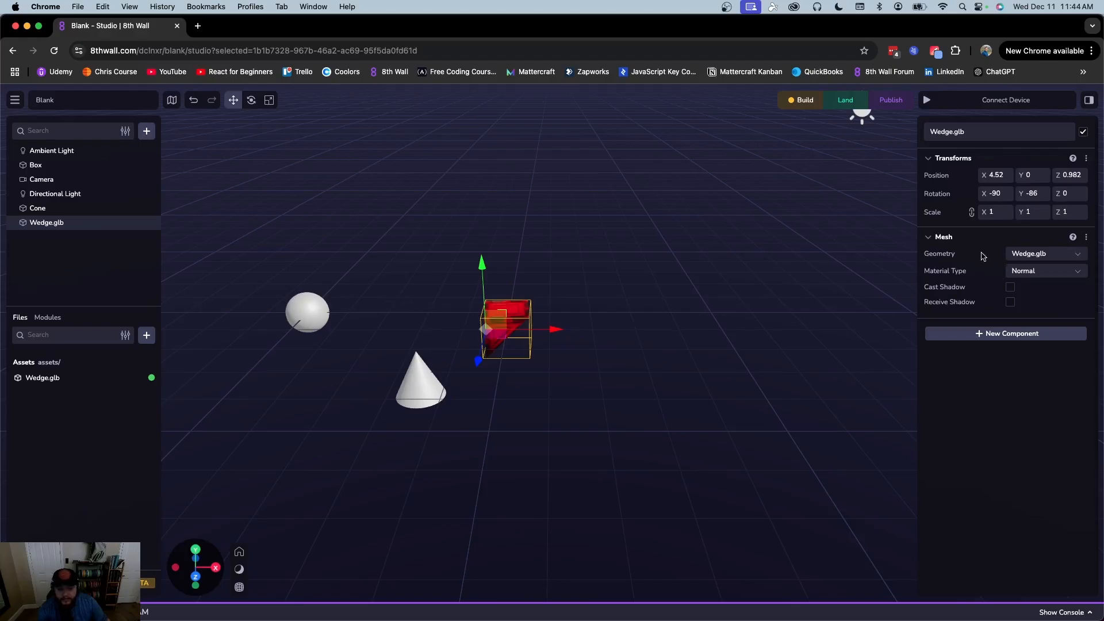
left_click(1026, 269)
left_click(1034, 292)
Set the Wedge.glb asset's material colour to pure white FFFFFF
left_click(56, 380)
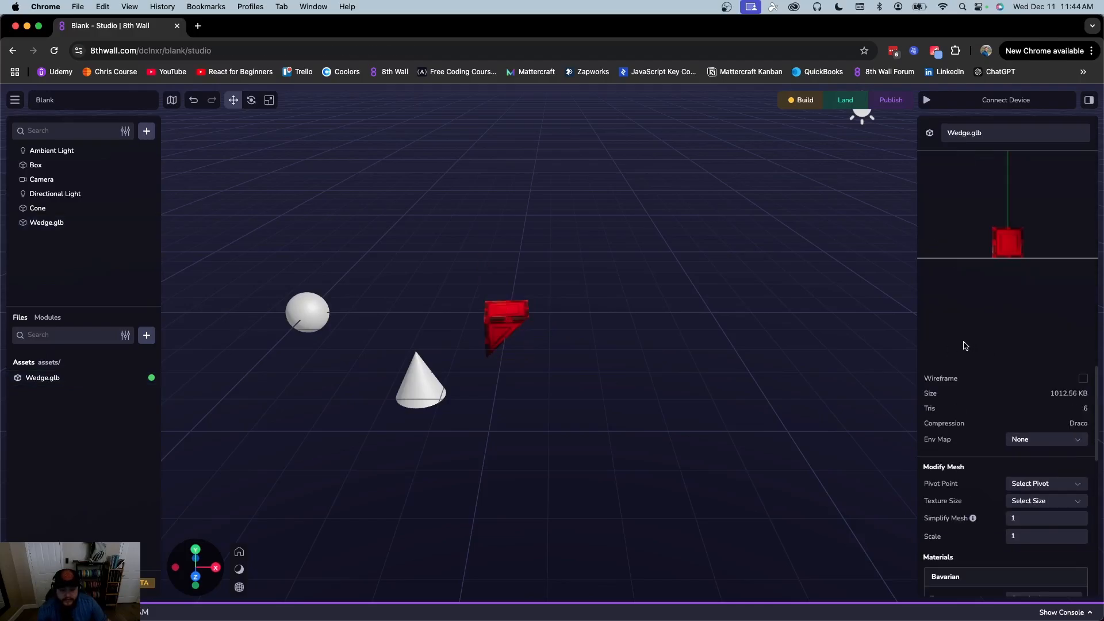
mouse_move(1039, 276)
left_mouse_down()
mouse_move(1022, 331)
mouse_move(1045, 281)
mouse_move(1026, 280)
left_mouse_up()
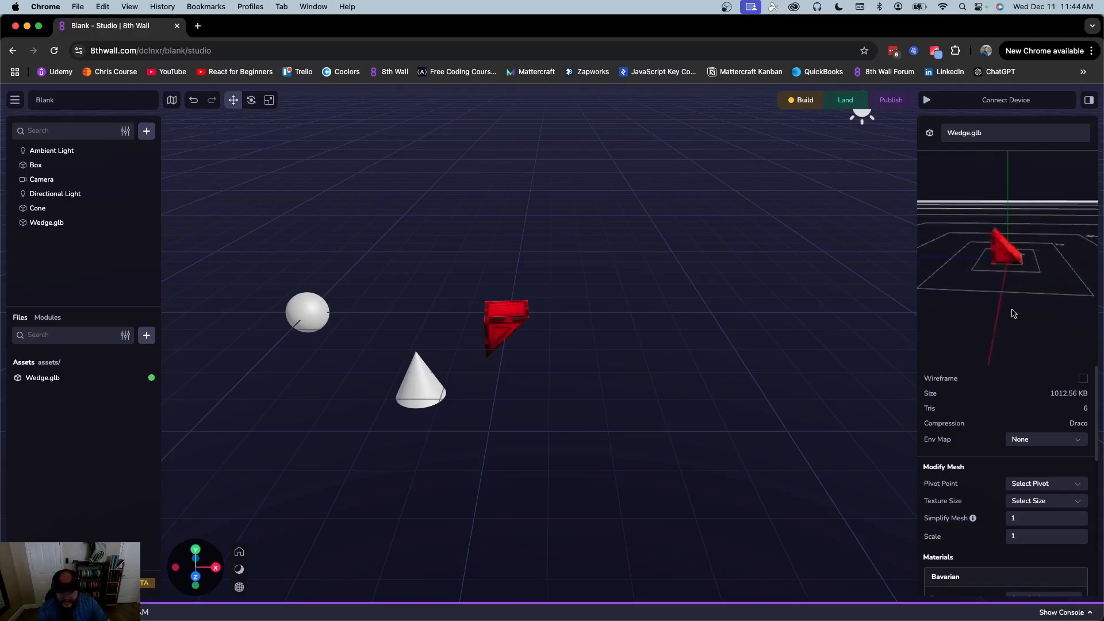
left_click_drag(1061, 288, 1036, 293)
scroll(1007, 437, "down", 3)
scroll(1007, 471, "down", 3)
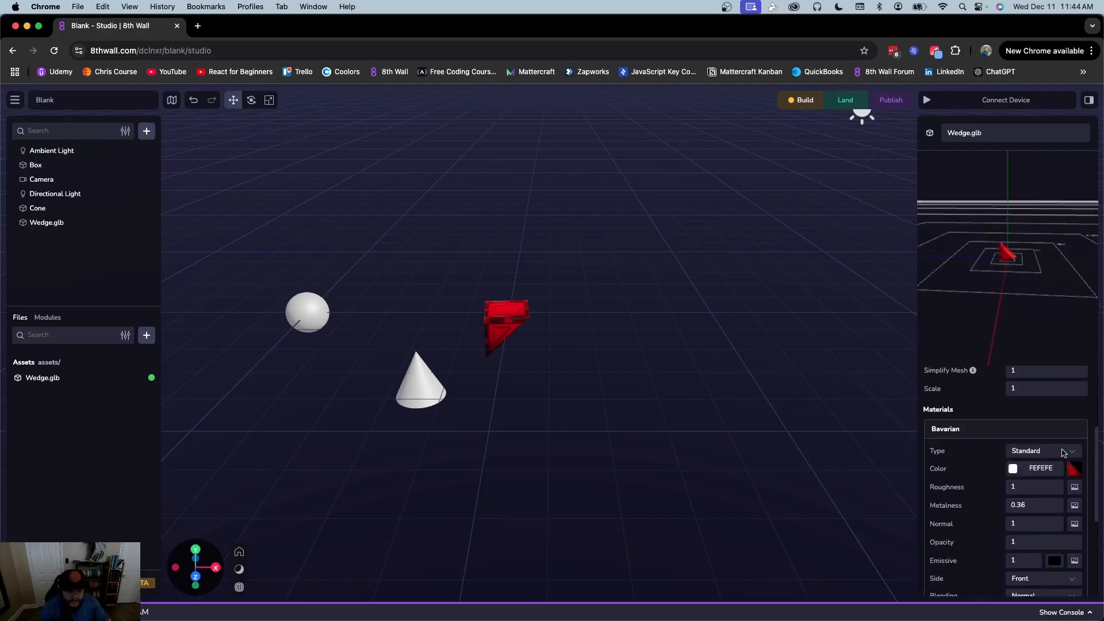
left_click(1012, 471)
left_click_drag(956, 519, 848, 429)
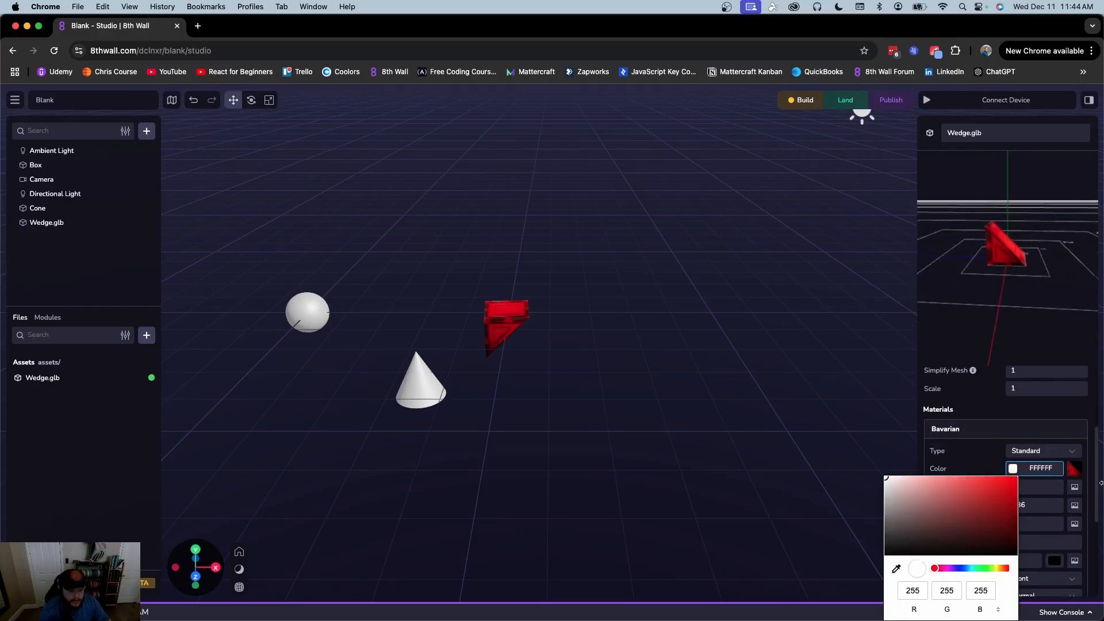
left_click(1070, 473)
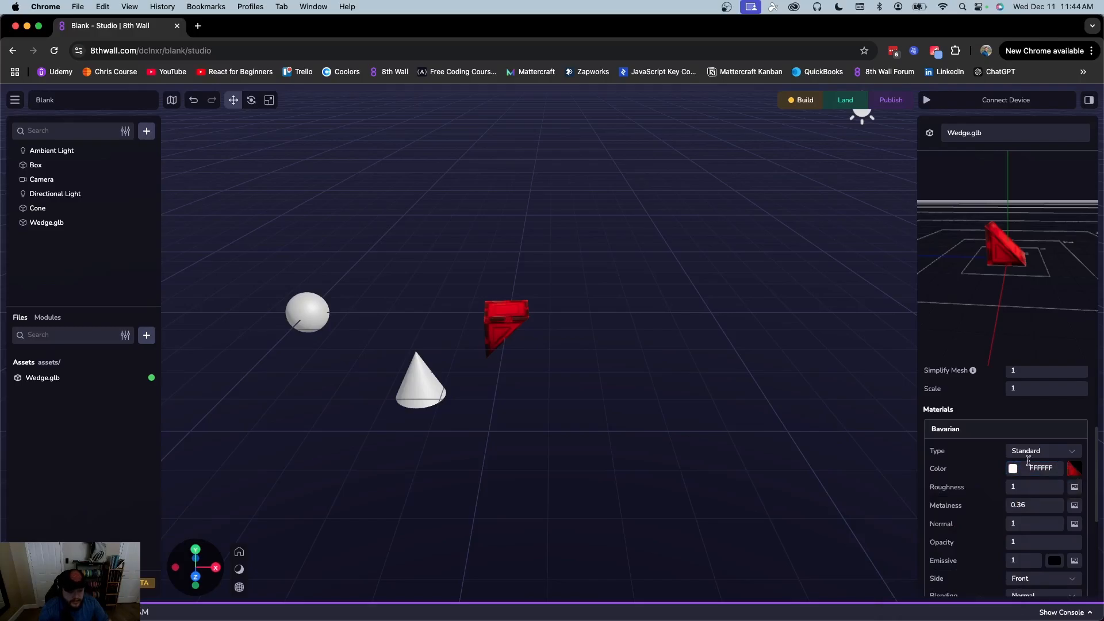
Set the Wedge.glb material roughness to 0
scroll(1014, 471, "down", 1)
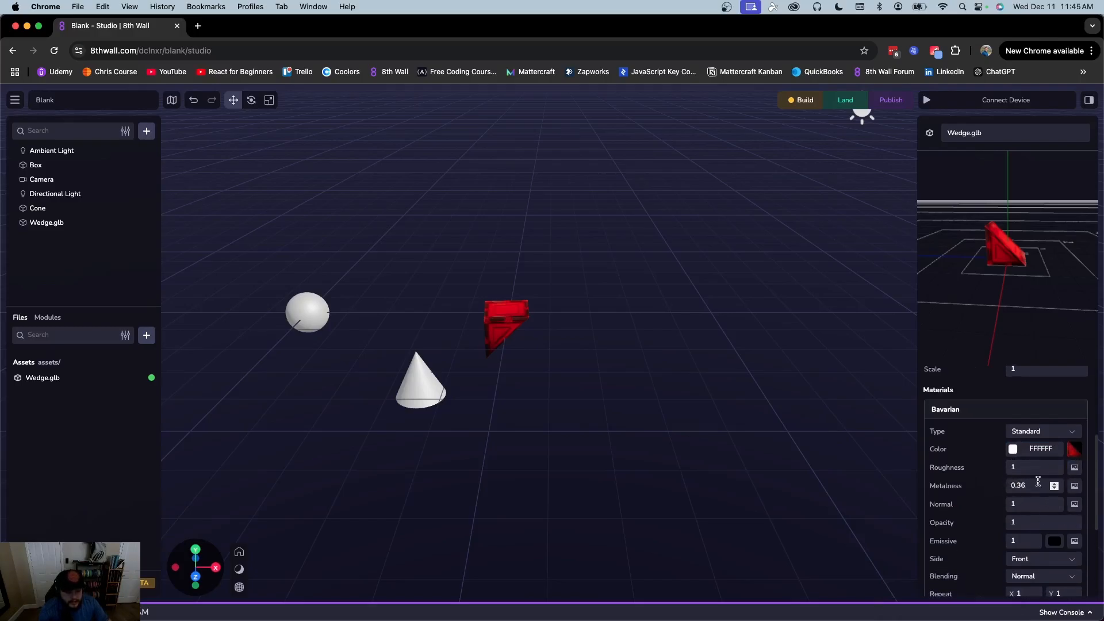
left_click(1012, 468)
type("0")
scroll(1028, 477, "down", 5)
scroll(1024, 500, "up", 3)
scroll(1025, 503, "up", 4)
scroll(1026, 503, "up", 2)
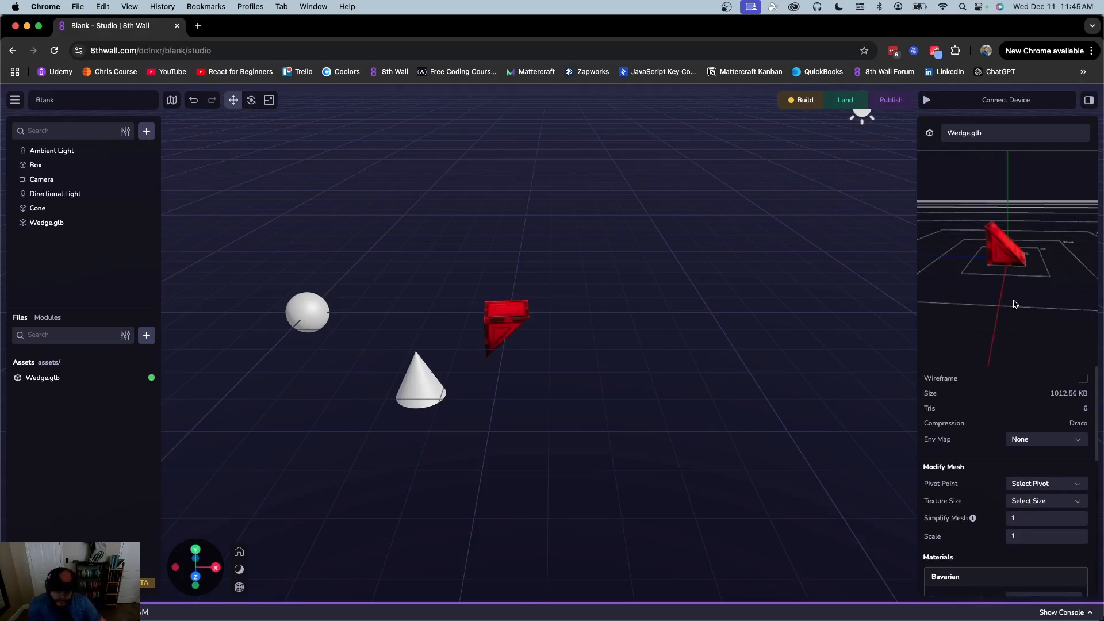
Deselect the asset and return to the My Projects page from the studio menu
left_click(879, 283)
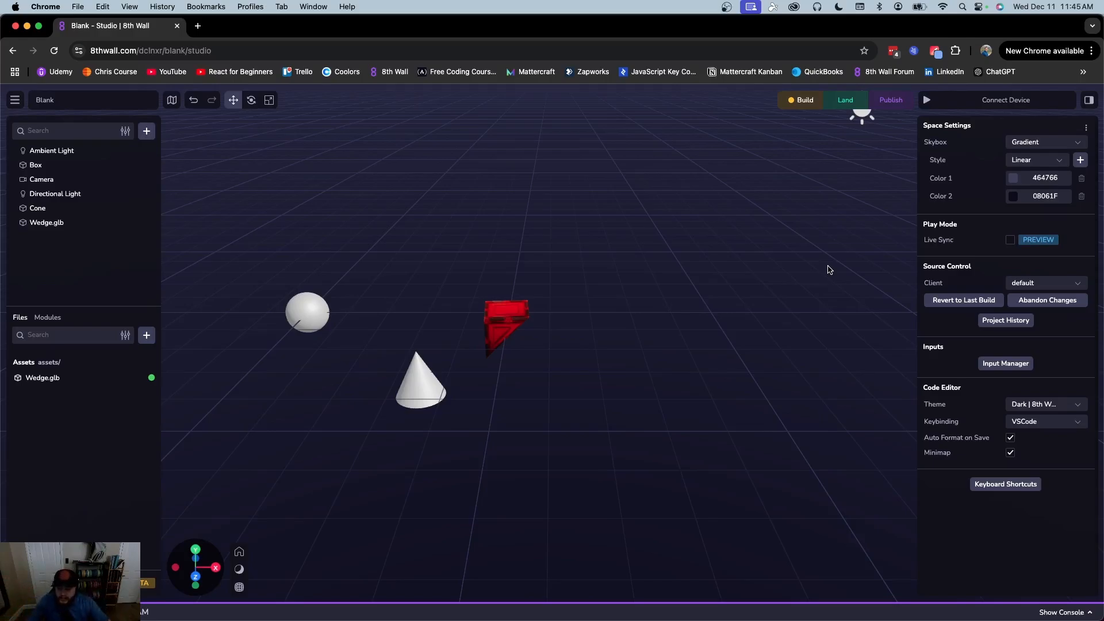
scroll(641, 249, "down", 6)
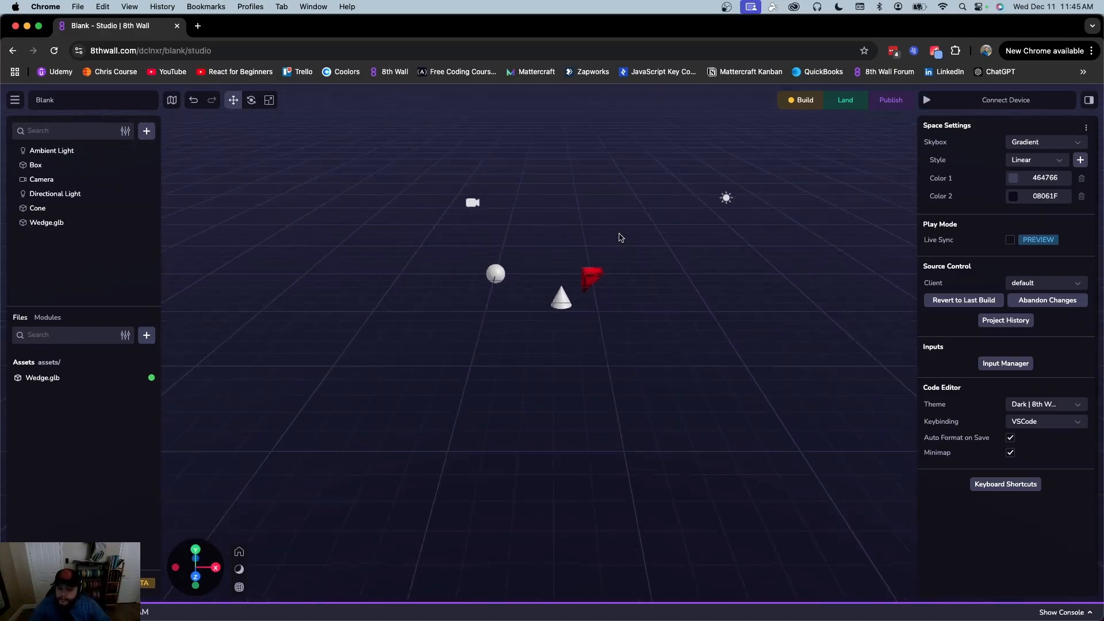
left_click(15, 102)
left_click(35, 126)
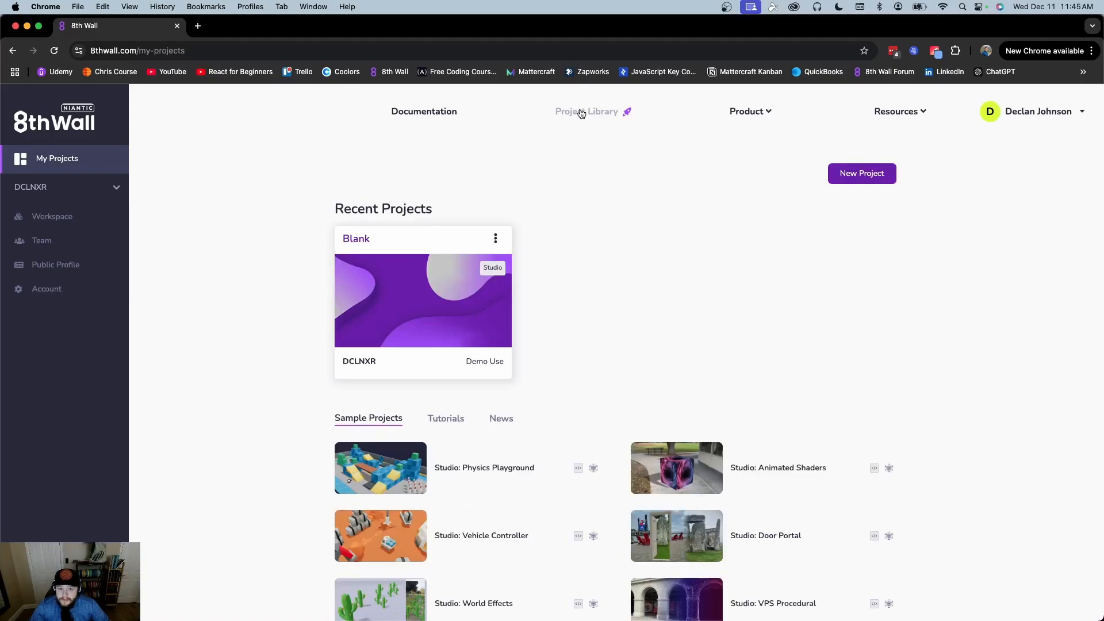
Open the Project Library and scroll down to the Studio sample project grid
left_click(582, 113)
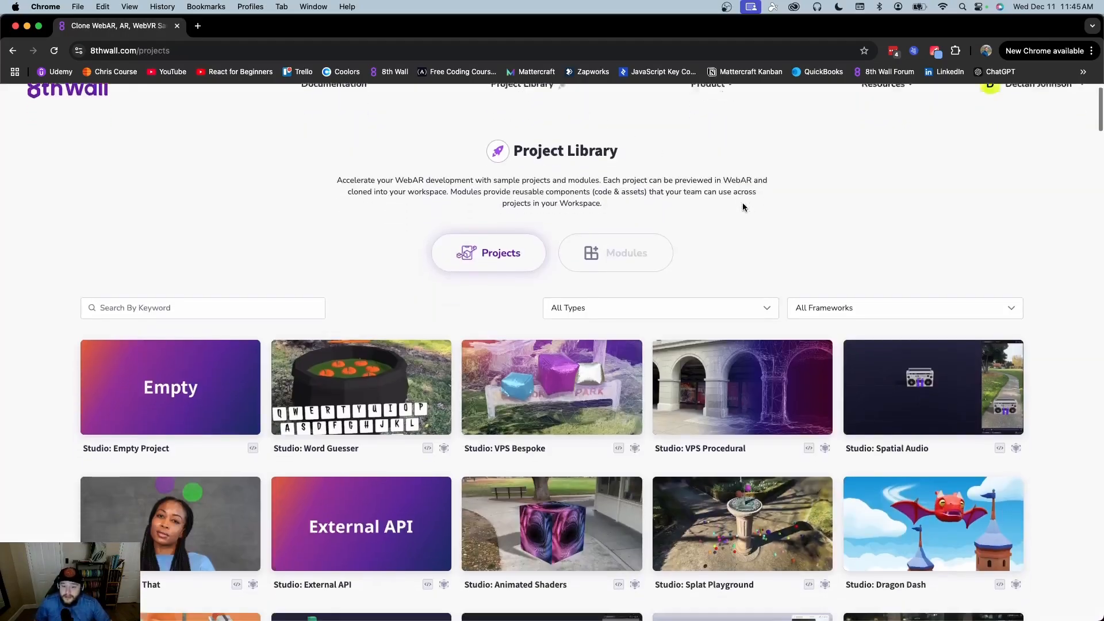
scroll(742, 204, "down", 3)
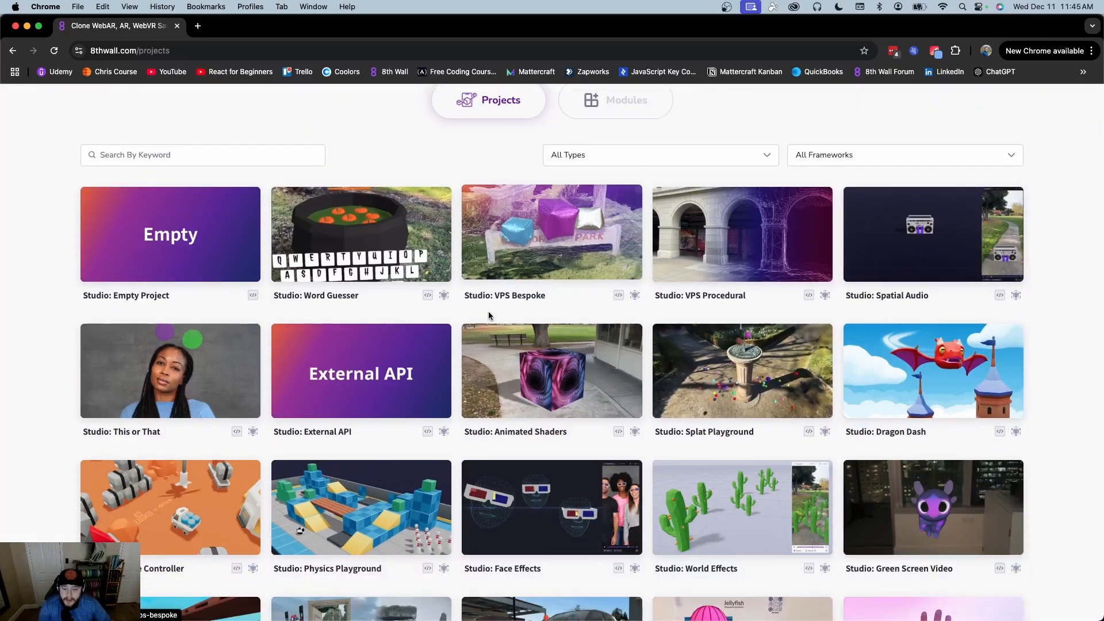
scroll(817, 299, "down", 3)
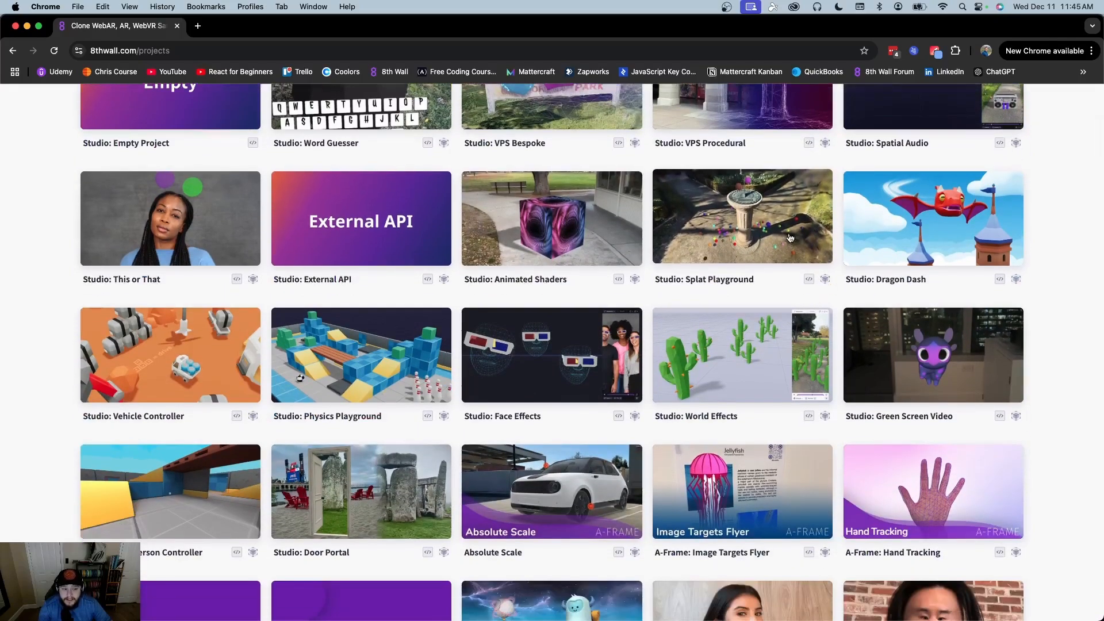
Open the Studio: Dragon Dash sample project page and scroll over its file list
left_click(887, 223)
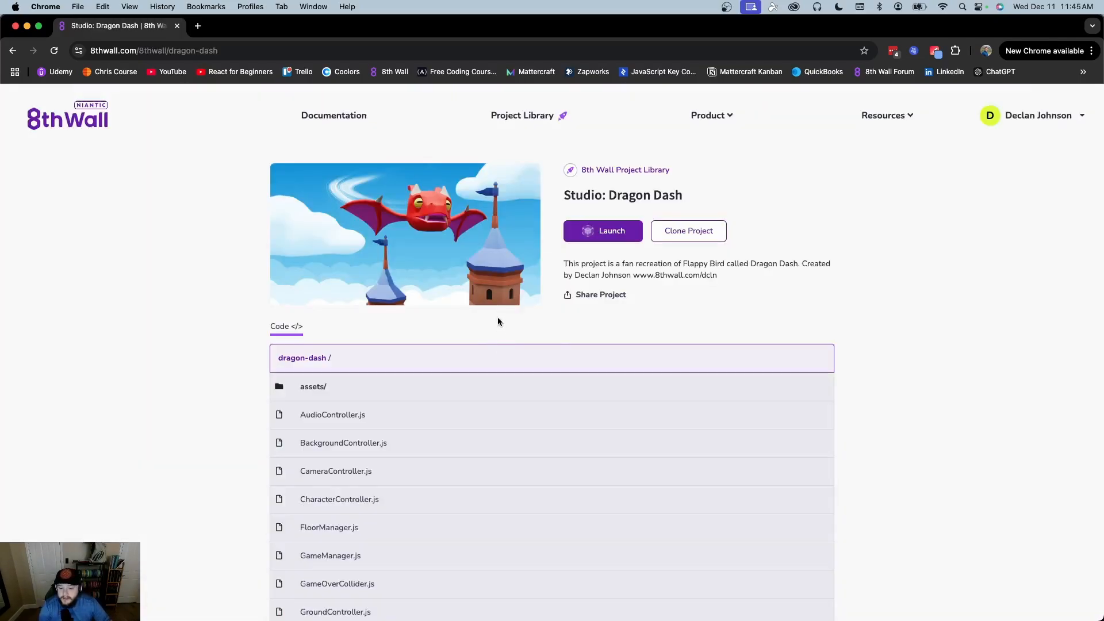
scroll(783, 275, "down", 6)
scroll(784, 277, "up", 6)
scroll(737, 281, "down", 10)
scroll(737, 281, "up", 5)
scroll(737, 281, "up", 5)
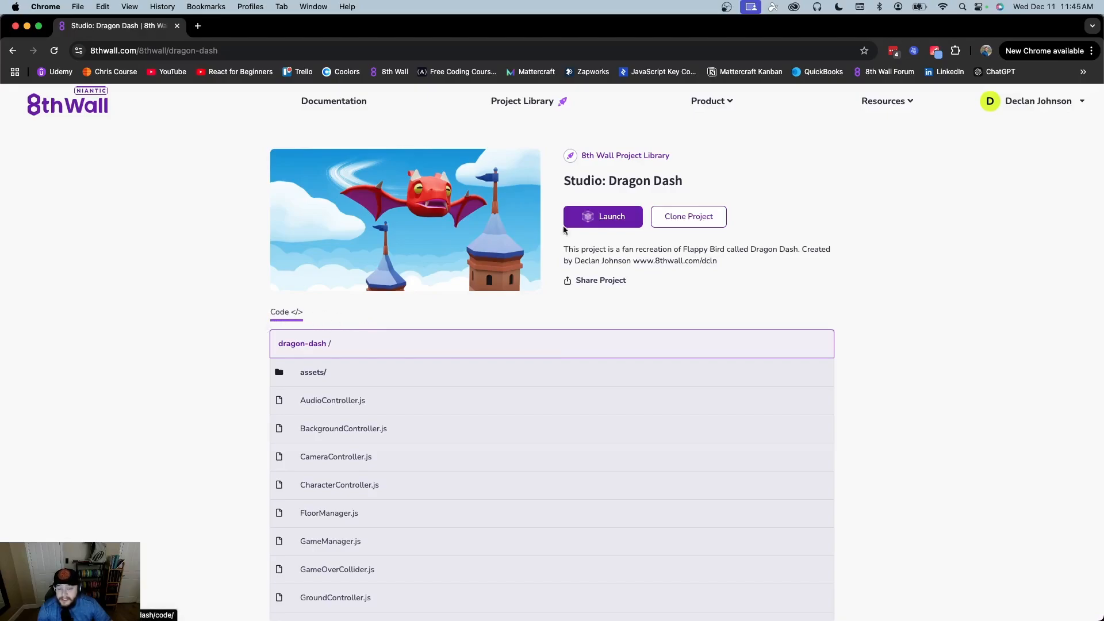
scroll(345, 310, "down", 5)
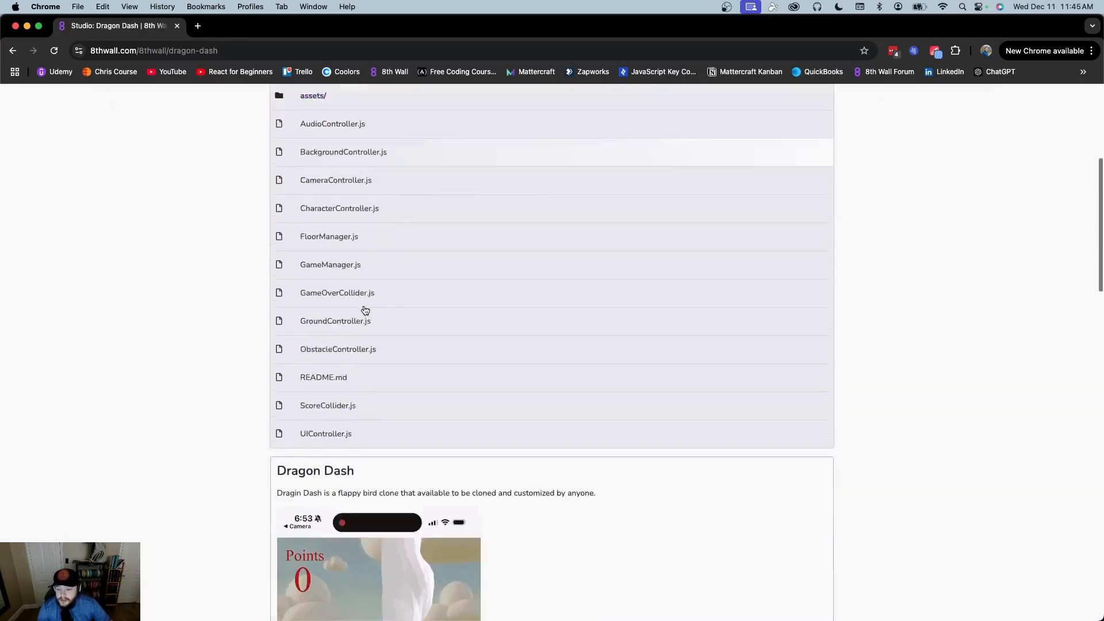
scroll(364, 309, "up", 4)
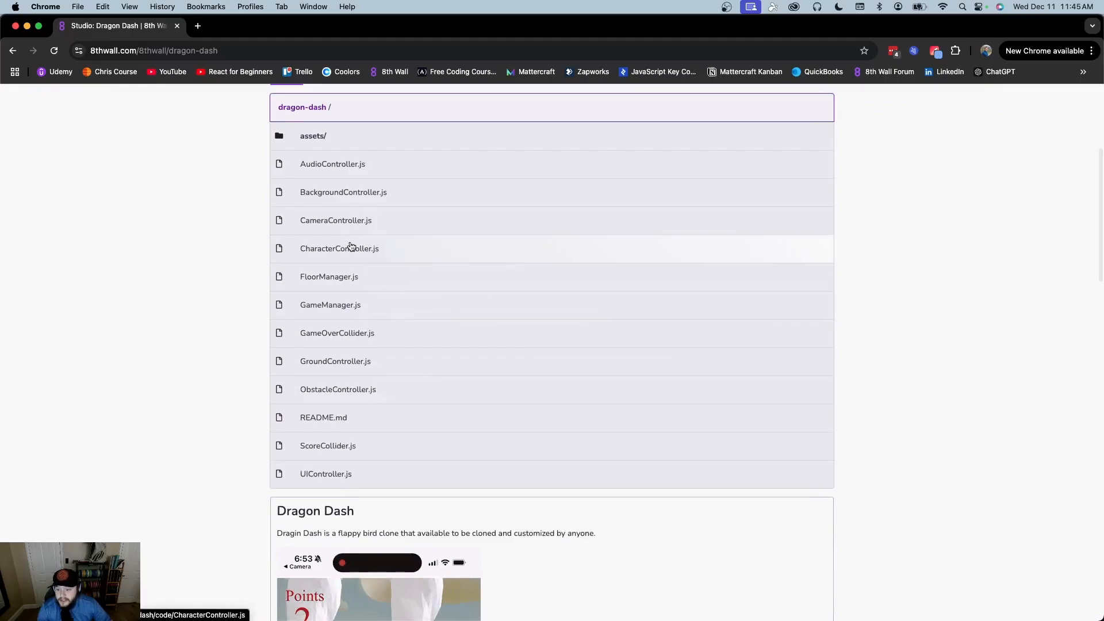
View the CharacterController.js source, then return to the Dragon Dash page
left_click(350, 246)
scroll(518, 368, "down", 5)
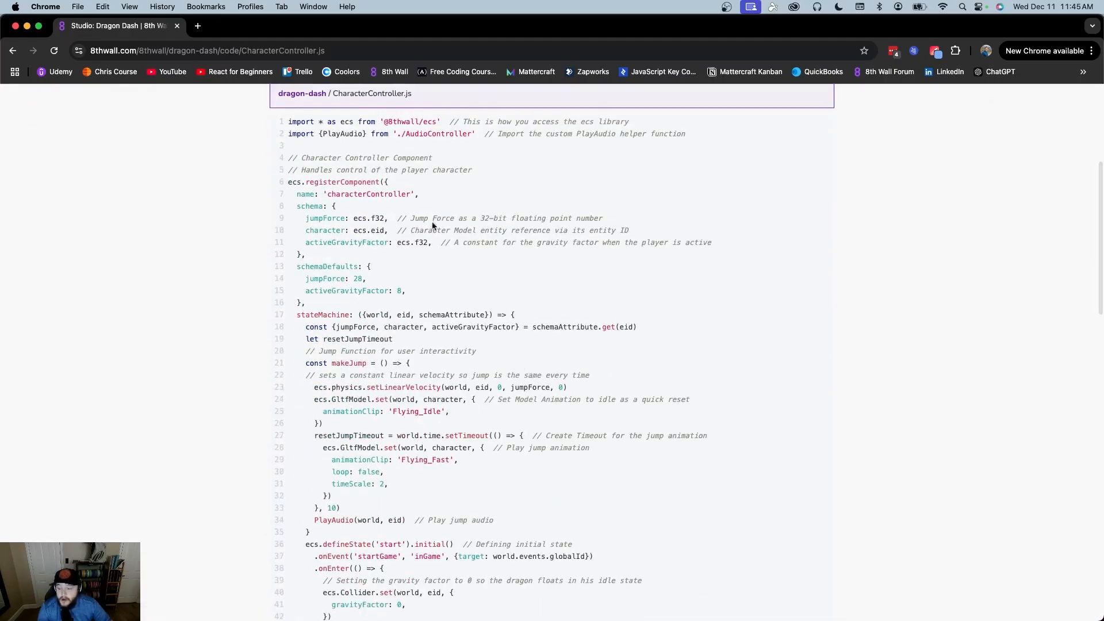
left_click(12, 50)
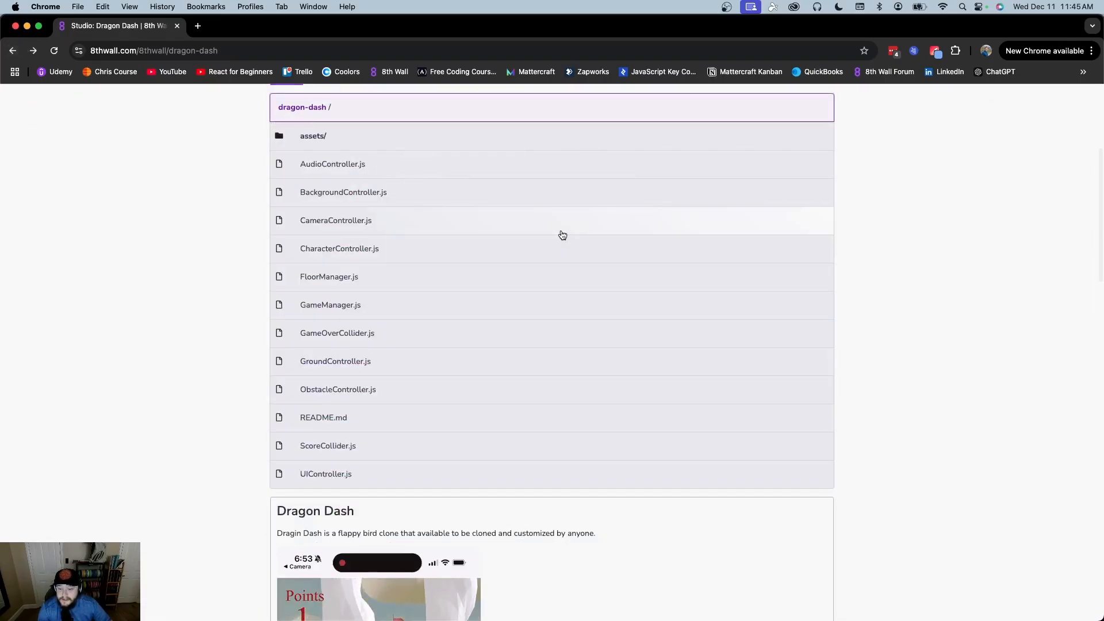
Read through the Dragon Dash readme and return to the top of the page
scroll(392, 229, "down", 5)
scroll(393, 230, "down", 10)
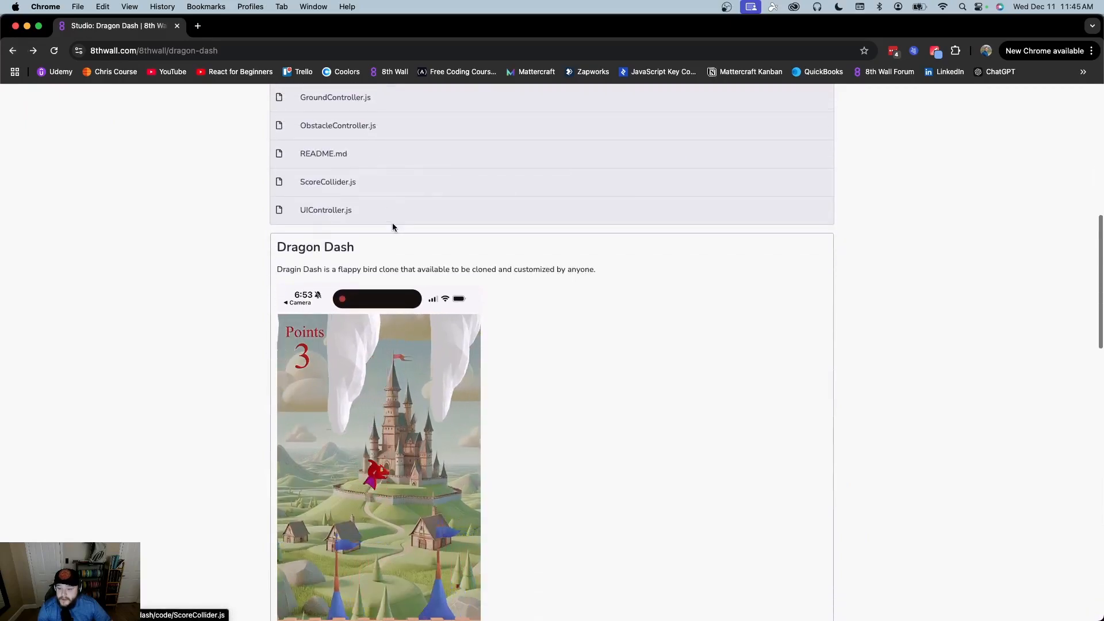
scroll(496, 260, "up", 3)
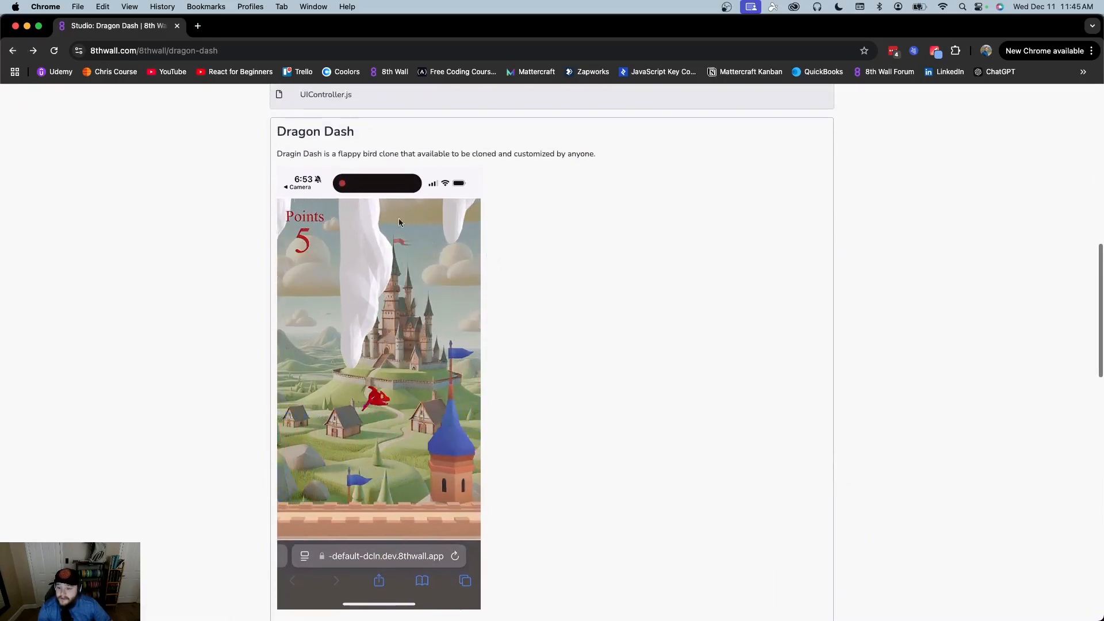
scroll(349, 216, "down", 2)
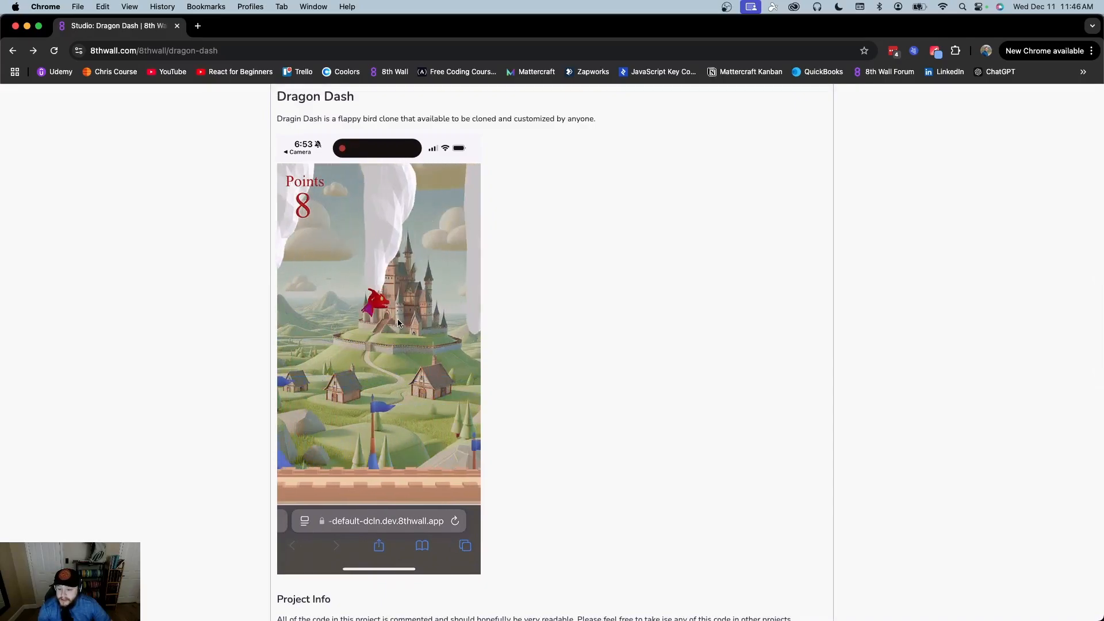
scroll(393, 329, "down", 10)
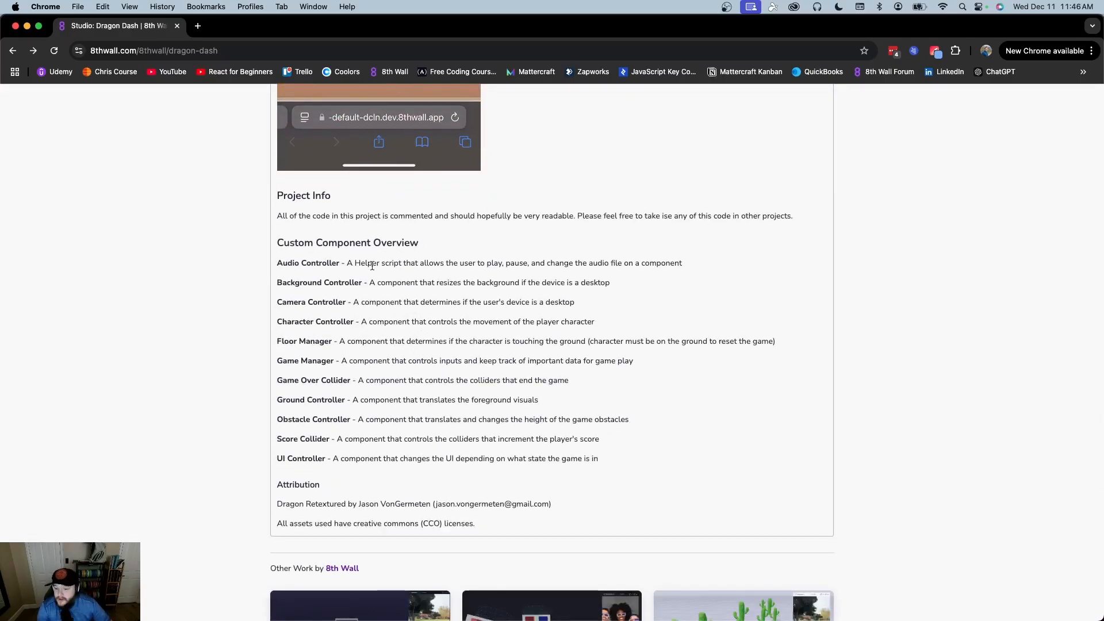
scroll(446, 395, "up", 15)
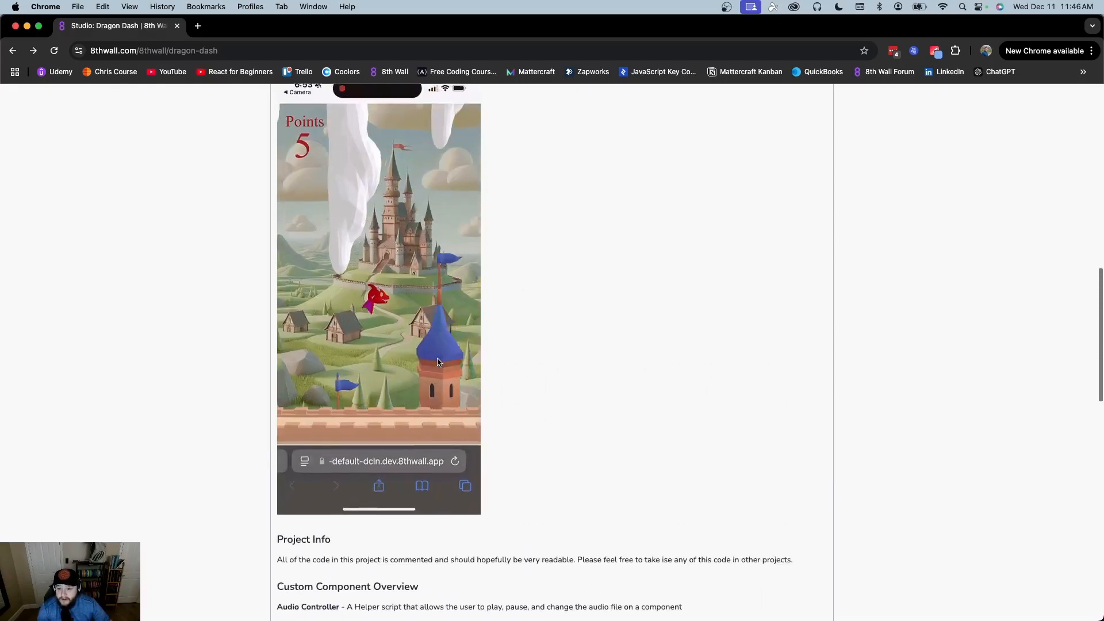
scroll(437, 362, "up", 9)
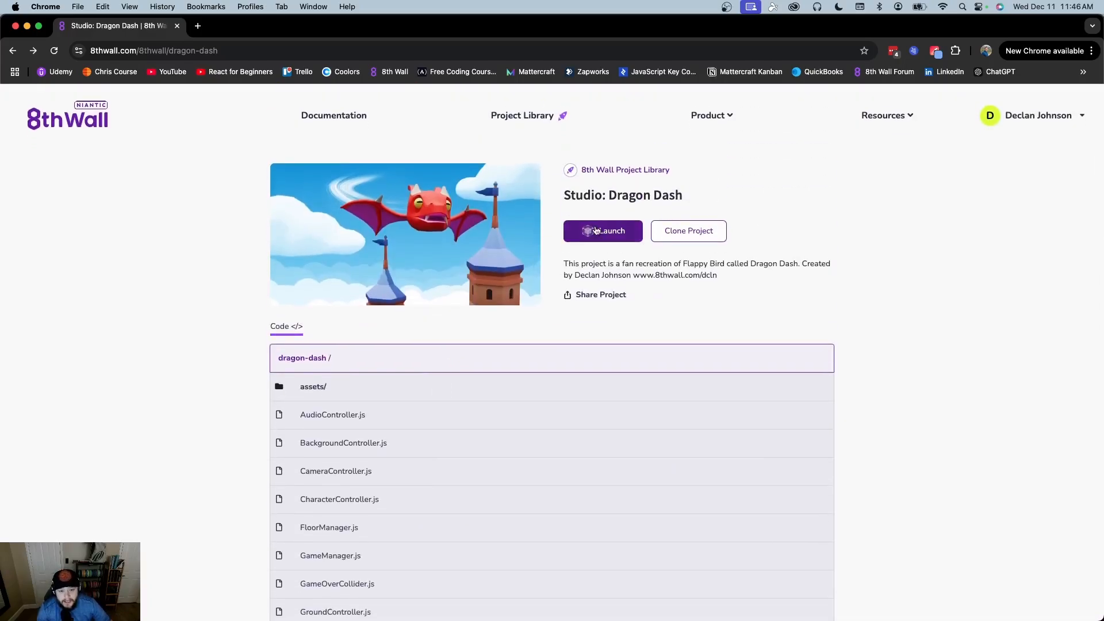
Clone Dragon Dash with project URL 'dash' and title 'Dash', and create it
left_click(692, 232)
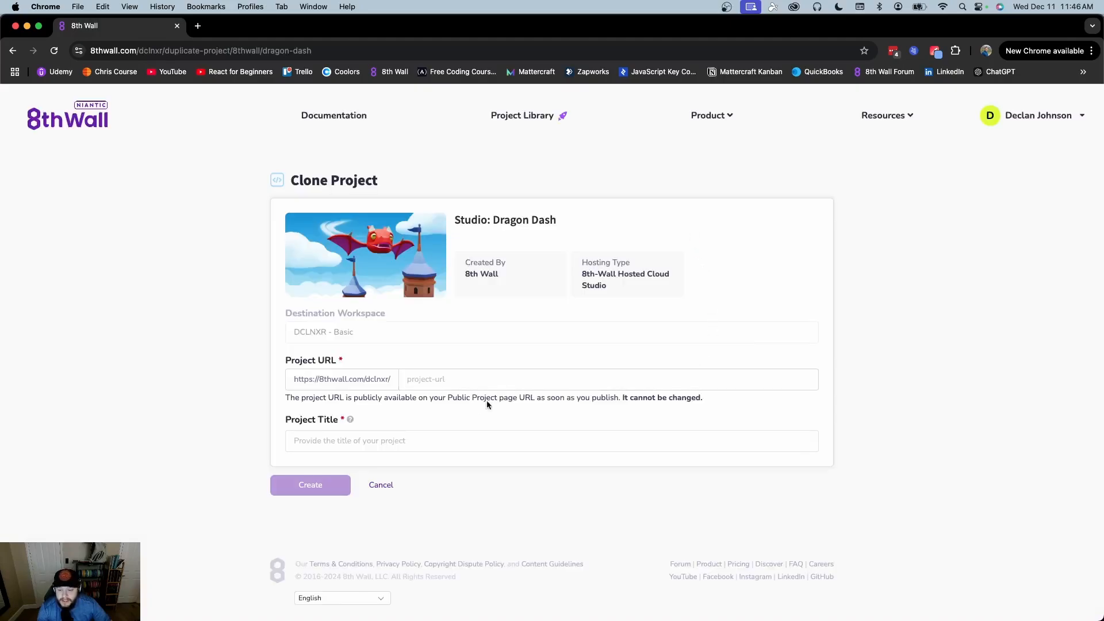
left_click(450, 383)
type("dash")
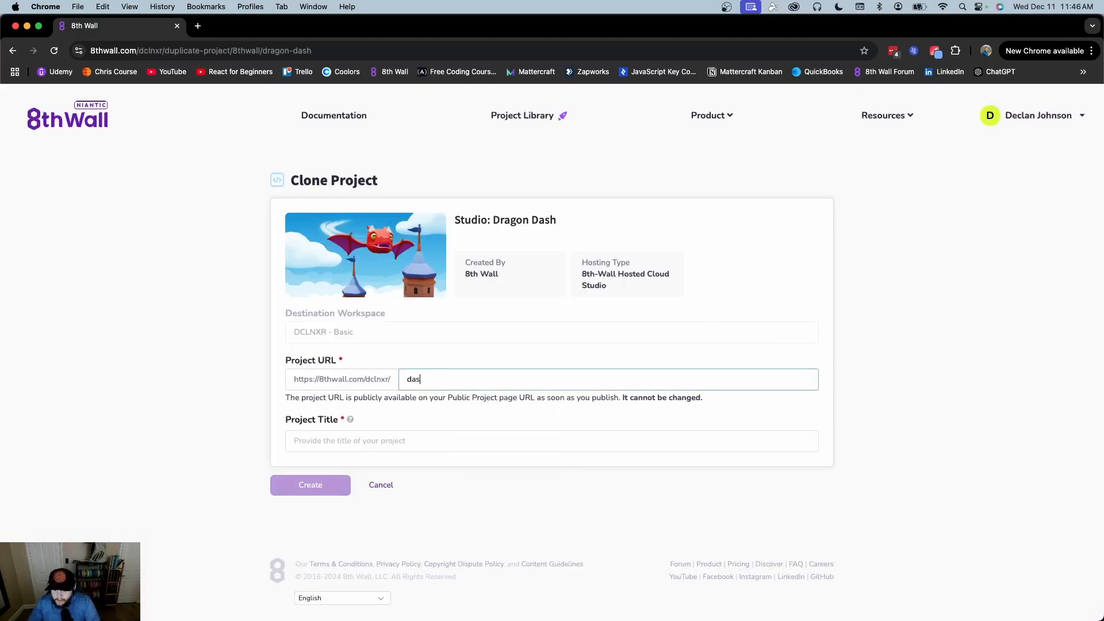
left_click(416, 445)
type("Dash")
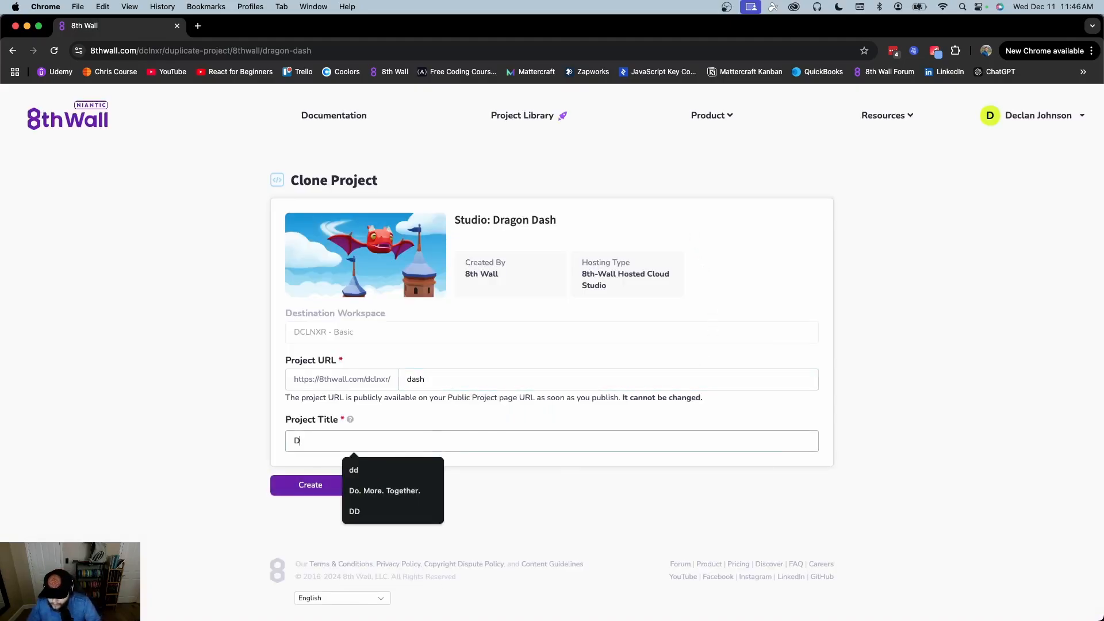
left_click(284, 480)
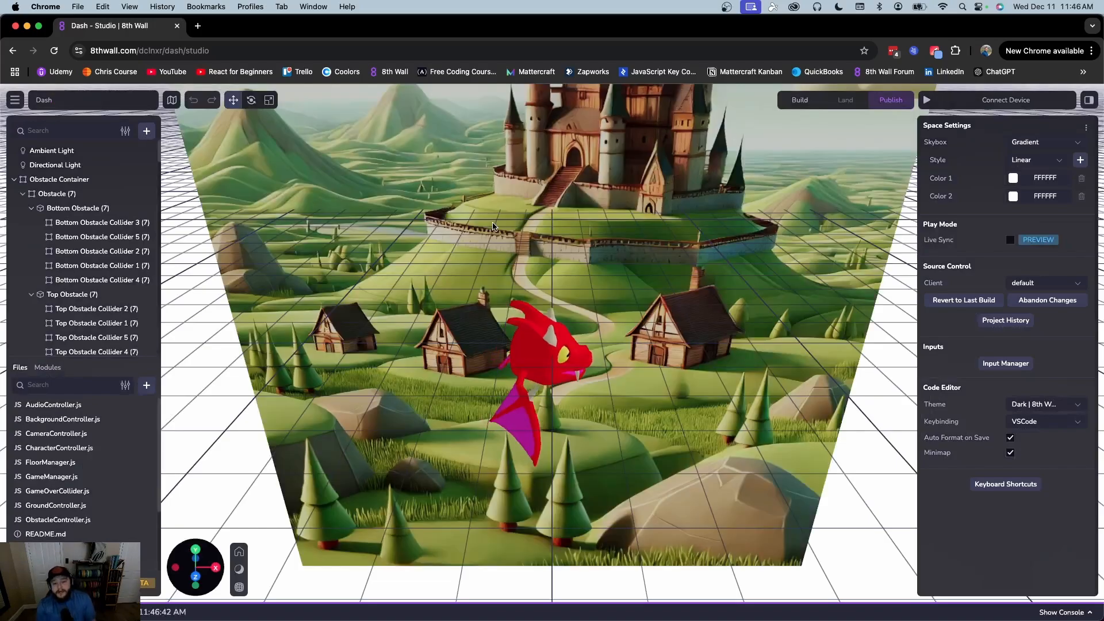
Zoom out and pan the viewport to show the scene's backdrop
scroll(492, 227, "down", 8)
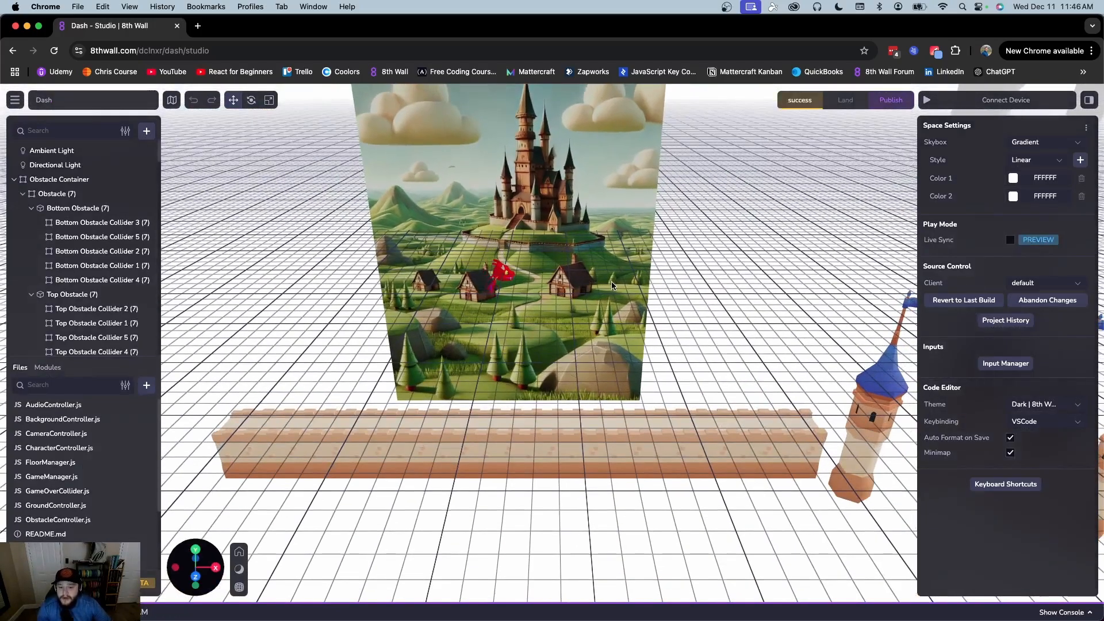
scroll(612, 281, "down", 4)
right_click_drag(736, 266, 739, 314)
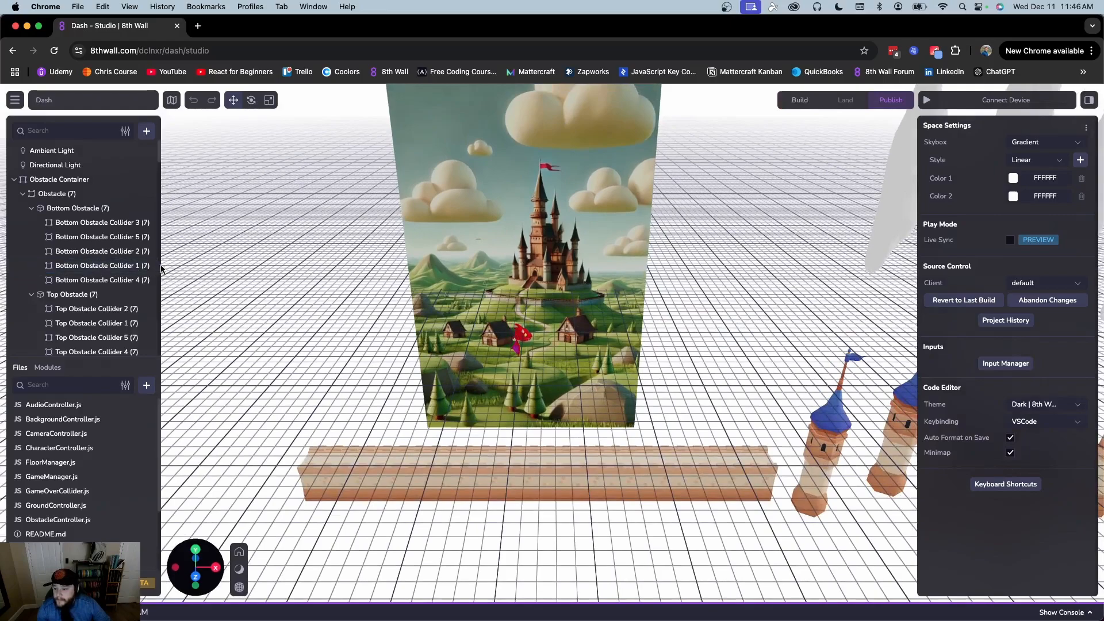
scroll(89, 225, "down", 12)
scroll(93, 256, "up", 12)
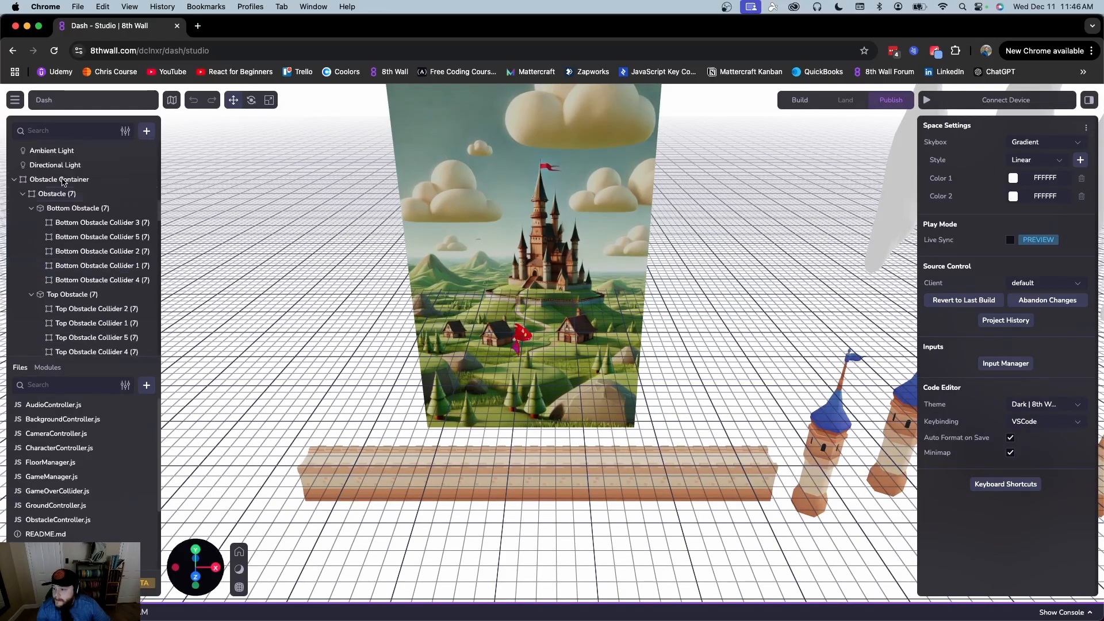
Collapse the Bottom and Top Obstacle groups under Obstacles 7, 4 and 3
left_click(31, 208)
left_click(31, 223)
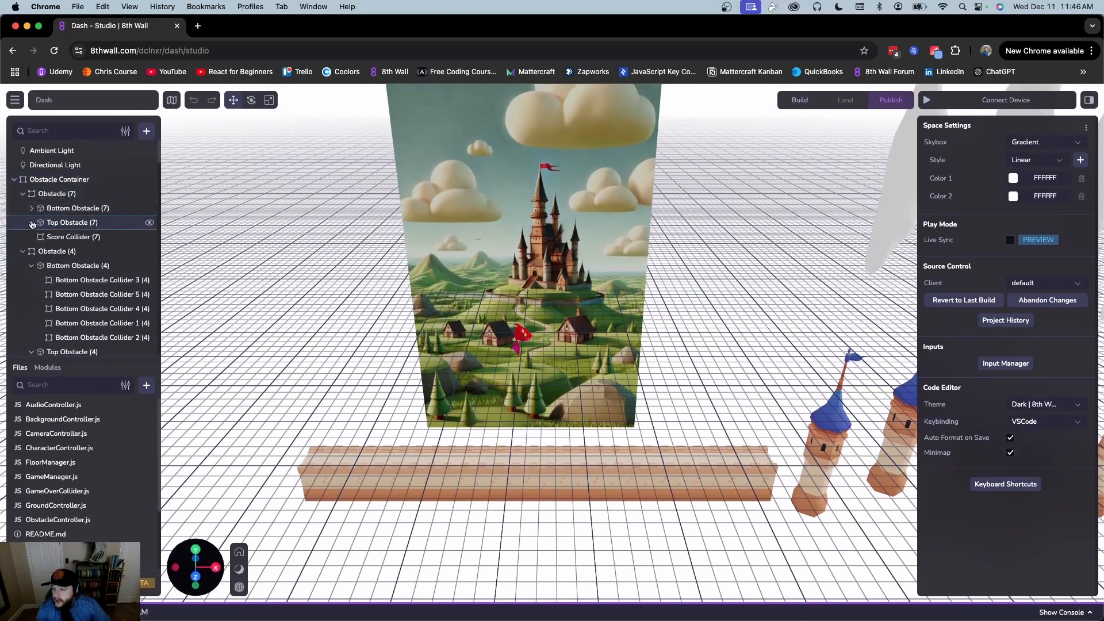
left_click(32, 266)
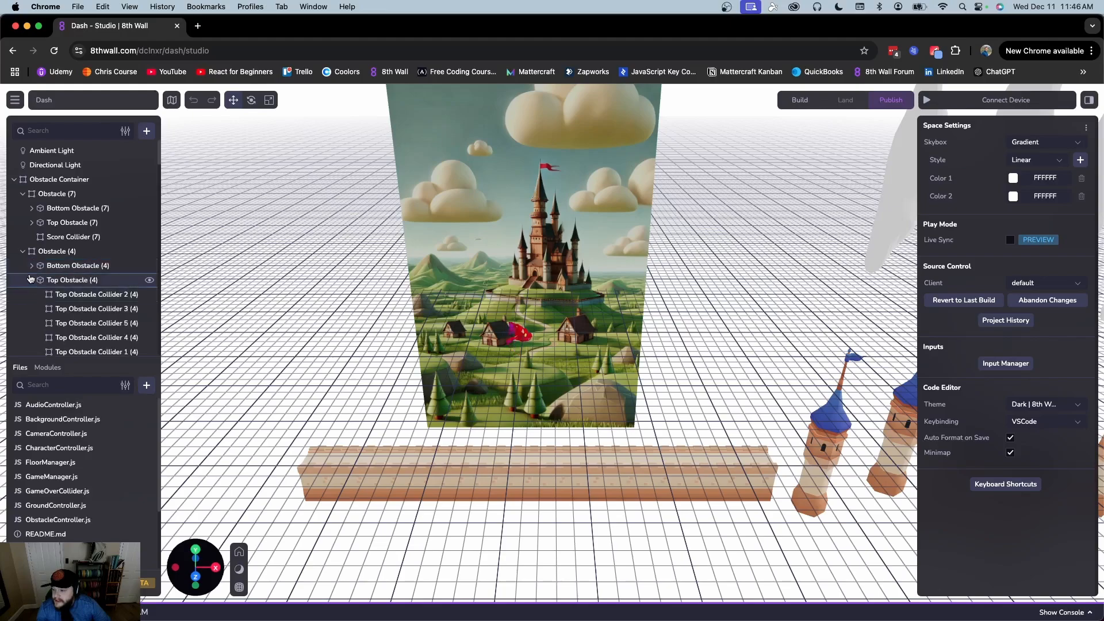
left_click(31, 280)
left_click(31, 323)
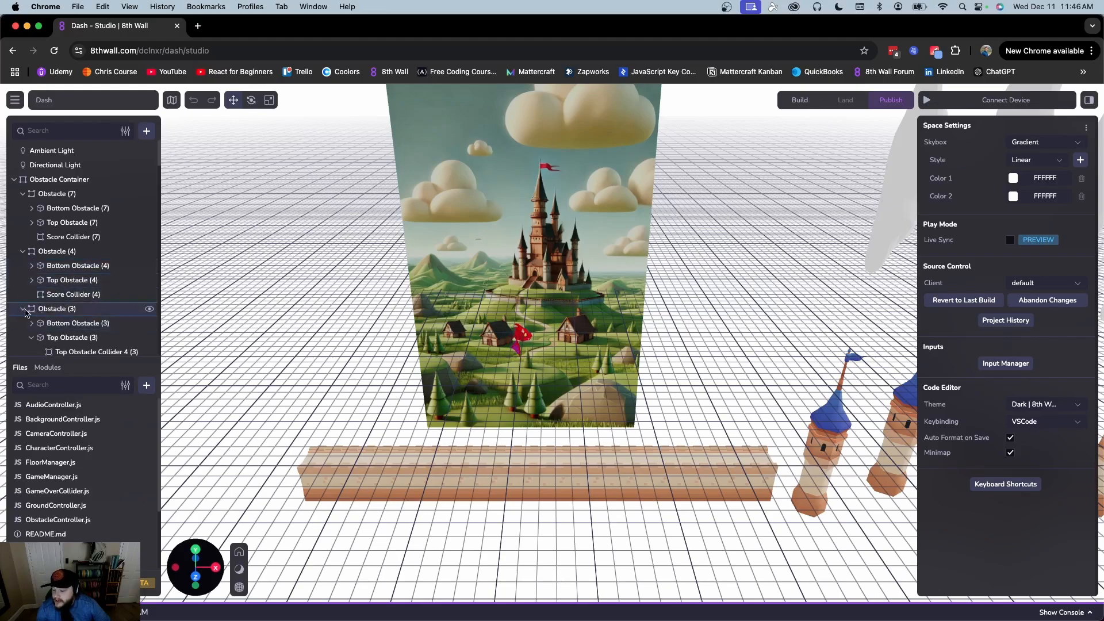
scroll(25, 312, "down", 3)
scroll(63, 437, "down", 3)
scroll(81, 428, "up", 3)
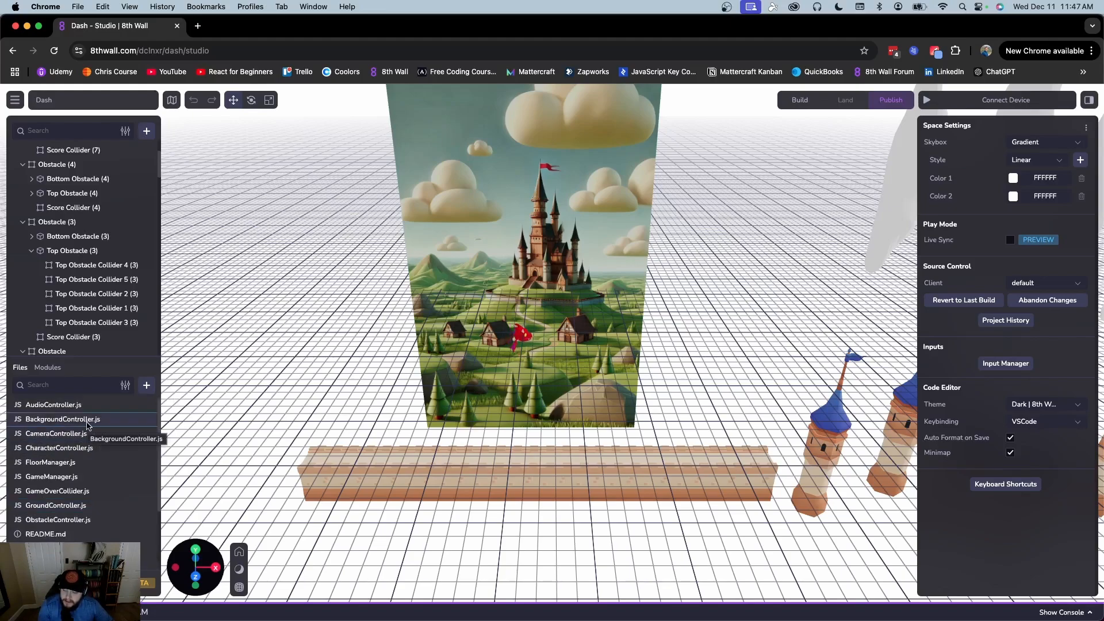
left_click(88, 426)
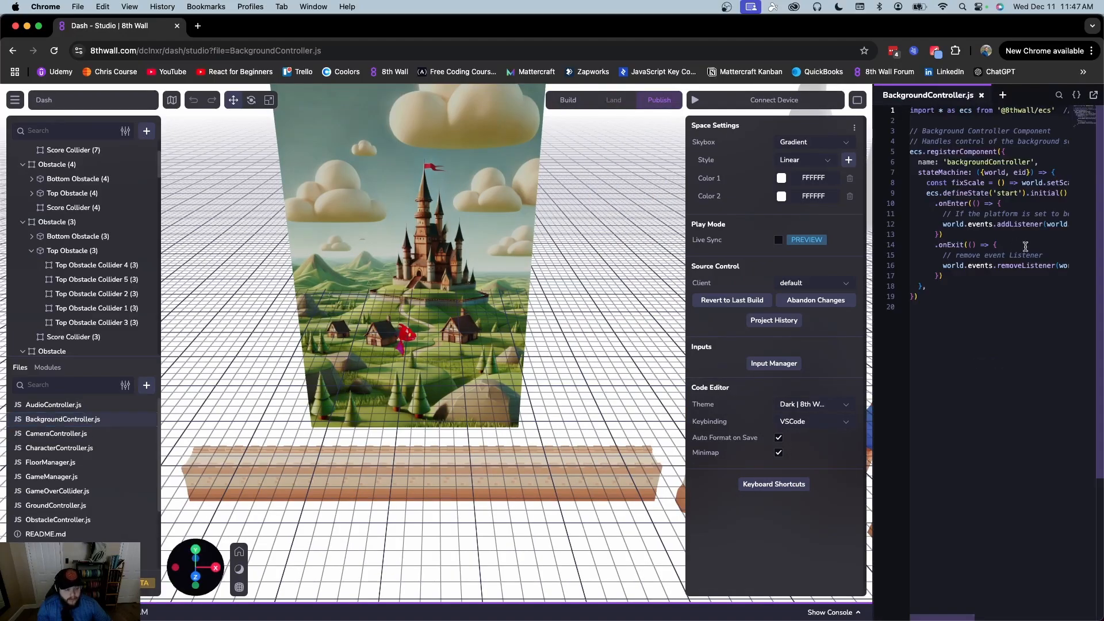
left_click_drag(873, 266, 733, 259)
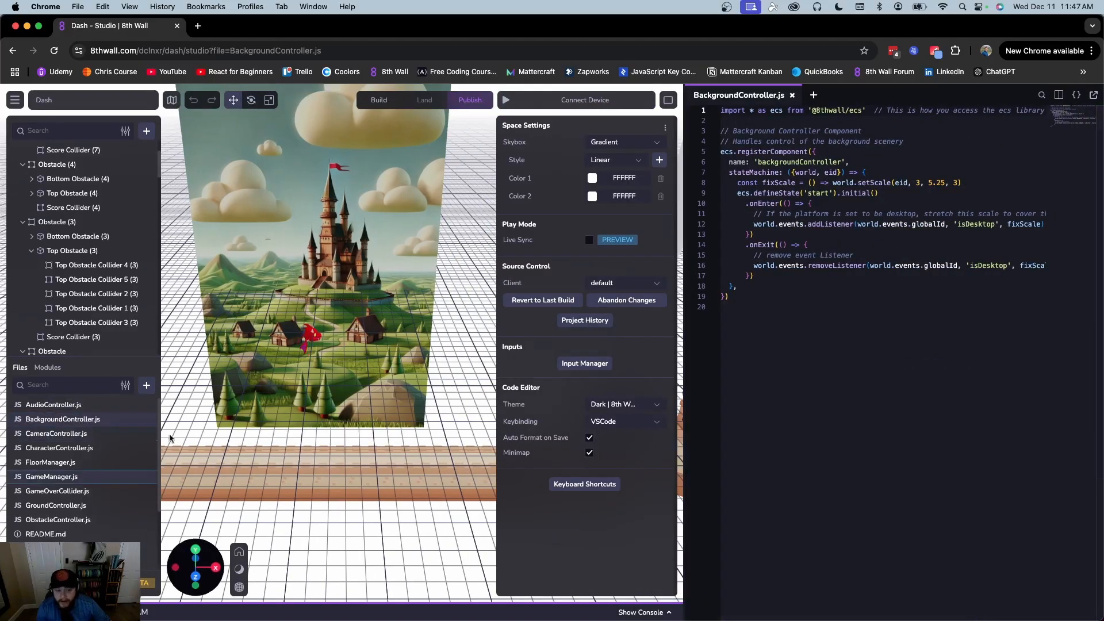
left_click(51, 475)
scroll(880, 313, "down", 15)
scroll(878, 310, "up", 8)
scroll(877, 310, "up", 3)
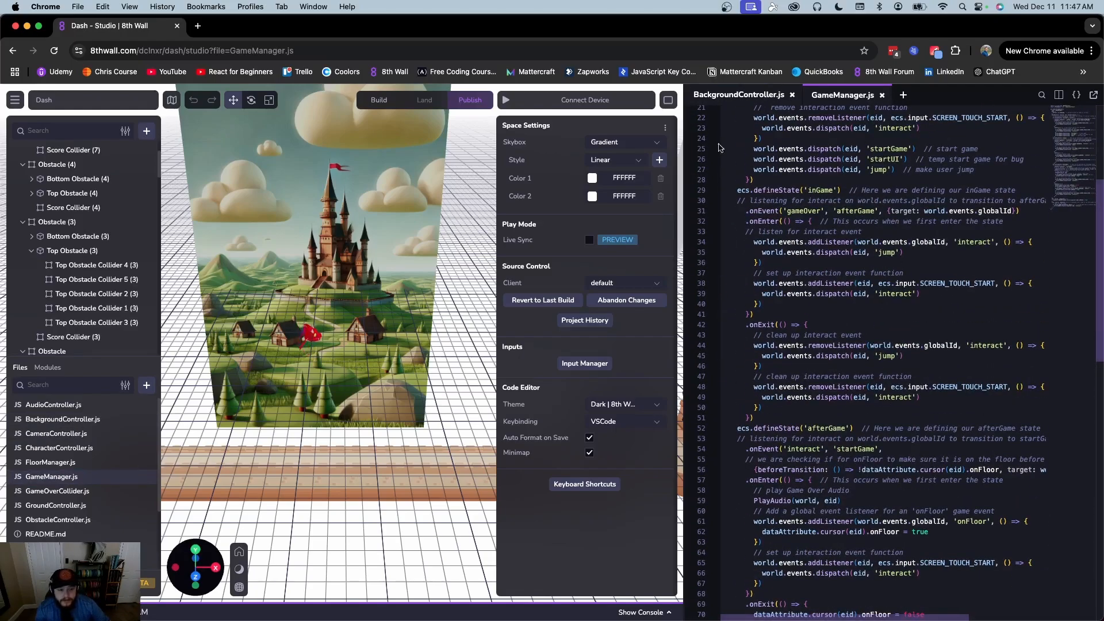
left_click(881, 95)
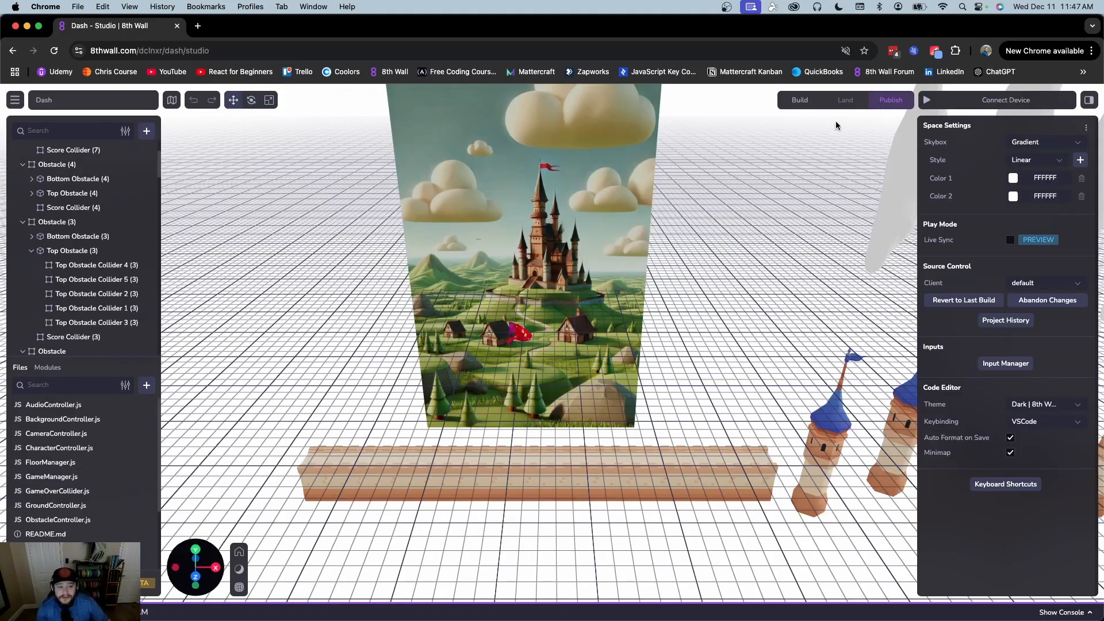
left_click(927, 101)
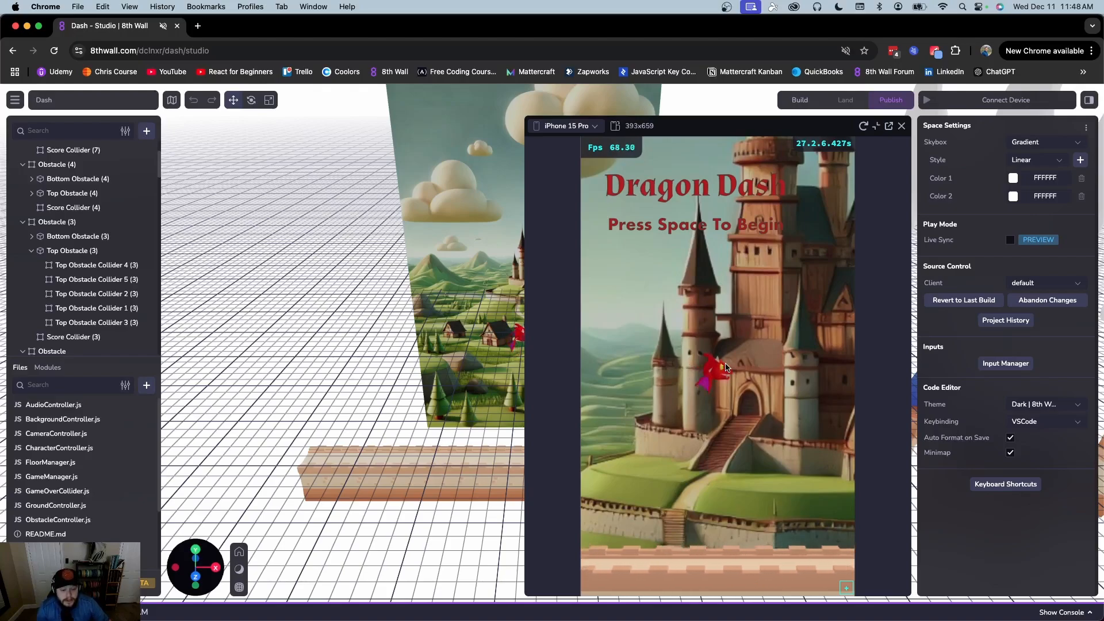
key("space")
key("space")
key("space")
key("space")
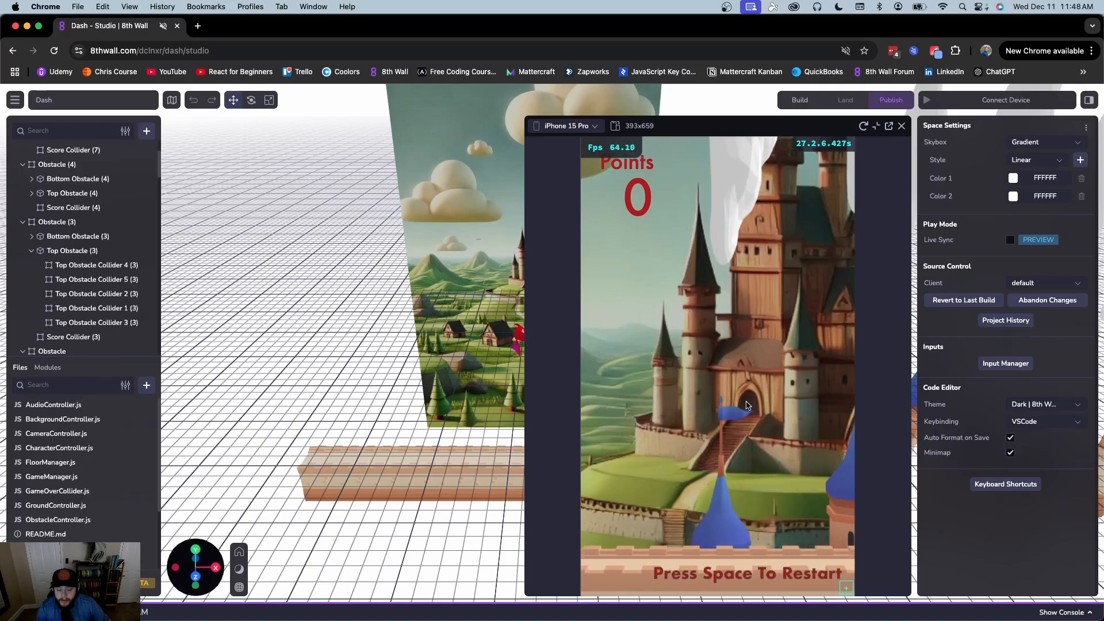
key("space")
key("space")
key("space")
key("space")
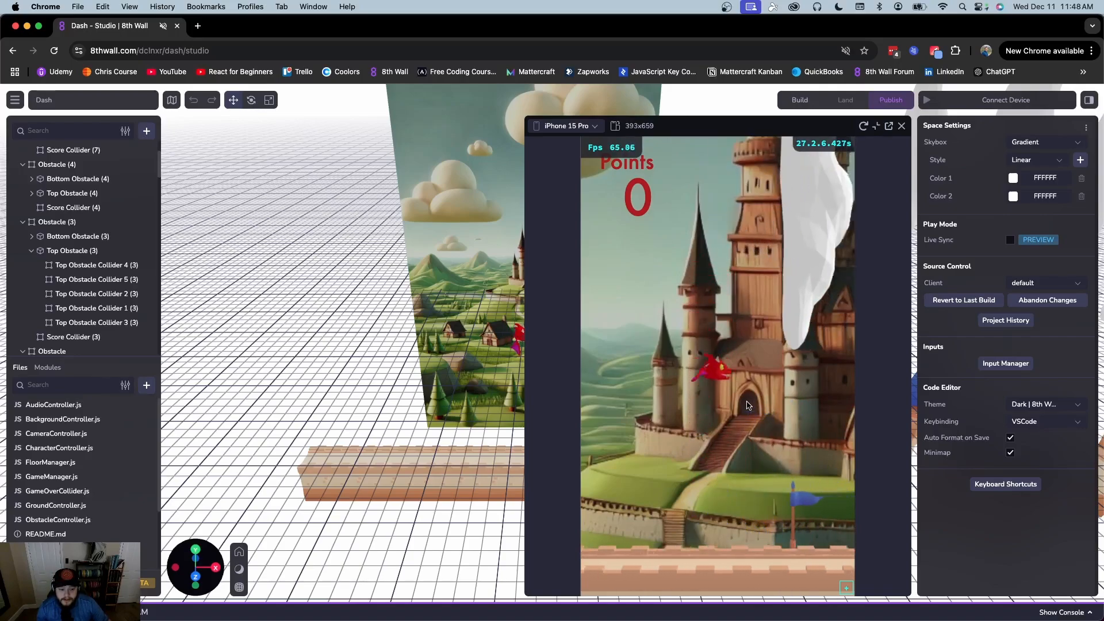
key("space")
key("space")
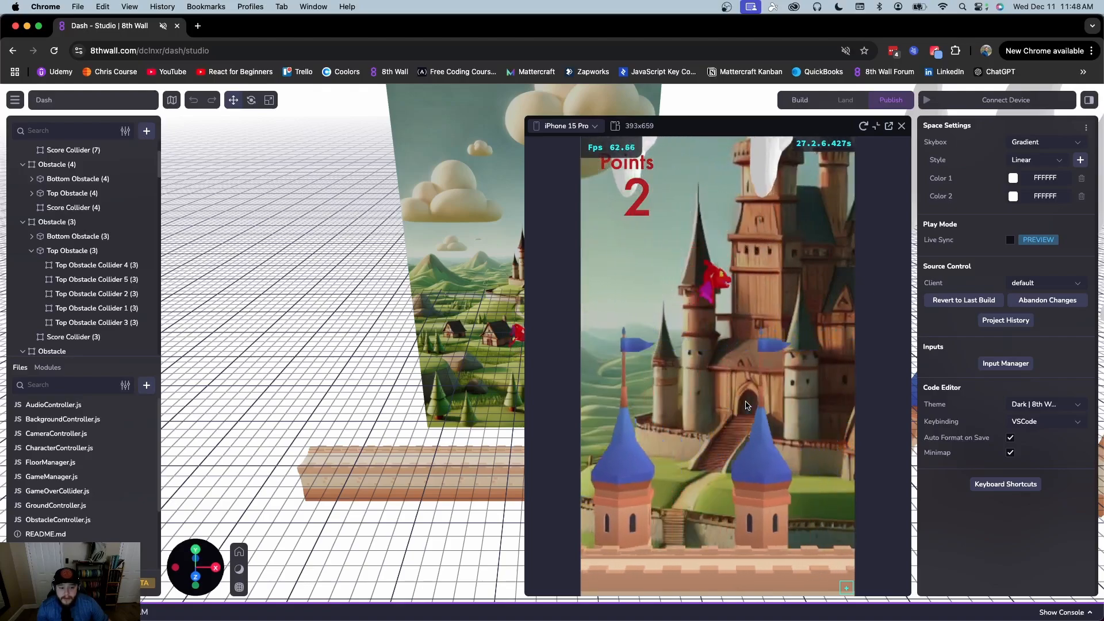
key("space")
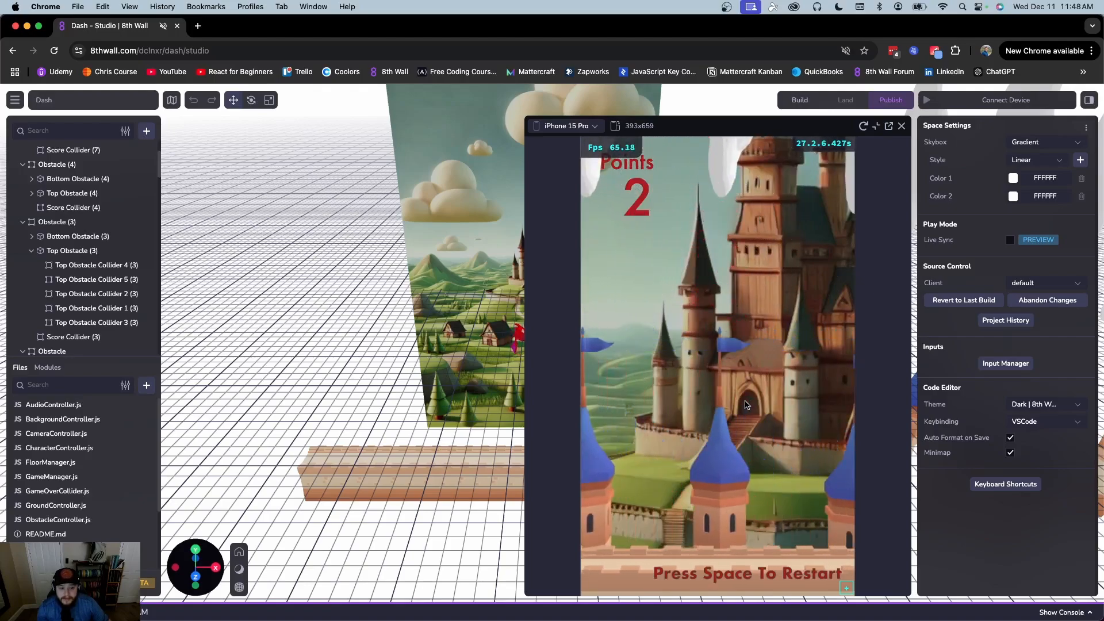
Close the phone preview and launch the Simulator in a separate browser tab
left_click(900, 126)
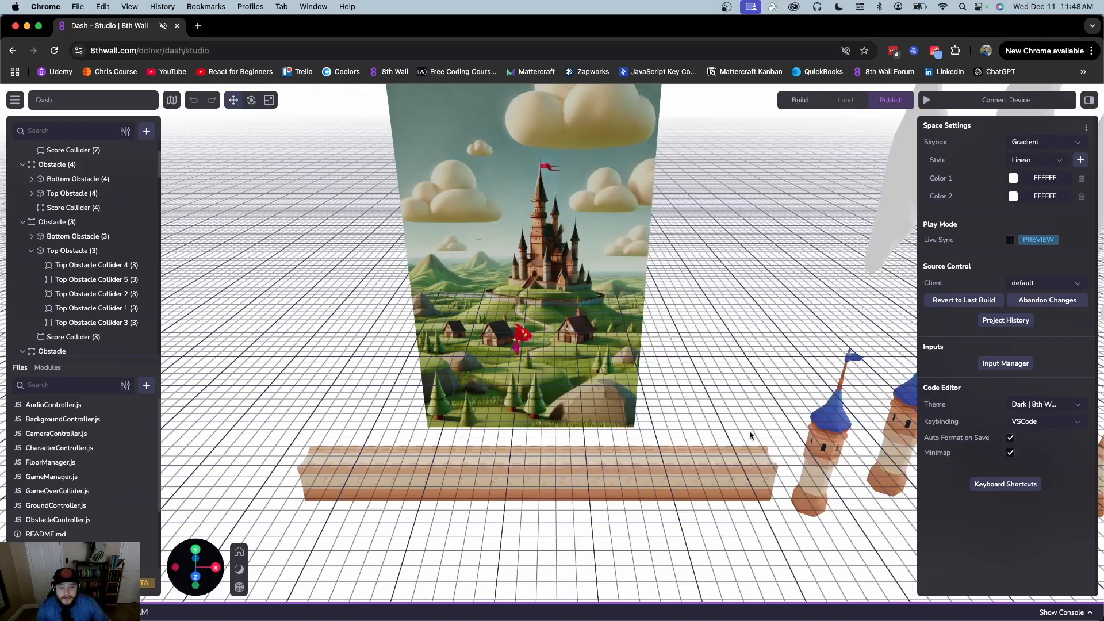
left_click(997, 99)
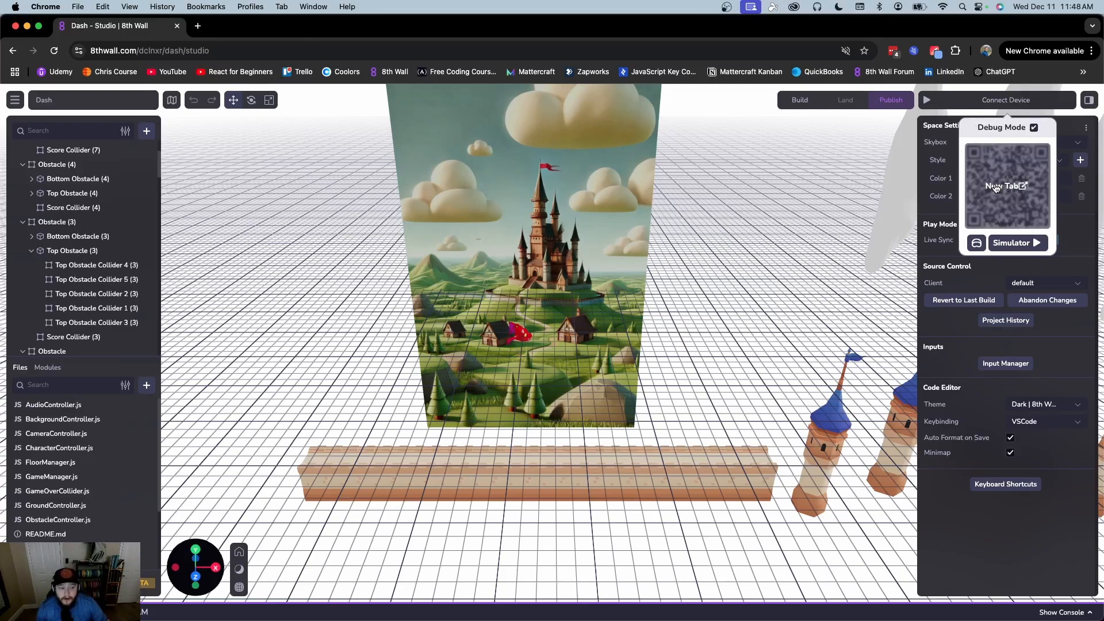
left_click(1014, 243)
Mute the Dash game tab, play it with Space, then close the tab
right_click(255, 26)
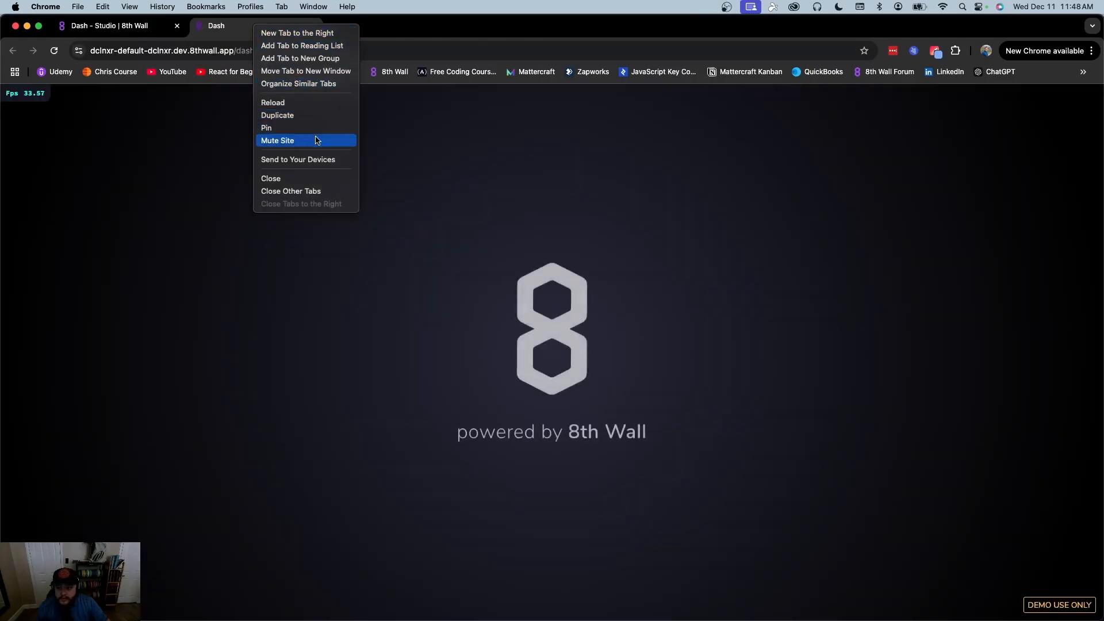
left_click(302, 140)
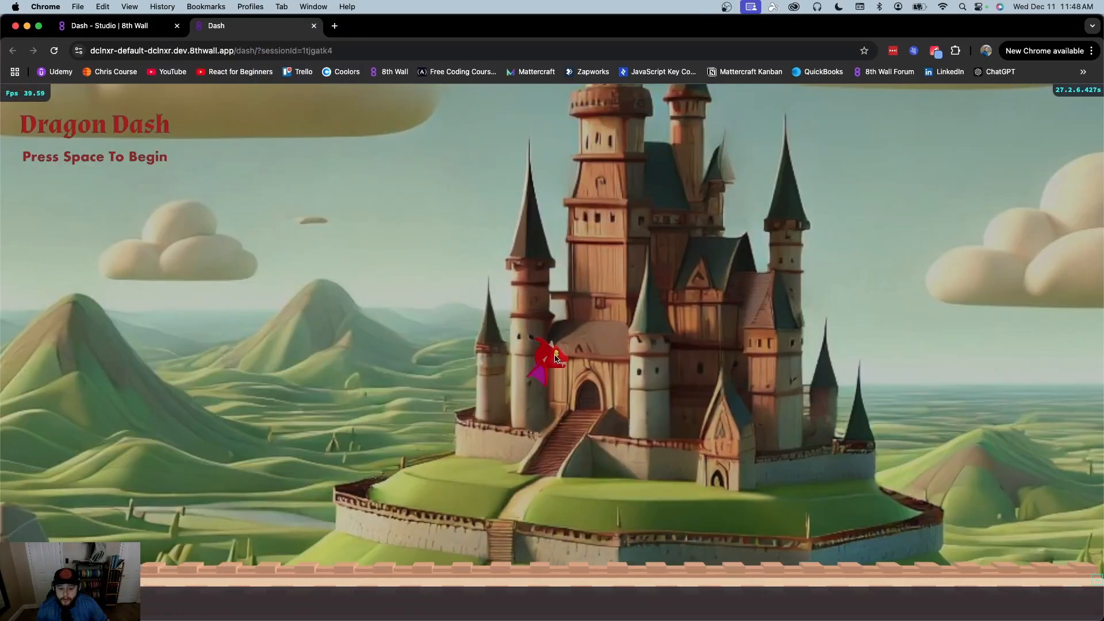
key("space")
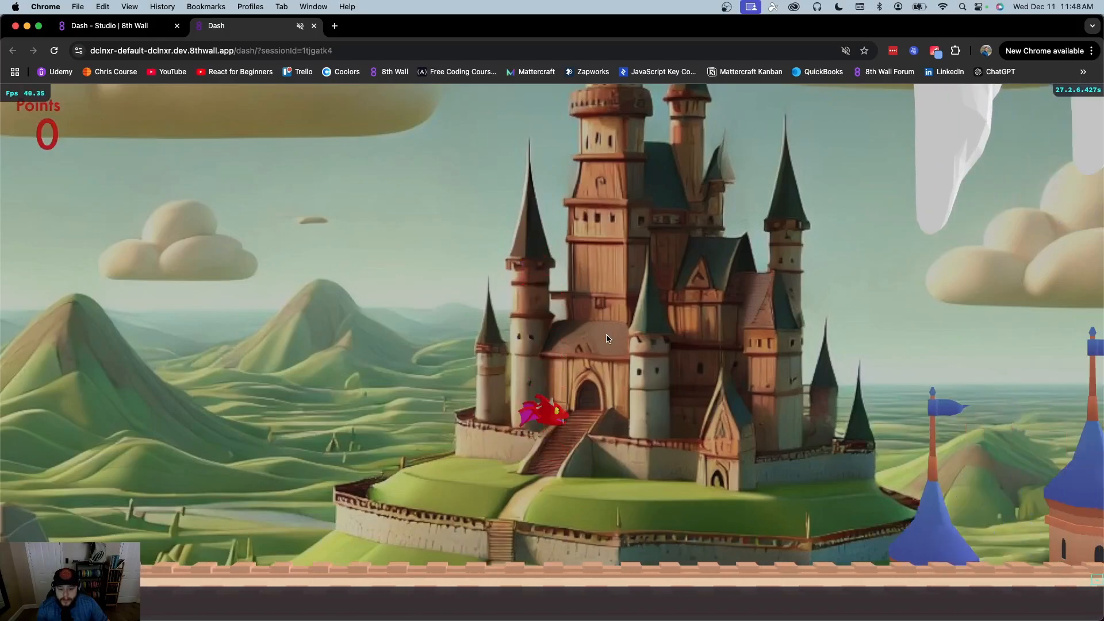
key("space")
key("space")
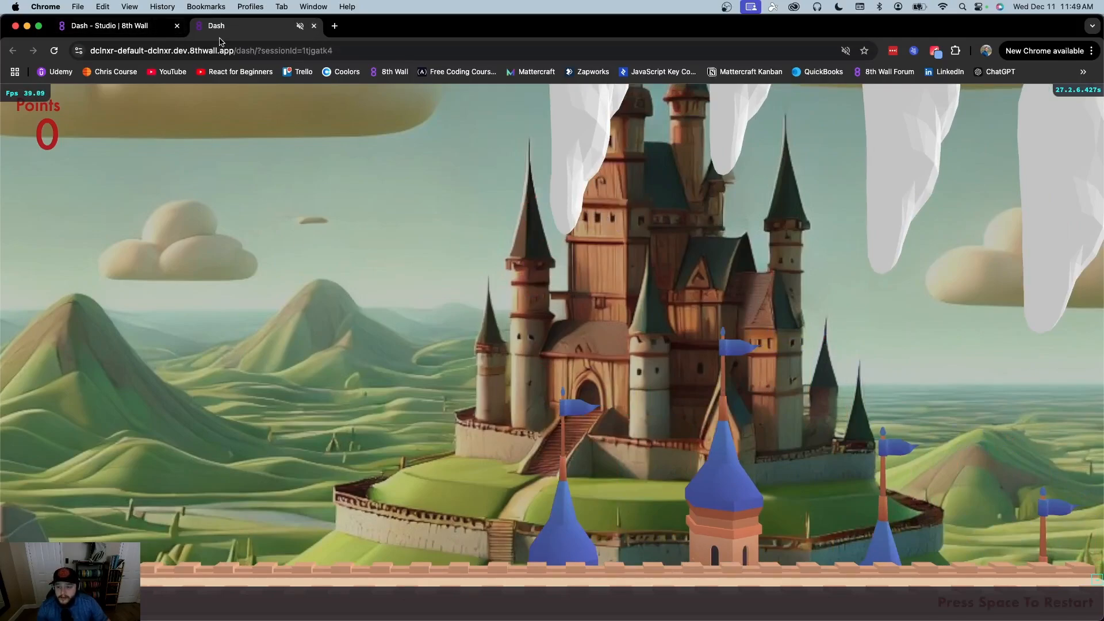
left_click(314, 27)
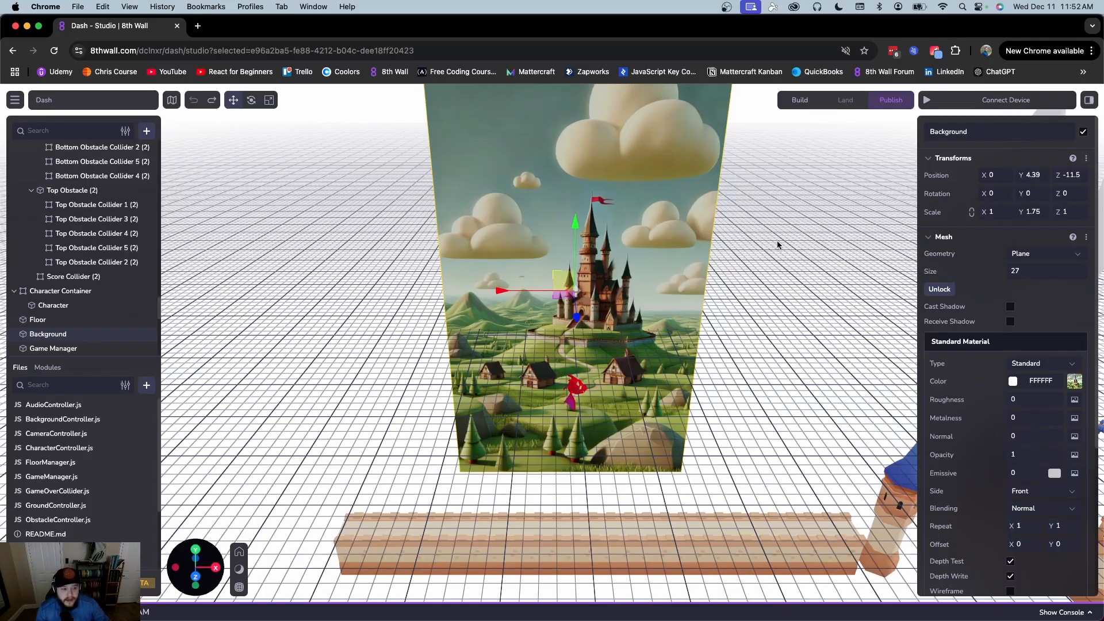
Select Game Manager, then collapse Obstacle groups 7, 4, 3, unnumbered, 5, 1, 6 and 2
scroll(778, 245, "up", 5)
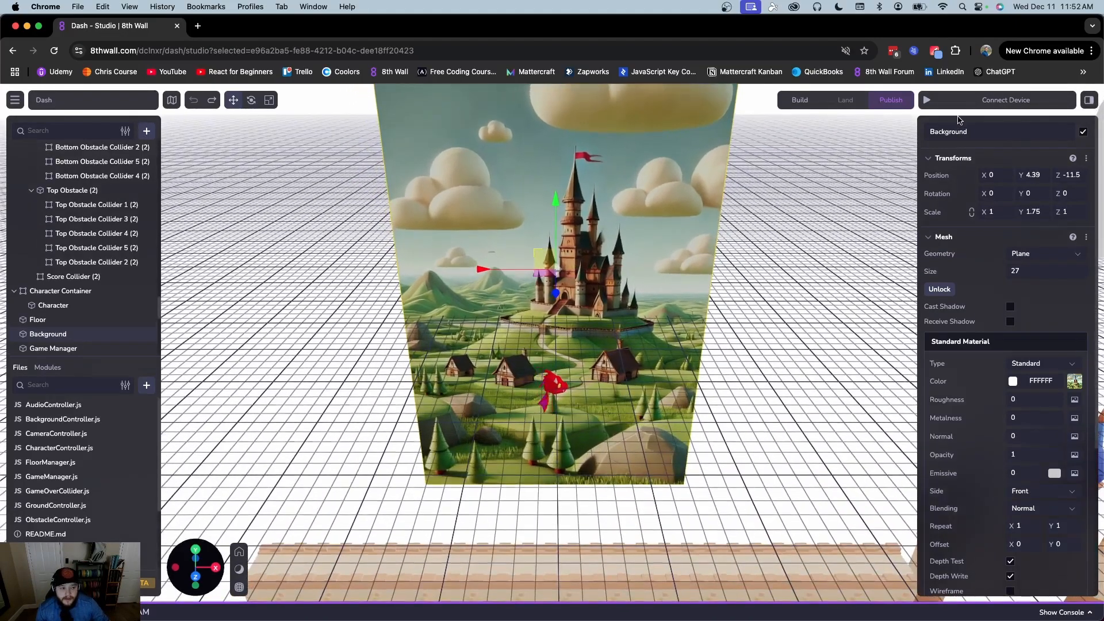
left_click(799, 207)
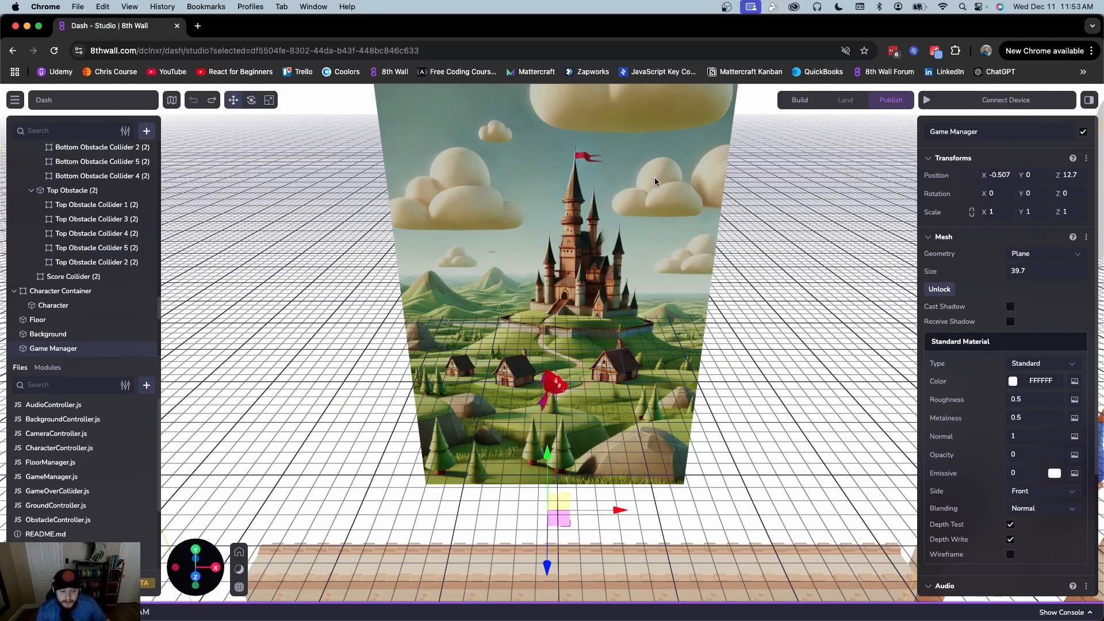
scroll(76, 220, "up", 5)
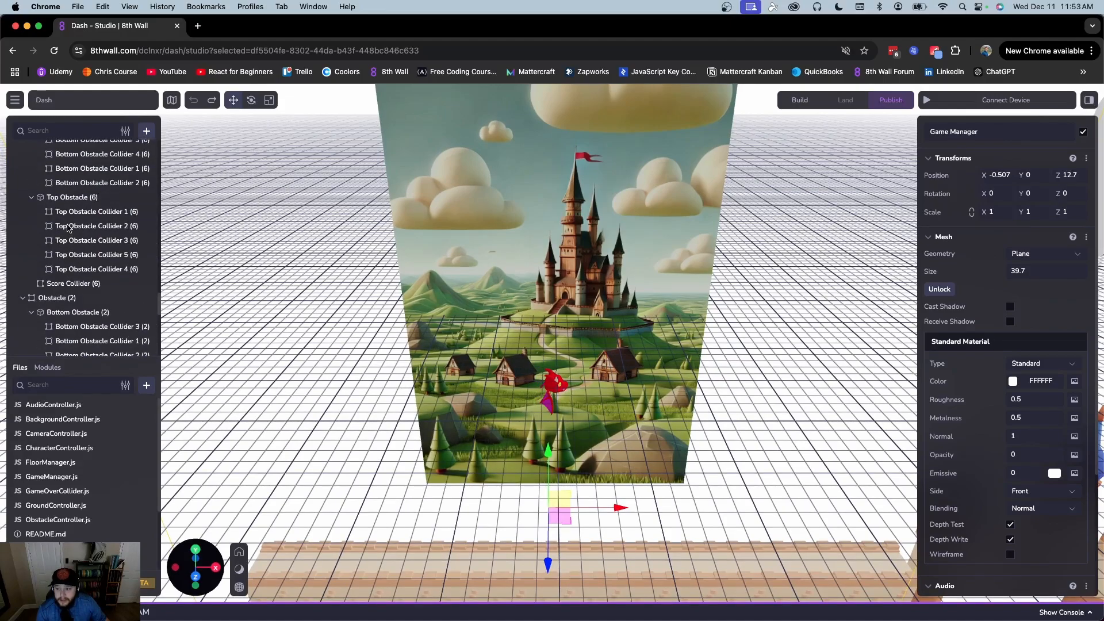
scroll(67, 227, "up", 5)
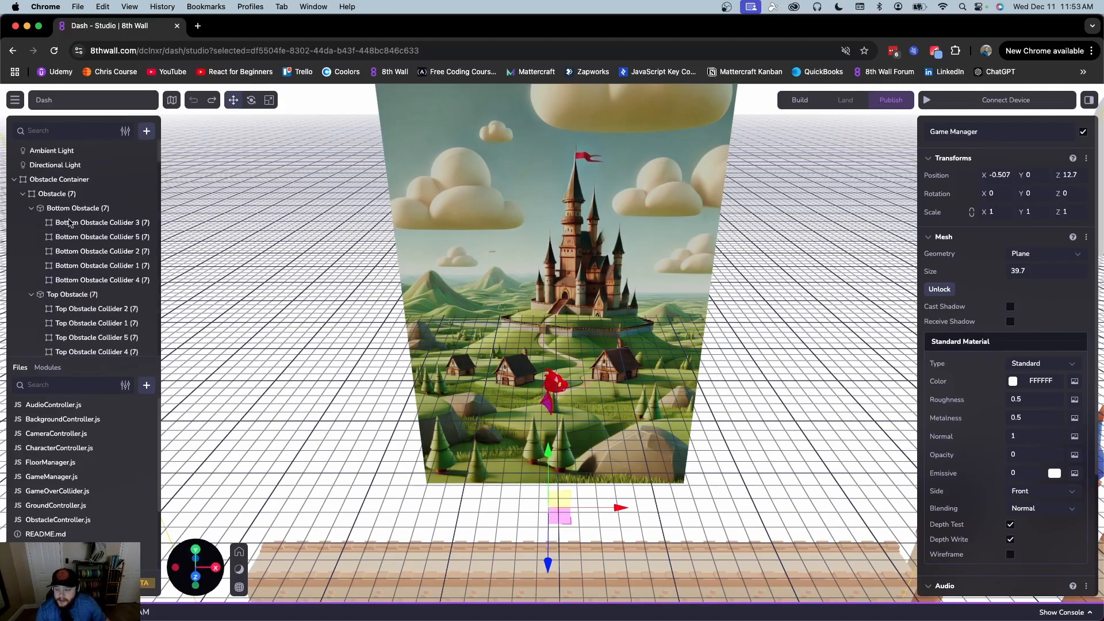
left_click(23, 193)
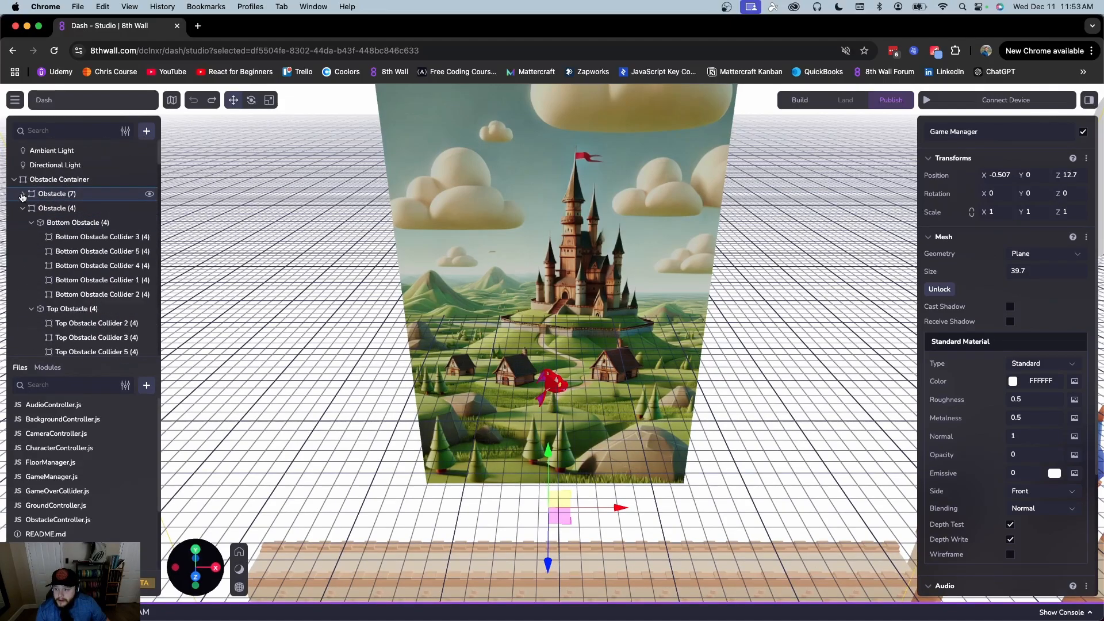
left_click(23, 208)
left_click(23, 223)
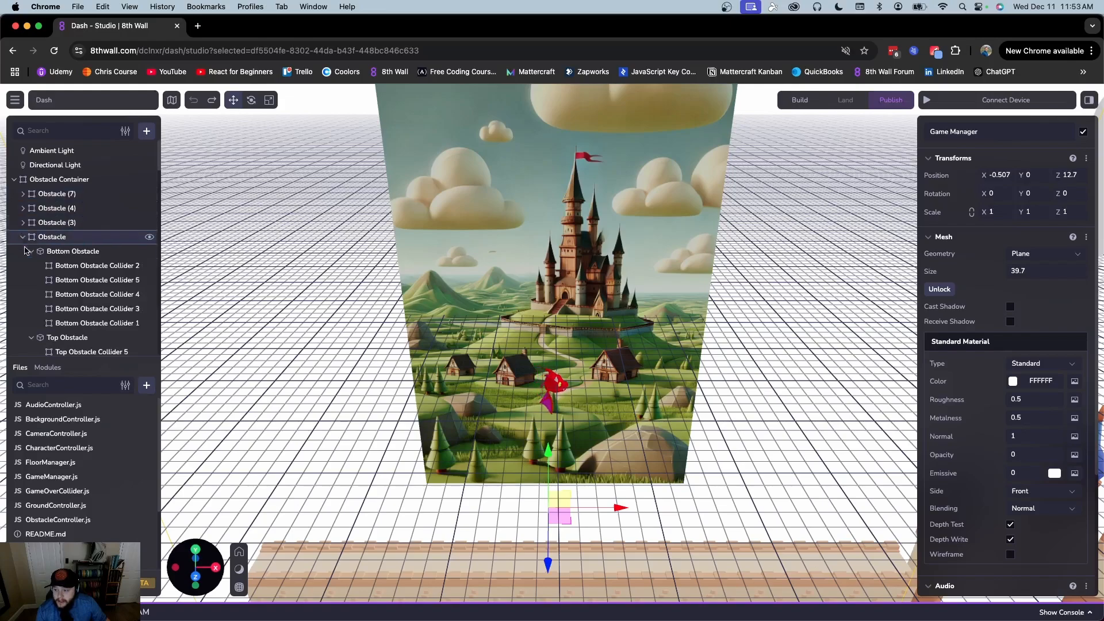
left_click(23, 237)
left_click(23, 251)
left_click(23, 266)
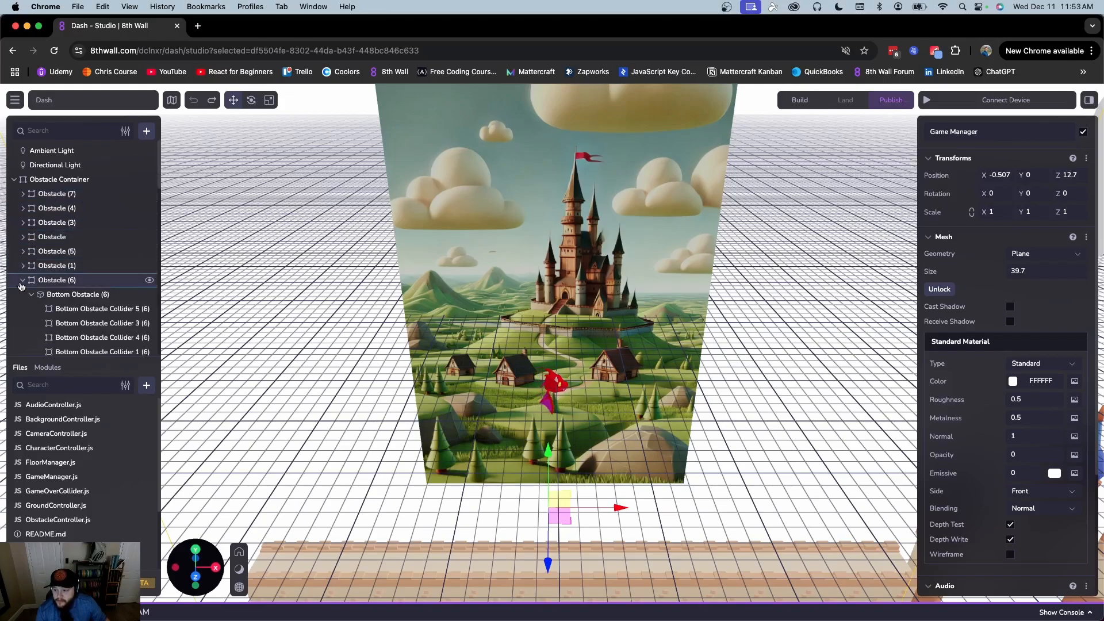
left_click(23, 280)
left_click(22, 295)
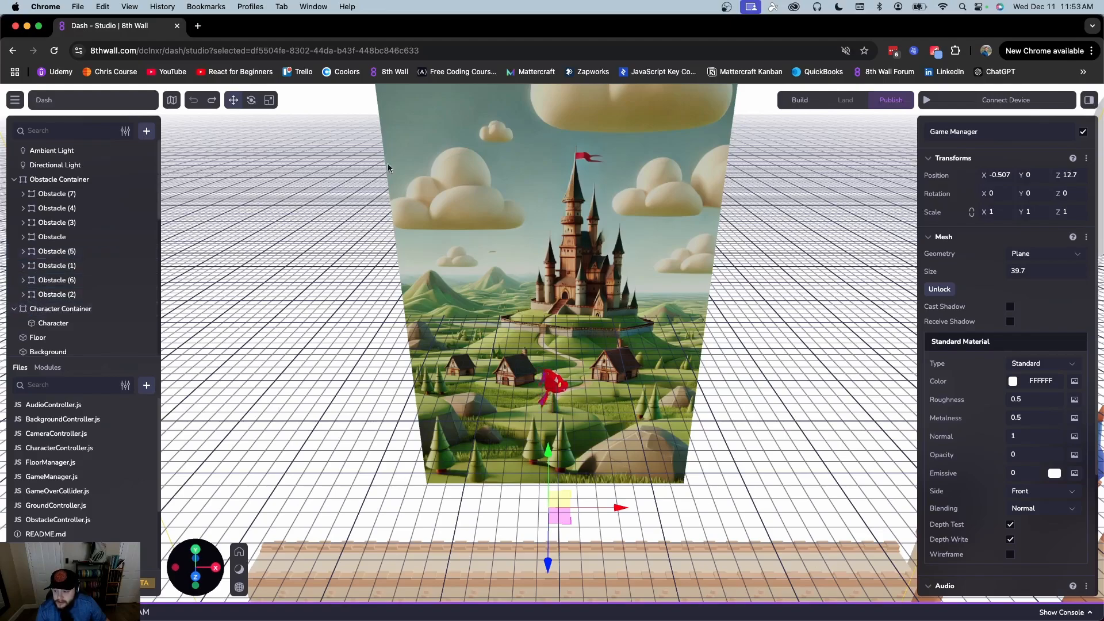
Delete the Background castle plane, then test-play the game in the phone preview
left_click(49, 351)
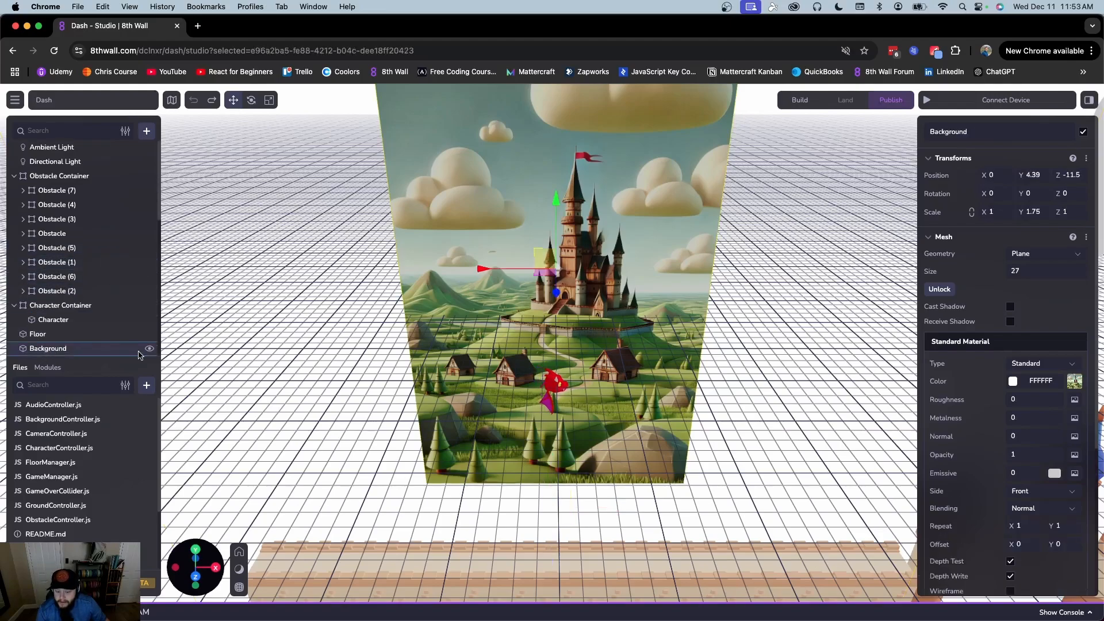
key("Delete")
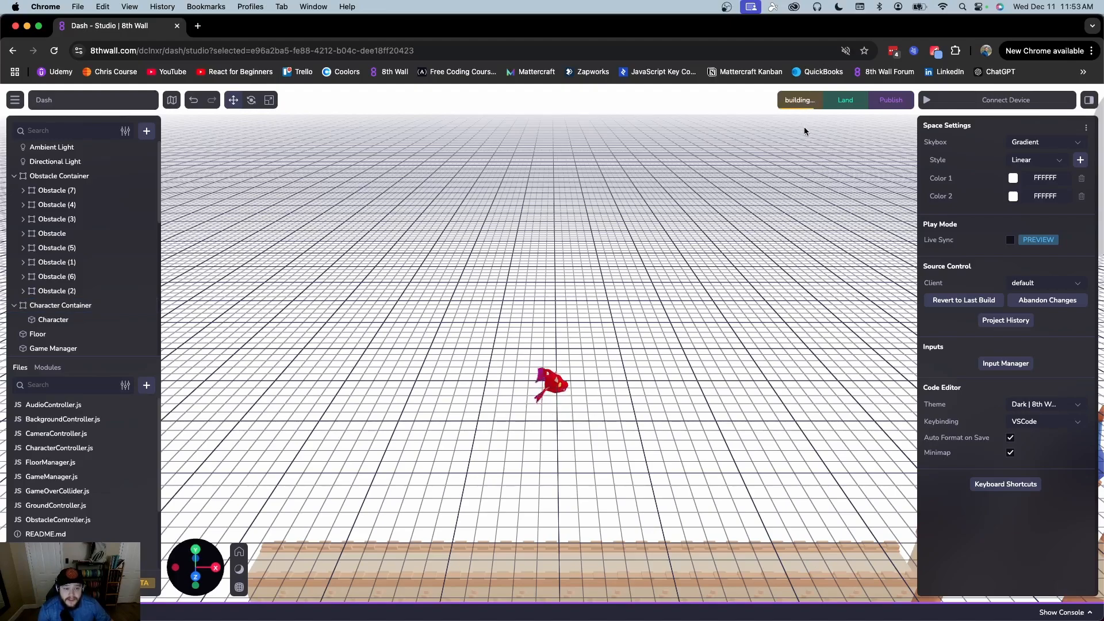
left_click(927, 100)
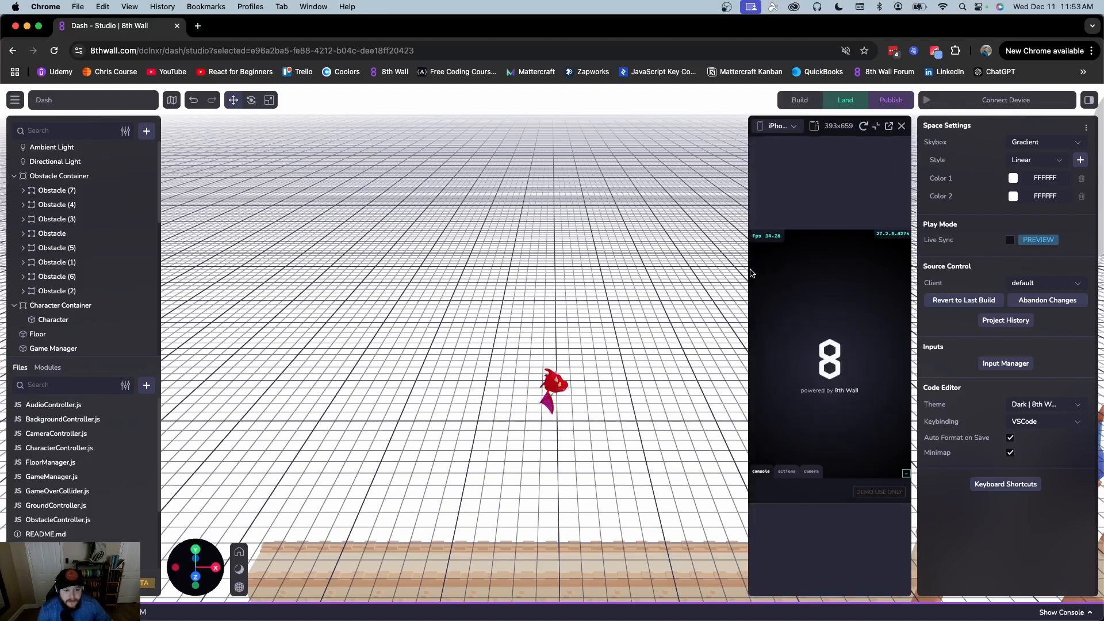
left_click_drag(747, 271, 715, 270)
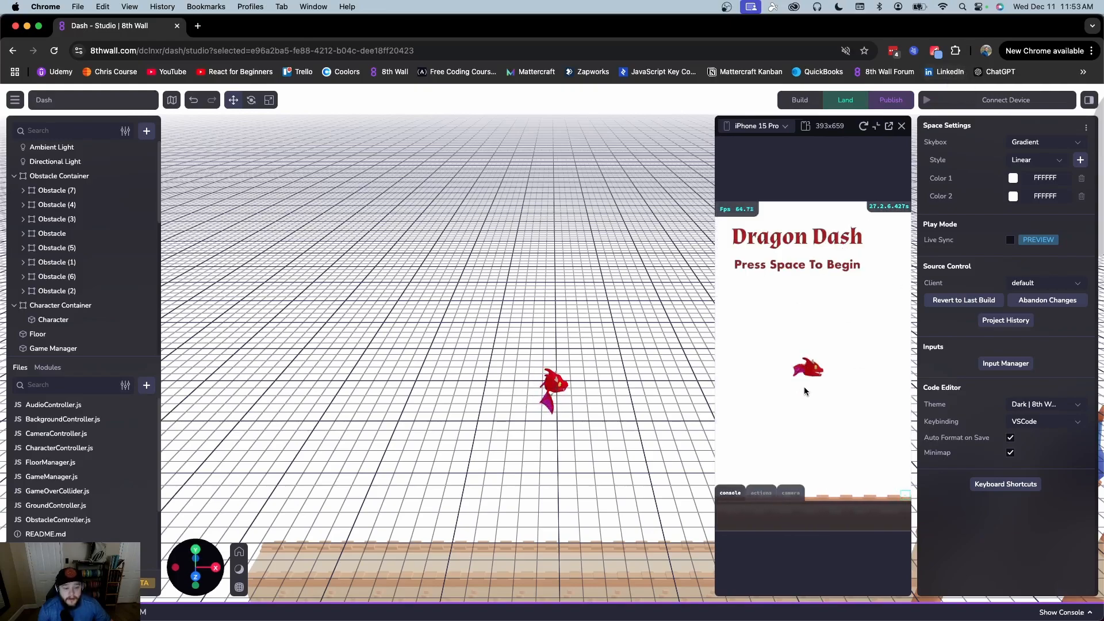
key("space")
key("space")
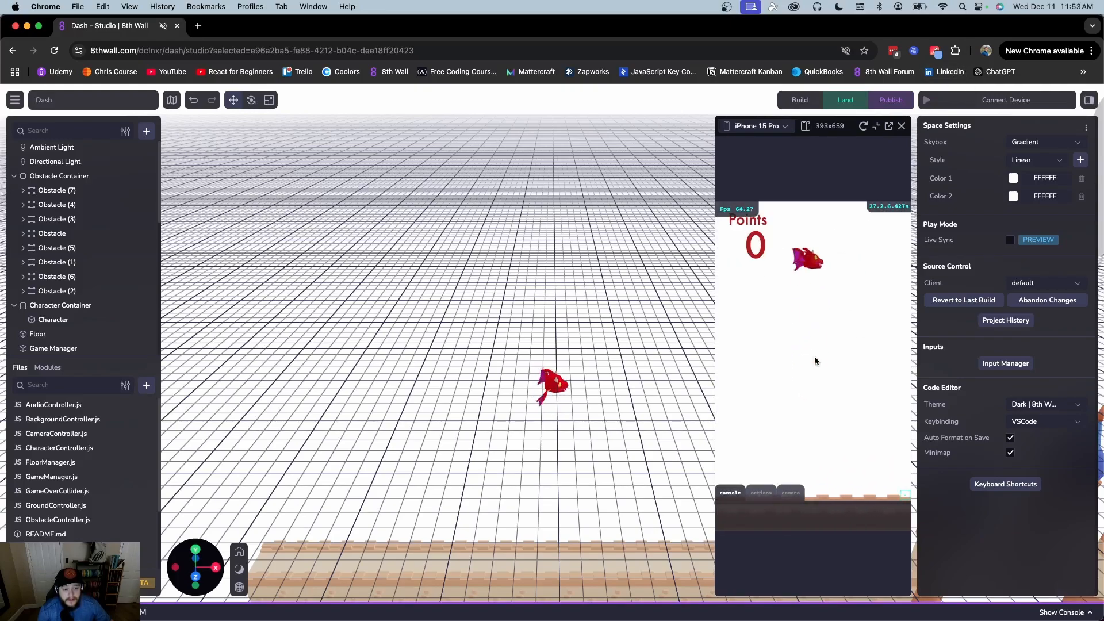
key("space")
key("space")
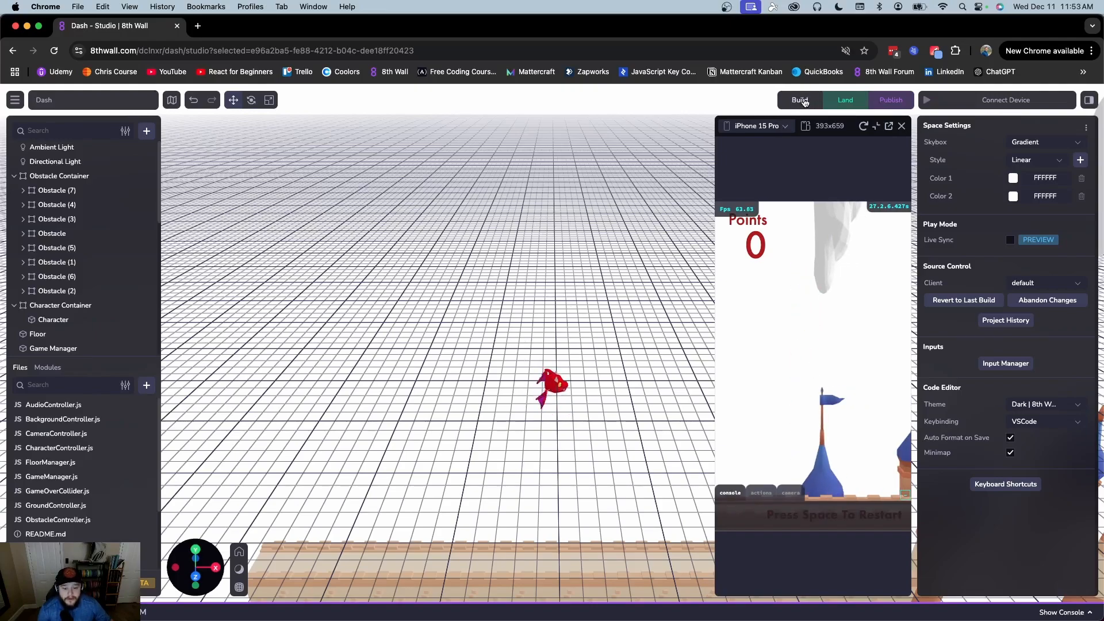
left_click(902, 126)
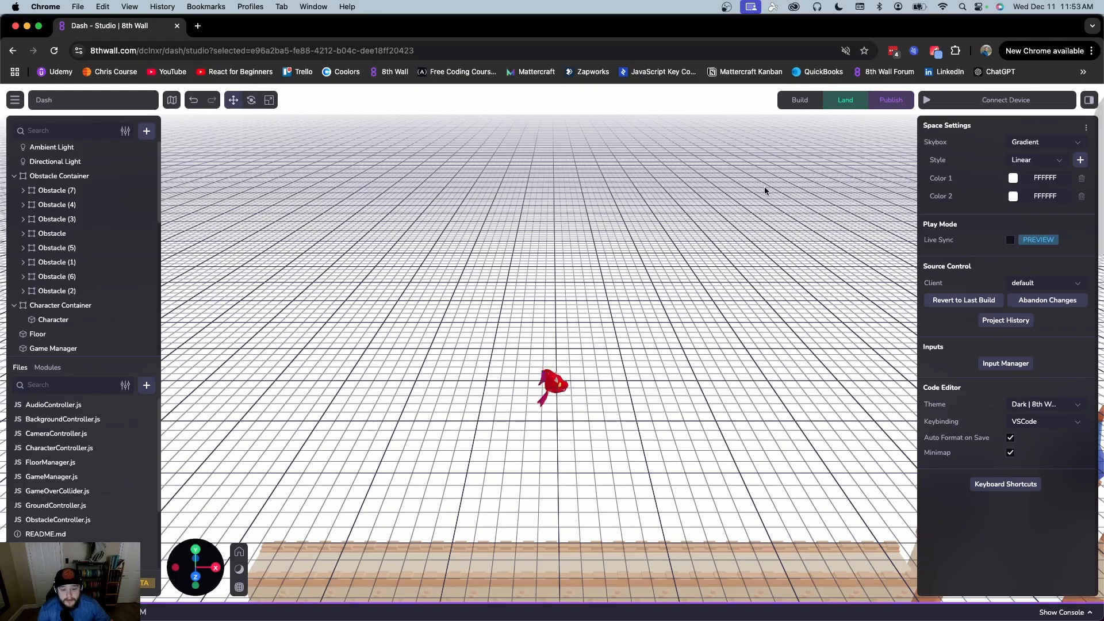
Start landing the scene change, cancel the review, and select the Game Manager
left_click(845, 100)
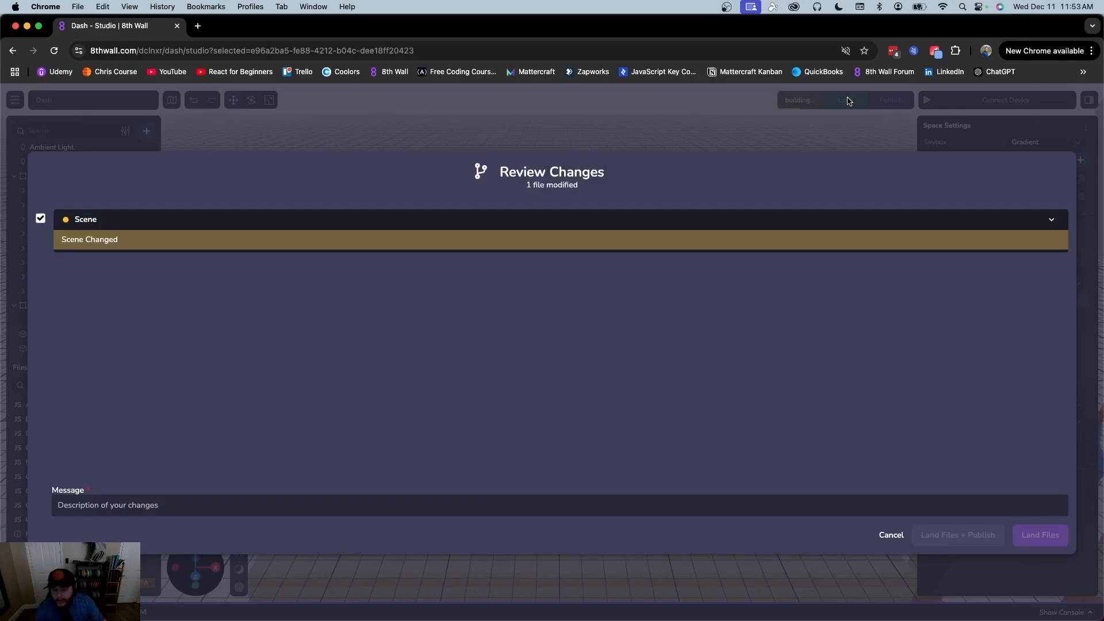
left_click(582, 509)
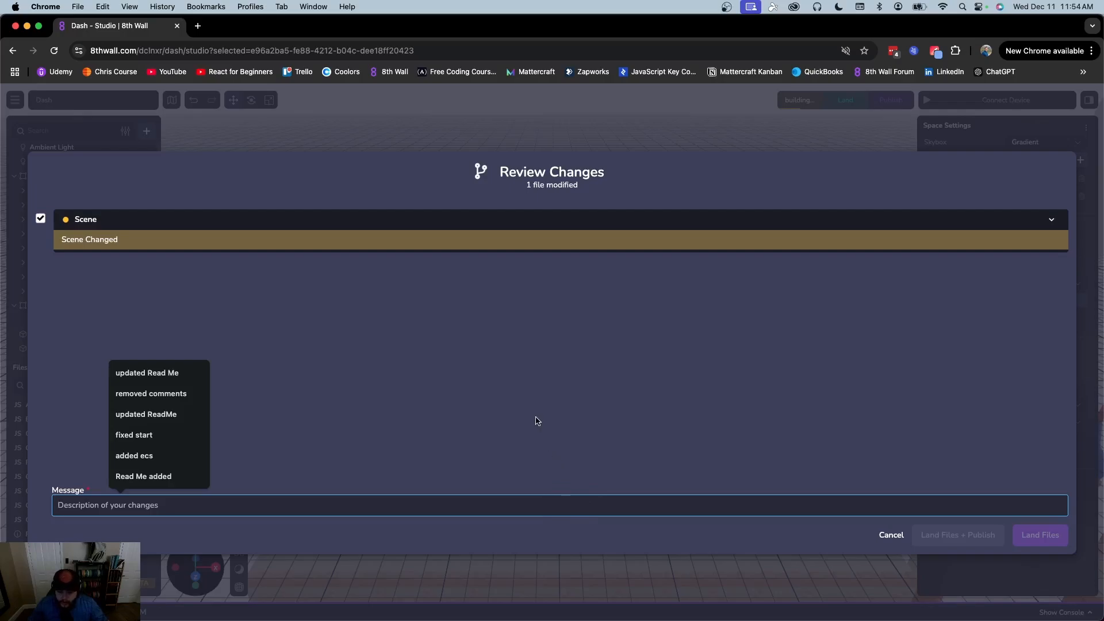
left_click(895, 537)
left_click(811, 262)
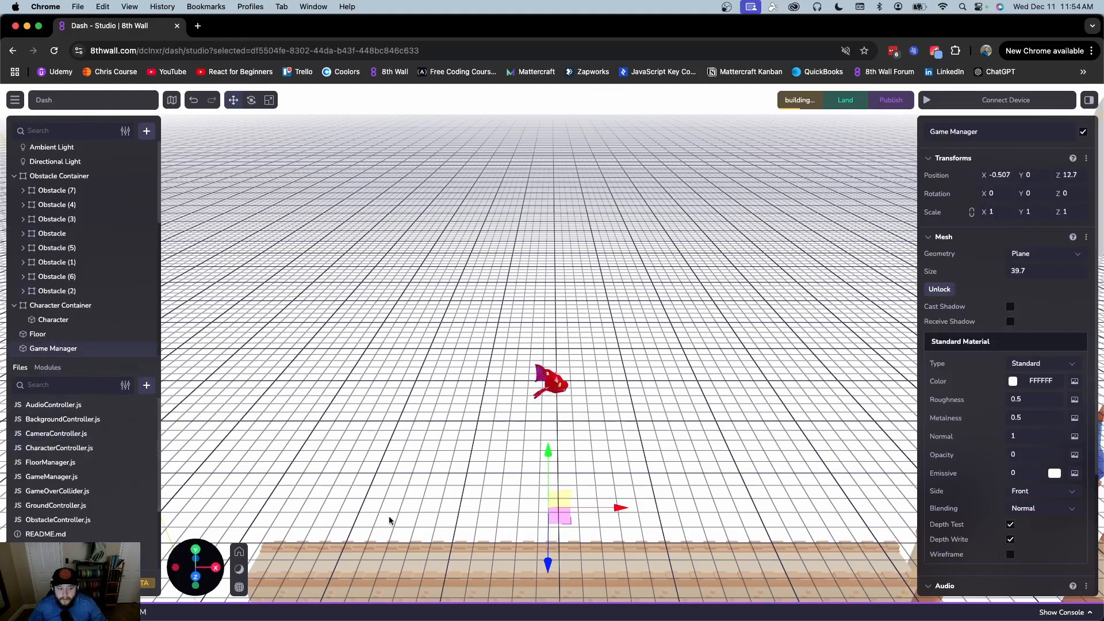
scroll(388, 520, "down", 5)
Abandon all project changes, then delete the castle Background plane so only the dragon and grid remain
left_click(263, 533)
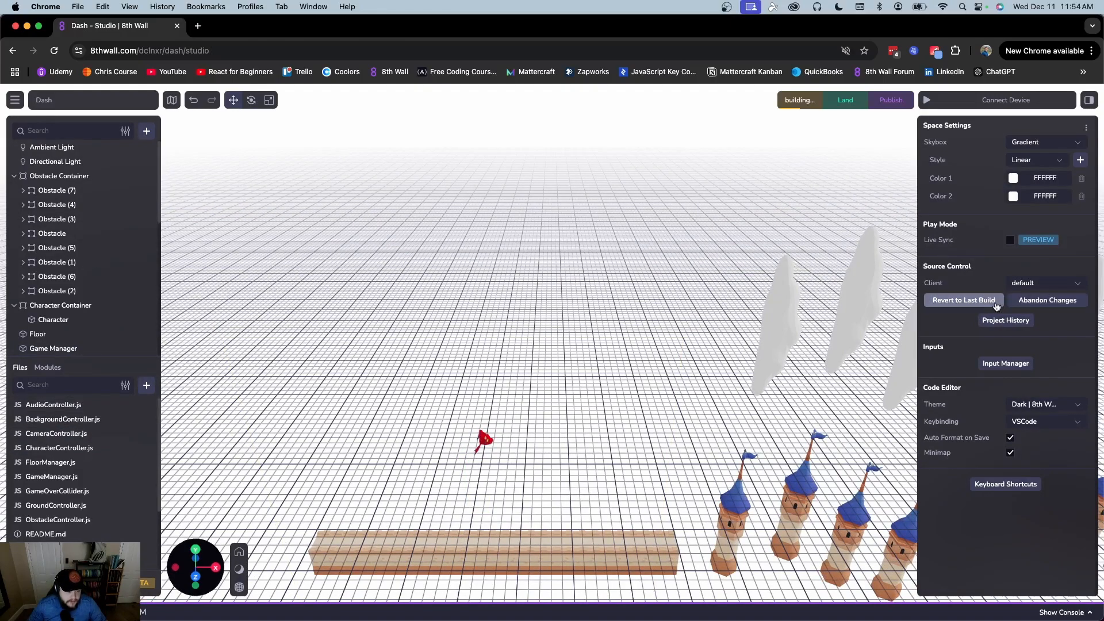
left_click(1041, 303)
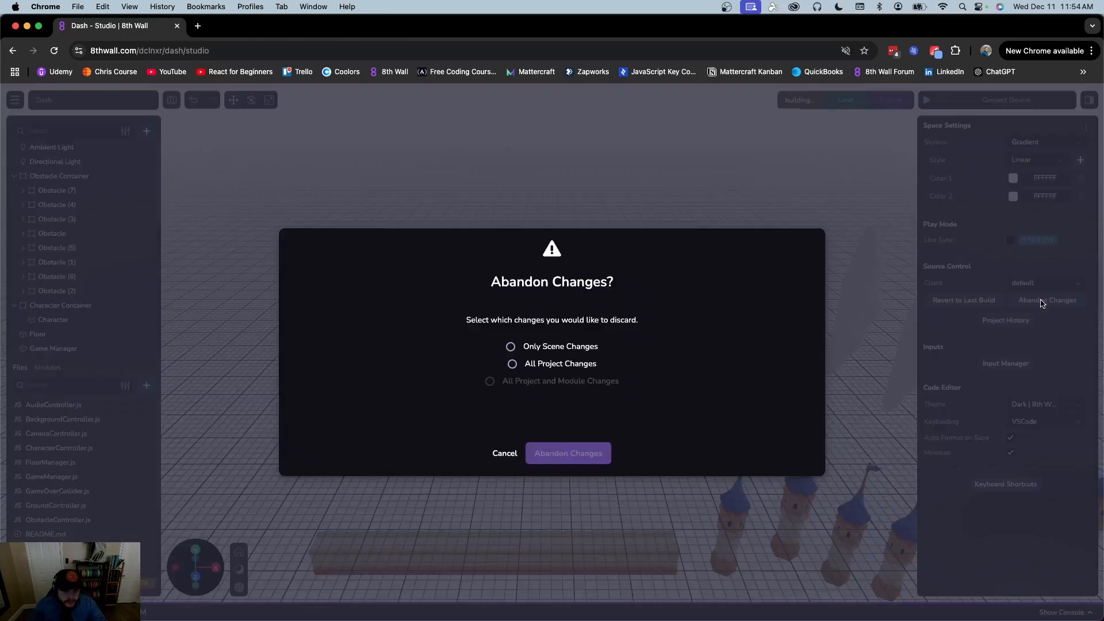
left_click(579, 364)
left_click(554, 457)
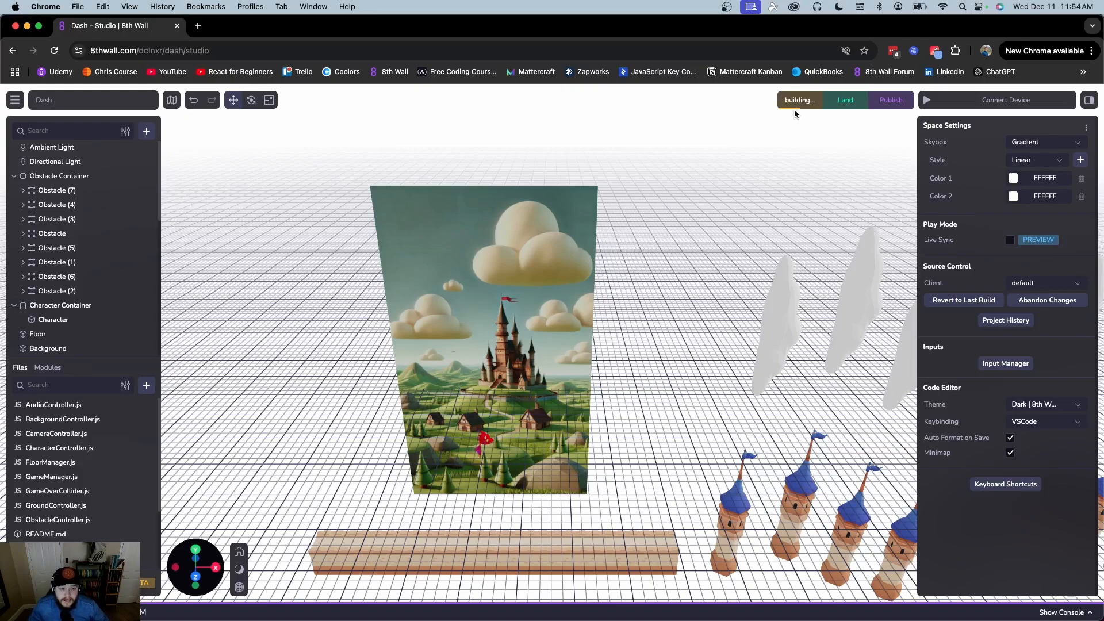
left_click(548, 226)
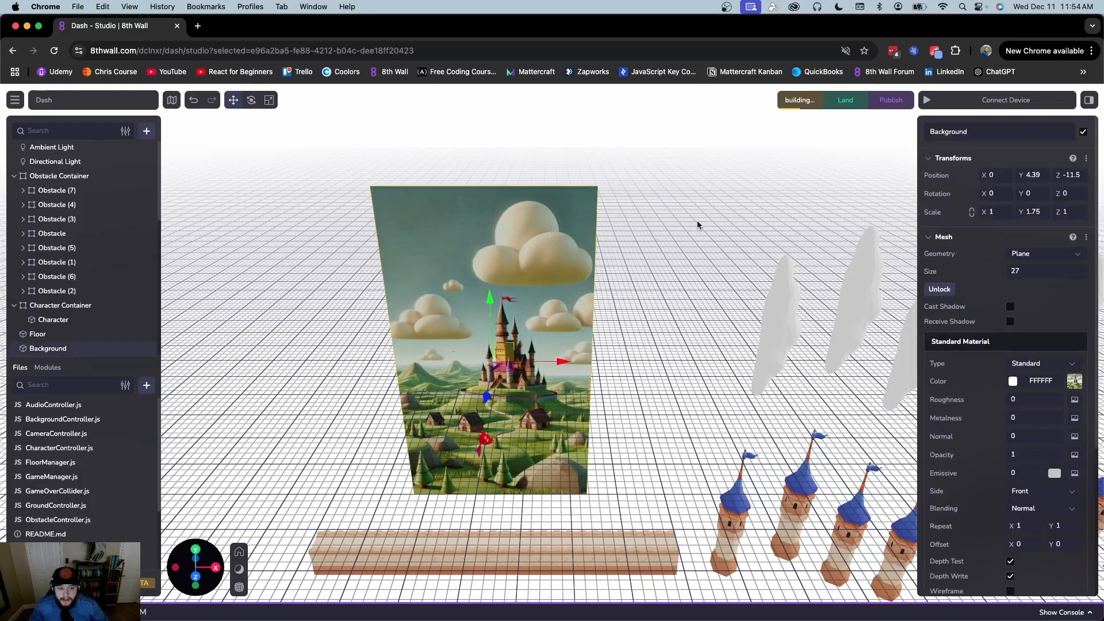
key("BackSpace")
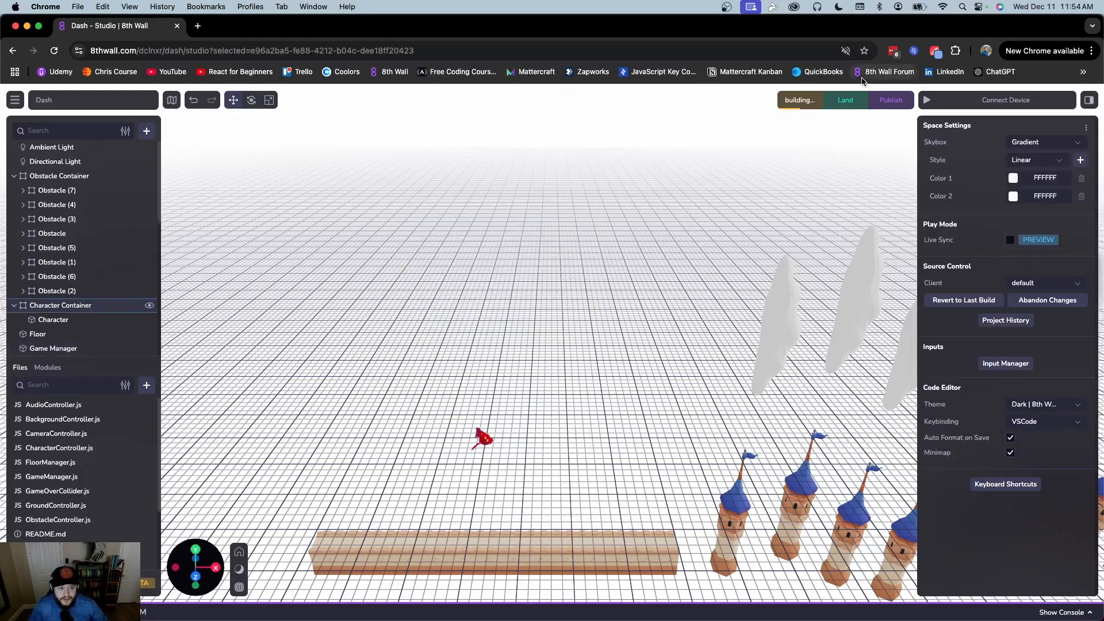
Land the changed Dash scene file with the message 'removed background'
left_click(842, 102)
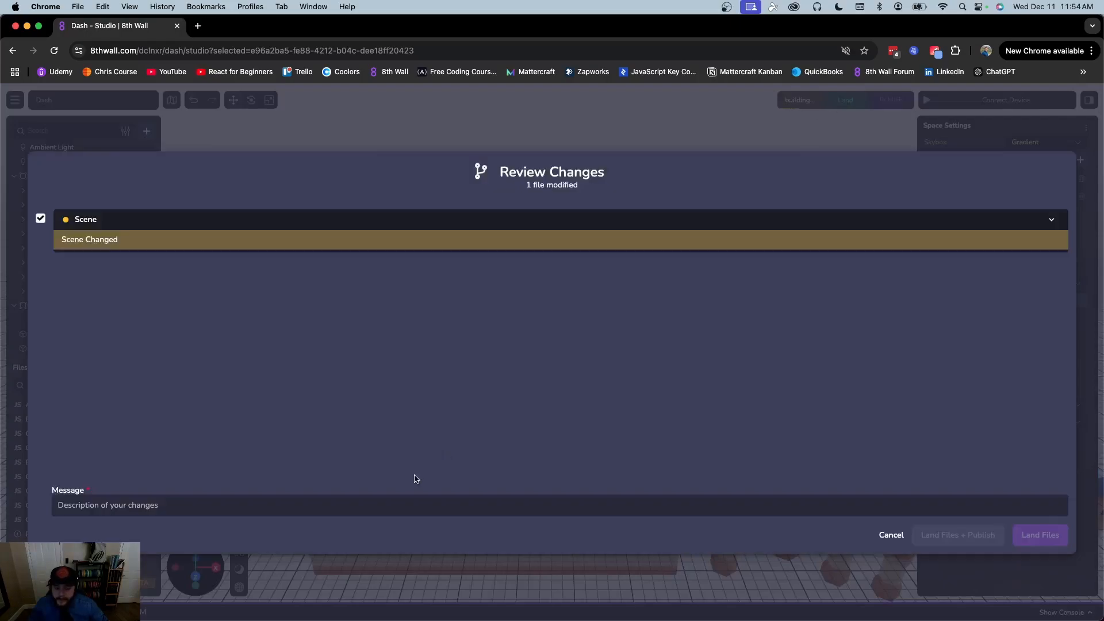
left_click(414, 501)
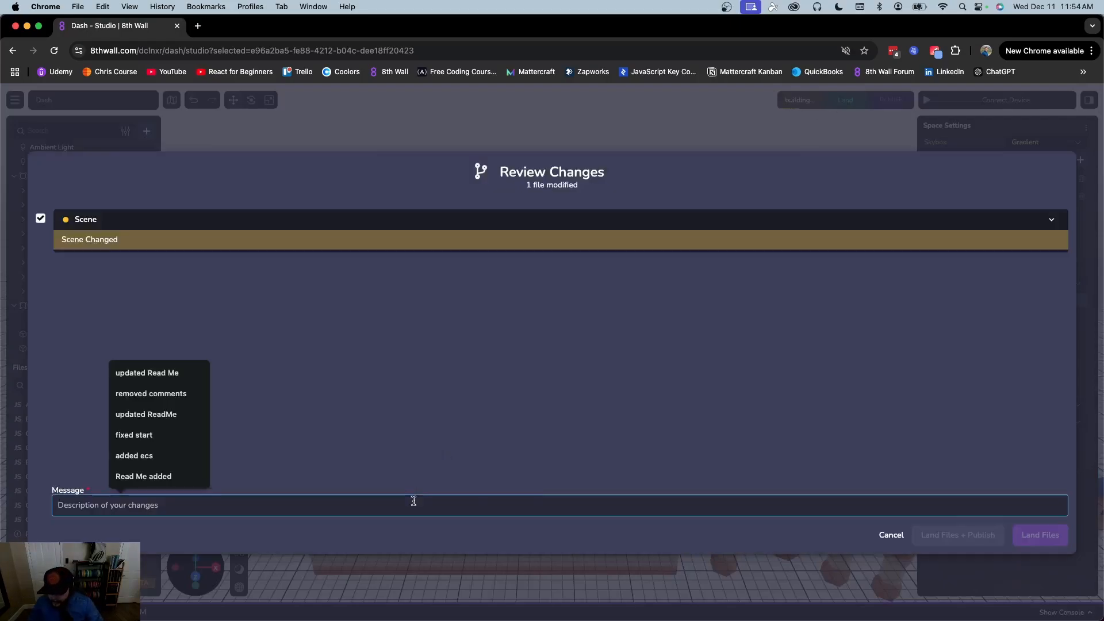
type("removed bac")
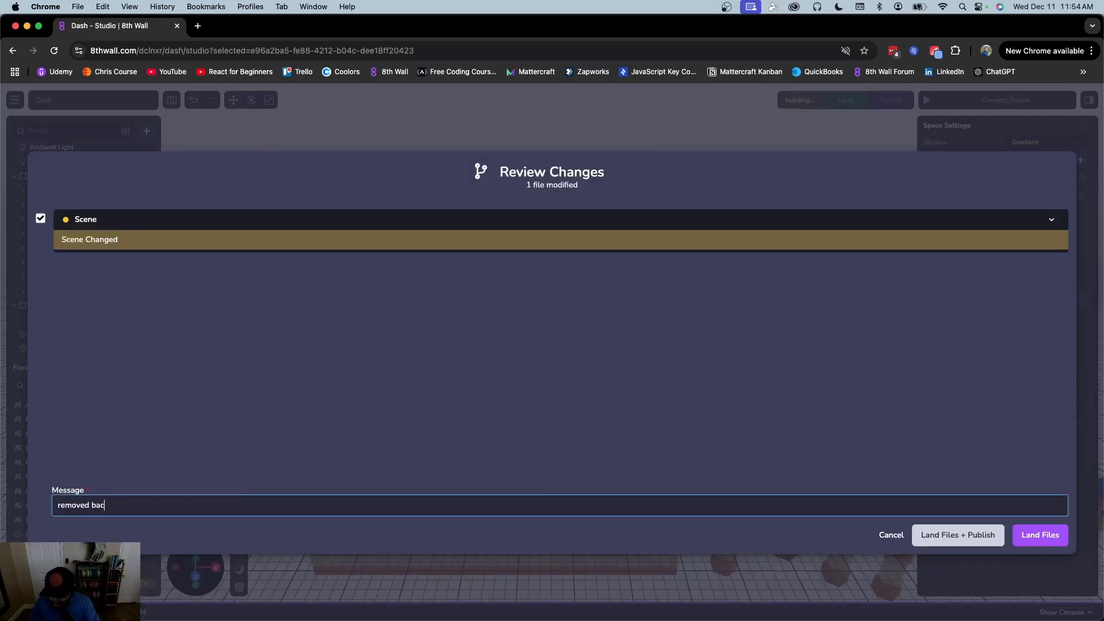
type("kground")
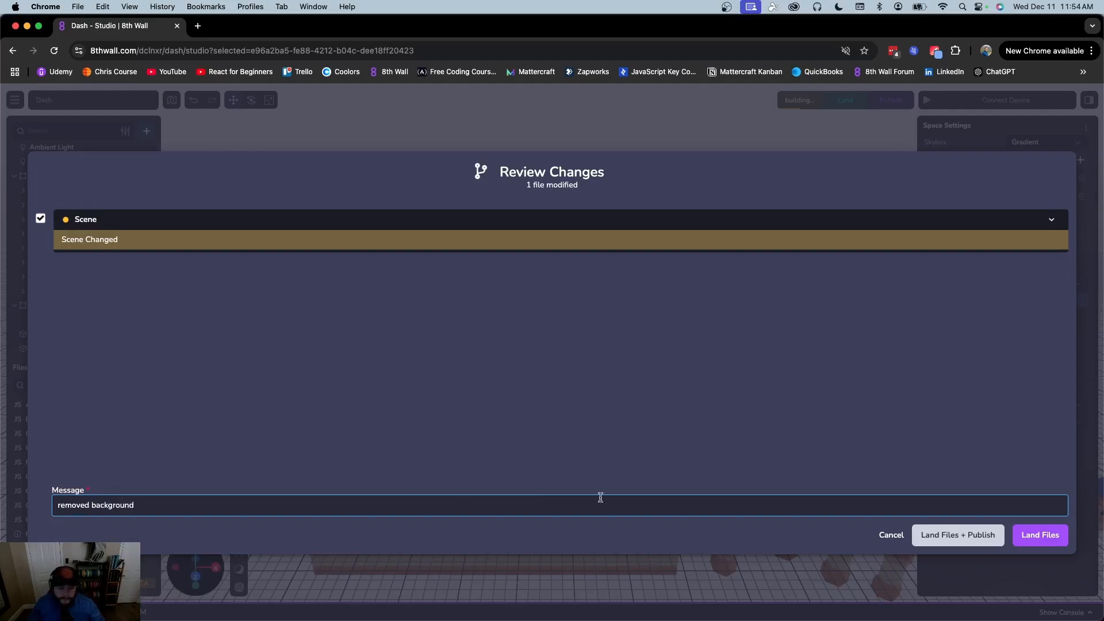
left_click(1045, 541)
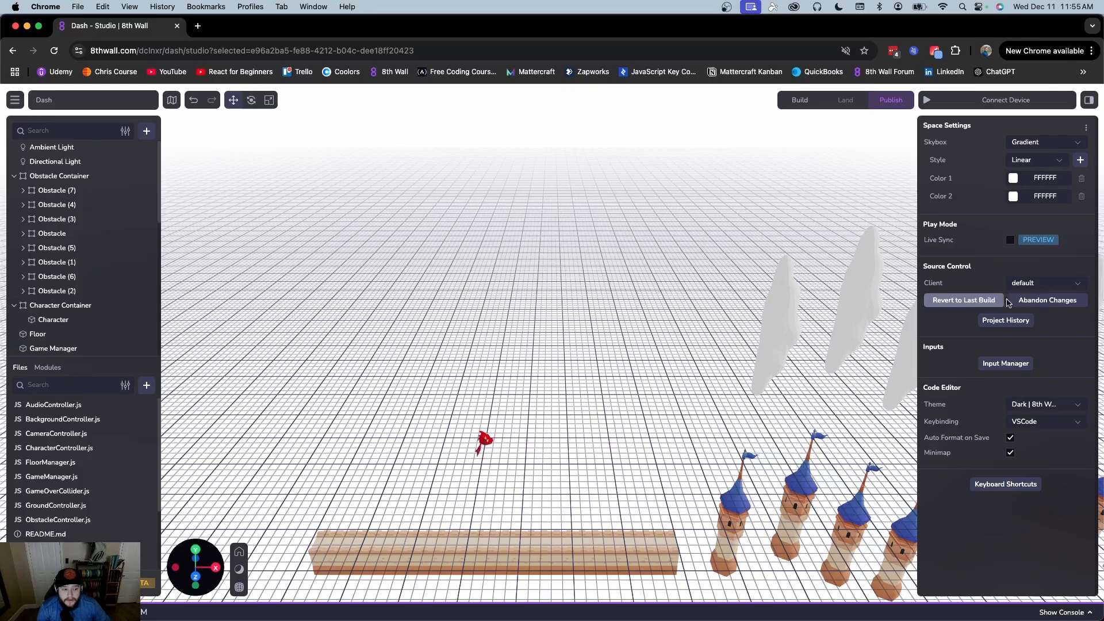
left_click(1054, 304)
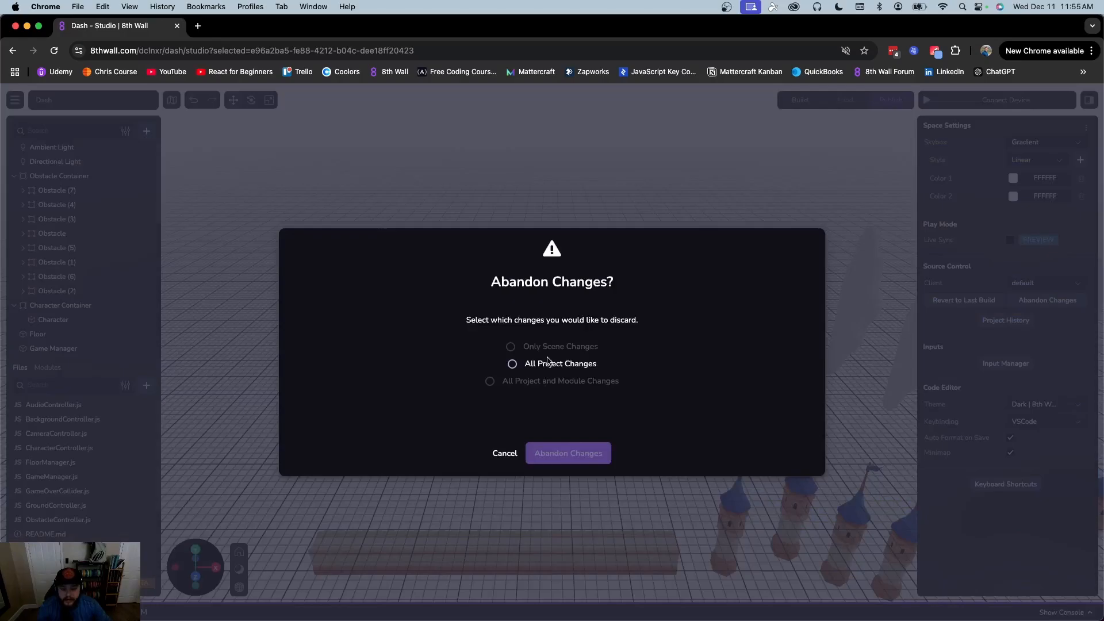
left_click(512, 365)
left_click(557, 457)
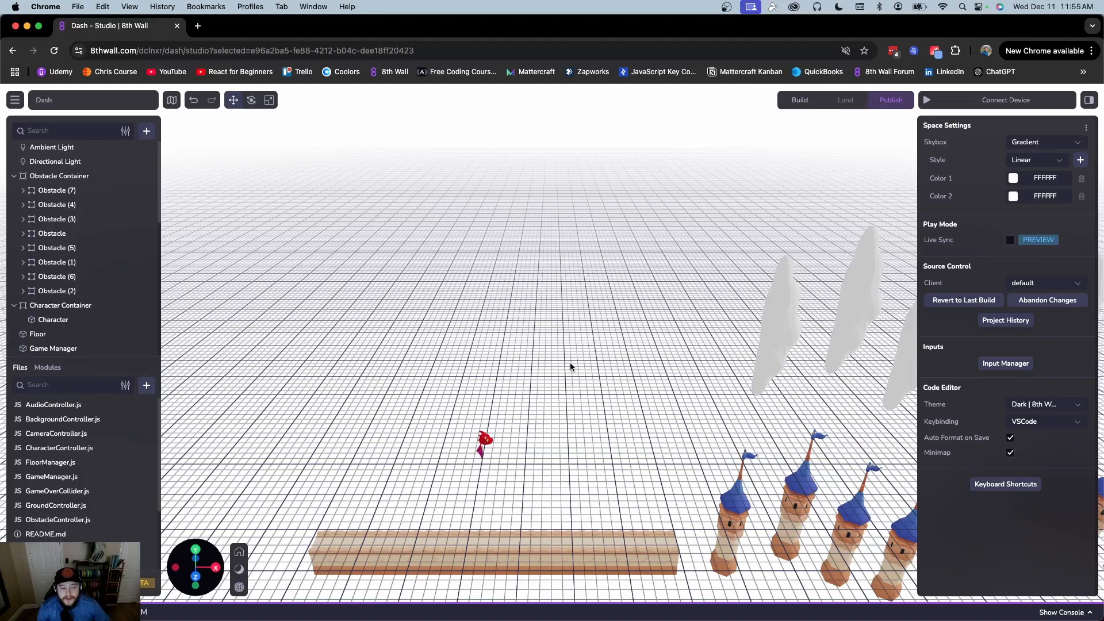
left_click(774, 301)
key("Delete")
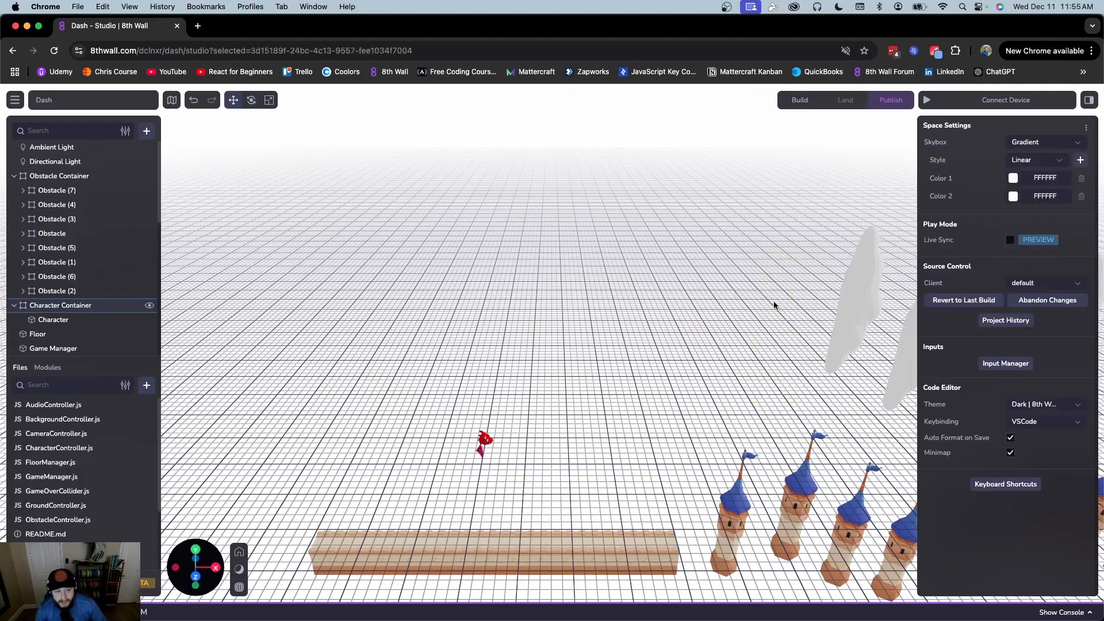
left_click(1043, 300)
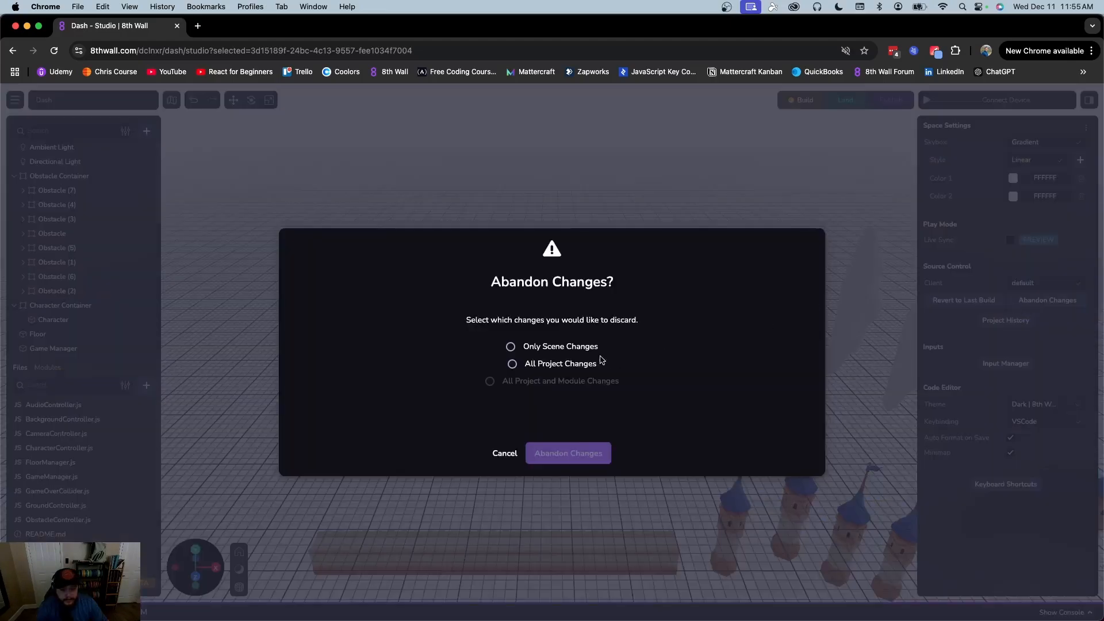
left_click(513, 366)
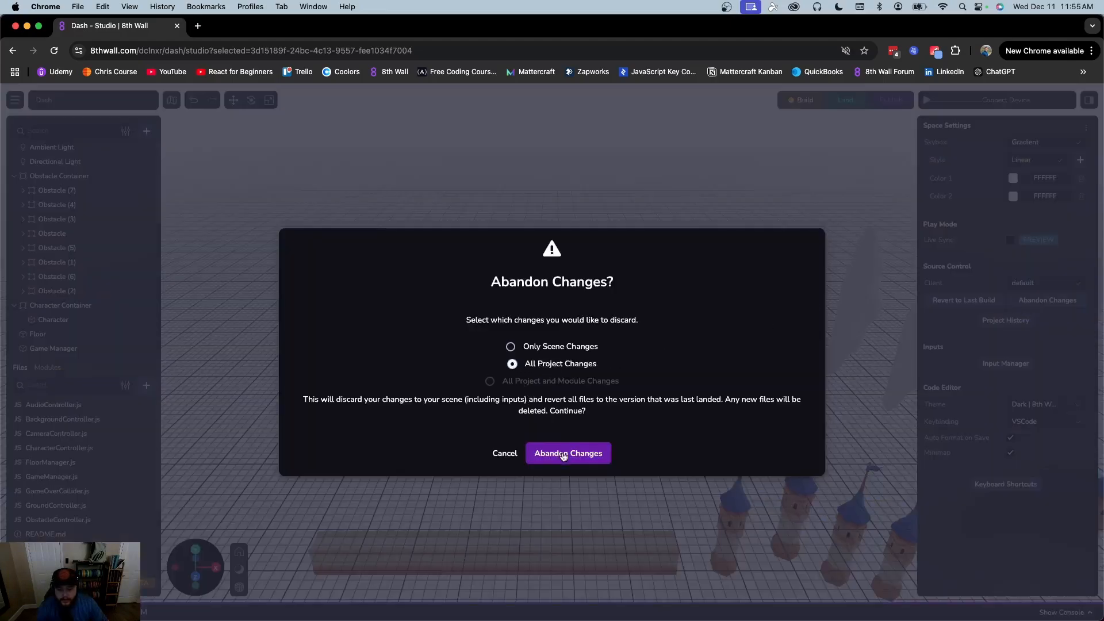
left_click(562, 454)
left_click(747, 296)
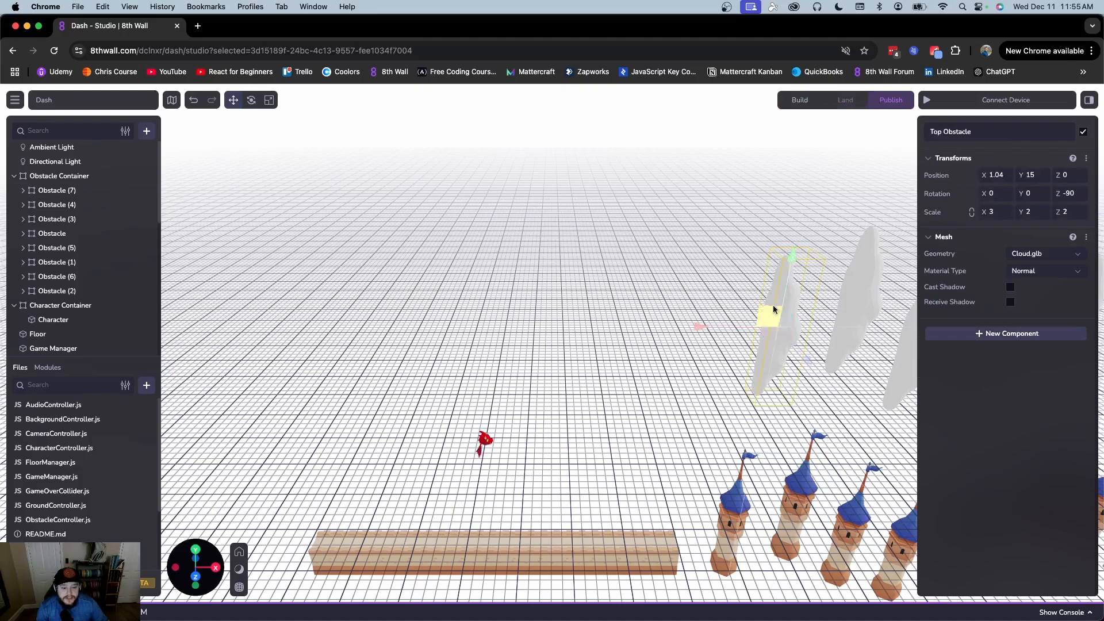
left_click(829, 155)
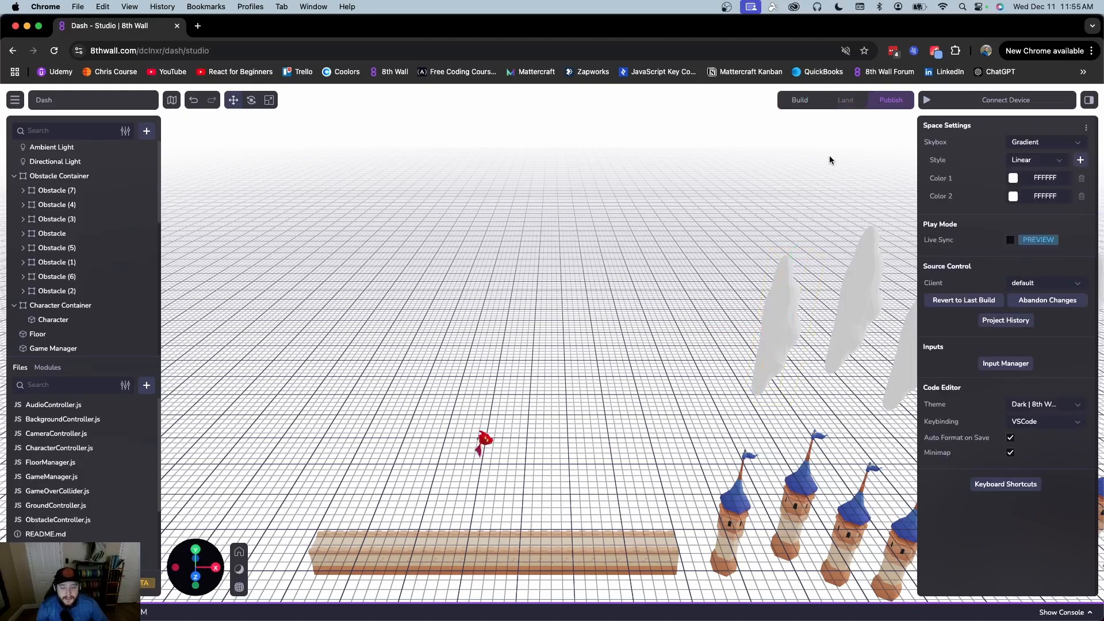
left_click(891, 99)
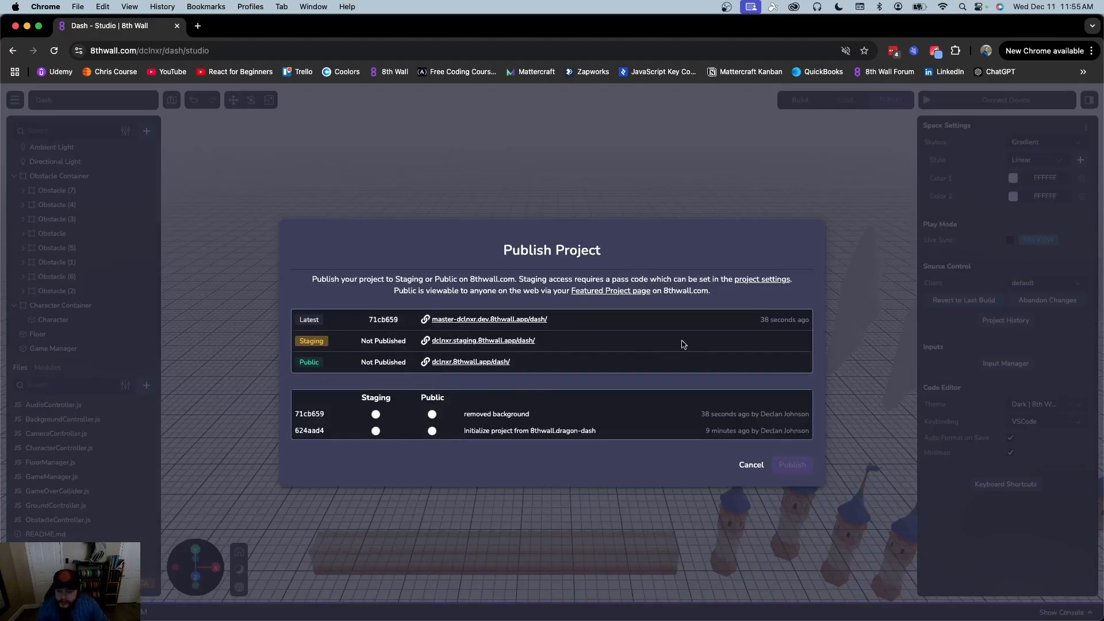
left_click_drag(542, 347, 311, 339)
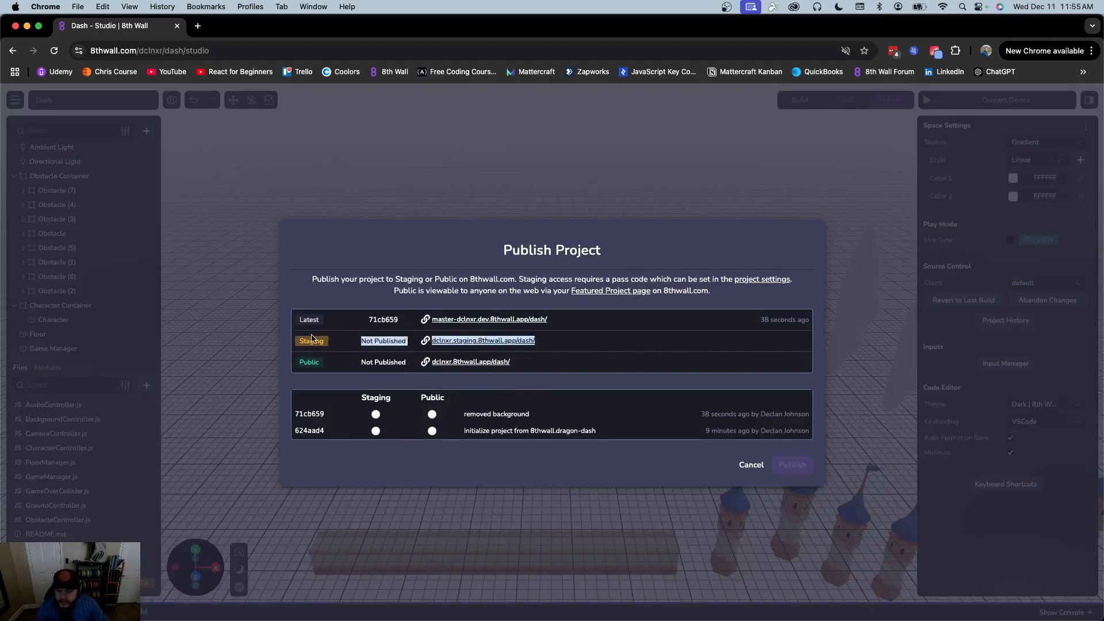
left_click(600, 341)
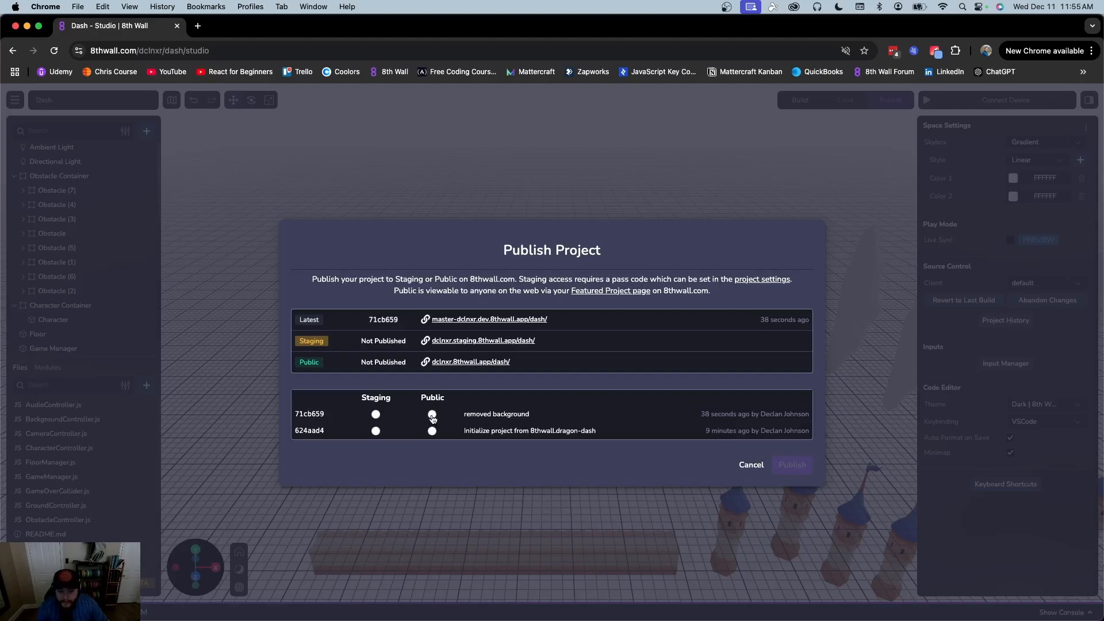
left_click(749, 466)
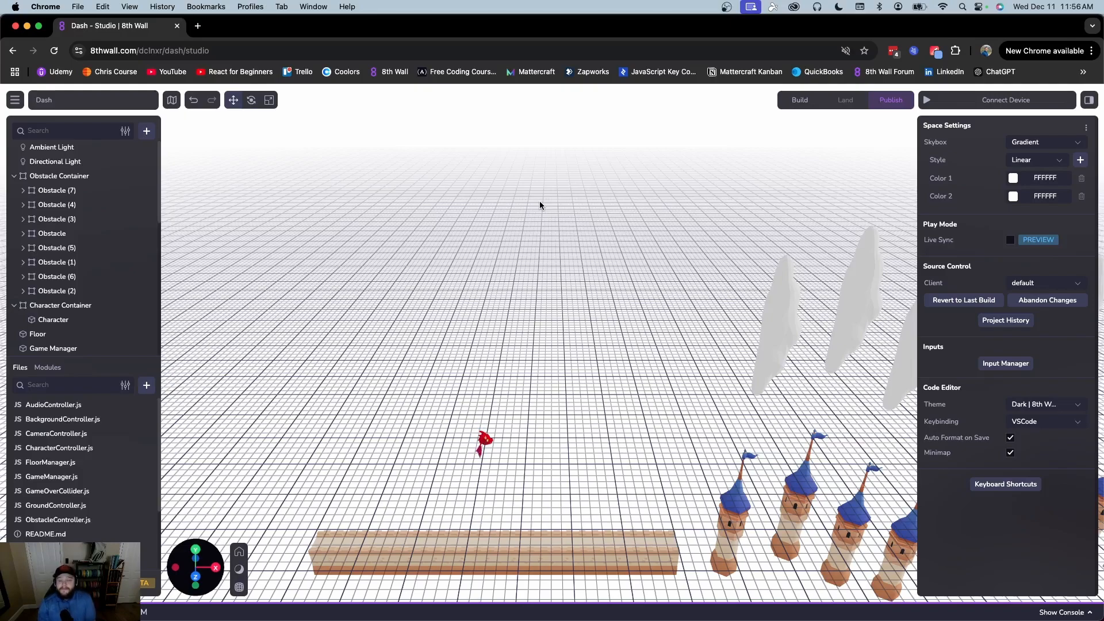
scroll(543, 198, "up", 2)
mouse_move(598, 326)
right_mouse_down()
mouse_move(596, 294)
mouse_move(599, 307)
right_mouse_up()
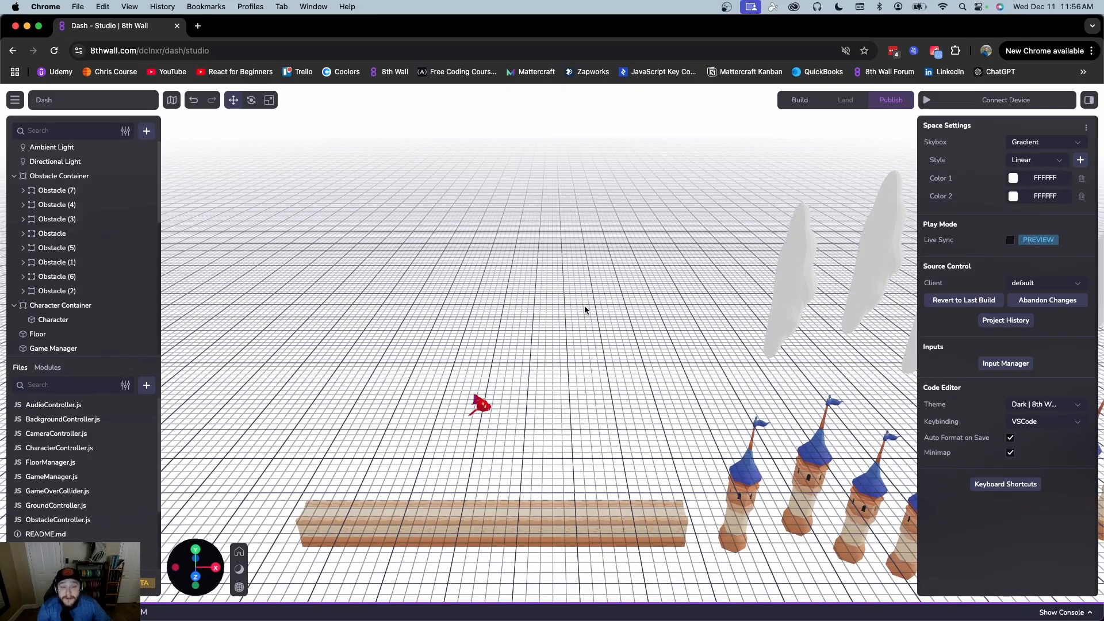